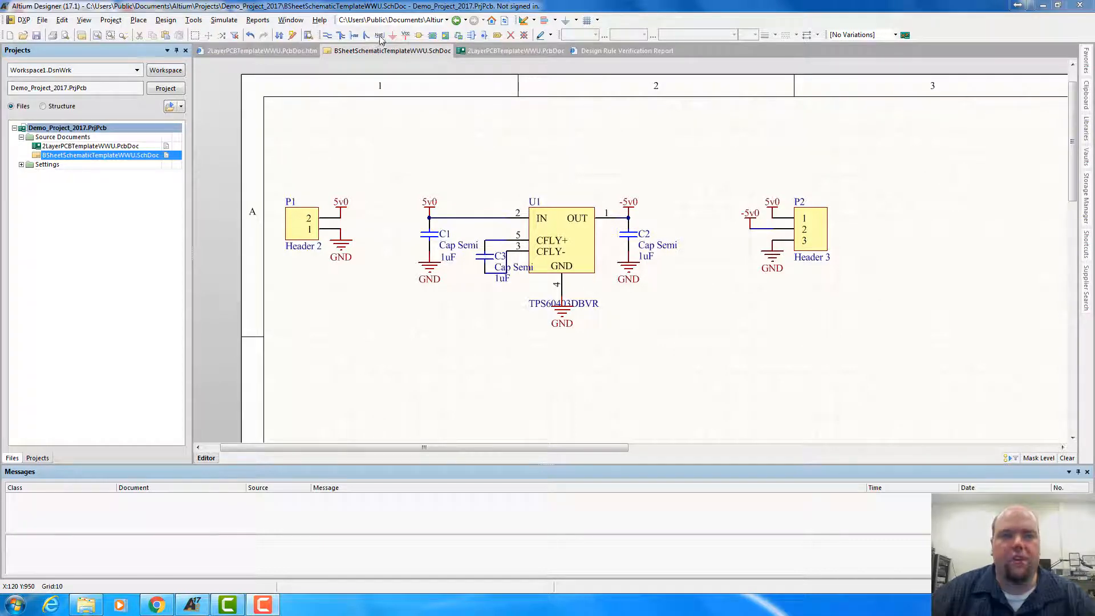
Place a net label on the wire between capacitor C3 and U1's CFLY+ pin
left_click(379, 34)
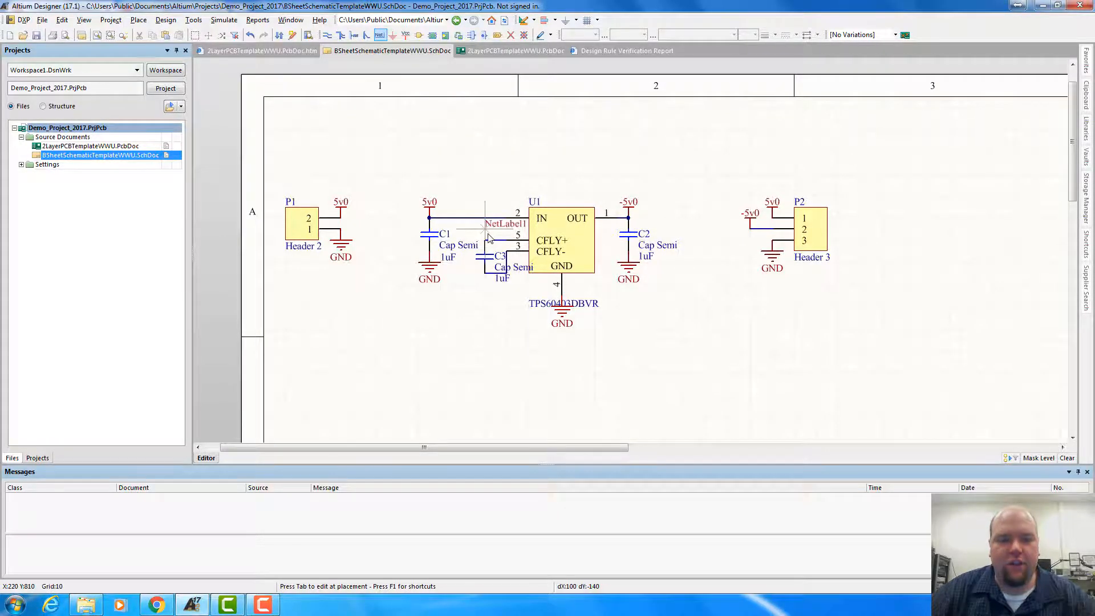
scroll(489, 240, "up", 2, "ctrl")
scroll(489, 241, "up", 2, "ctrl")
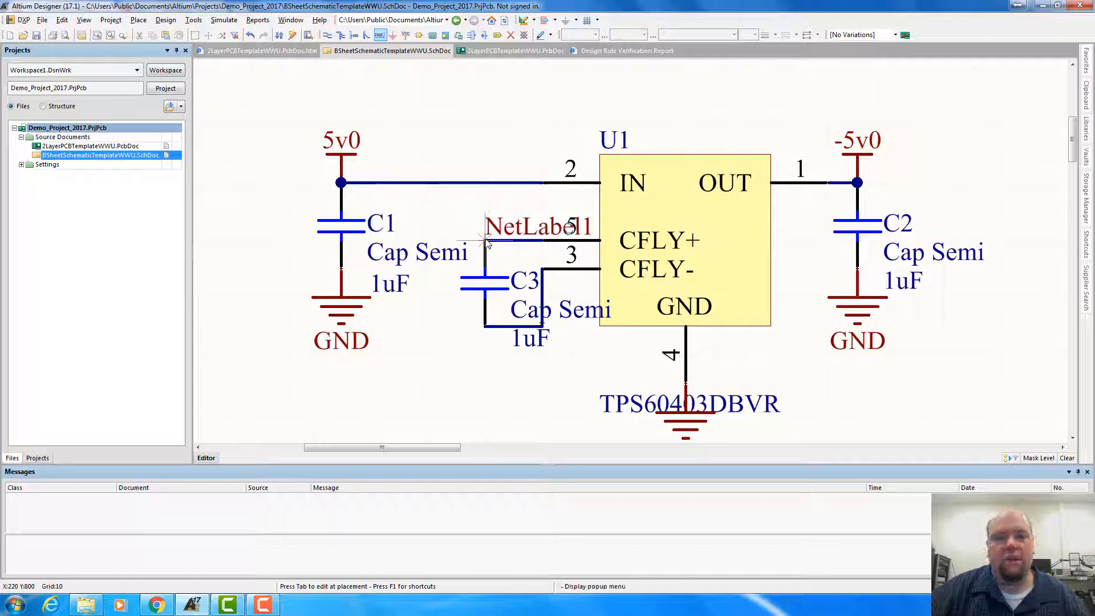
left_click(484, 240)
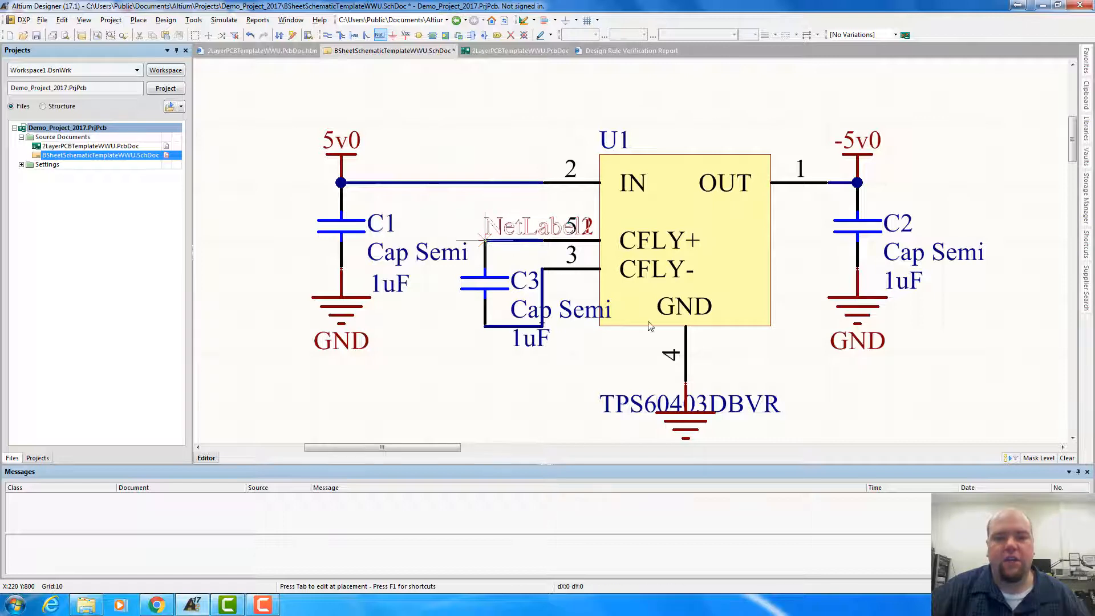
right_click(526, 330)
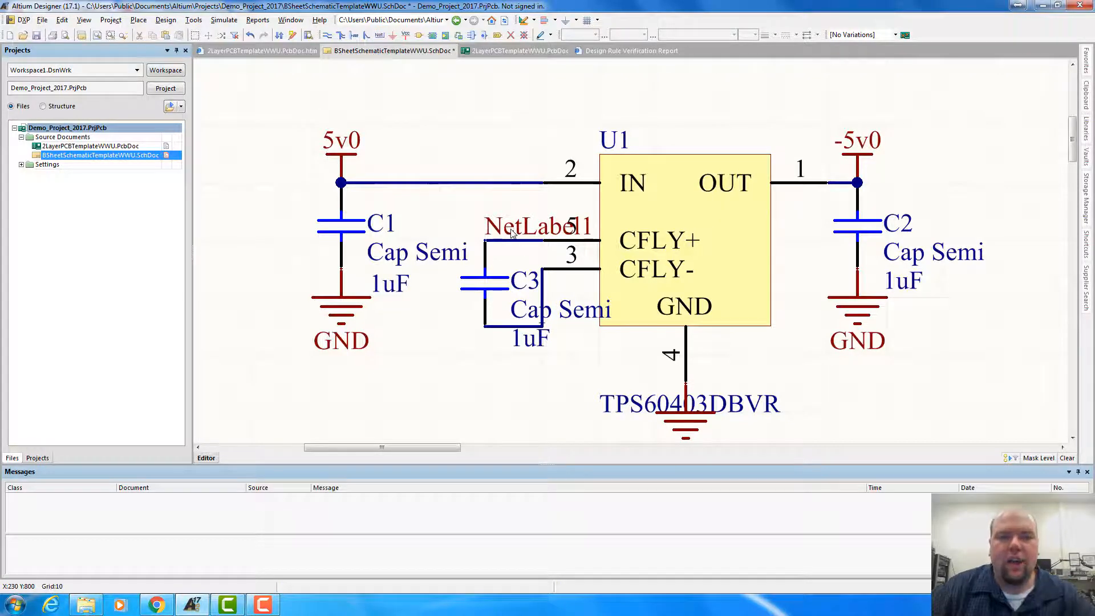
Rename the net label on the upper C3 wire to CFLY+
double_click(518, 230)
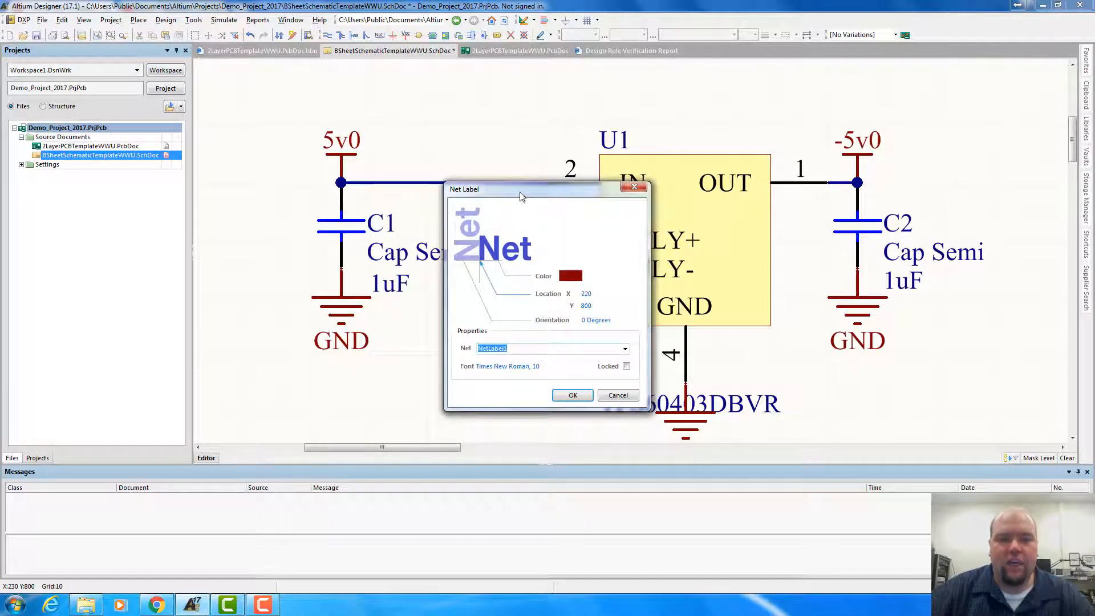
left_click_drag(521, 192, 375, 154)
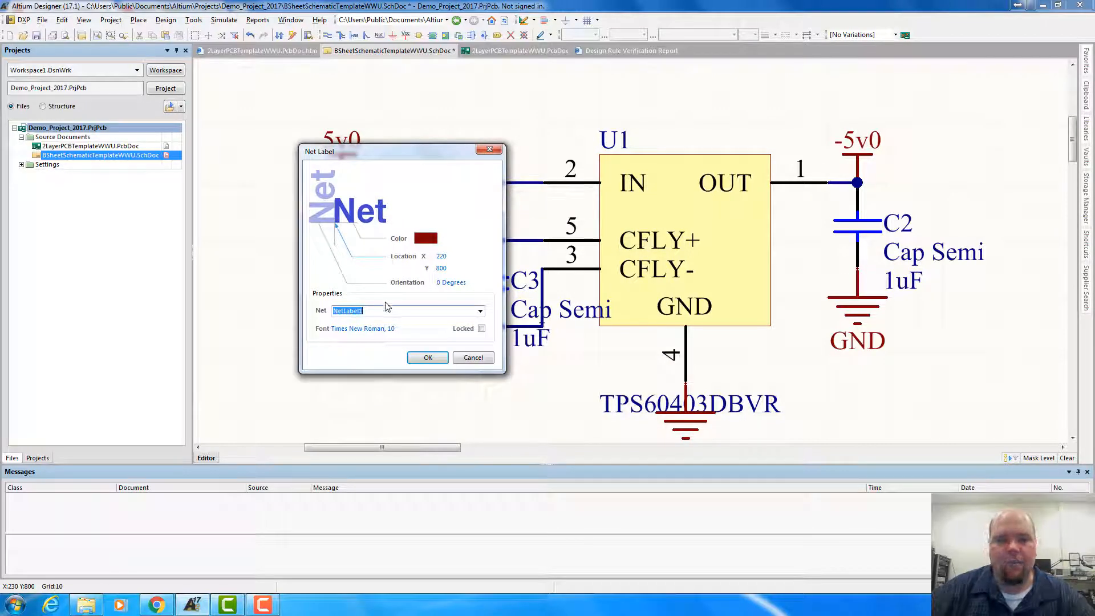
type("CFLY")
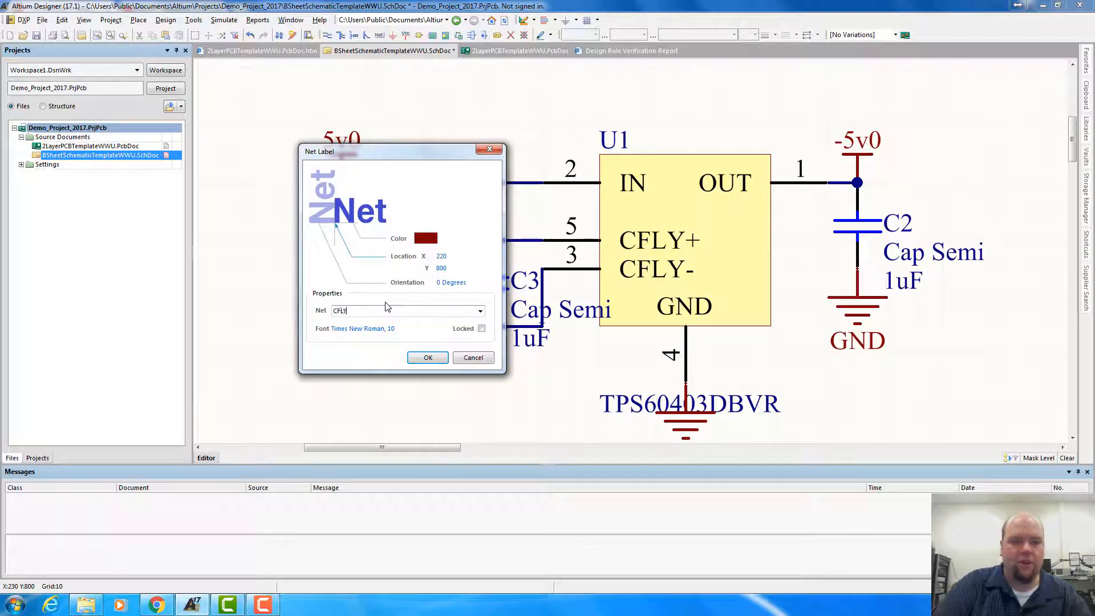
type("+")
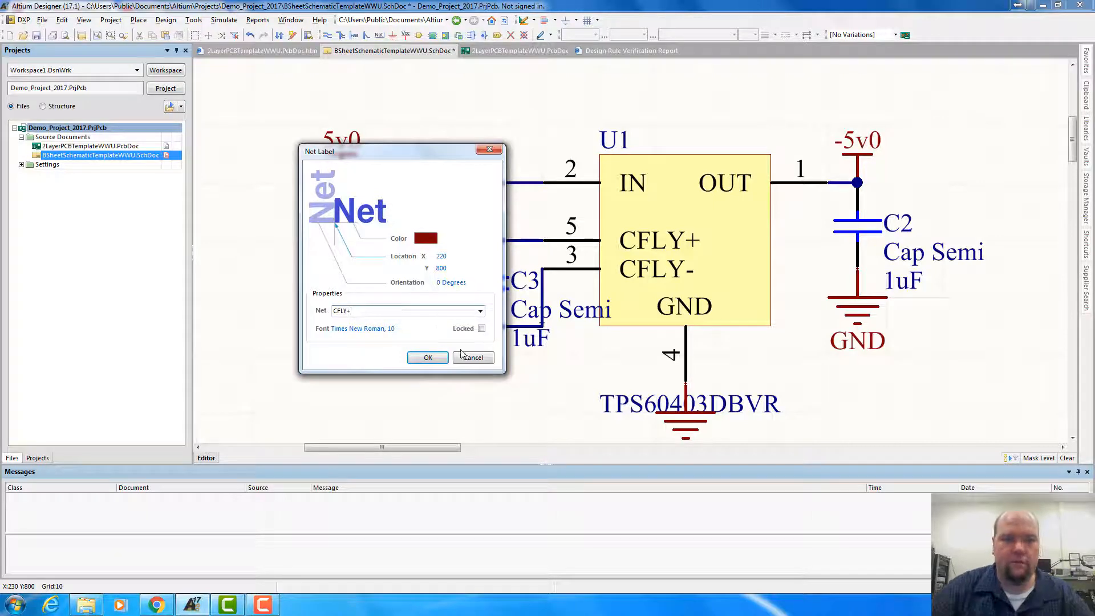
left_click(428, 357)
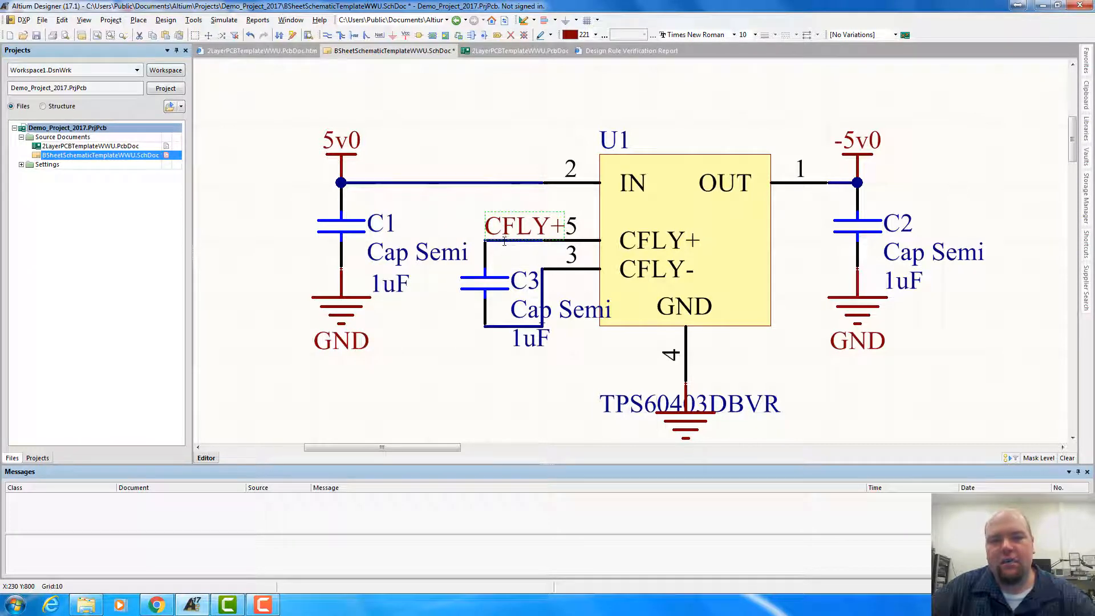
Update the PCB document 2LayerPCBTemplateWWU.PcbDoc from the schematic by executing all engineering changes, and close the change order
scroll(572, 253, "down", 3, "ctrl")
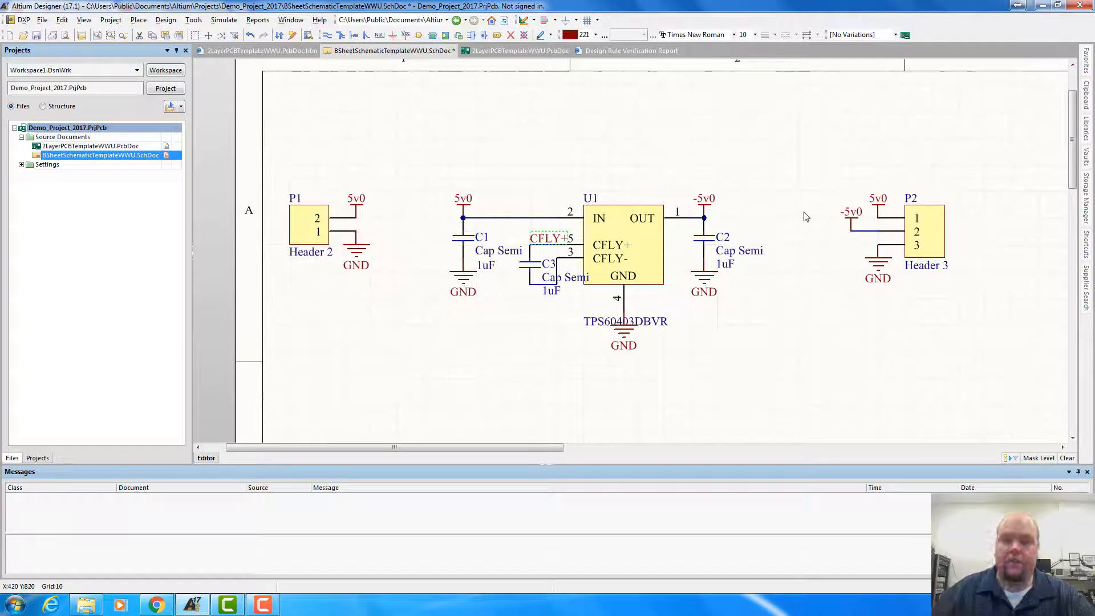
scroll(644, 205, "down", 2)
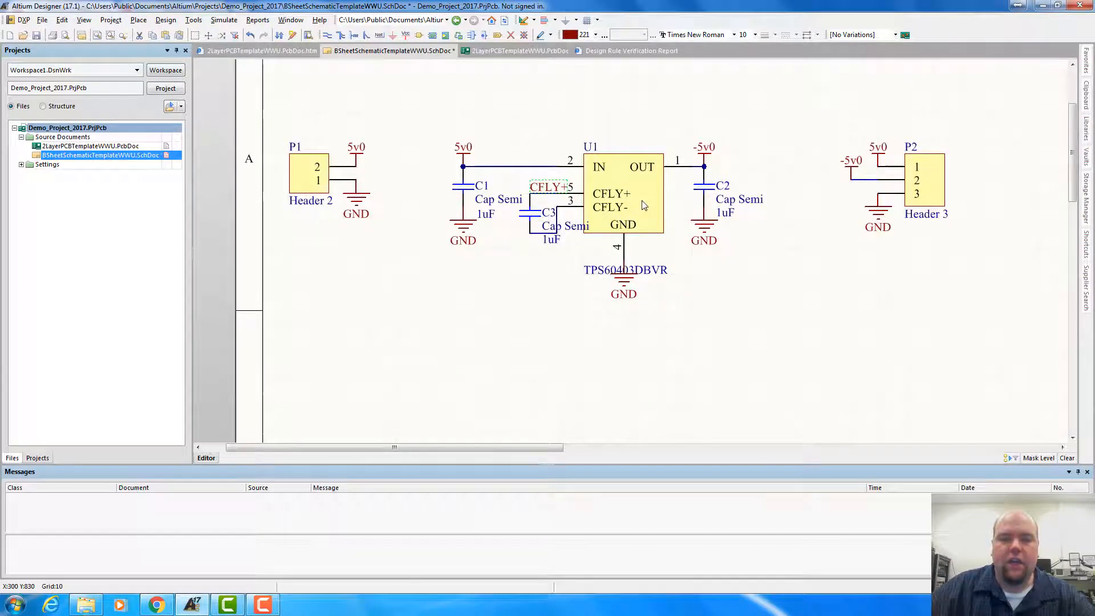
scroll(644, 206, "up", 2)
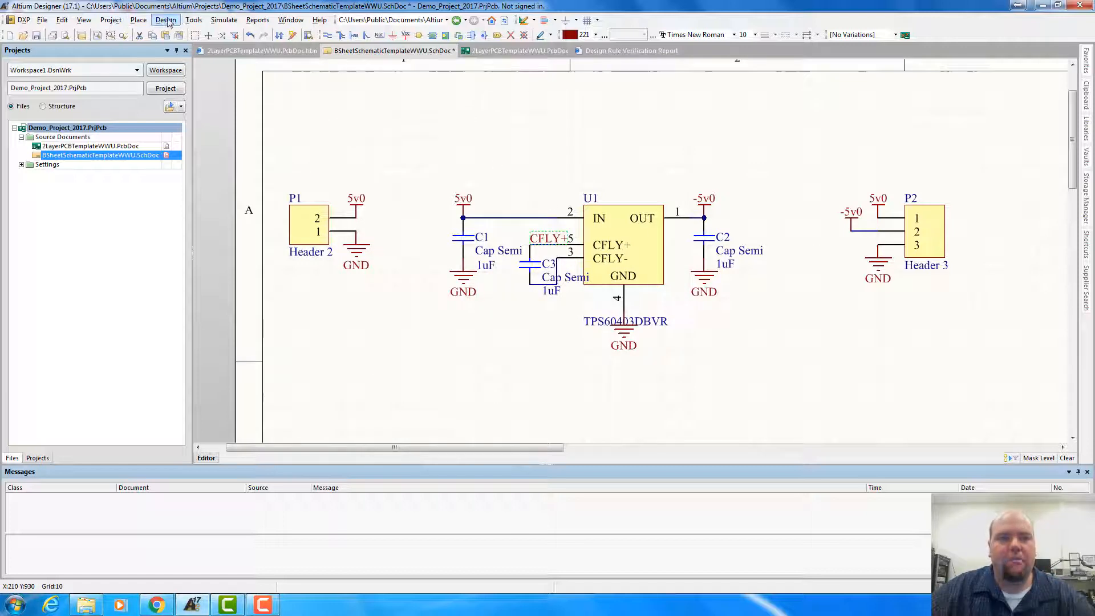
left_click(167, 22)
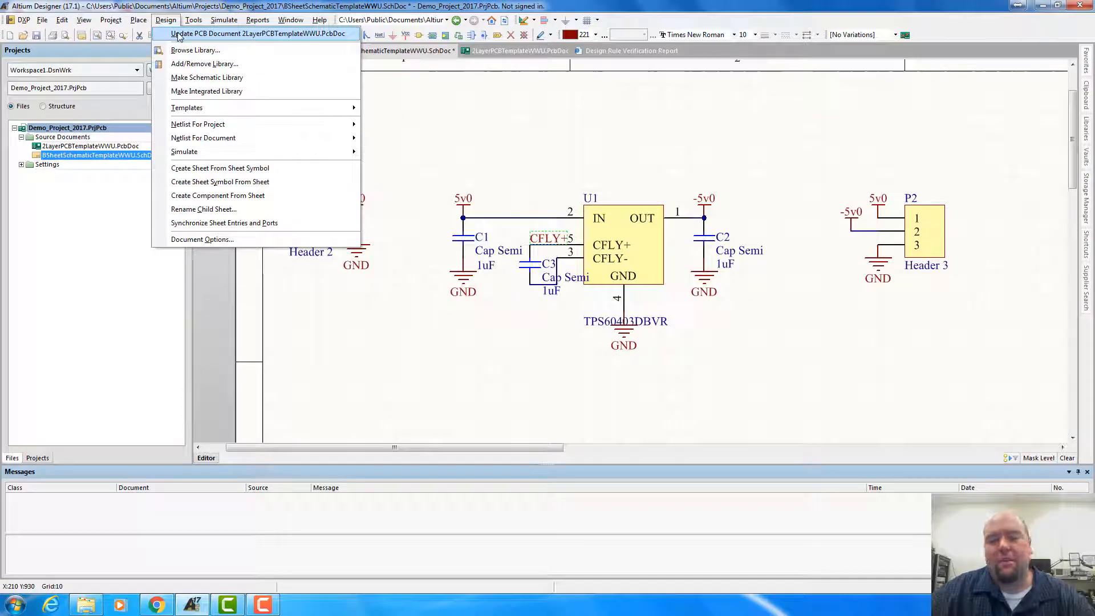
left_click(179, 36)
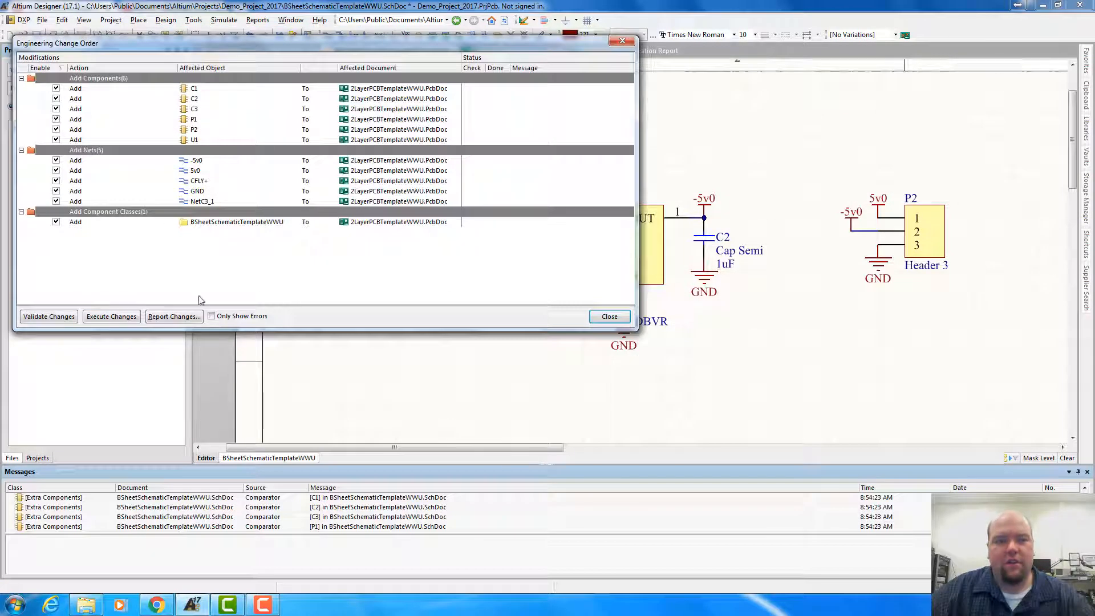
left_click(113, 318)
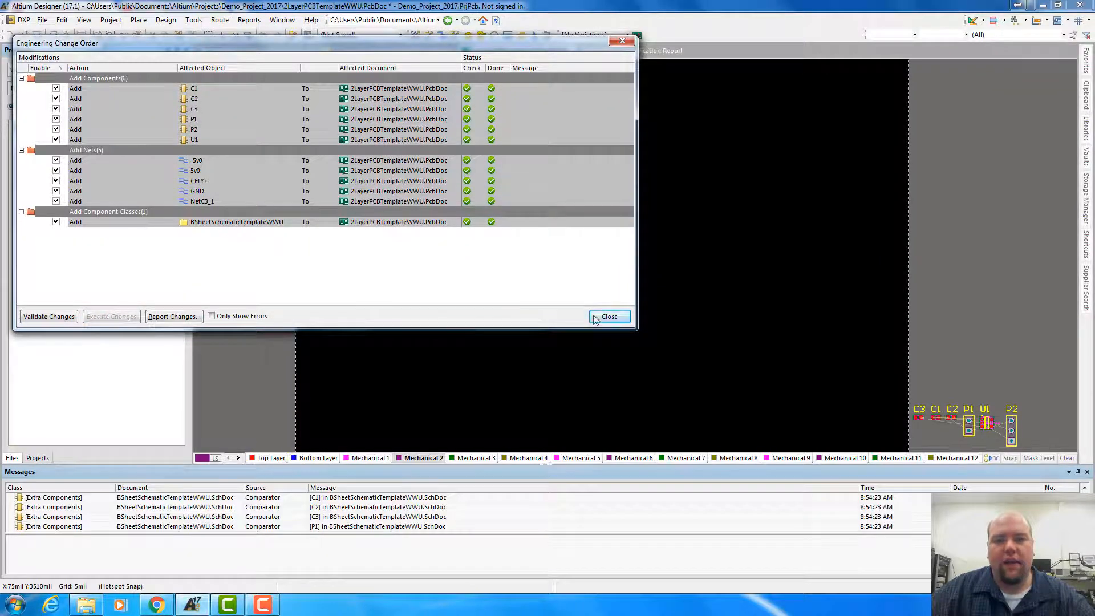
left_click(612, 318)
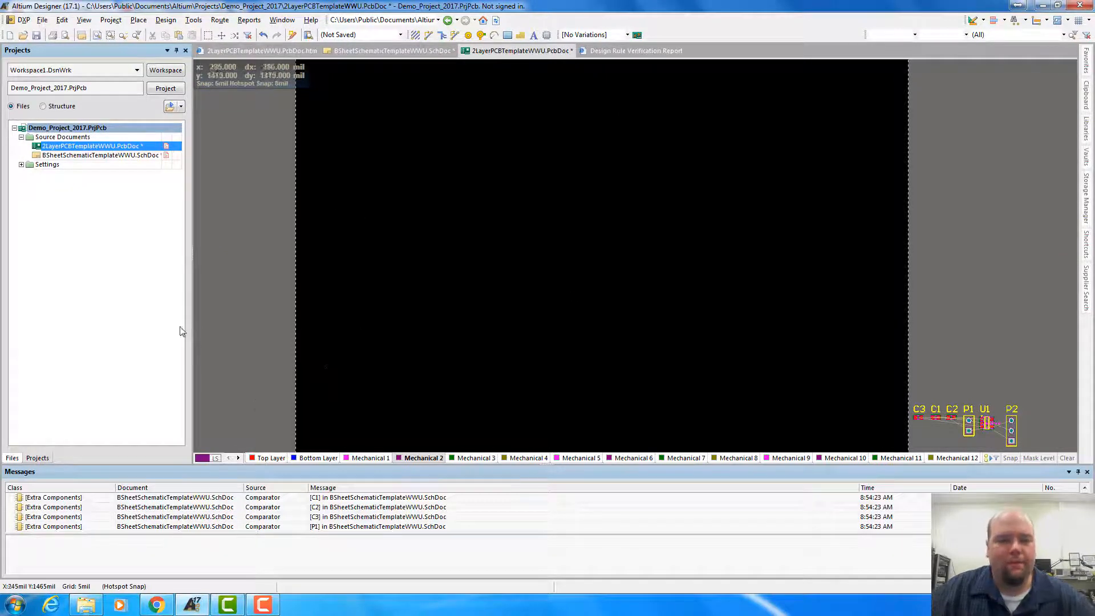
Return to the schematic BSheetSchematicTemplateWWU.SchDoc and compile the document
double_click(98, 155)
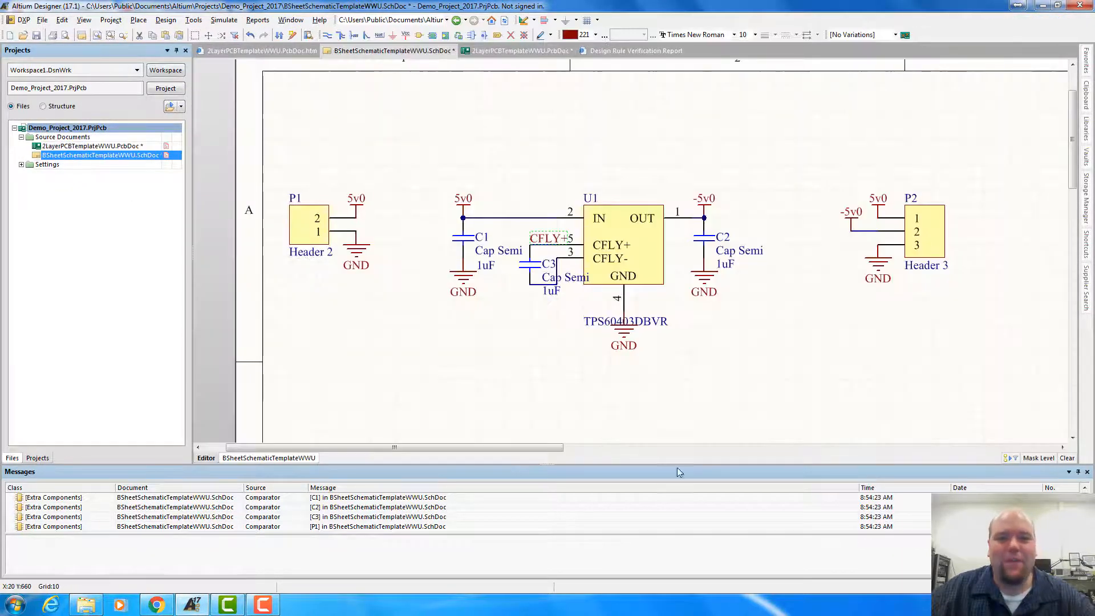
left_click(749, 373)
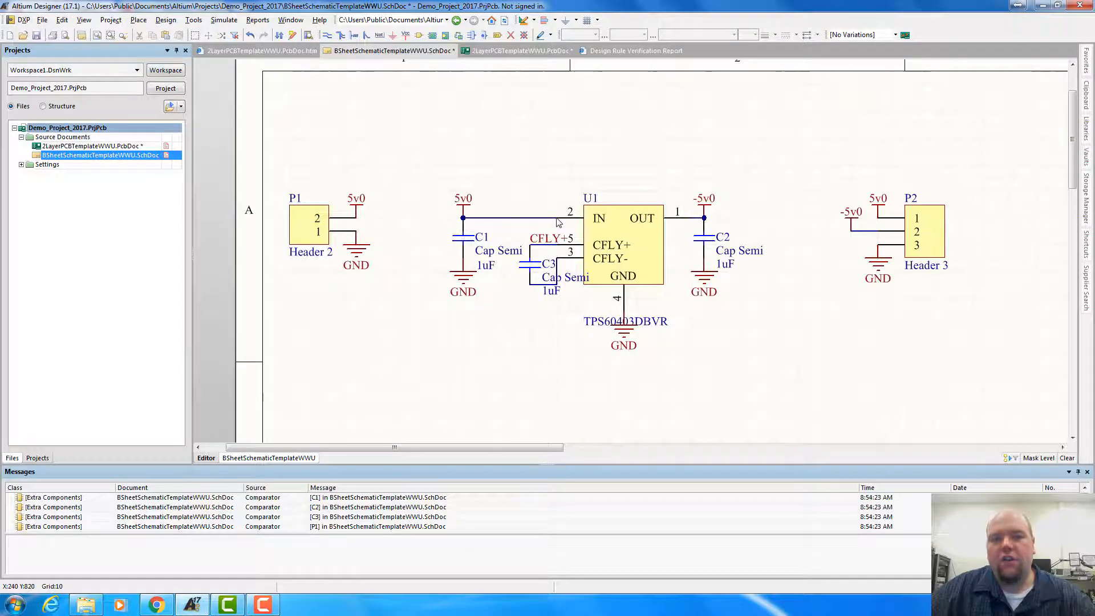
mouse_move(558, 222)
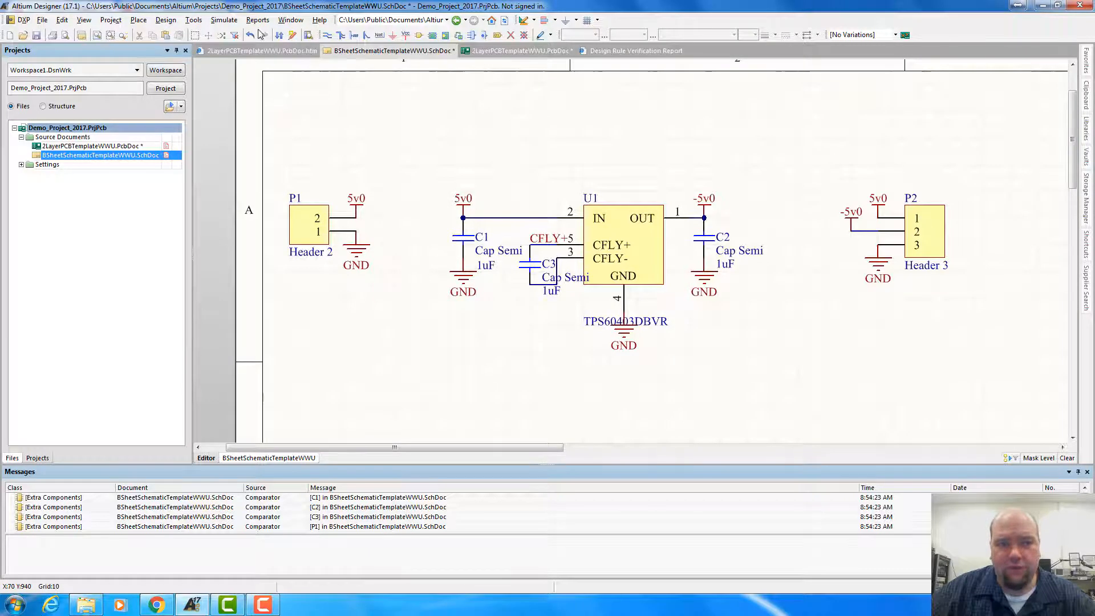
left_click(194, 20)
mouse_move(162, 21)
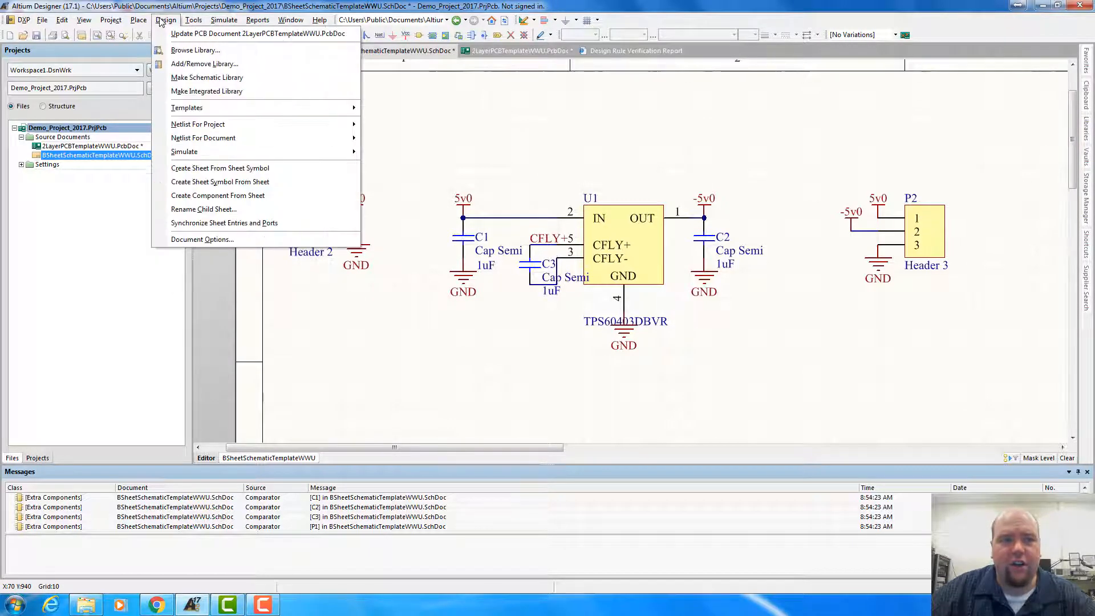
mouse_move(246, 22)
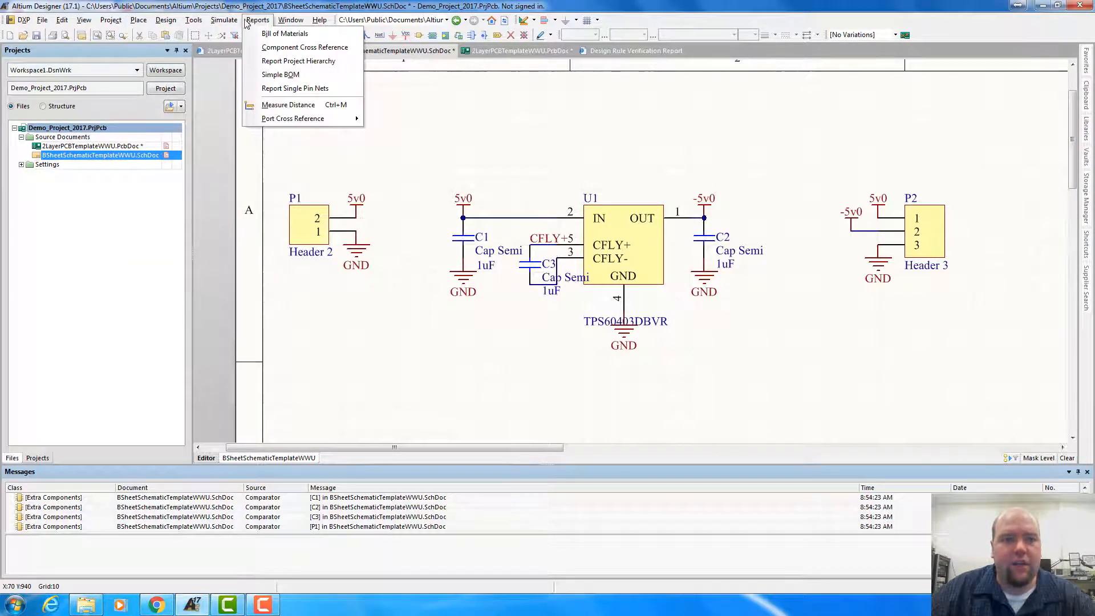
mouse_move(302, 26)
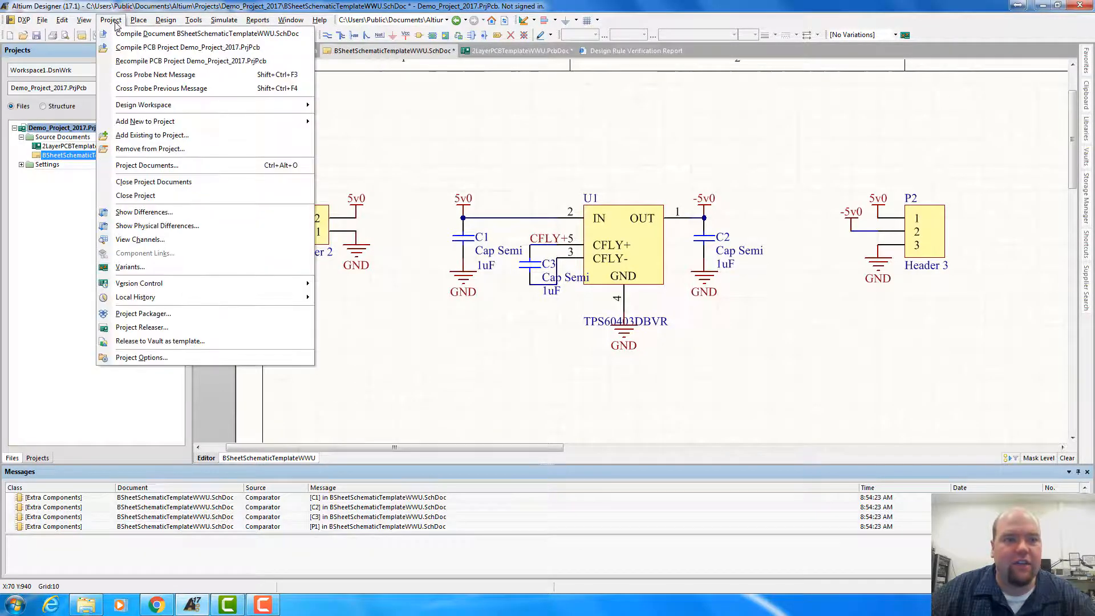
mouse_move(116, 25)
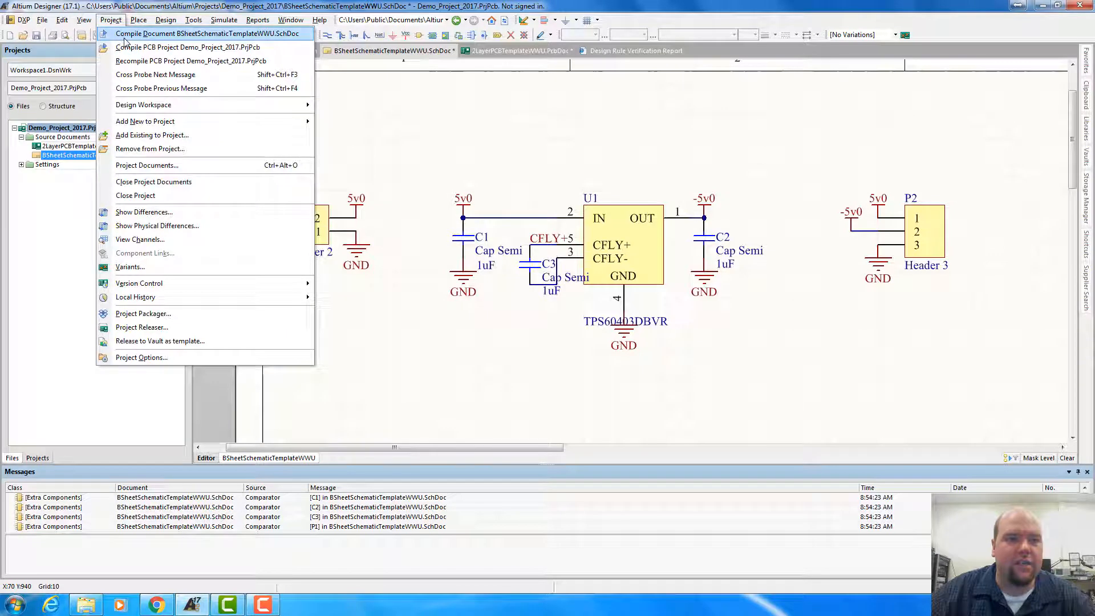
left_click(124, 36)
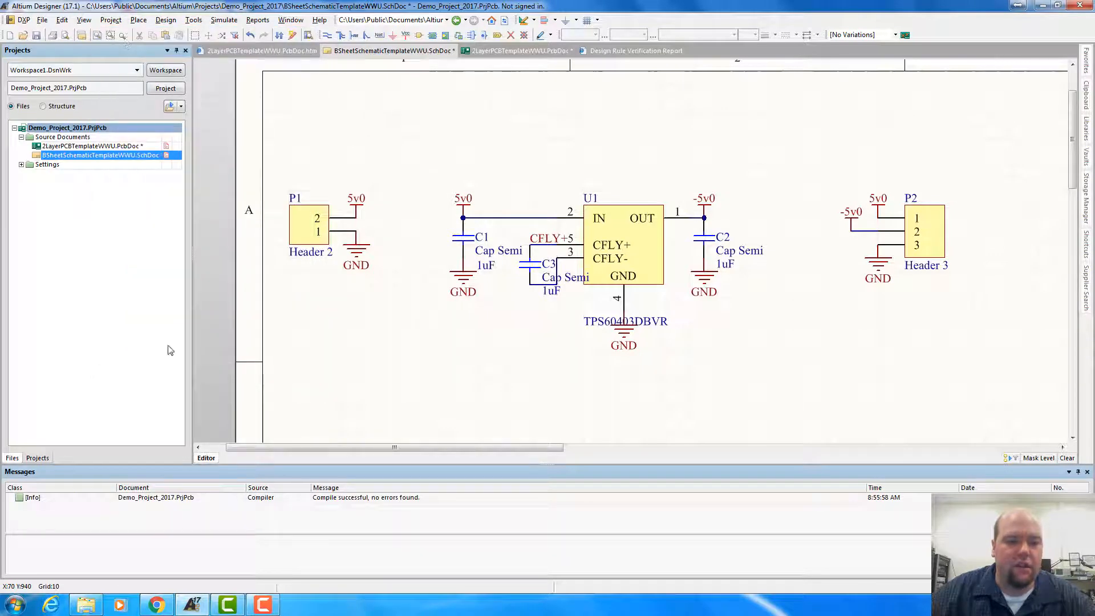
left_click(177, 22)
mouse_move(138, 21)
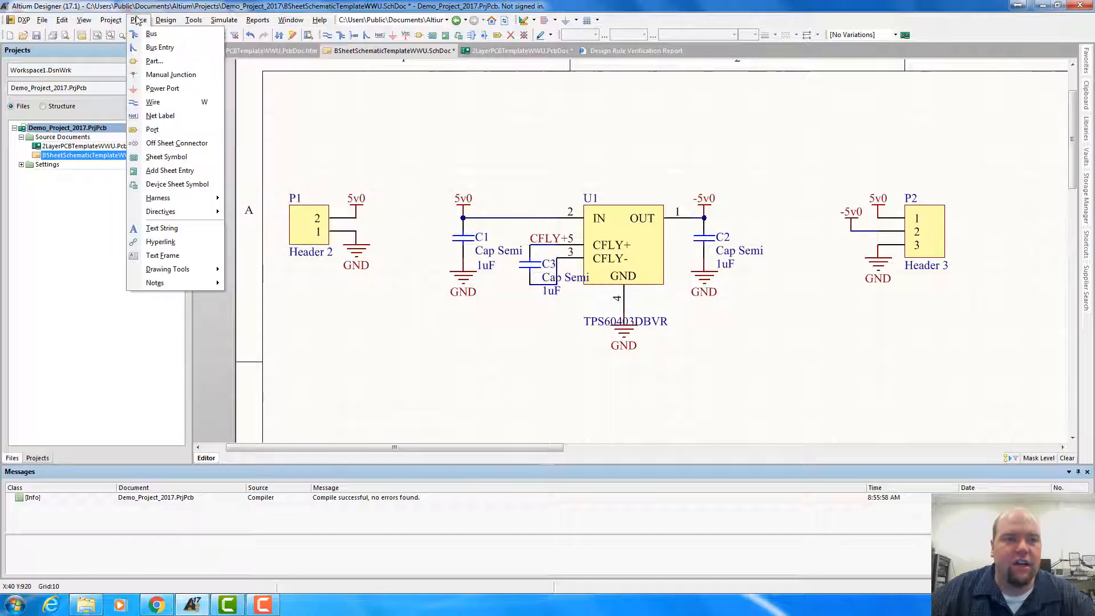
mouse_move(195, 22)
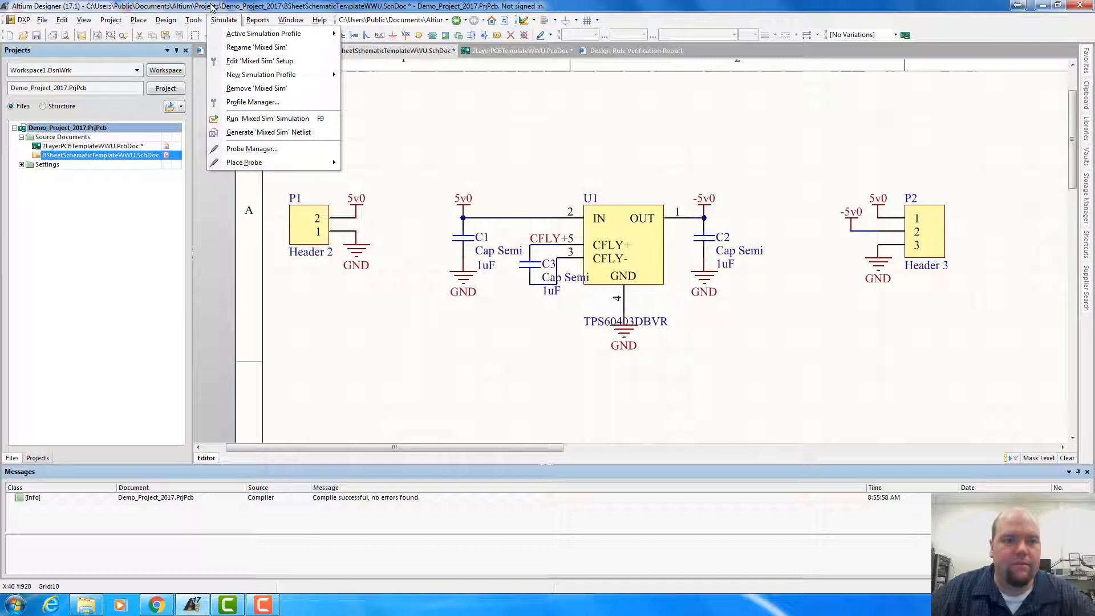
left_click(212, 7)
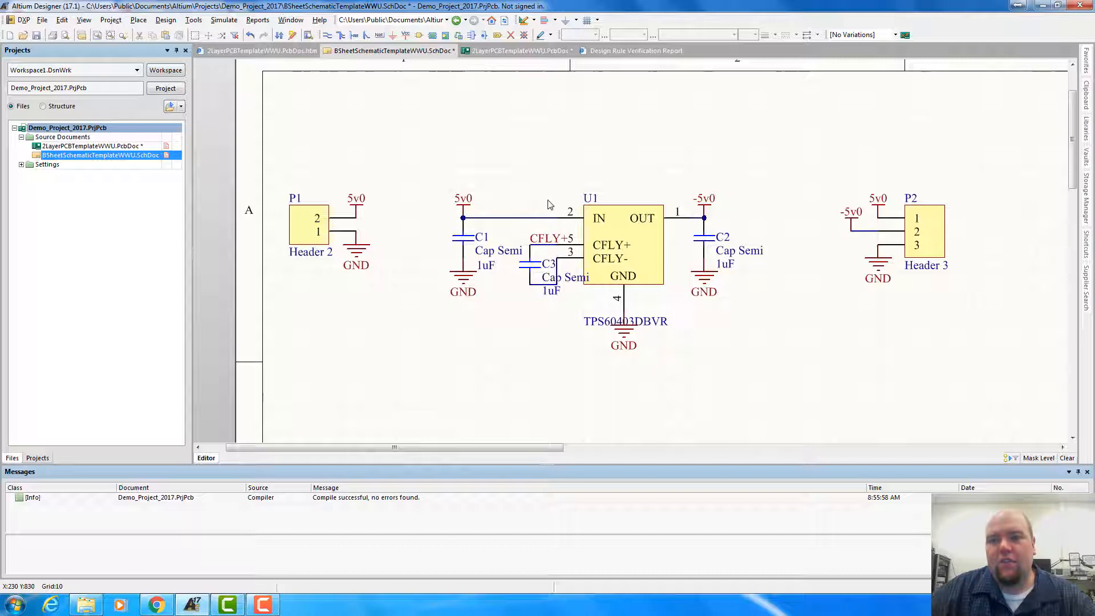
Place two non-specific No ERC markers in the empty sheet area above C2 and delete them again
left_click(512, 36)
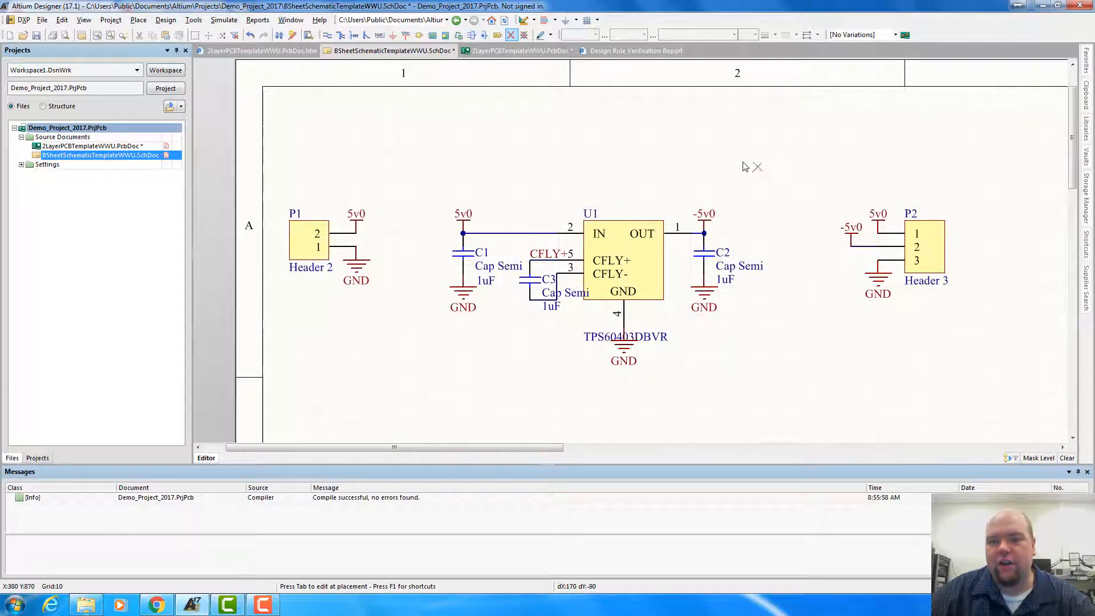
left_click(717, 153)
left_click(744, 154)
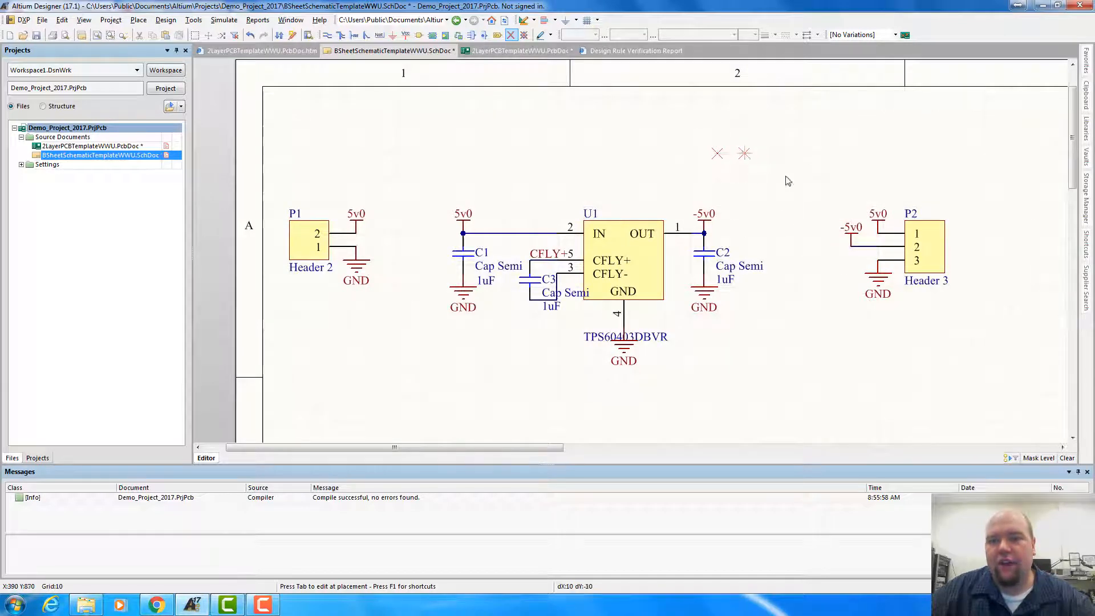
right_click(811, 193)
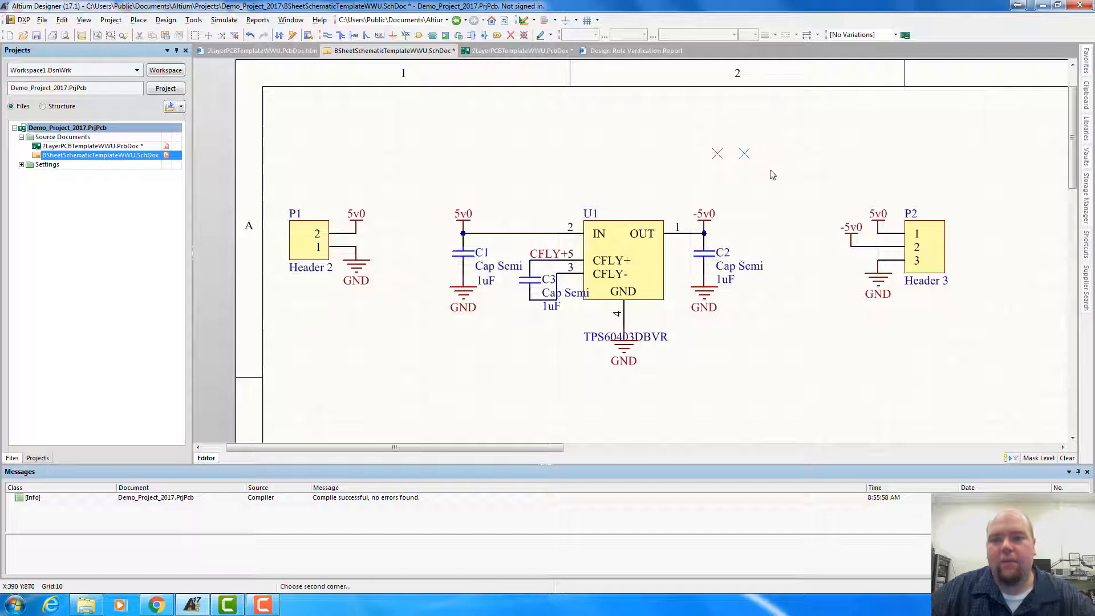
key("Delete")
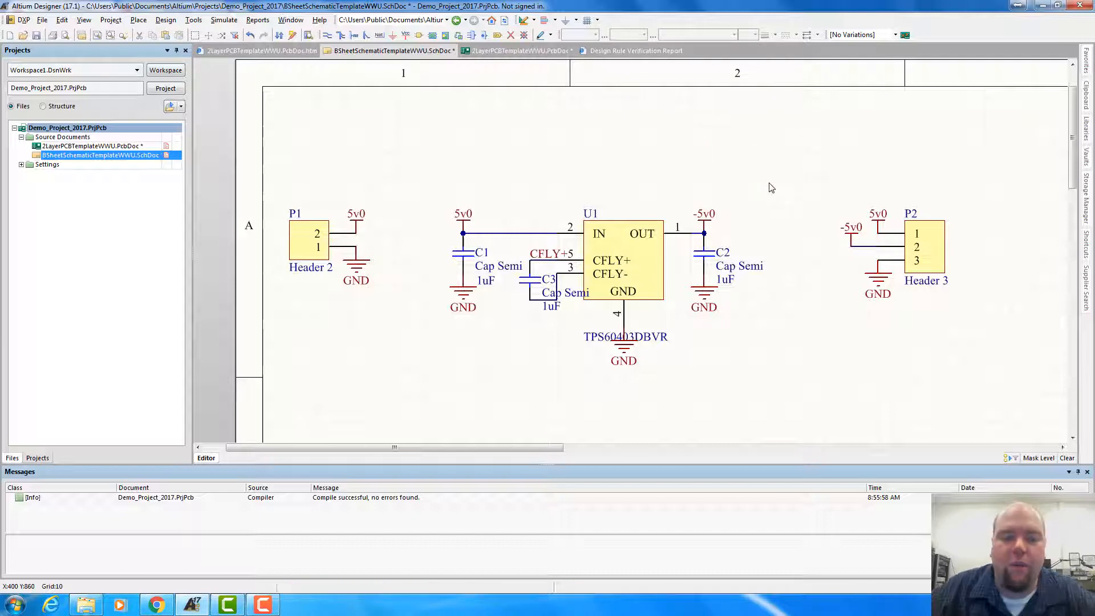
left_click(222, 21)
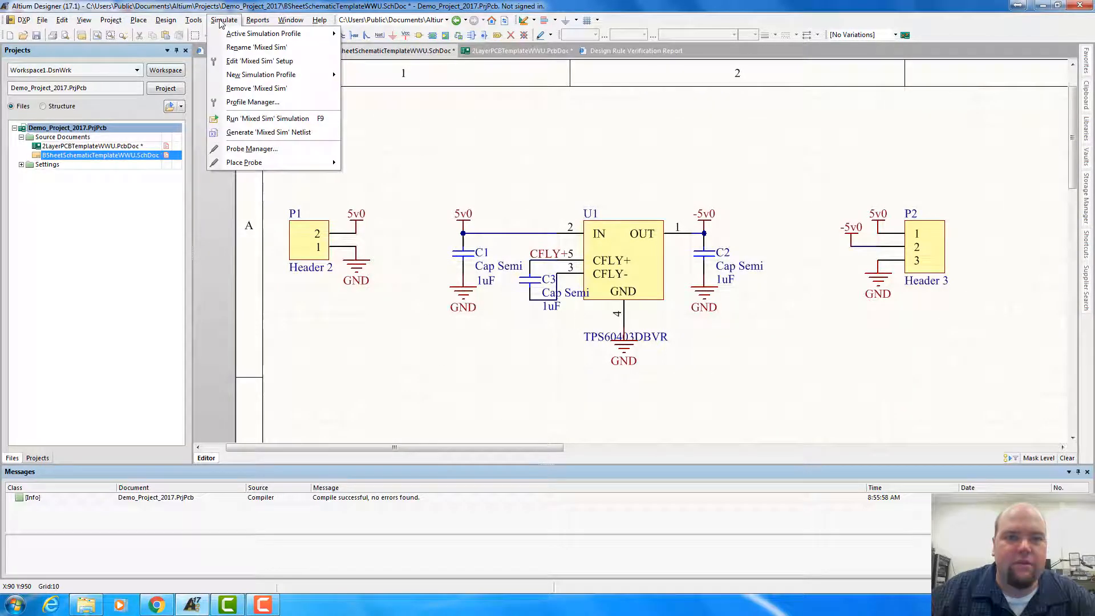
mouse_move(194, 23)
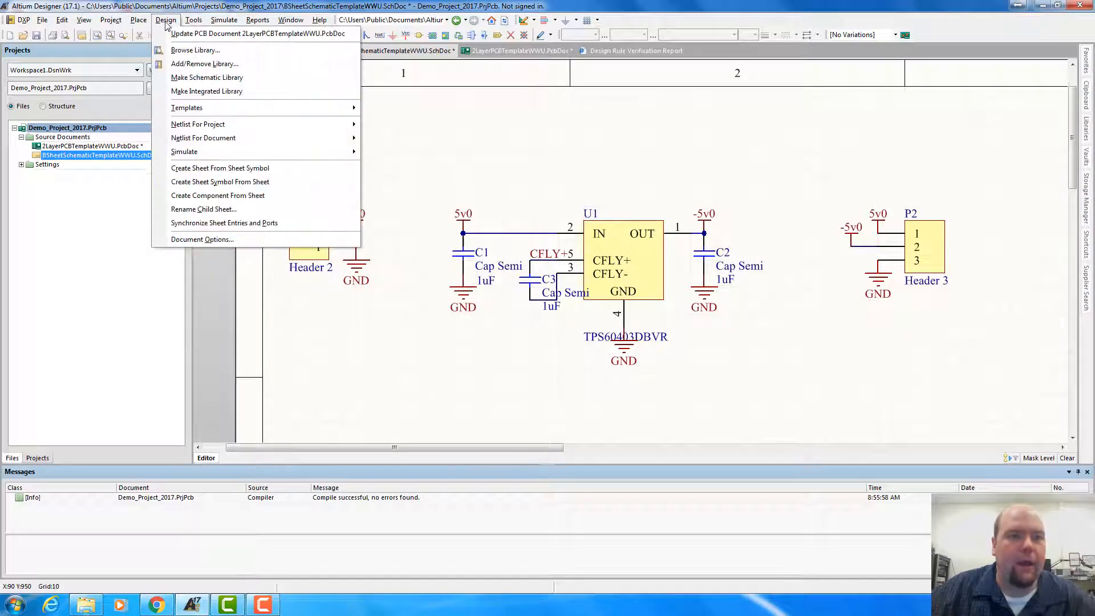
left_click(119, 21)
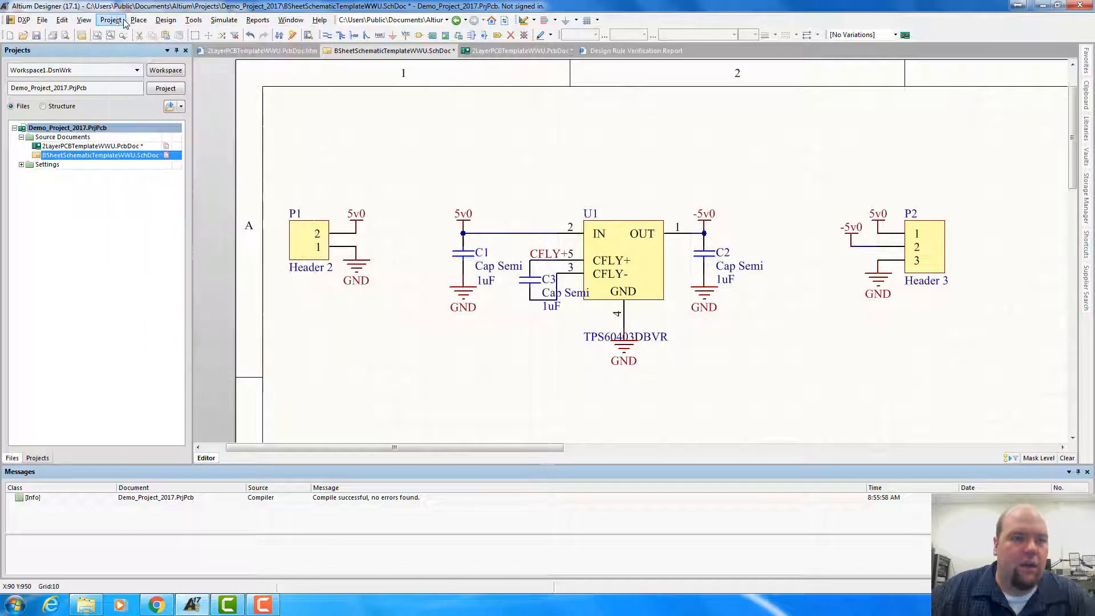
left_click(81, 146)
left_click(79, 155)
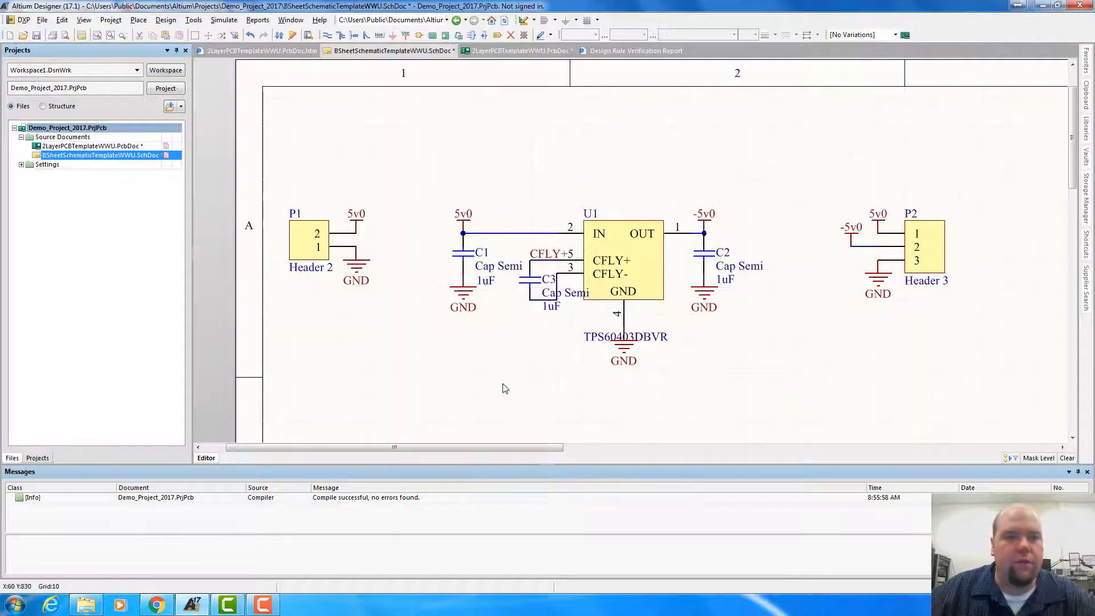
Try to update the PCB document 2LayerPCBTemplateWWU.PcbDoc from the schematic again and dismiss the resulting notice
left_click(194, 20)
mouse_move(175, 21)
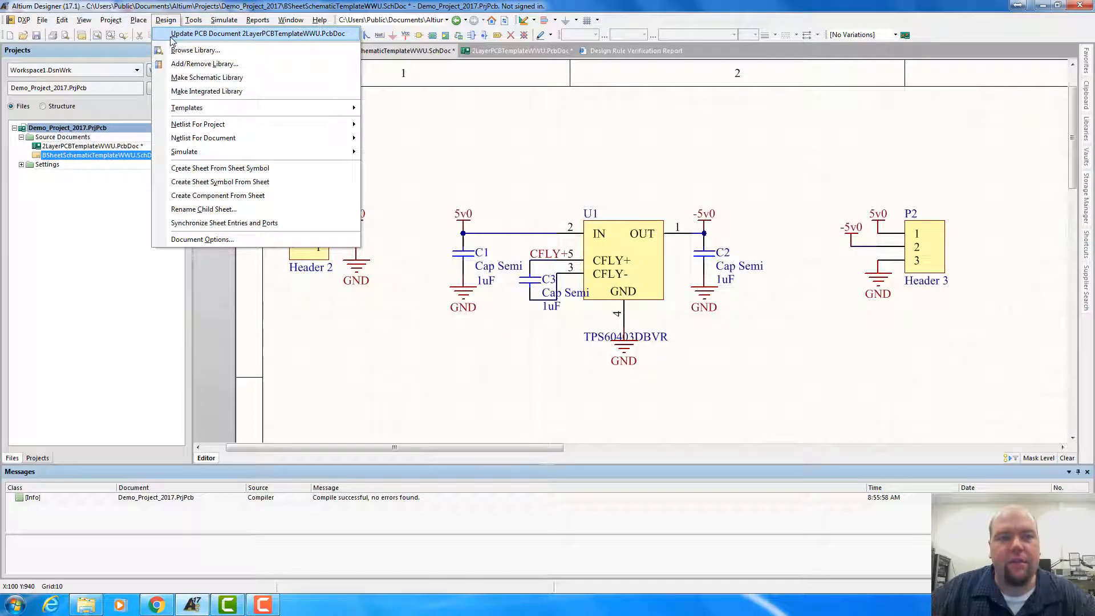
left_click(171, 36)
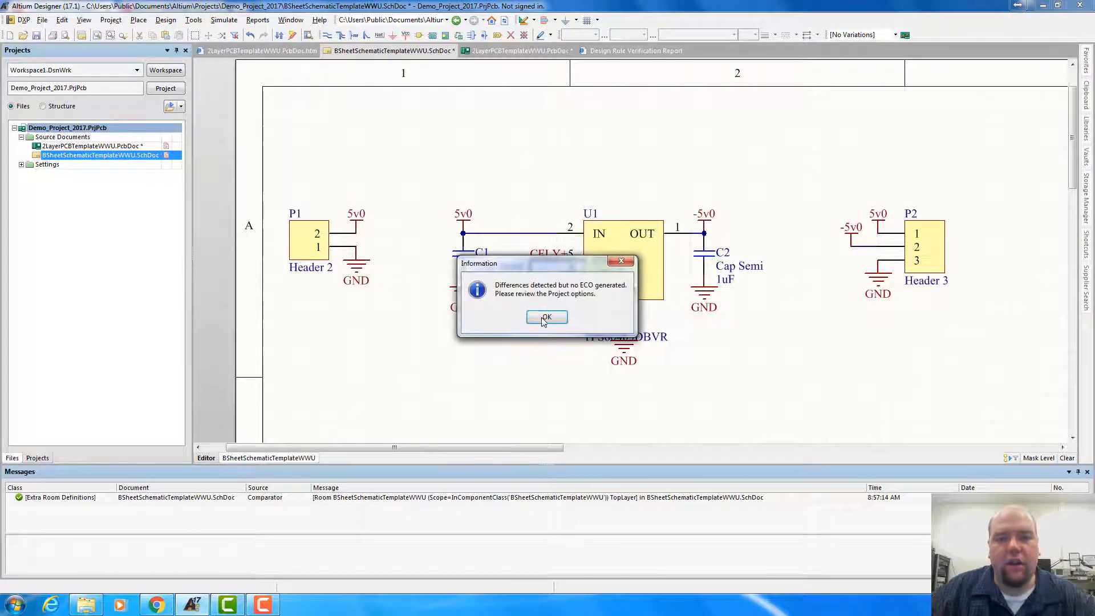
left_click(545, 319)
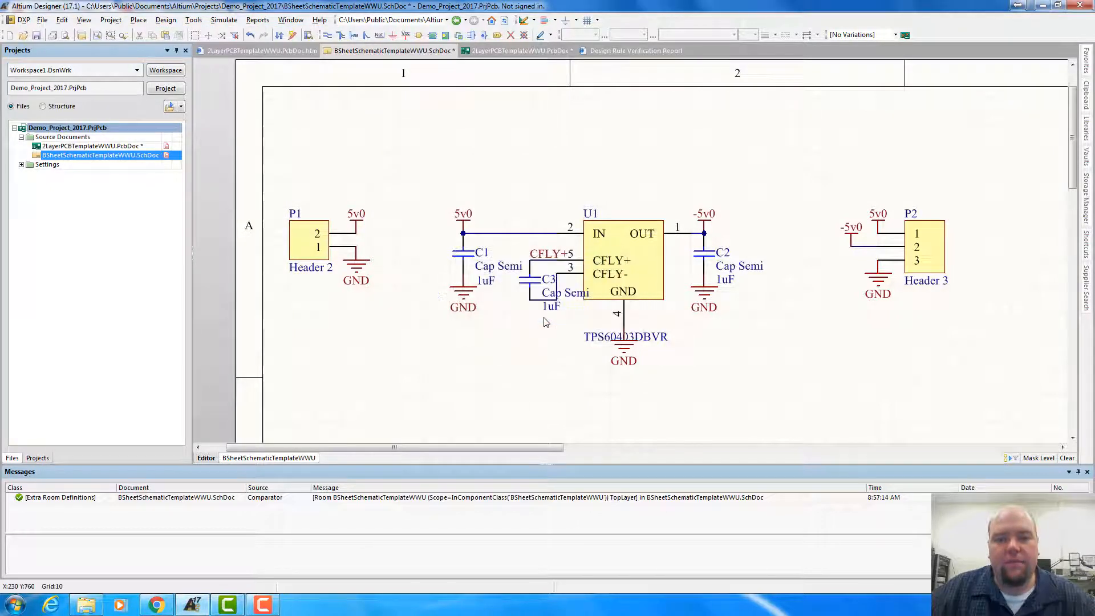
In 2LayerPCBTemplateWWU.PcbDoc, select all components beside the board (C1, C2, C3, P1, P2 and U1) and delete them
left_click(114, 147)
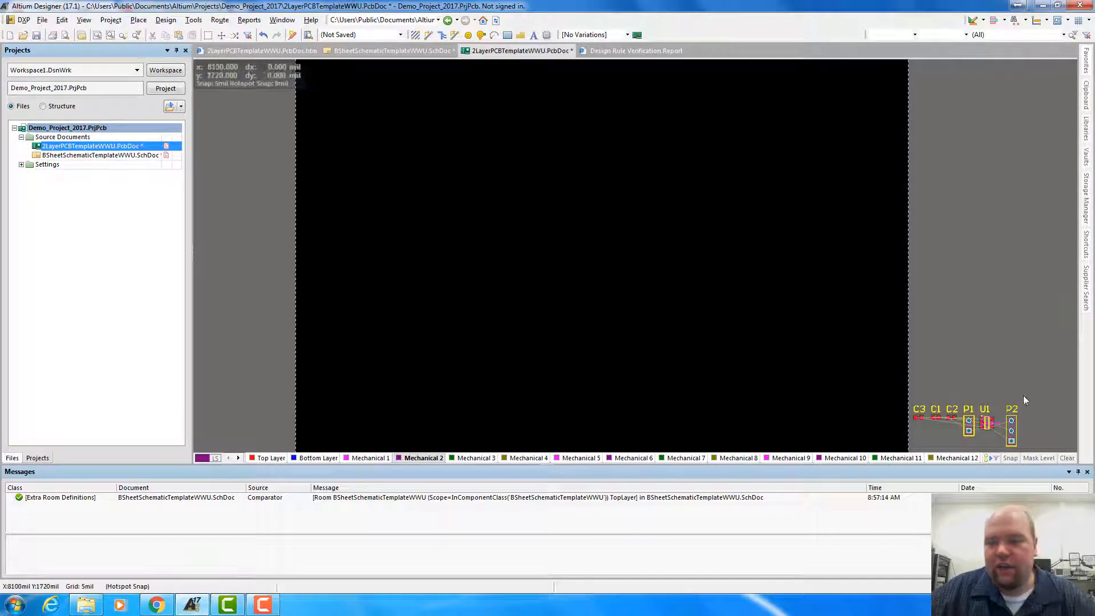
left_click_drag(1023, 384, 877, 373)
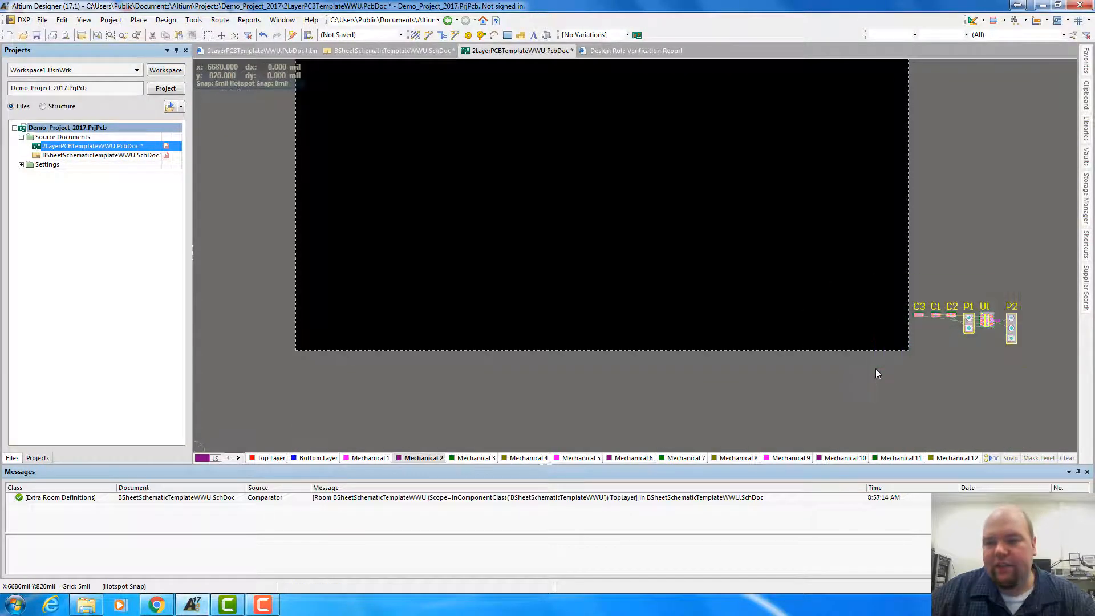
key("Delete")
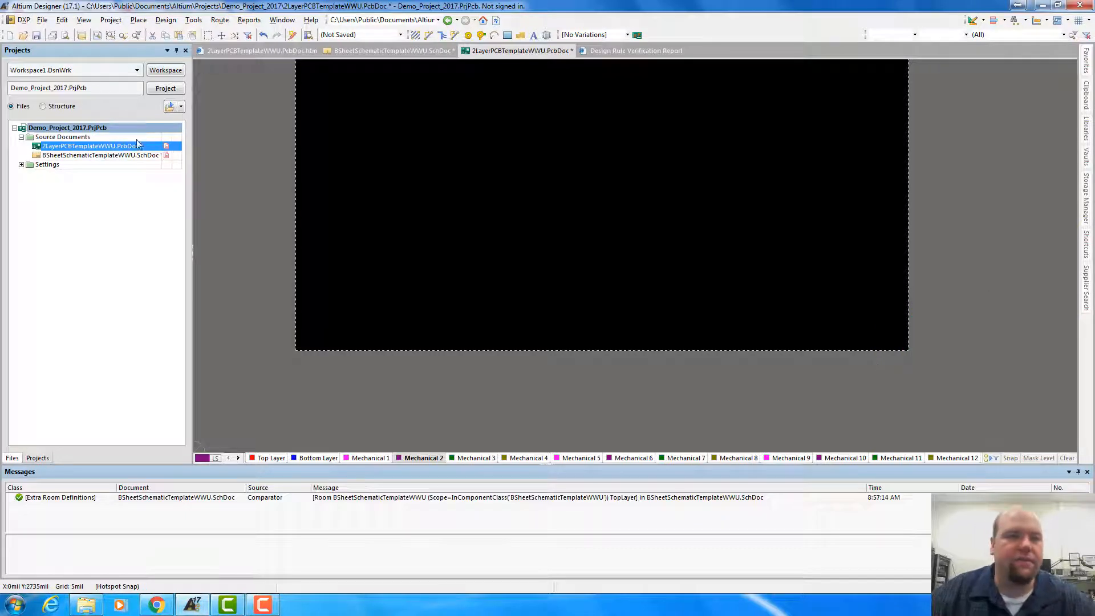
Save all modified documents of the project, including the PCB document and the schematic
double_click(129, 156)
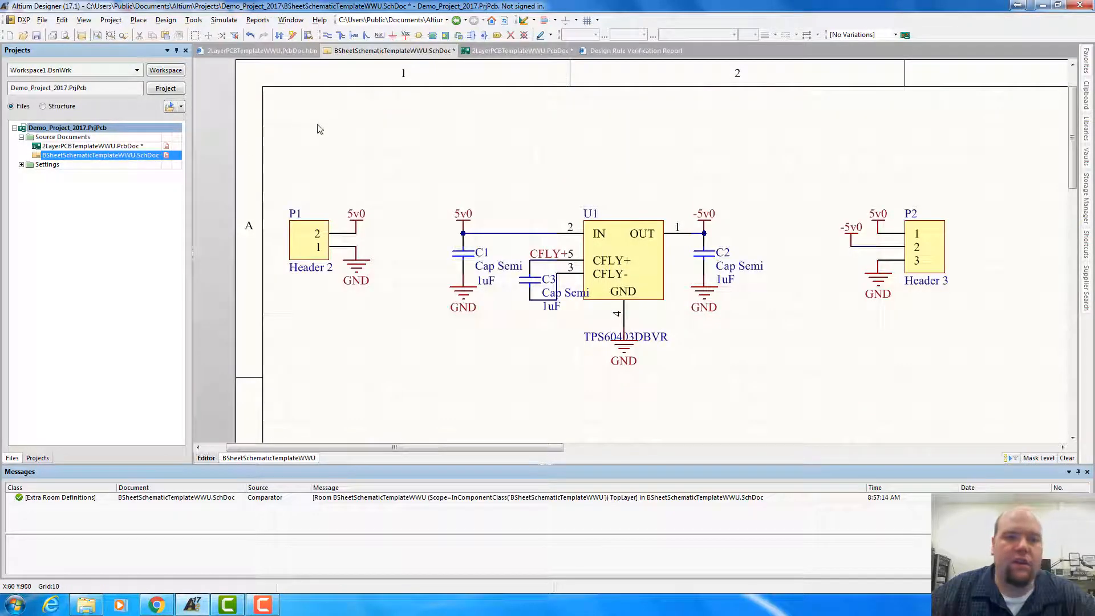
left_click(135, 147)
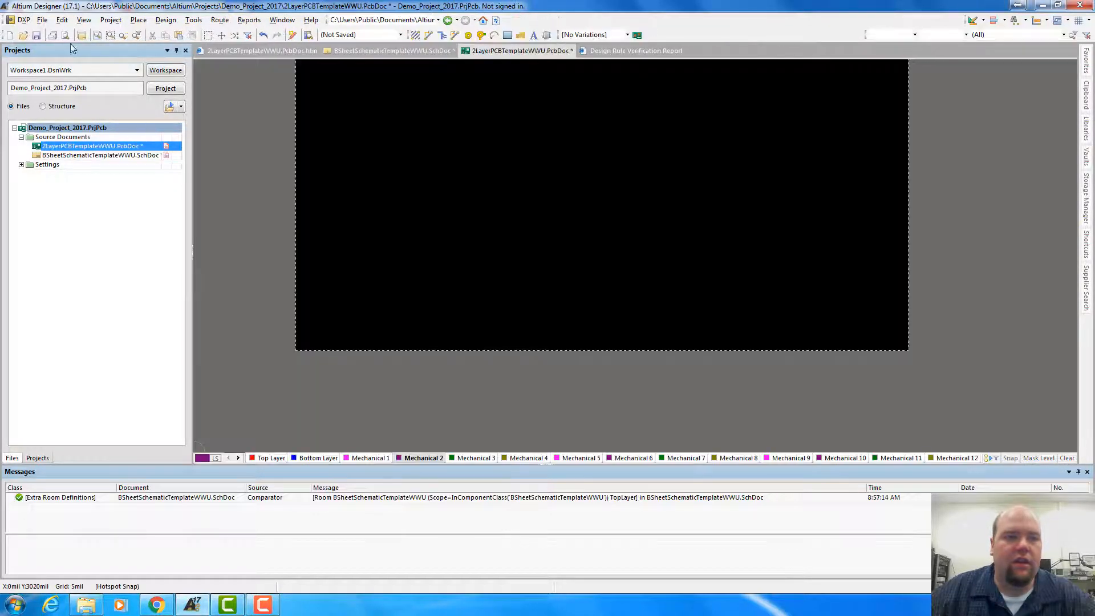
left_click(42, 19)
left_click(63, 163)
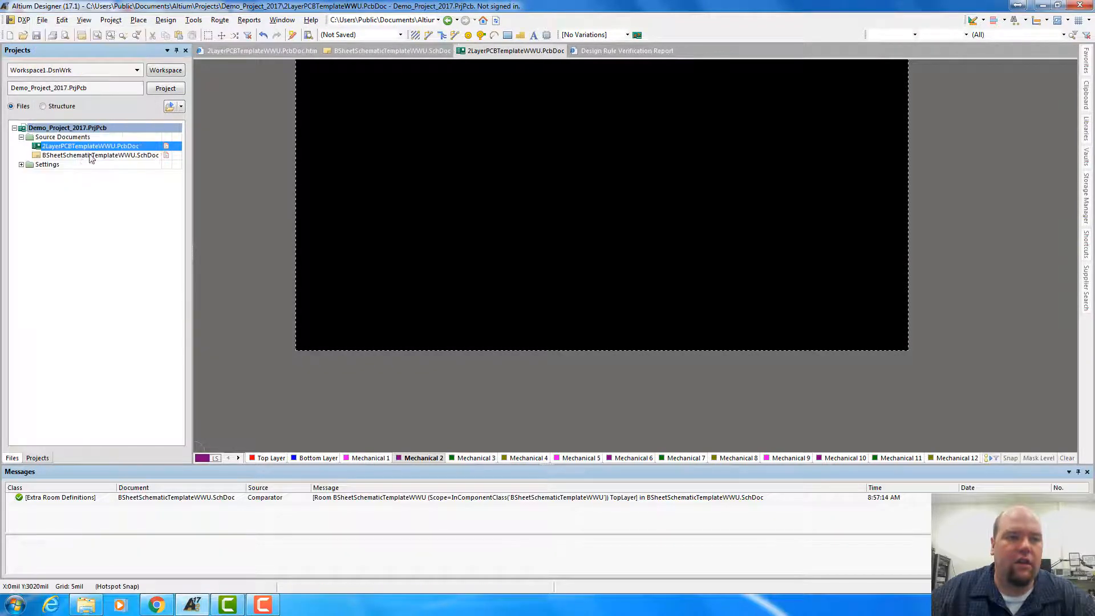
Generate a change order from BSheetSchematicTemplateWWU.SchDoc for the PCB document and review its component, pin-to-net and component class additions
left_click(101, 155)
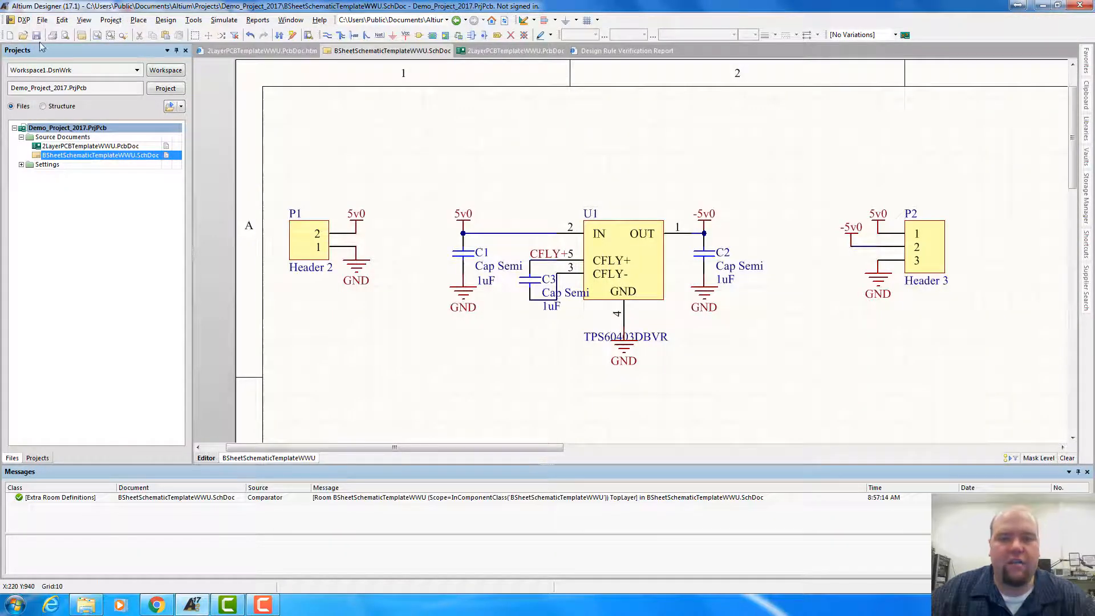
left_click(194, 20)
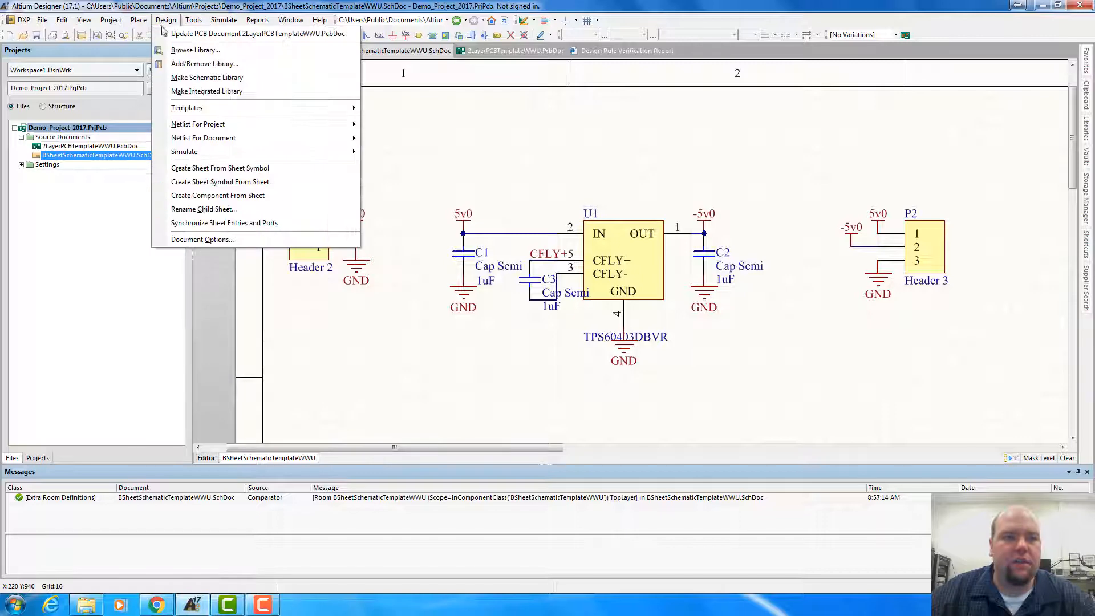
left_click(179, 34)
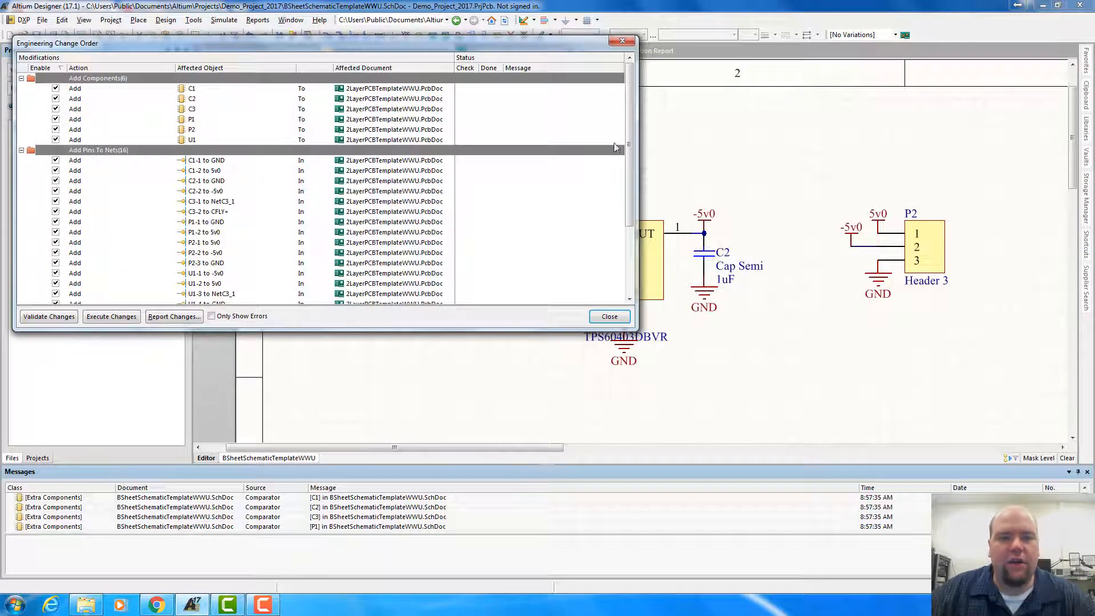
left_click_drag(629, 143, 643, 101)
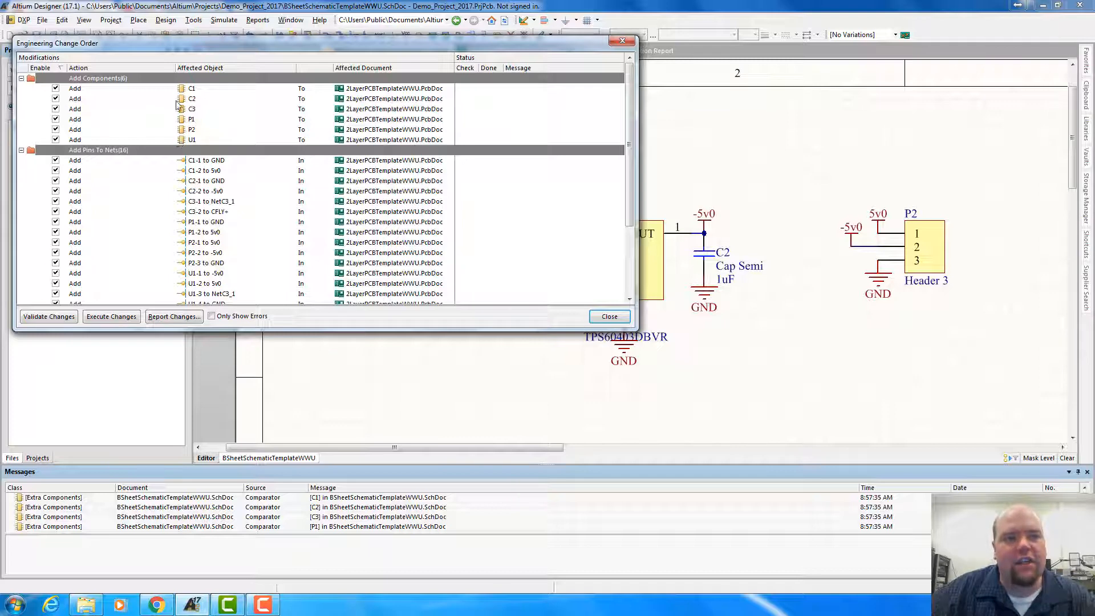
left_click_drag(208, 45, 357, 349)
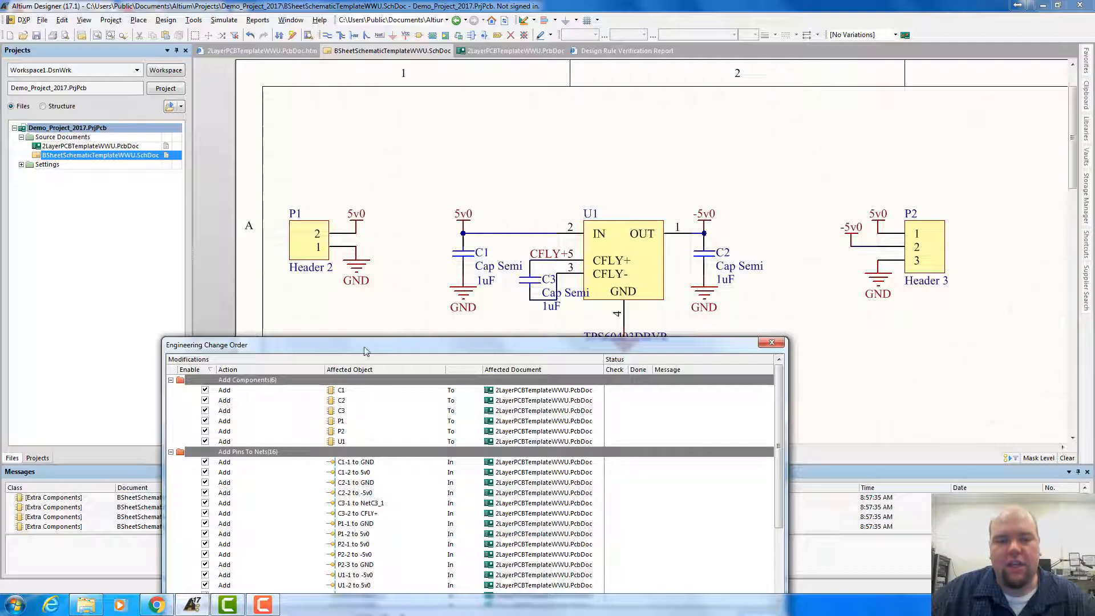
left_click_drag(368, 348, 439, 176)
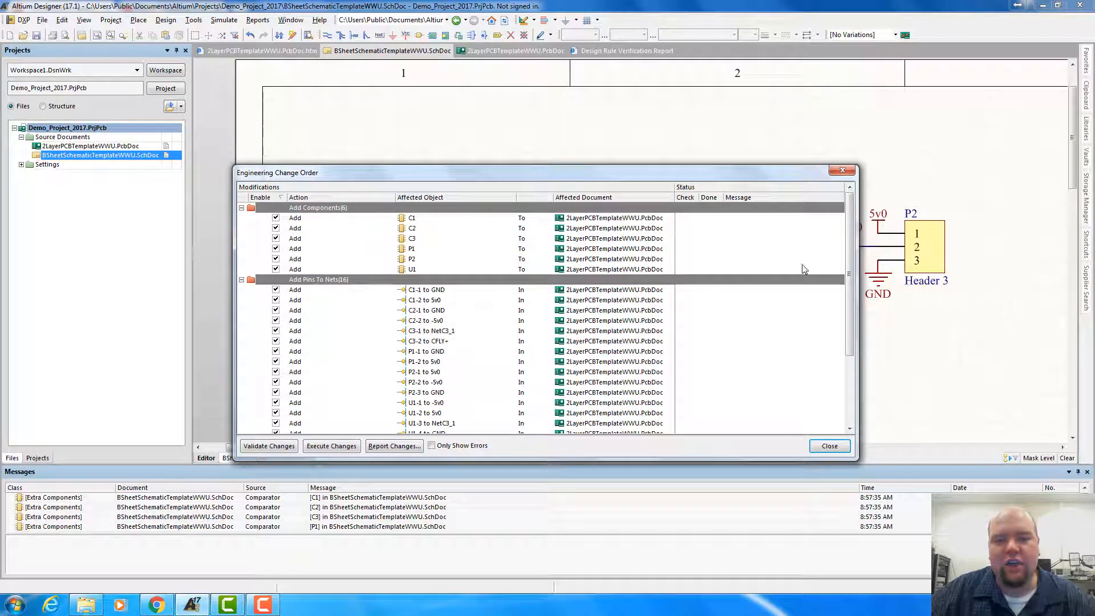
left_click_drag(851, 268, 853, 301)
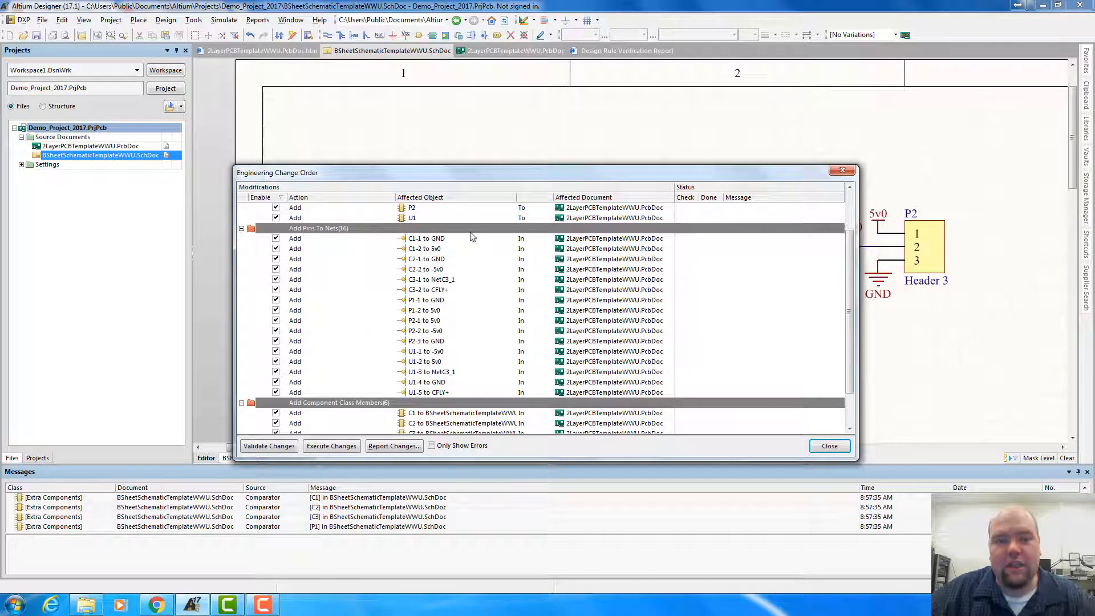
left_click_drag(853, 307, 849, 351)
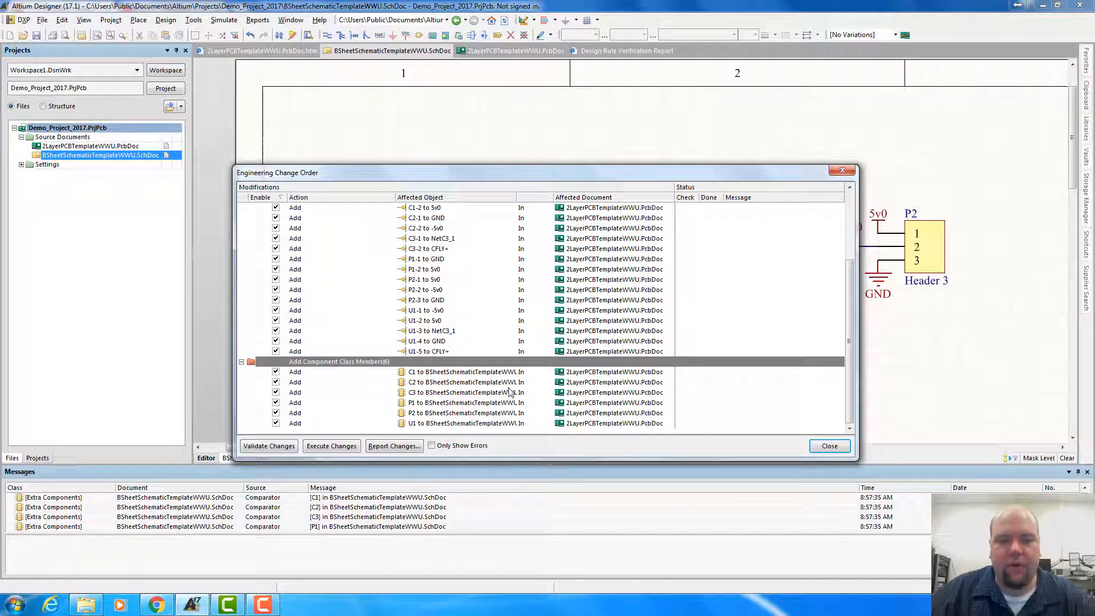
left_click_drag(850, 342, 850, 275)
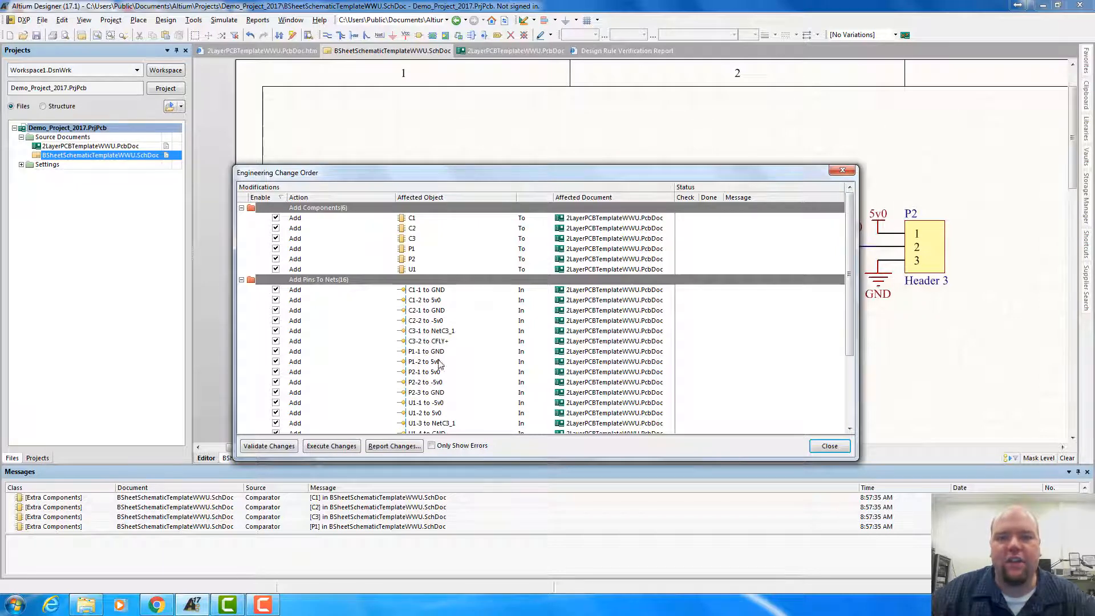
Execute all changes of the change order, review the status of each entry and close the change order
left_click(331, 446)
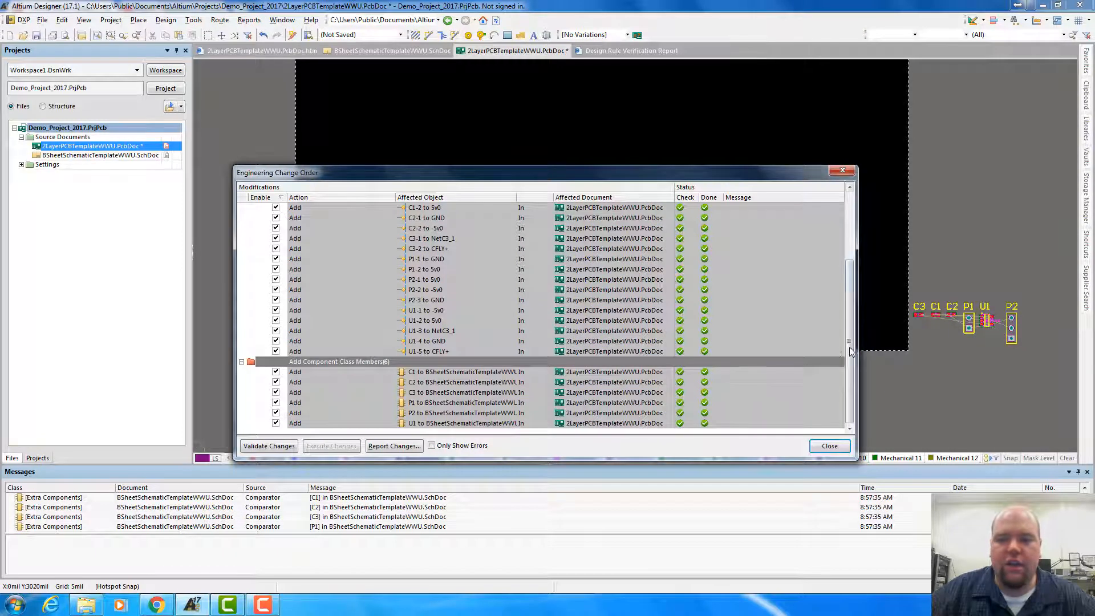
left_click_drag(850, 346, 853, 255)
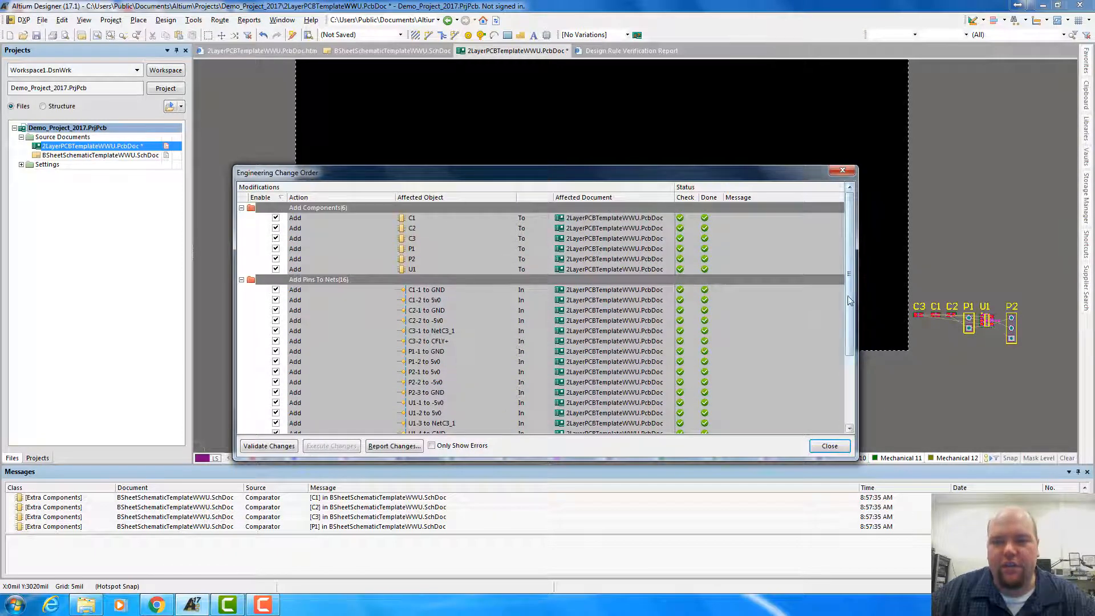
scroll(684, 320, "down", 3)
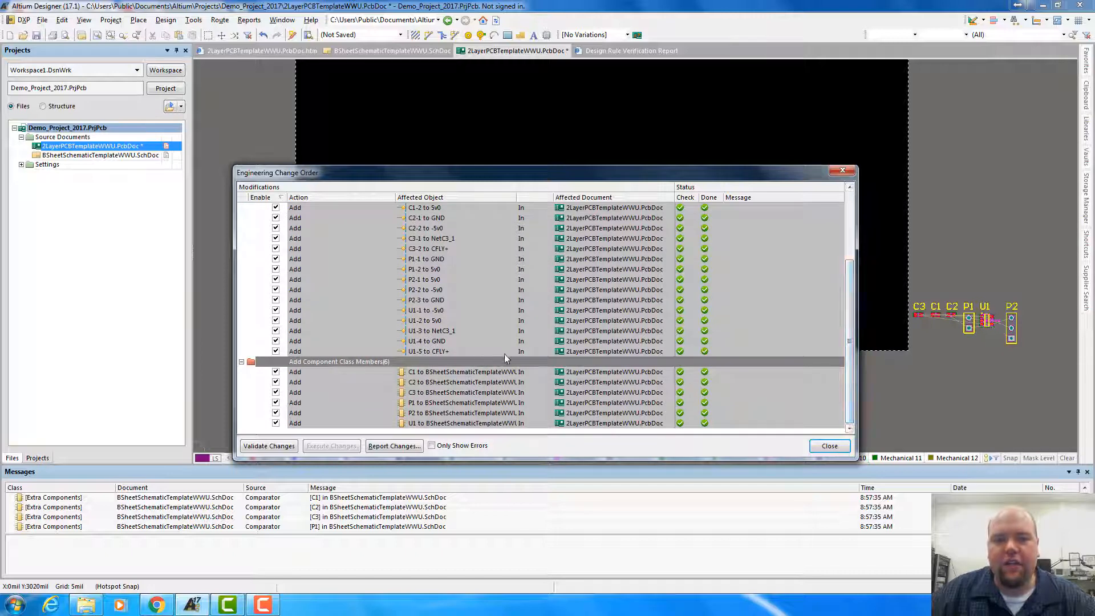
left_click_drag(851, 351, 850, 270)
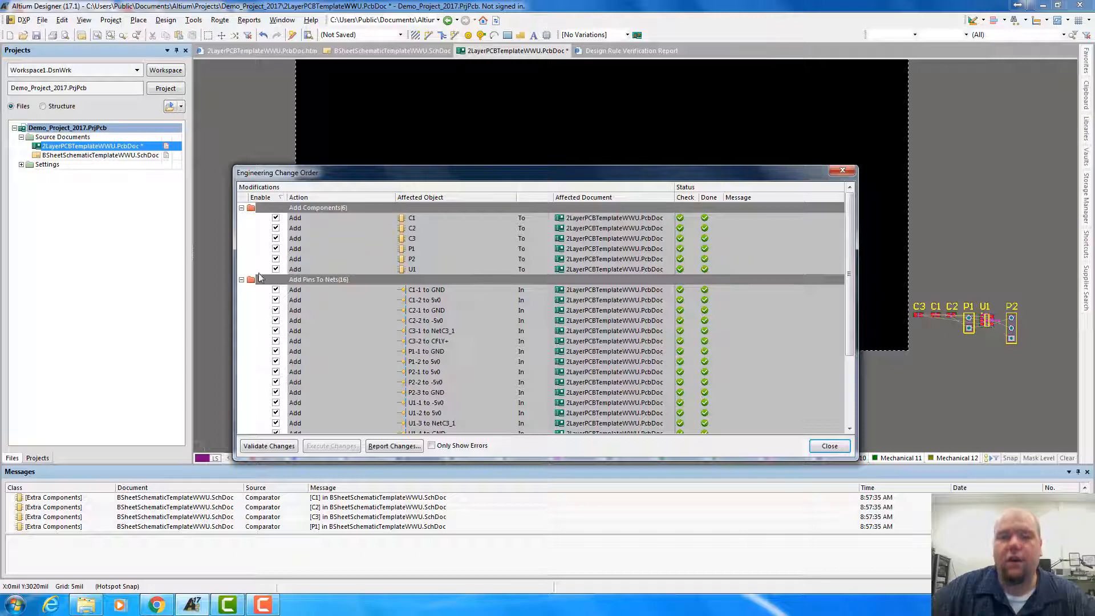
left_click_drag(409, 179, 407, 139)
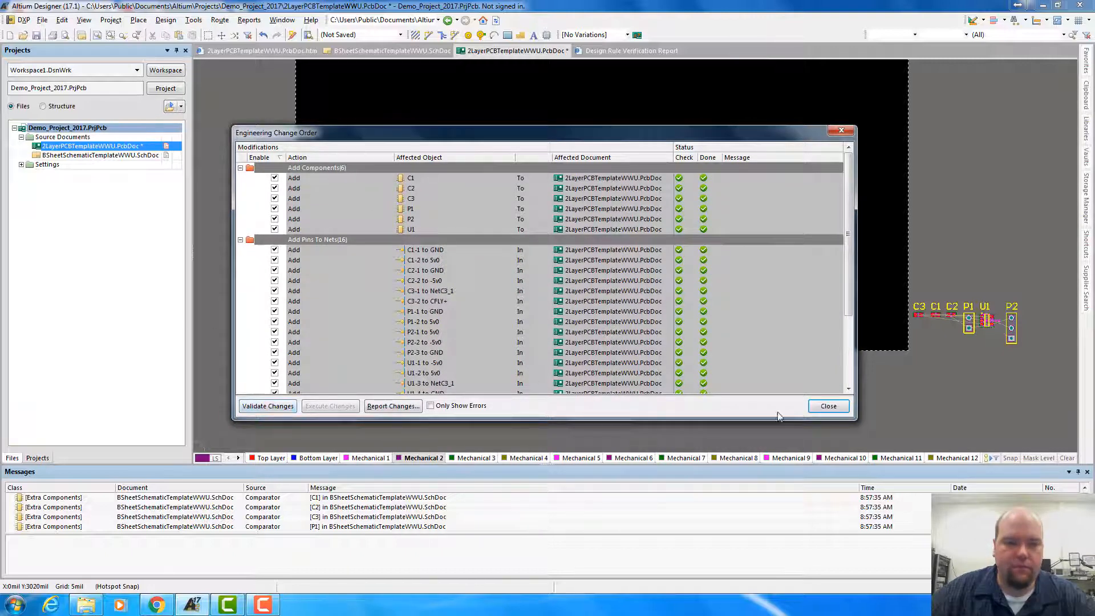
left_click(823, 407)
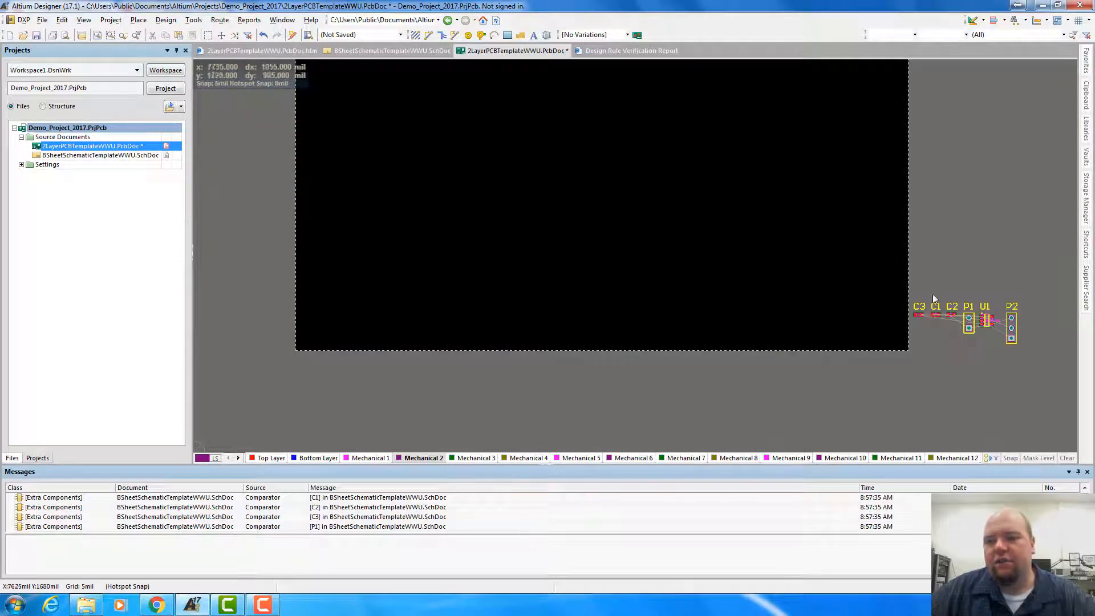
Examine the empty board area and the imported components placed beside it in the PCB layout
left_click(948, 186)
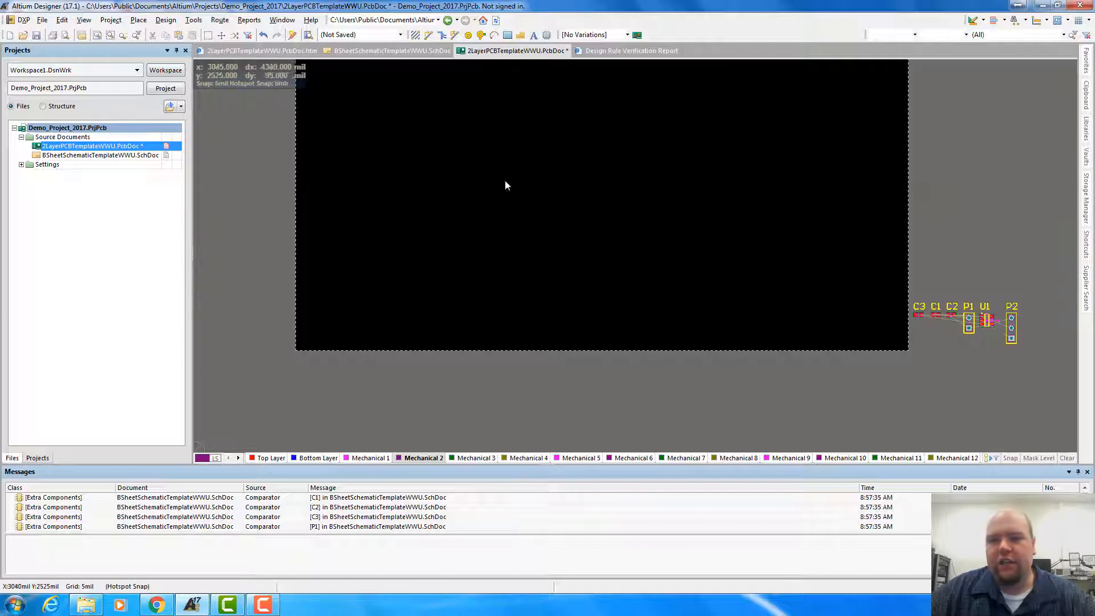
right_click_drag(505, 181, 567, 166)
scroll(536, 175, "up", 4)
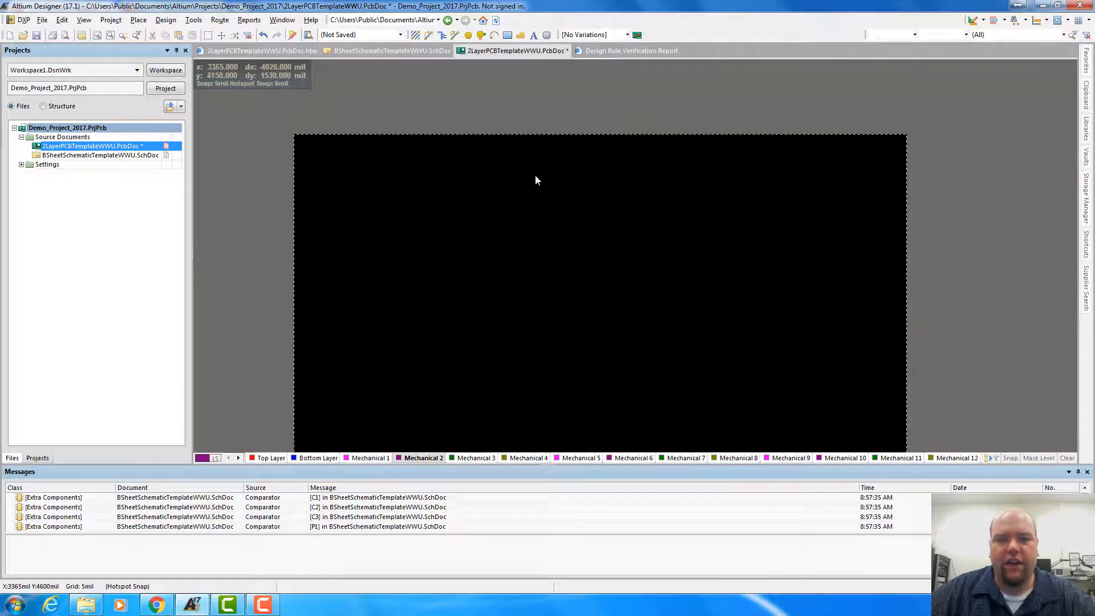
scroll(535, 174, "down", 3)
scroll(535, 174, "down", 4, "ctrl")
scroll(536, 174, "up", 3, "ctrl")
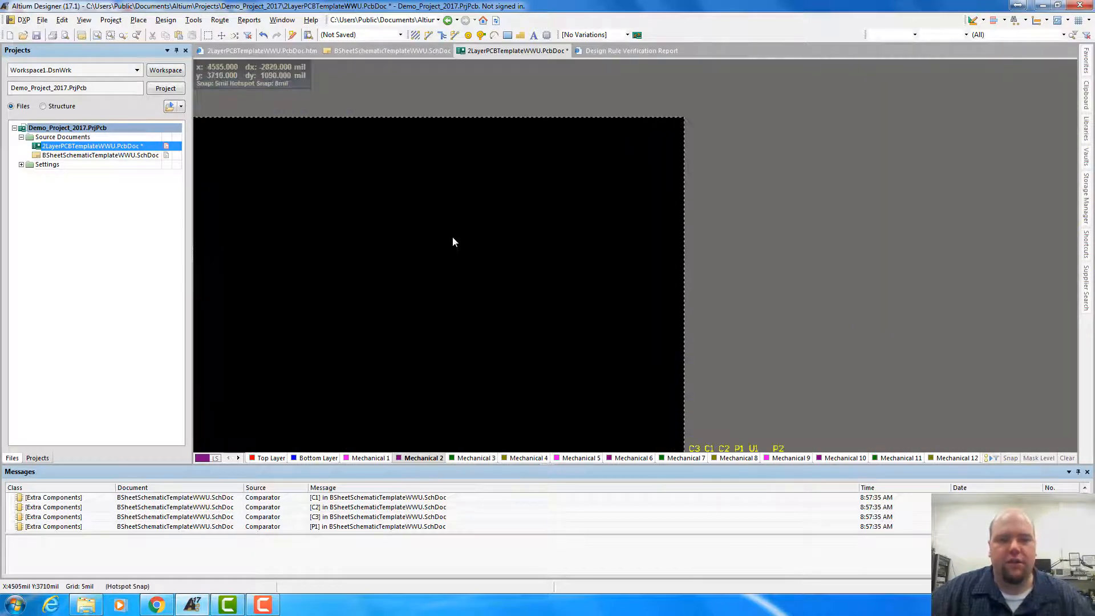
right_click_drag(495, 243, 656, 219)
scroll(583, 252, "down", 5)
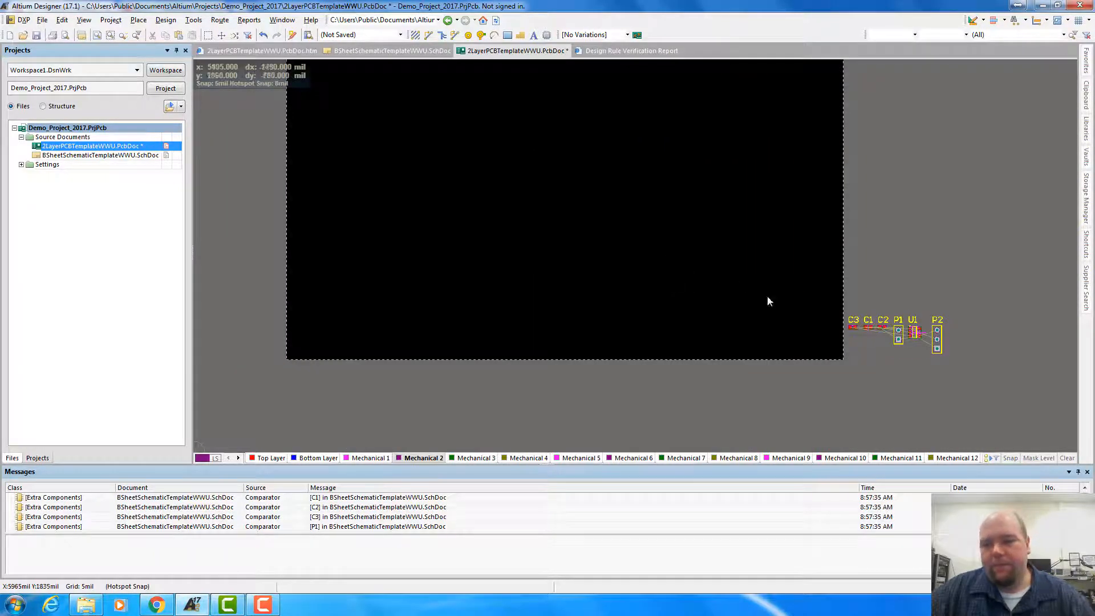
scroll(955, 355, "up", 2)
scroll(954, 357, "down", 4)
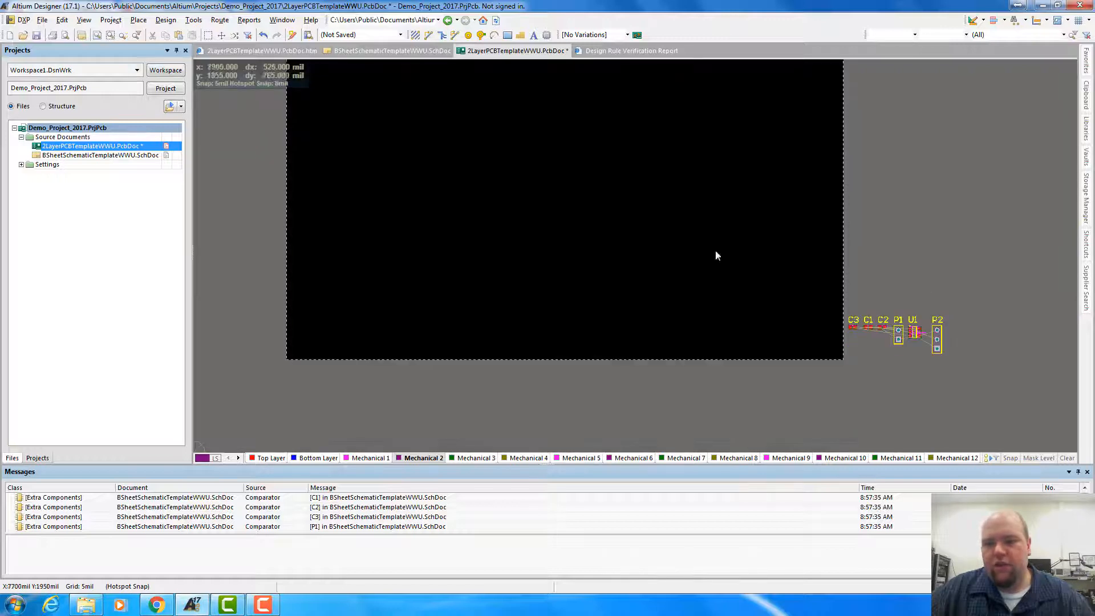
scroll(686, 247, "up", 3)
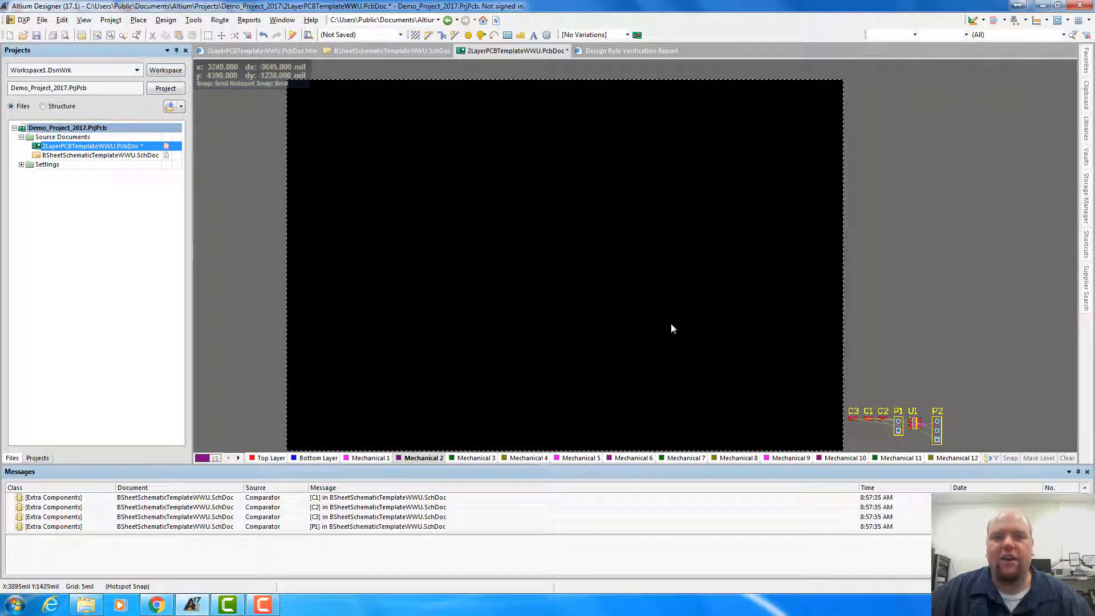
scroll(788, 248, "down", 3)
scroll(788, 248, "up", 3)
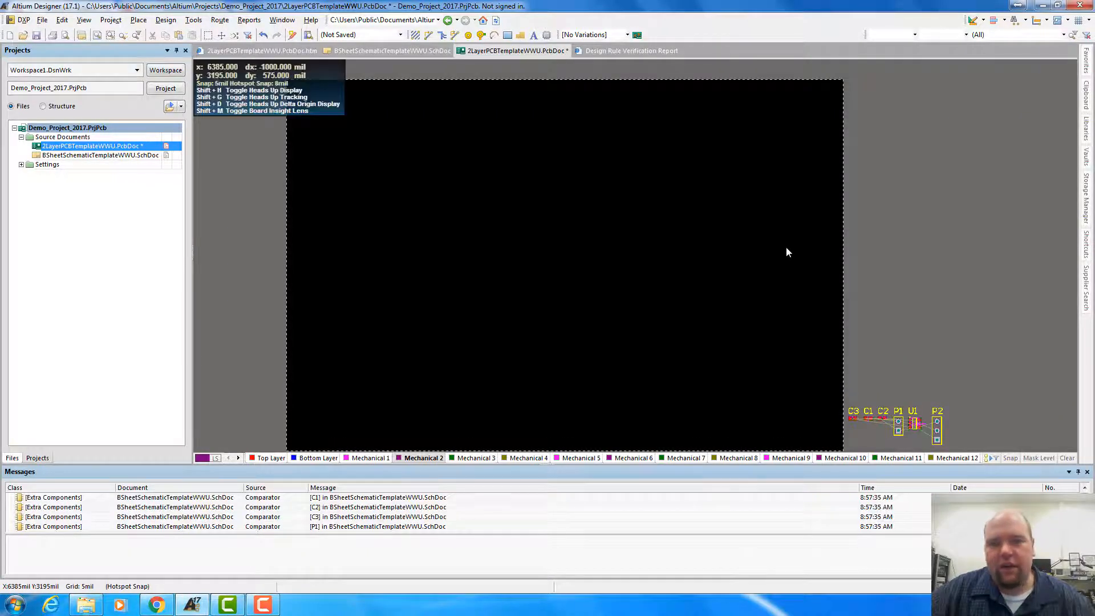
Switch the PCB layout to 3D view and inspect the board and the components beside it
key("3")
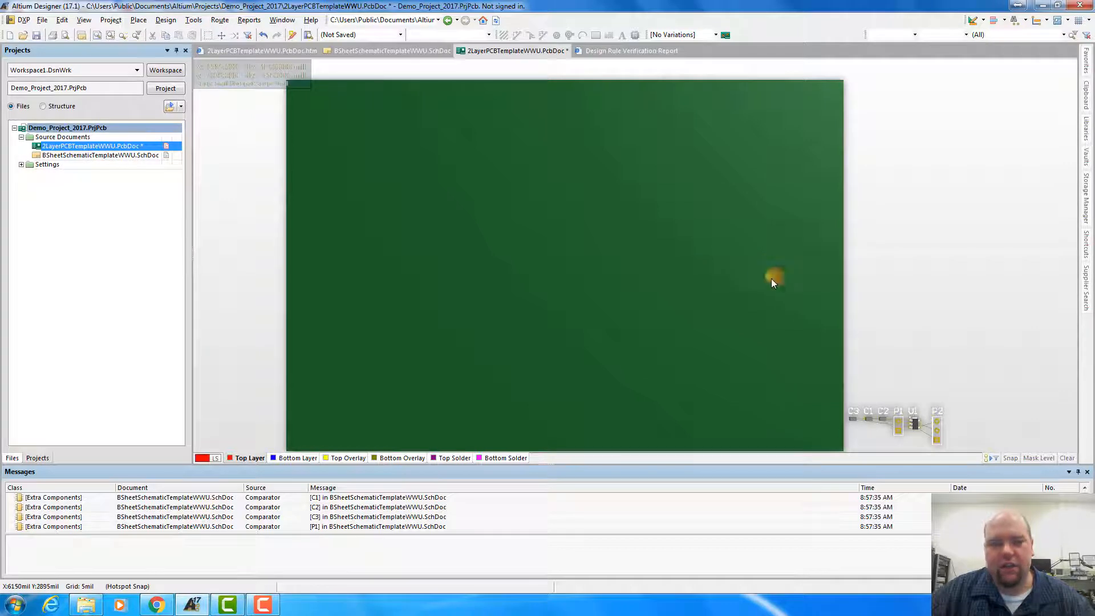
scroll(750, 348, "down", 2, "ctrl")
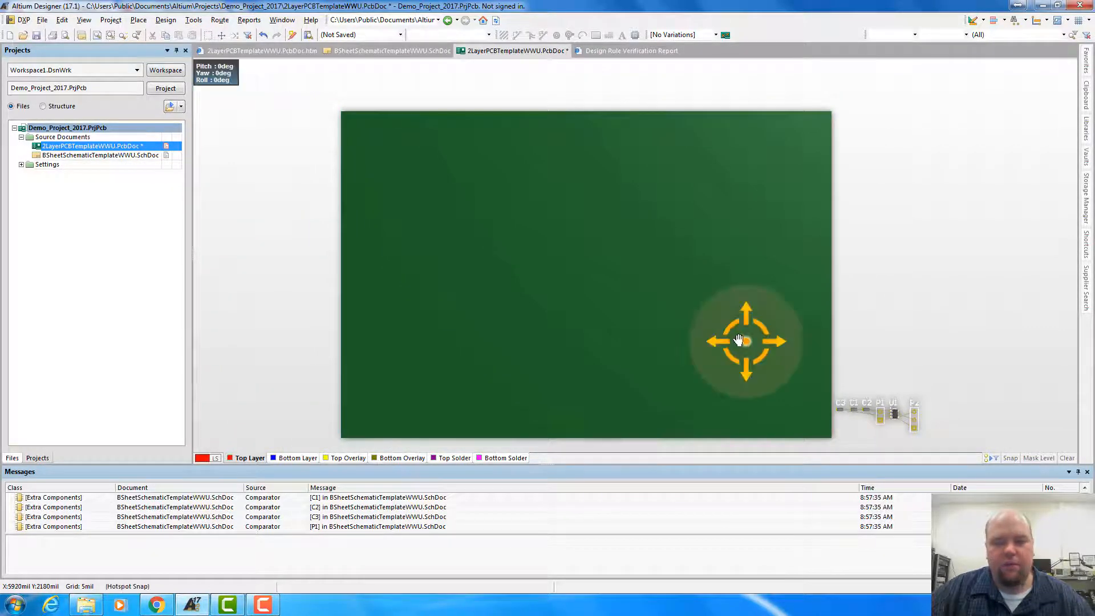
right_click_drag(733, 342, 764, 341, "shift")
scroll(770, 348, "up", 3, "ctrl")
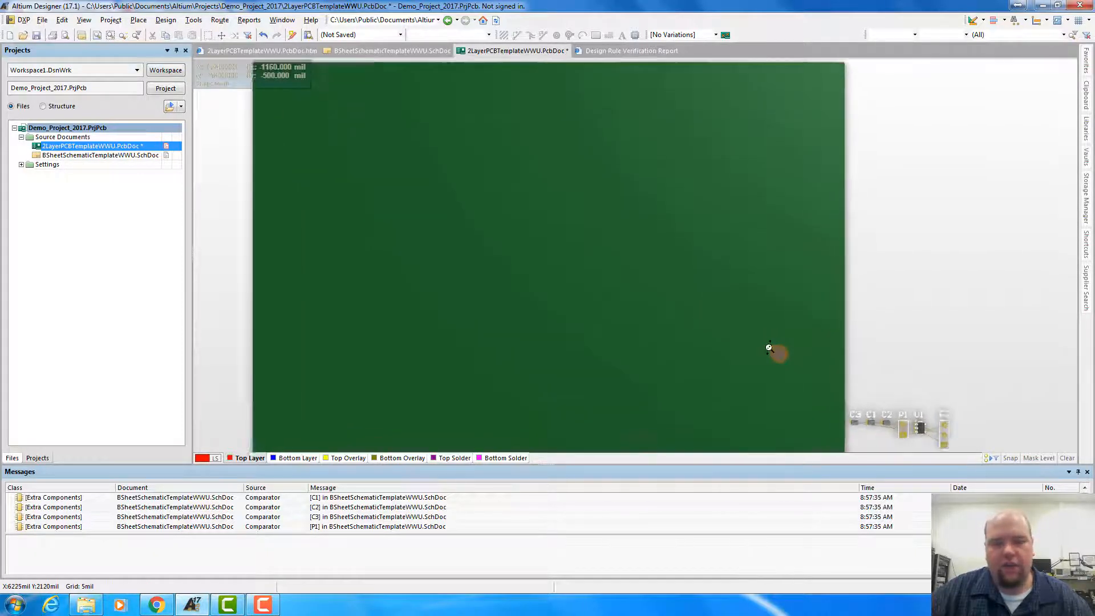
scroll(769, 348, "down", 4, "ctrl")
scroll(769, 348, "up", 4, "ctrl")
scroll(769, 348, "down", 3, "ctrl")
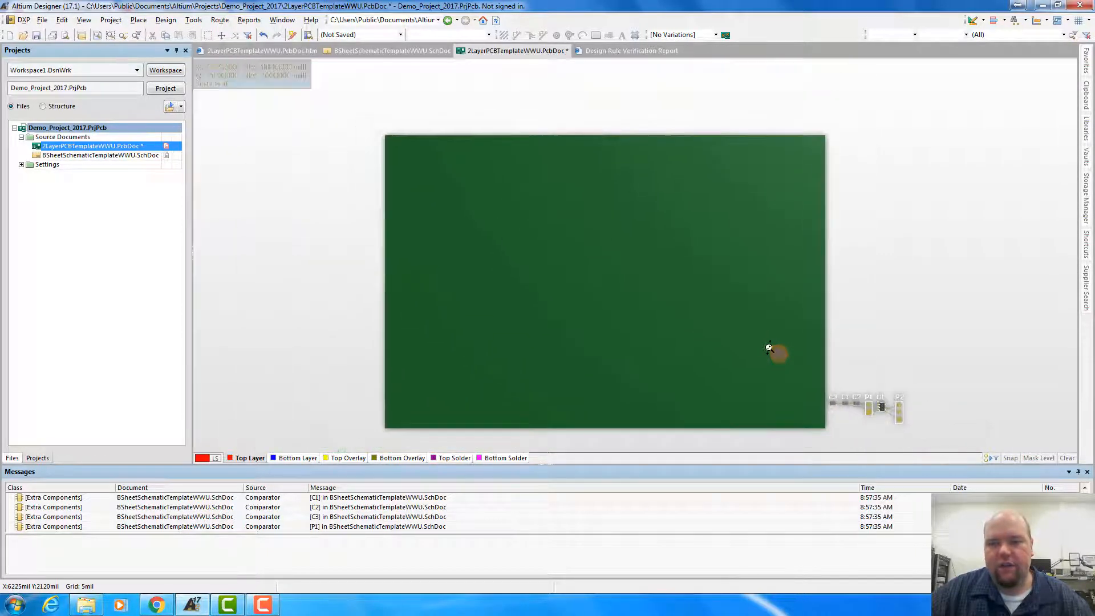
Examine the 3D models of C3, C1, C2, P1, U1 and P2 and their connection lines beside the board
right_click_drag(854, 359, 758, 262)
scroll(809, 375, "up", 4, "ctrl")
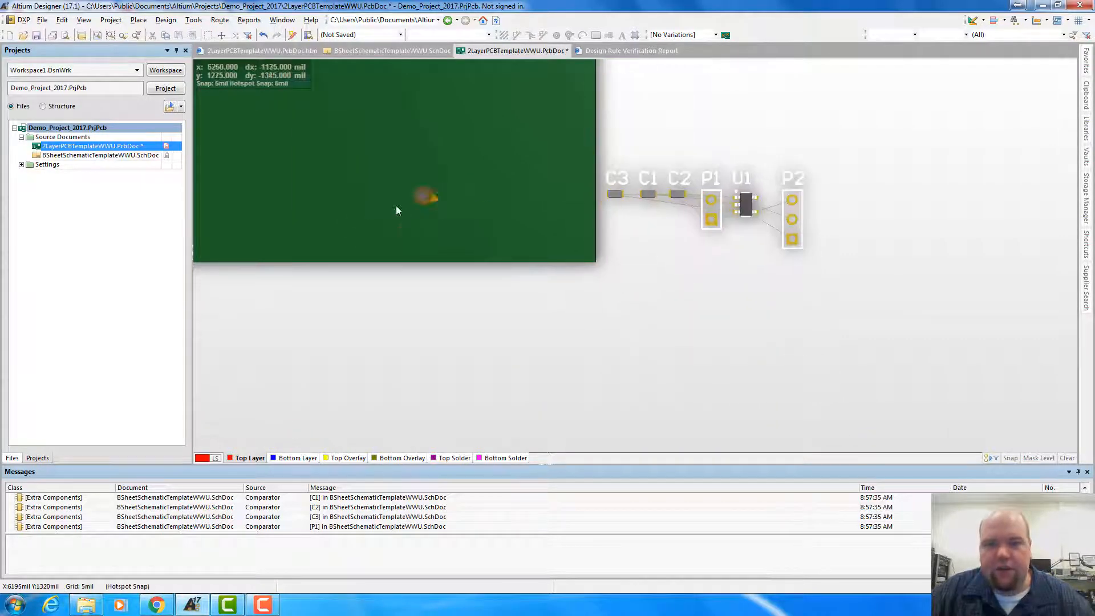
right_click_drag(408, 223, 558, 324)
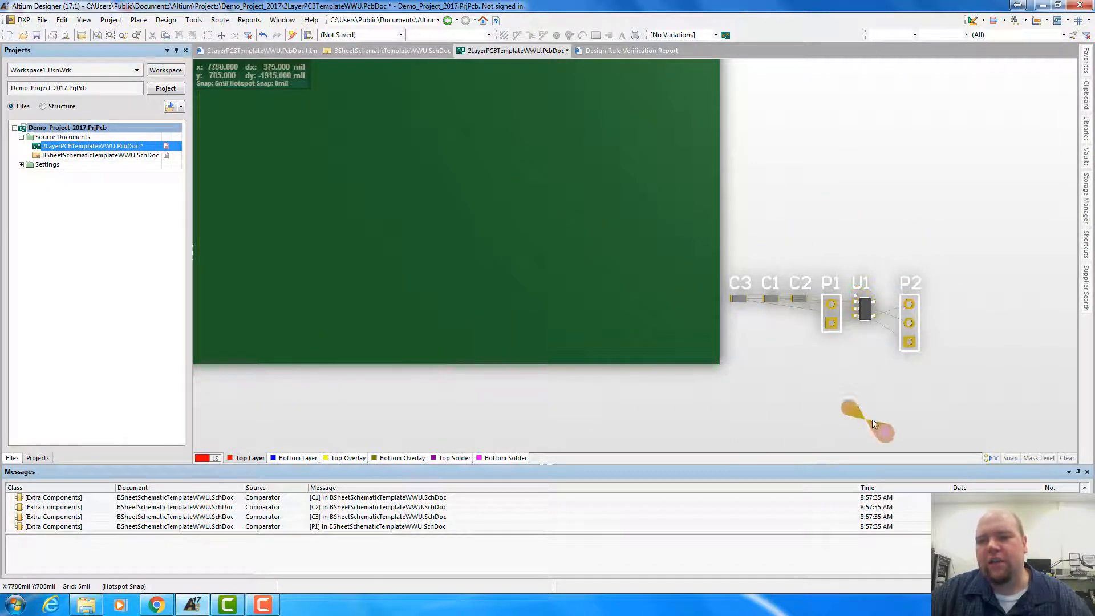
scroll(736, 369, "down", 1, "ctrl")
scroll(735, 370, "down", 3, "ctrl")
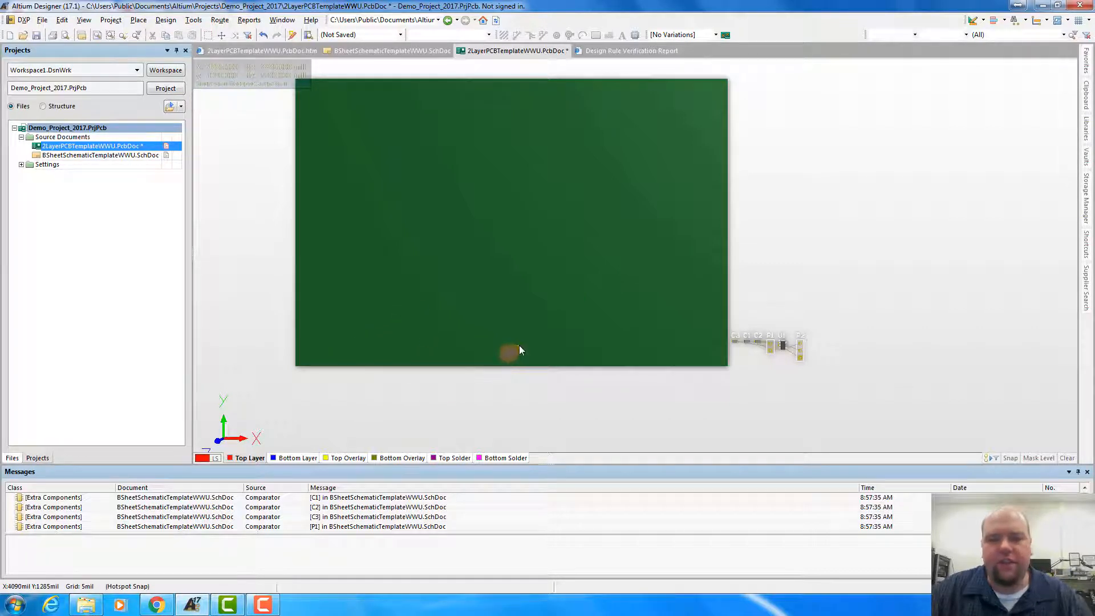
Return the PCB to 2D view and move all the imported components together into the board's upper-left corner
key("2")
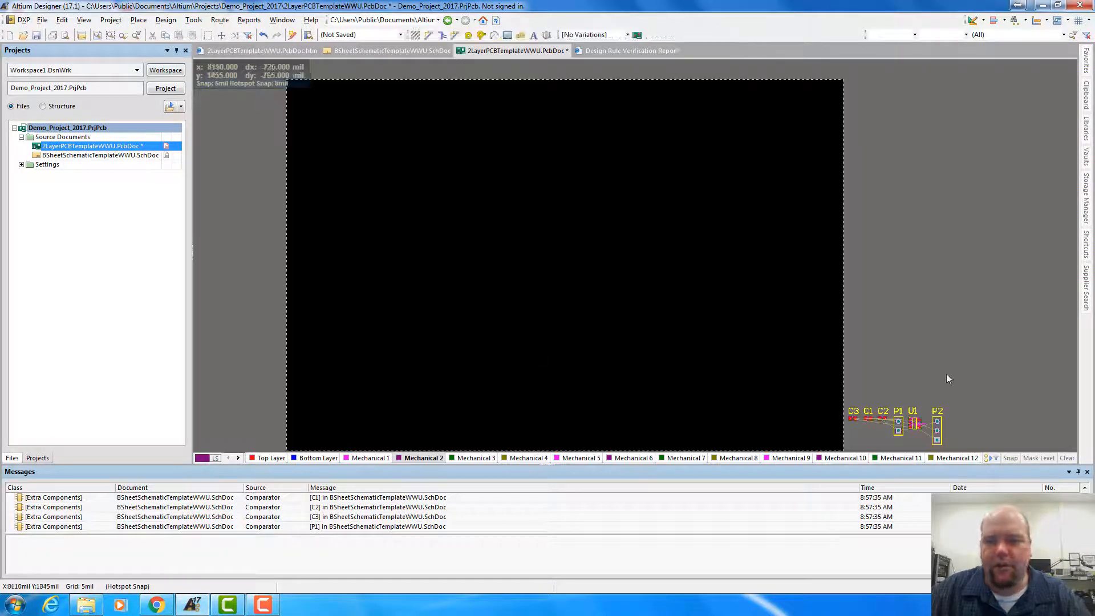
left_click_drag(956, 376, 828, 362)
left_click_drag(898, 335, 345, 223)
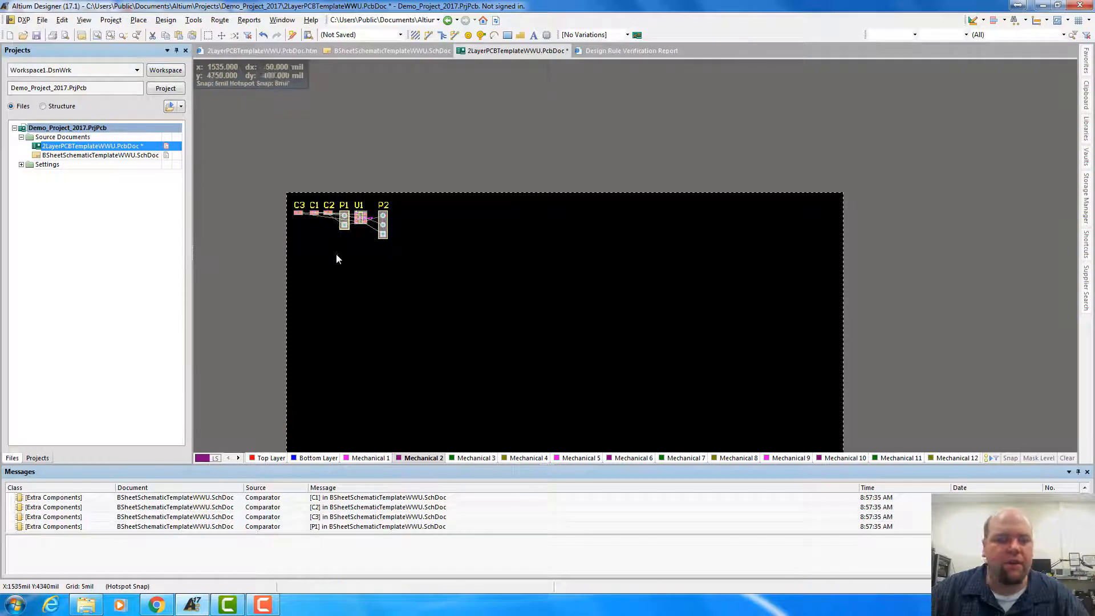
Move header P1 to the left edge of the component group, leaving C3, C1, C2, U1 and P2 in a row to its right
scroll(341, 248, "up", 1, "ctrl")
scroll(341, 248, "up", 1, "ctrl")
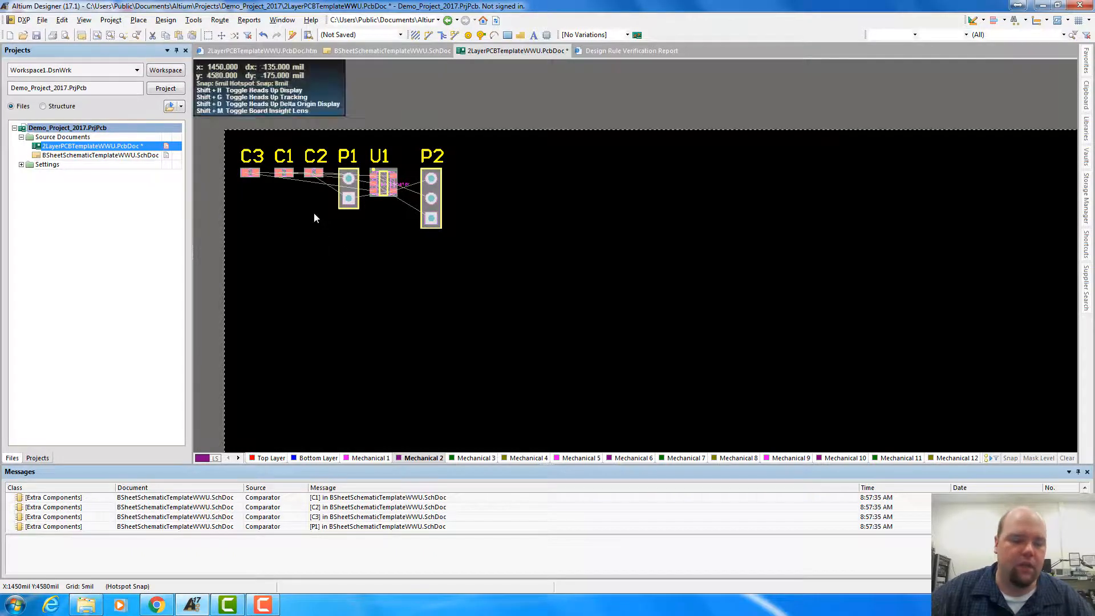
scroll(318, 210, "up", 1, "ctrl")
scroll(319, 210, "up", 1, "ctrl")
right_click_drag(322, 285, 451, 352)
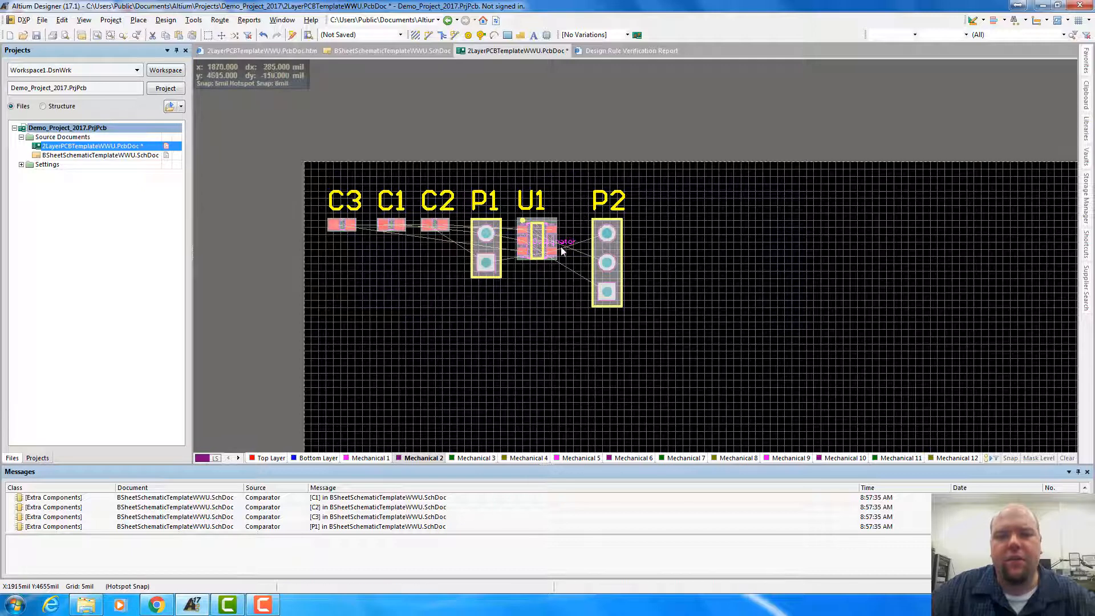
left_click_drag(482, 265, 342, 257)
left_click(655, 335)
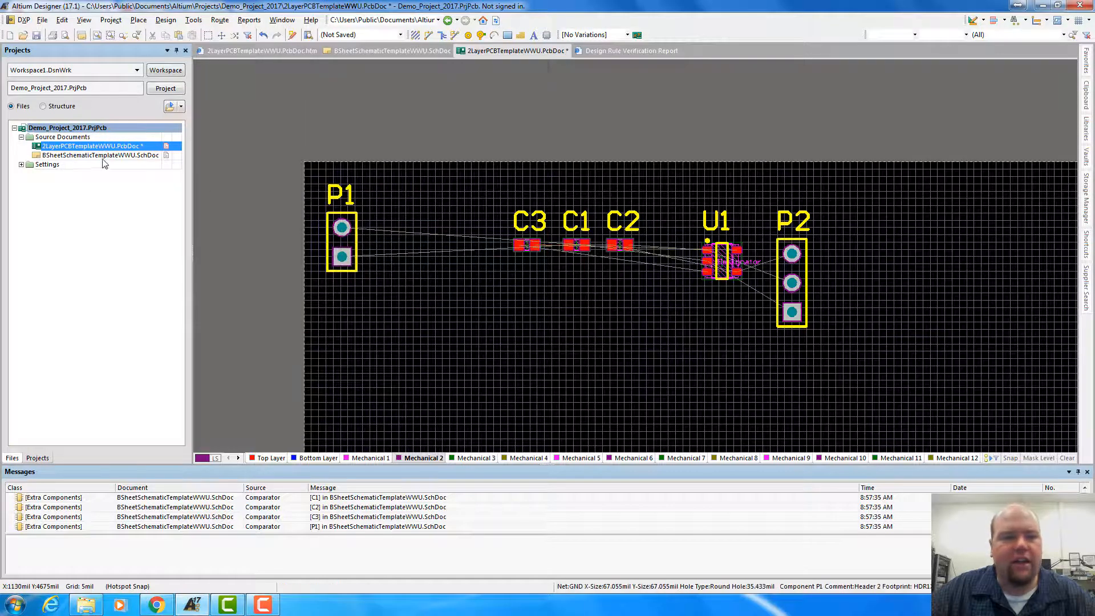
Check the part arrangement in the schematic, and in the PCB raise P2 slightly and place U1 below C3 and C1
left_click(105, 155)
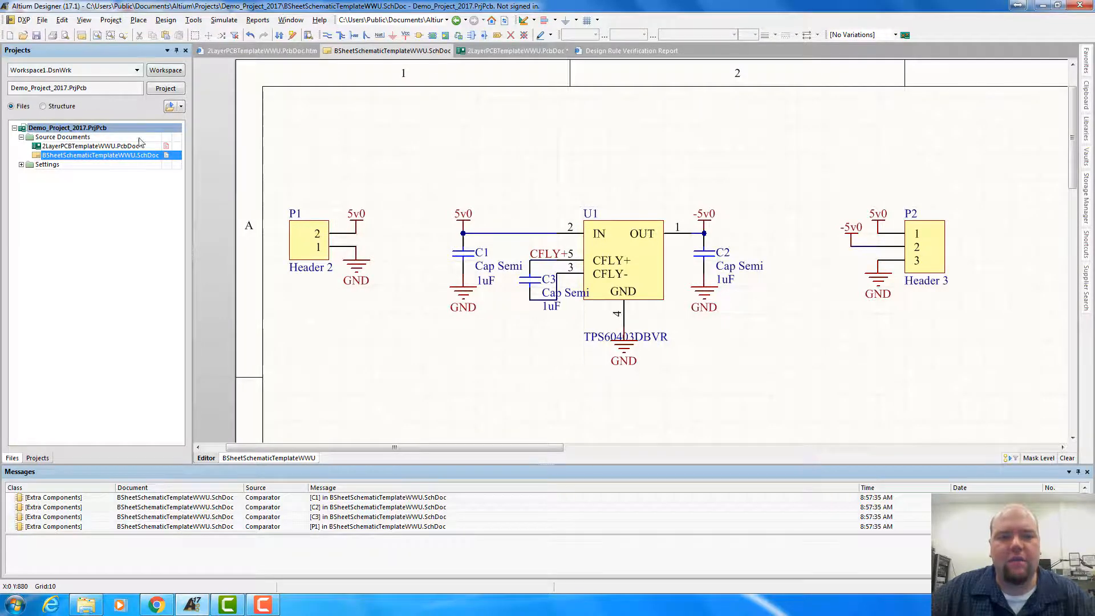
double_click(121, 147)
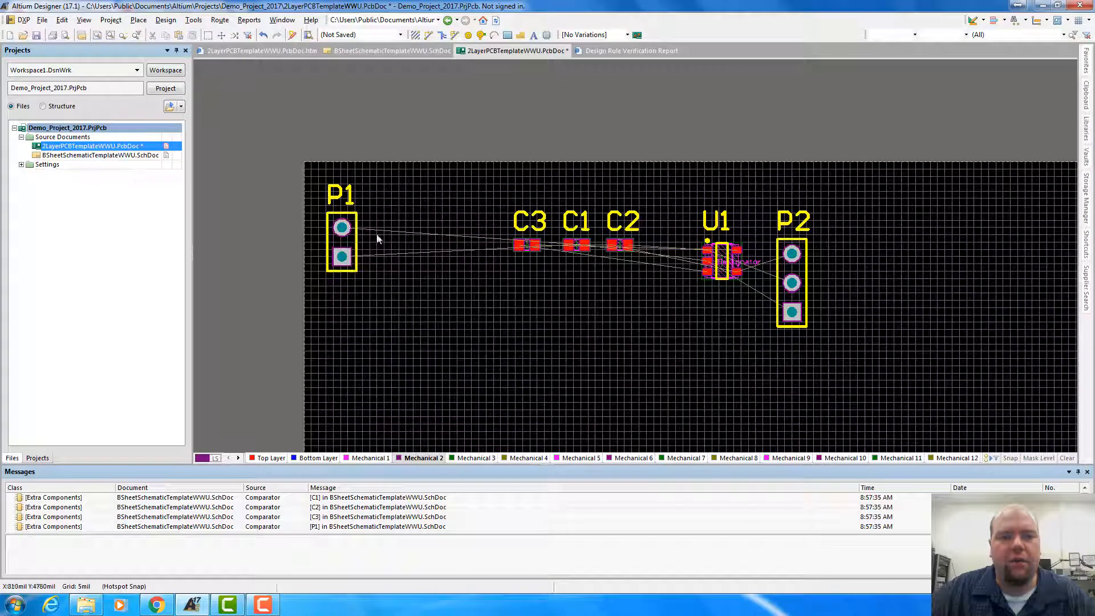
double_click(133, 156)
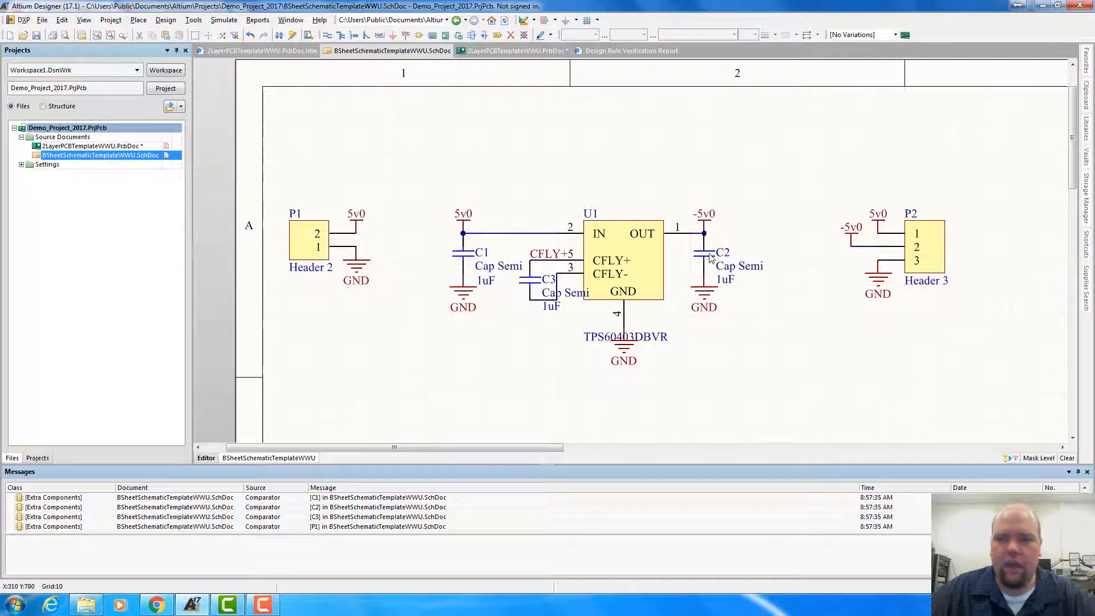
left_click(80, 146)
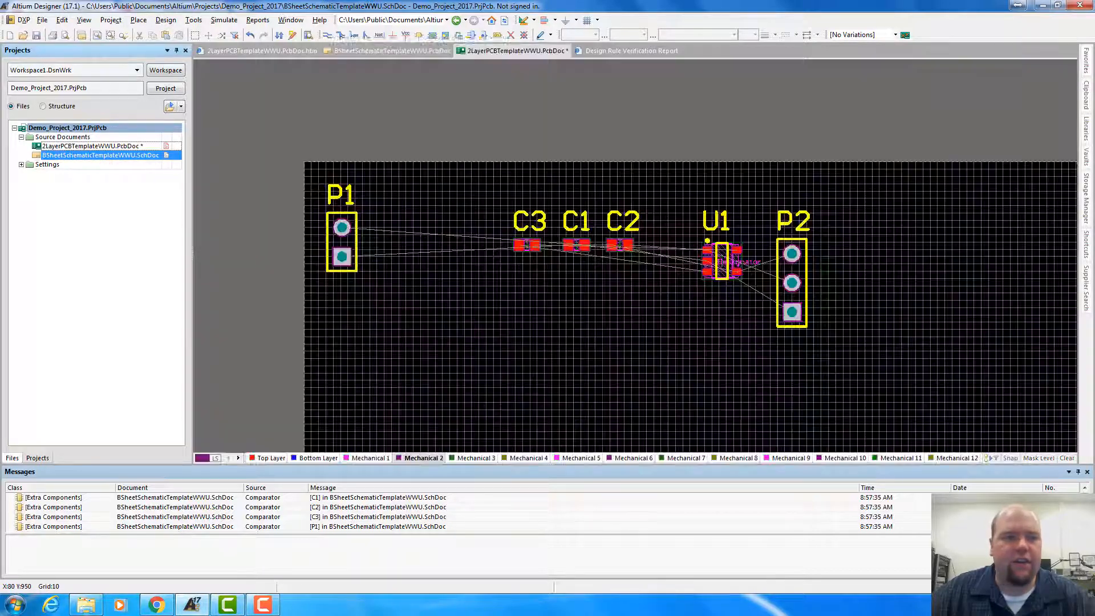
left_click_drag(793, 314, 790, 279)
left_click_drag(719, 266, 546, 297)
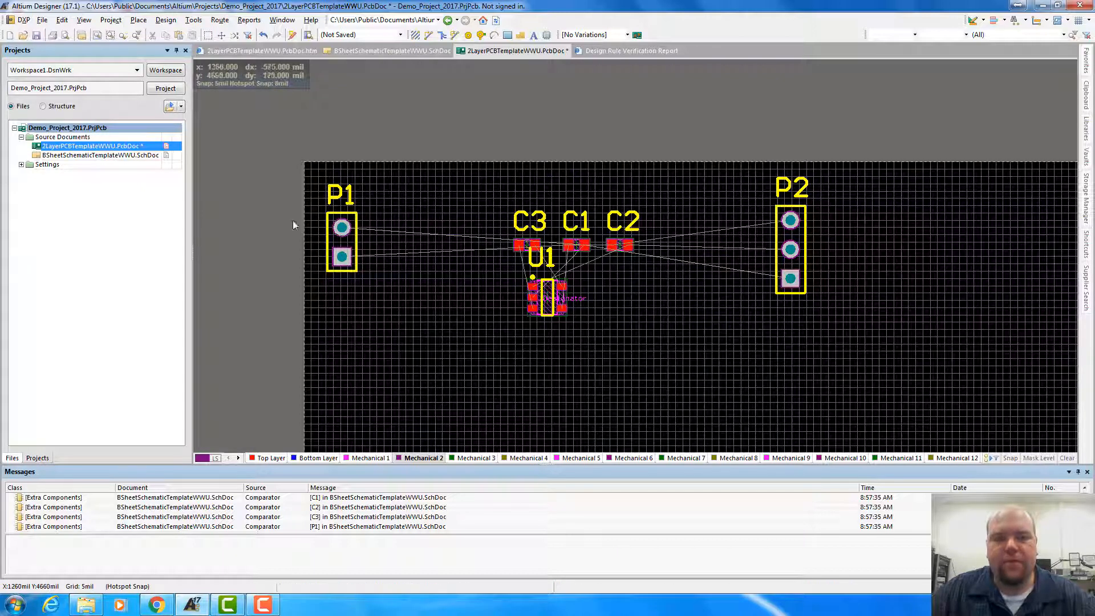
Review the schematic, switch to Chrome, open the TPS60400-03 datasheet from the Digi-Key page and examine its recommended PCB layout in section 11
left_click(149, 155)
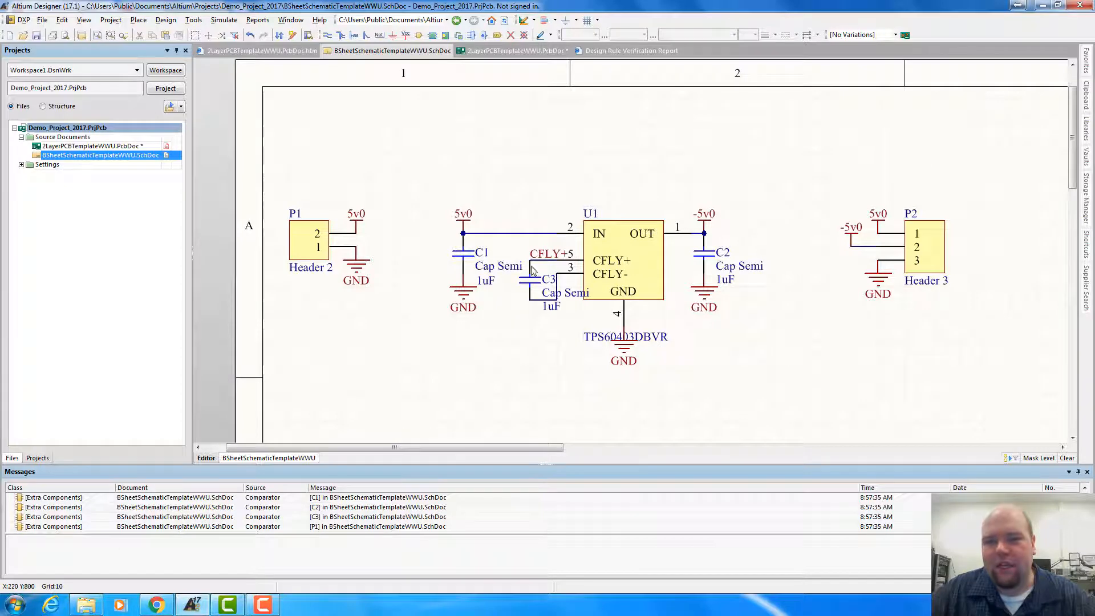
left_click(156, 605)
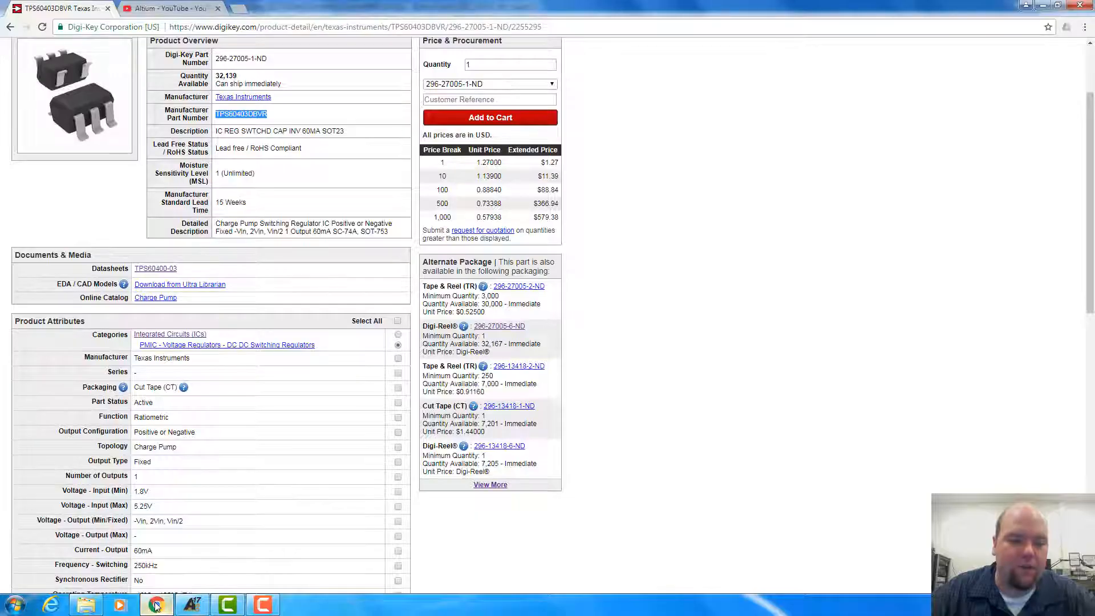
left_click(156, 268)
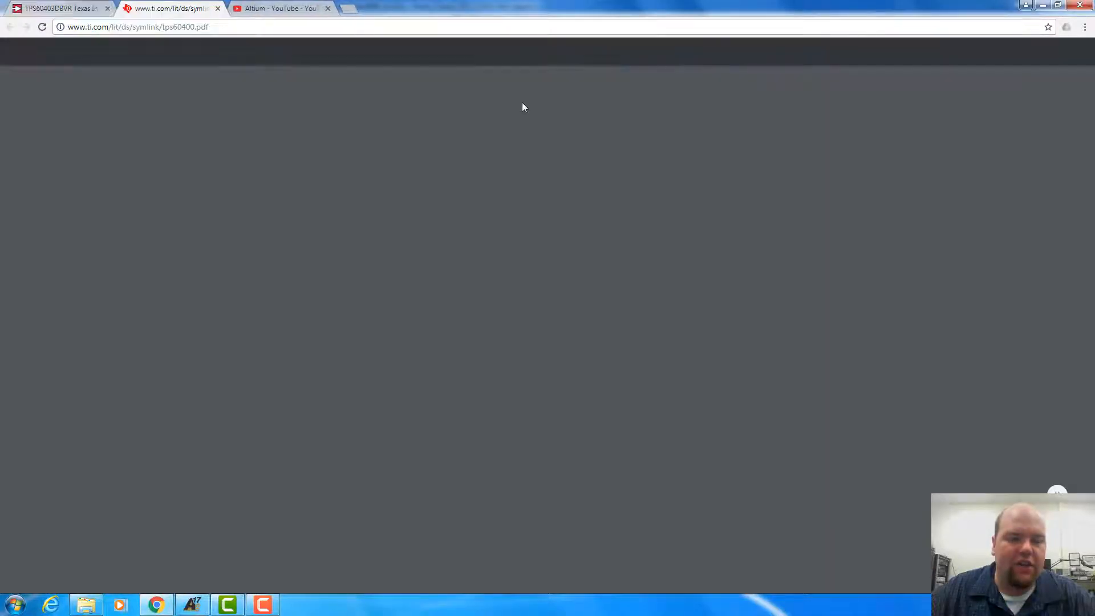
scroll(412, 311, "down", 5)
scroll(412, 311, "down", 20)
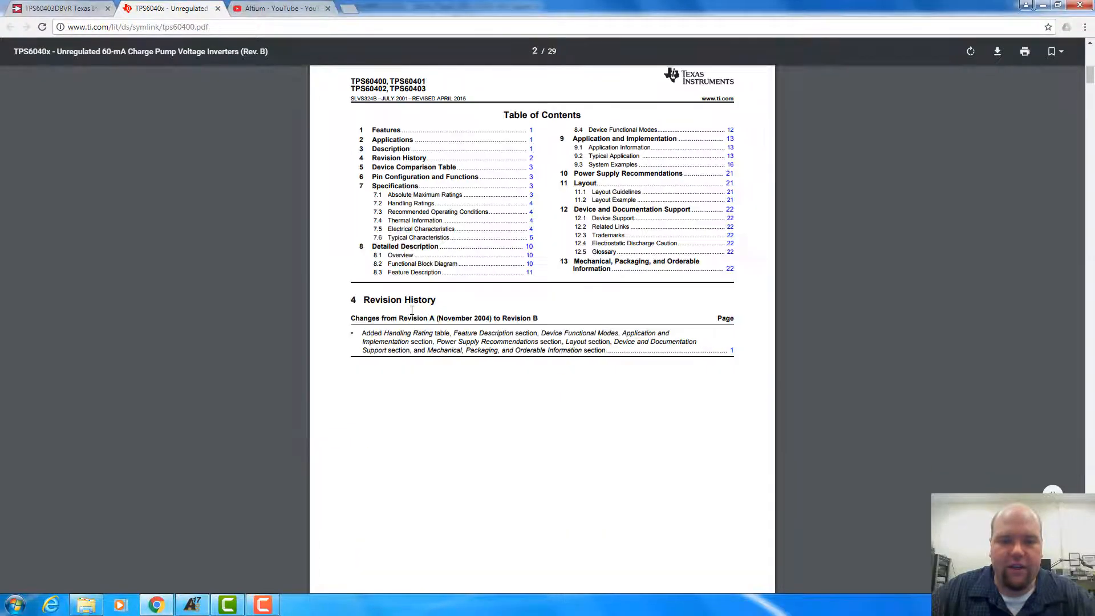
scroll(414, 310, "down", 20)
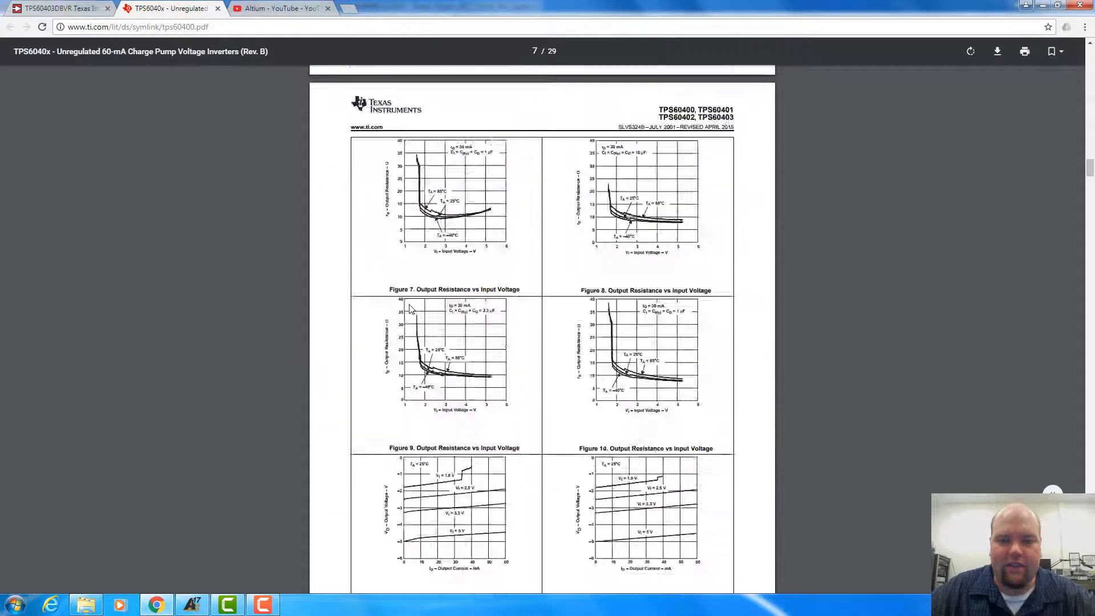
scroll(411, 310, "down", 20)
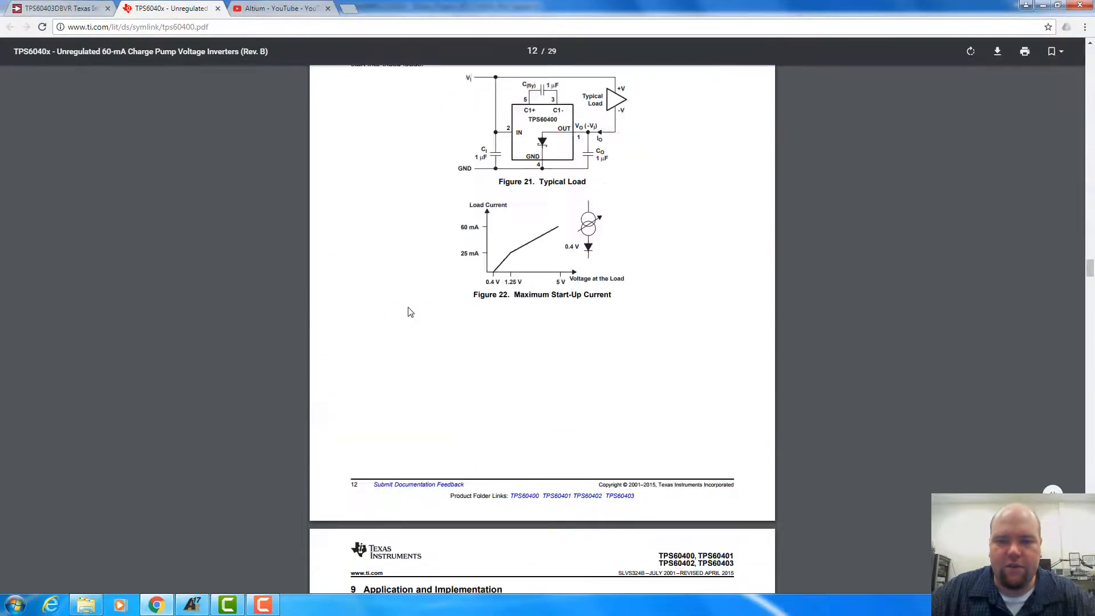
scroll(409, 300, "down", 20)
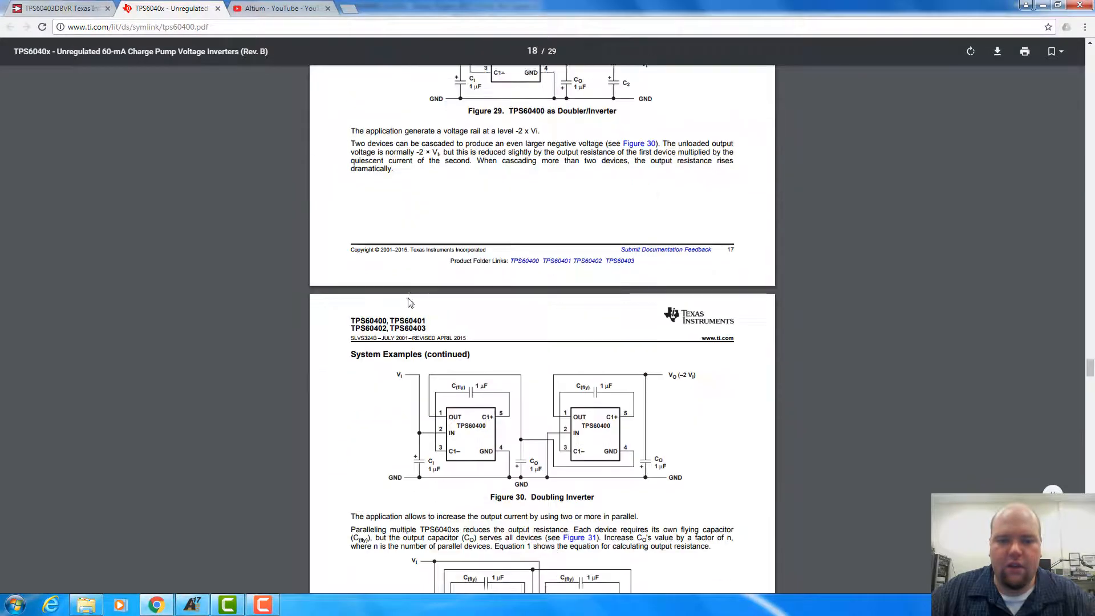
scroll(411, 303, "down", 10)
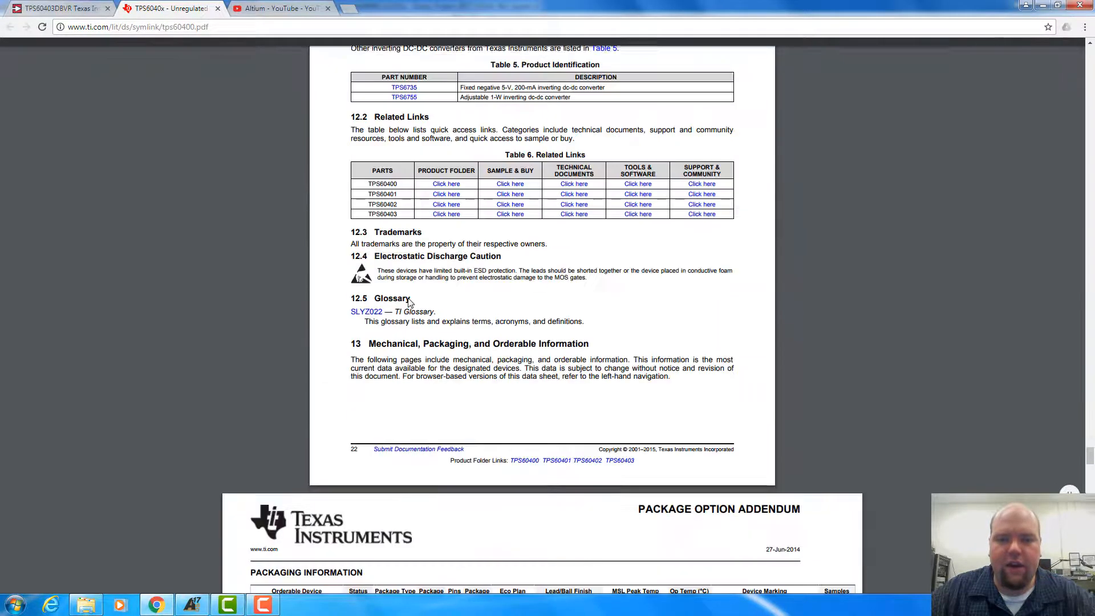
scroll(408, 303, "up", 12)
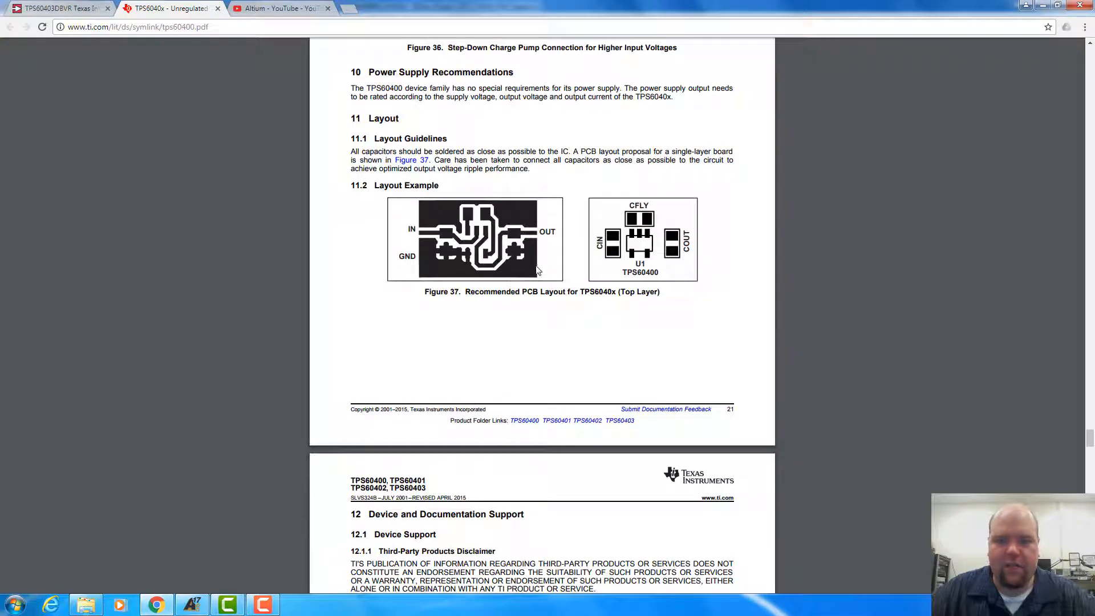
scroll(645, 320, "up", 3, "ctrl")
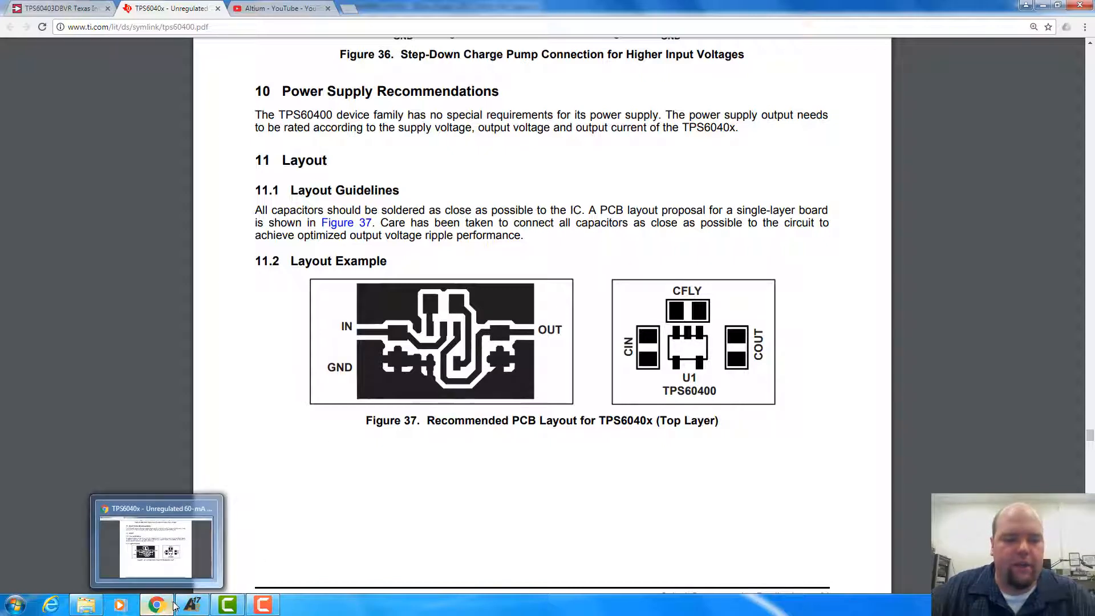
Switch back to Altium Designer and rotate U1 in the PCB so its three-pin side faces up towards the capacitors
left_click(192, 605)
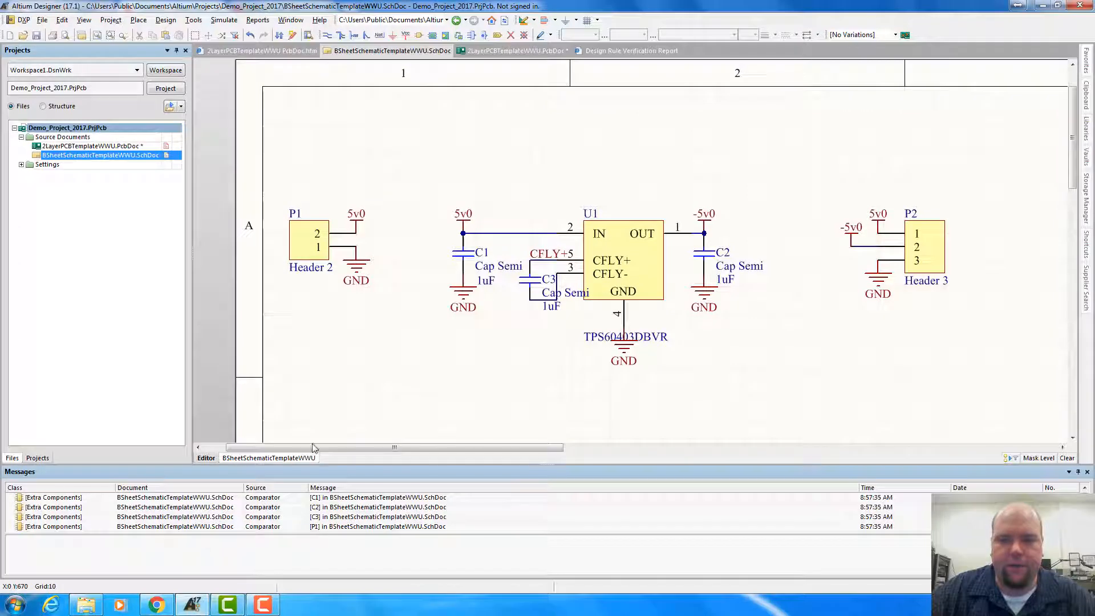
double_click(85, 146)
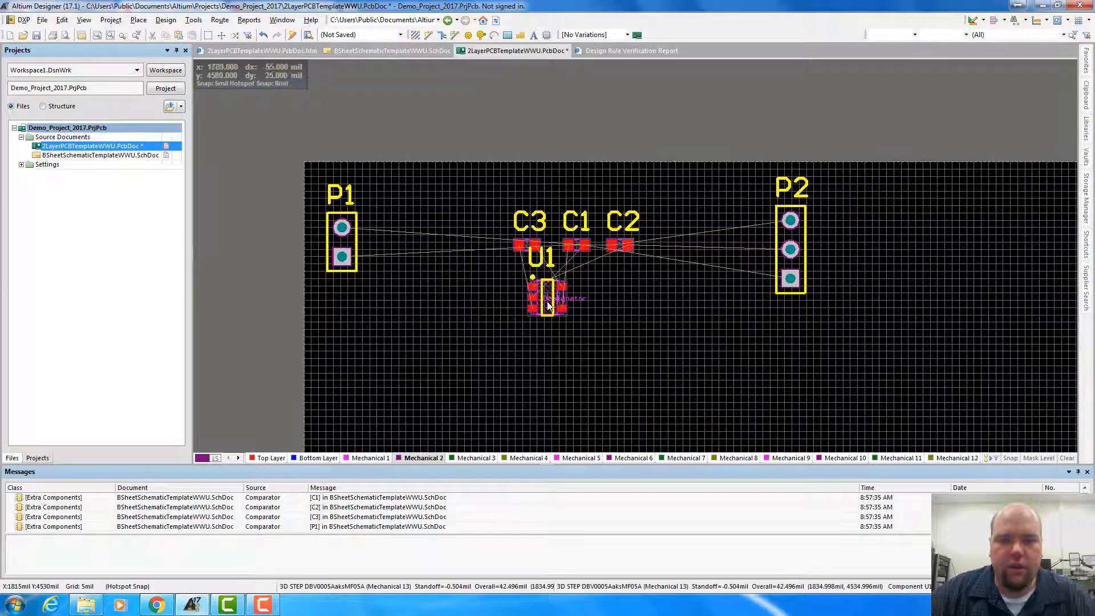
mouse_move(547, 305)
left_mouse_down()
mouse_move(521, 316)
mouse_move(546, 310)
left_mouse_up()
key("space")
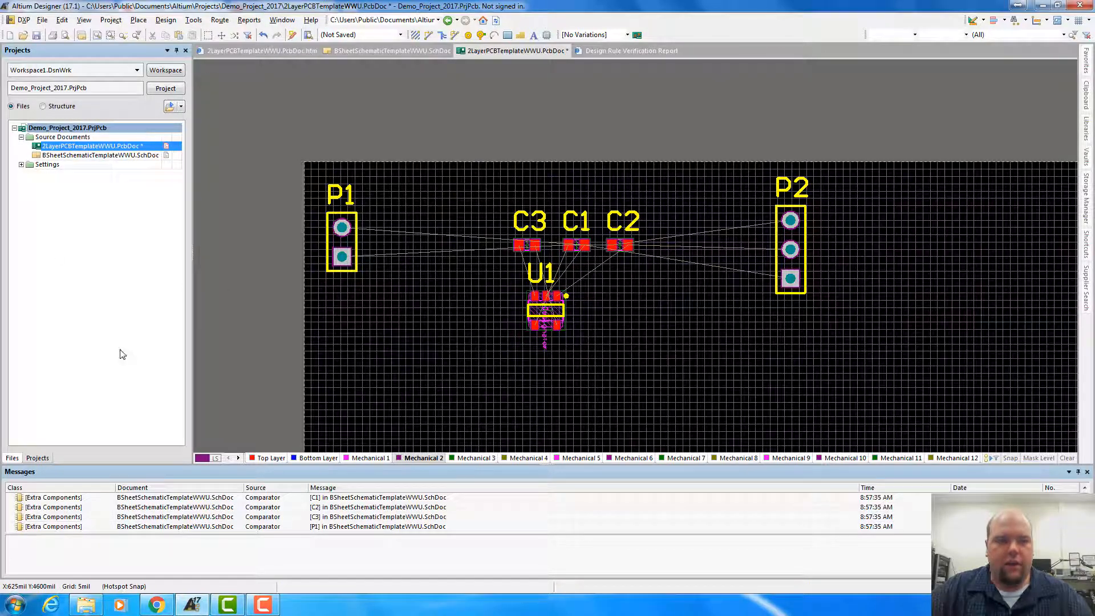
Compare the datasheet's layout example with the schematic, and place C1 vertically between P1 and U1 in the PCB as the input capacitor
key("alt+Tab")
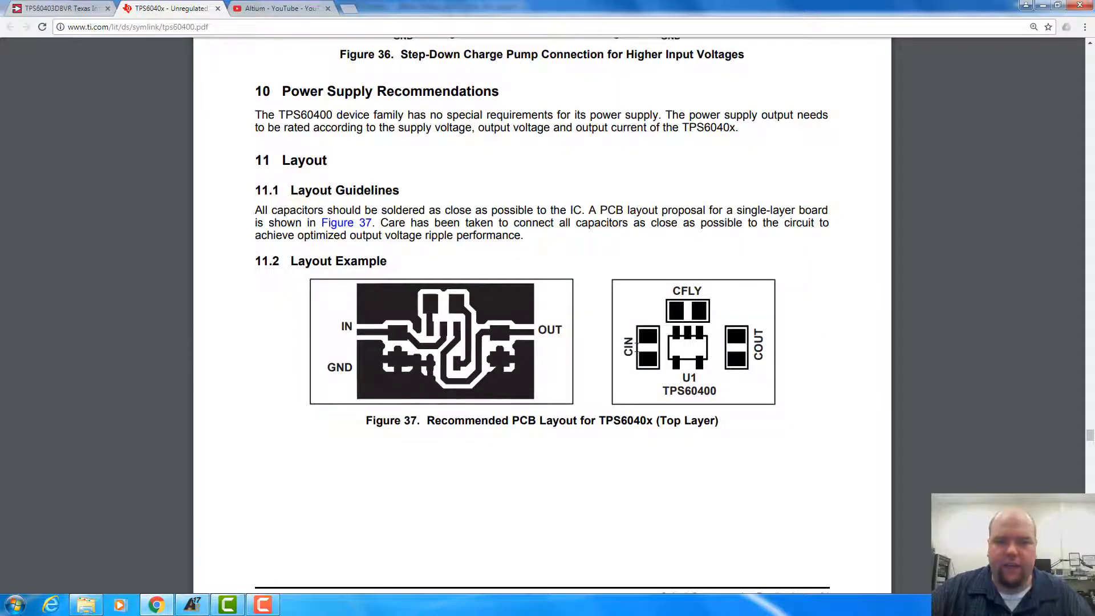
key("alt+Tab")
left_click(95, 155)
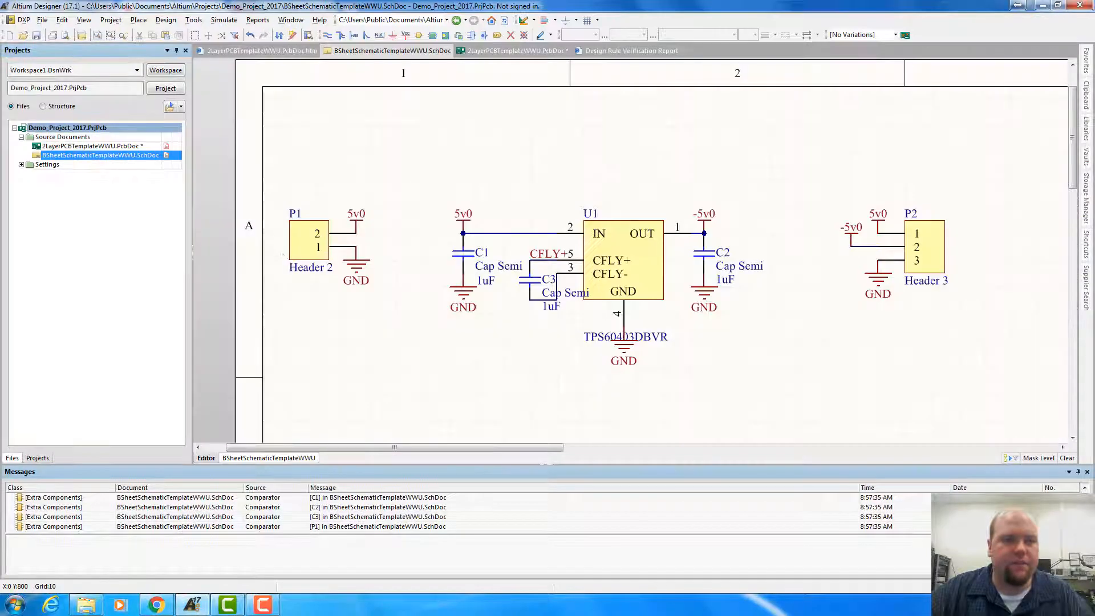
key("alt+Tab")
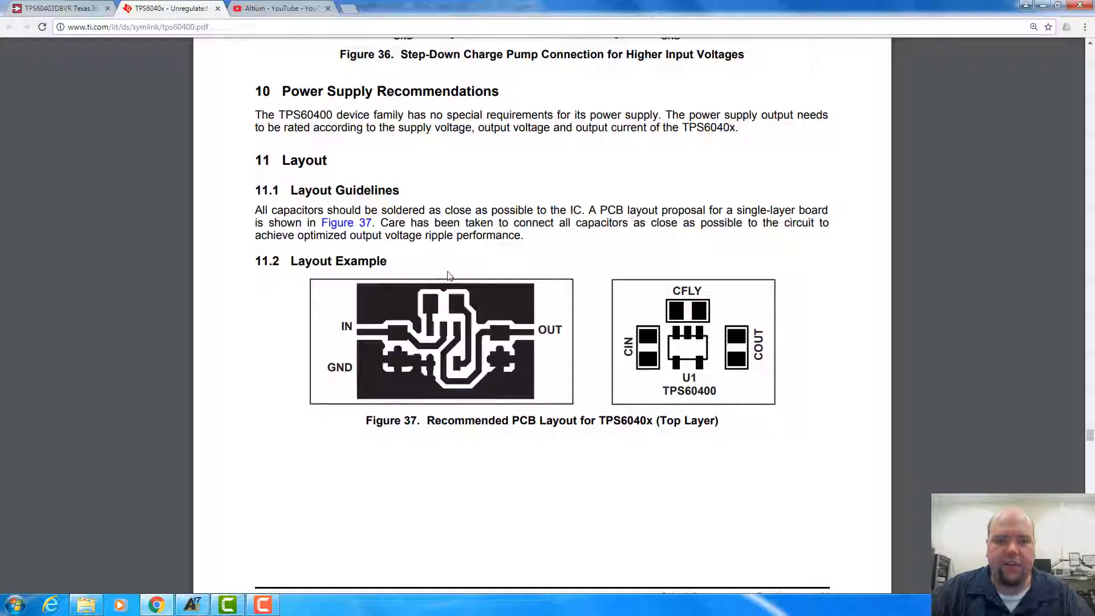
left_click(199, 608)
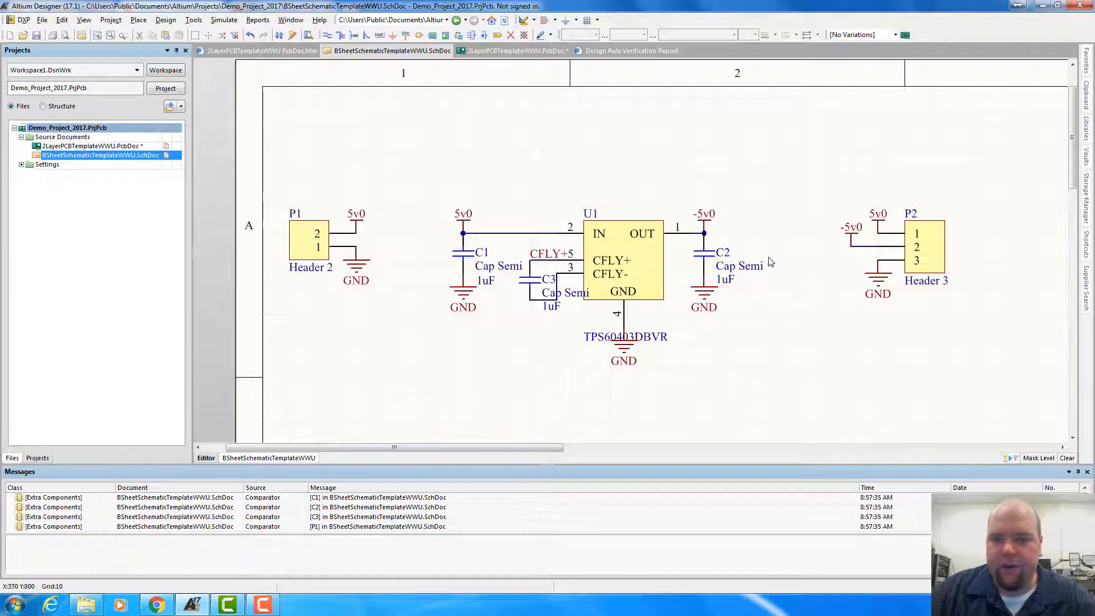
left_click(114, 146)
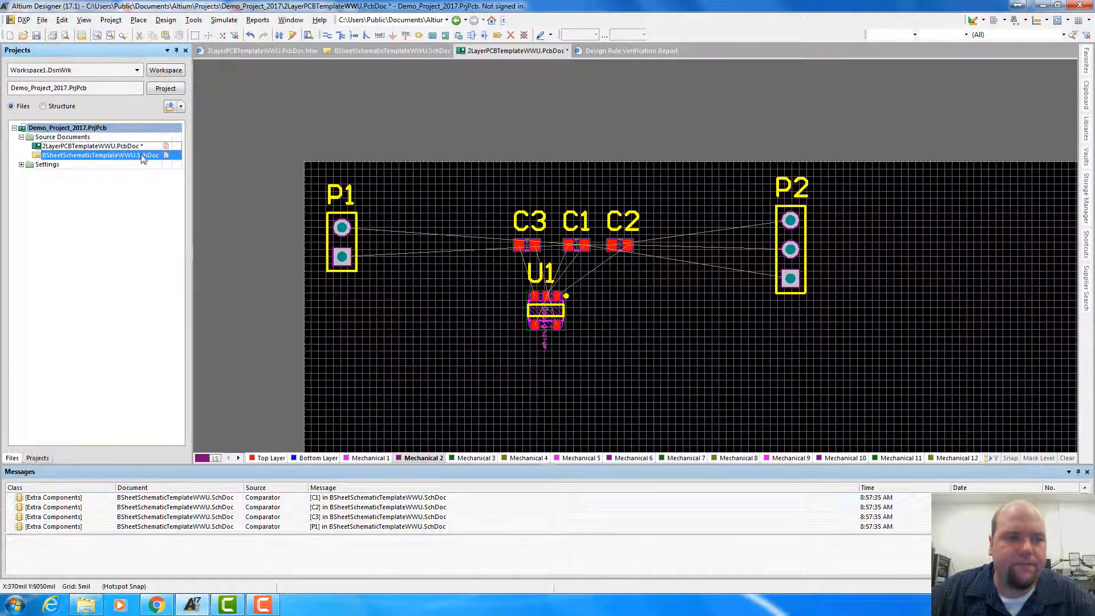
left_click_drag(579, 246, 469, 271)
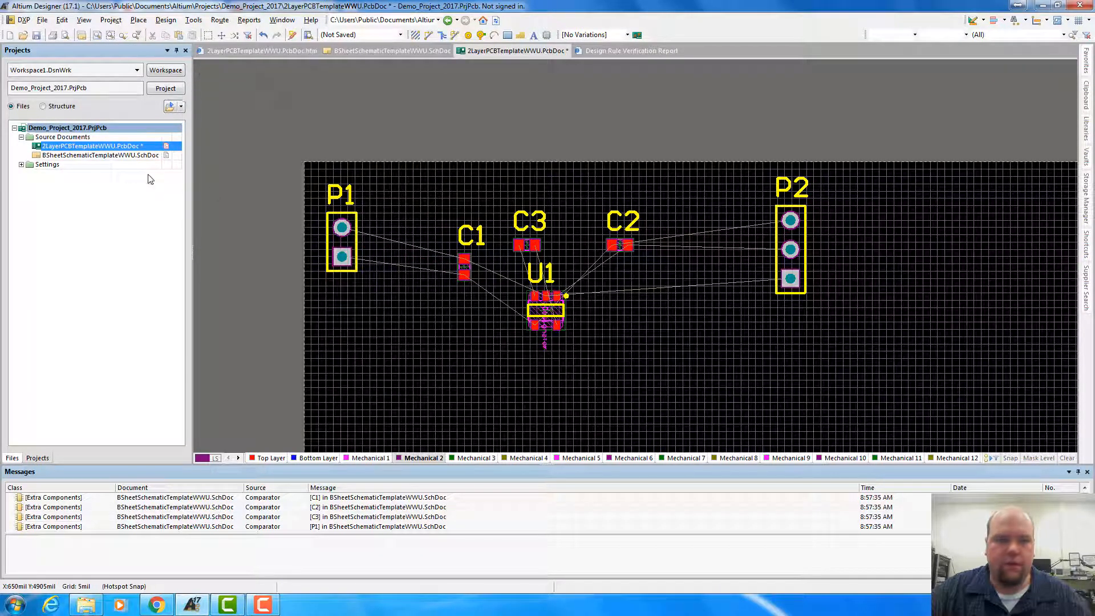
Check C2's connections in the schematic and place C2 vertically to the right of U1 in the PCB
left_click(108, 155)
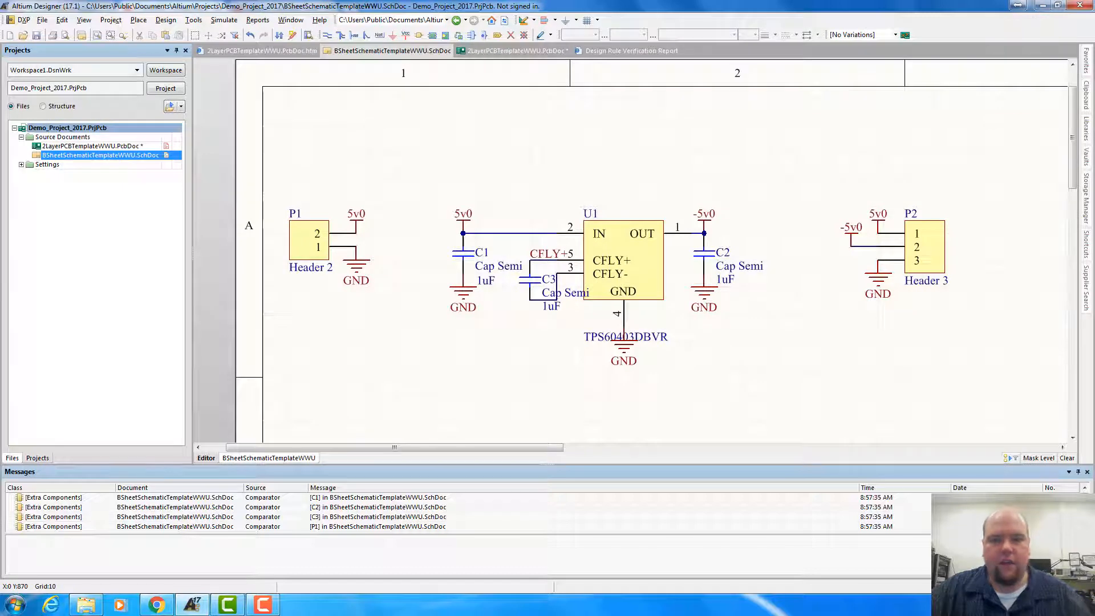
left_click(102, 146)
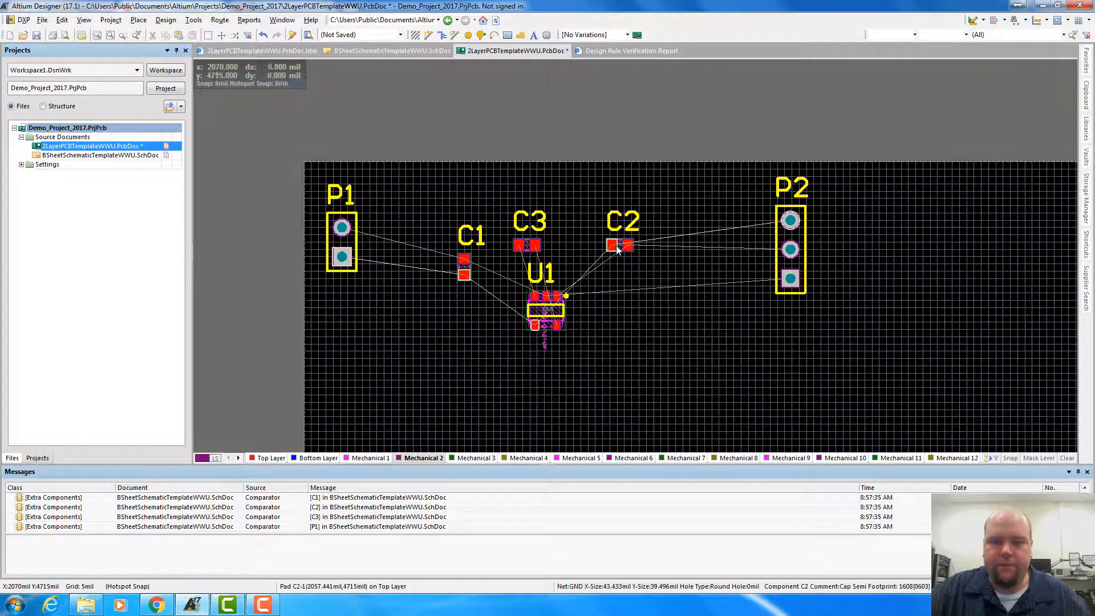
left_click_drag(615, 252, 621, 292)
key("space")
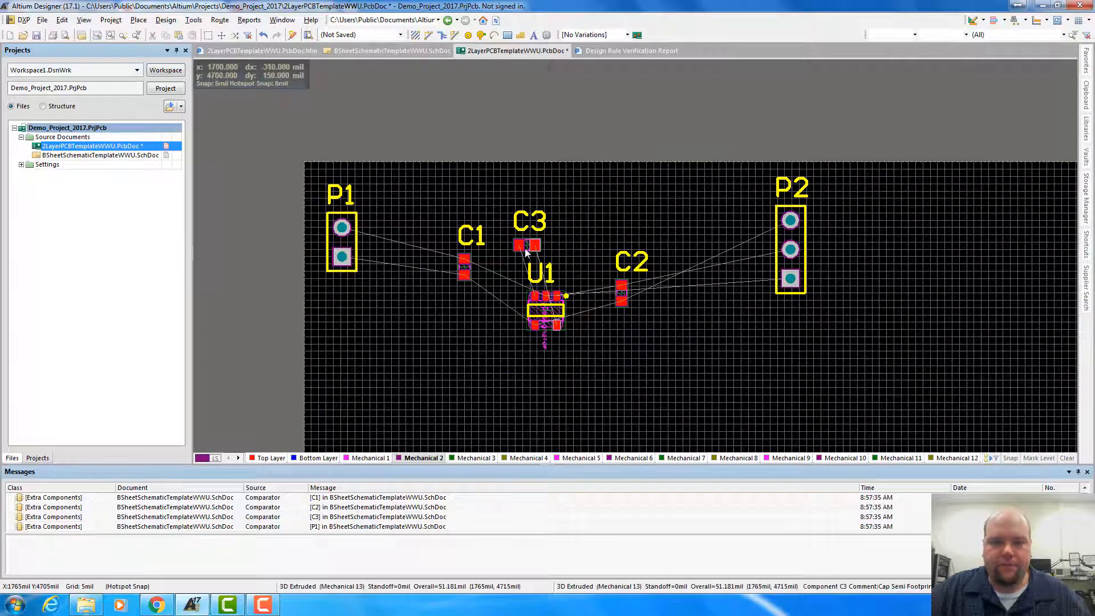
Place C3 horizontally above U1 in the PCB and compare the arrangement with the datasheet's layout example in Chrome
left_click_drag(528, 247, 546, 252)
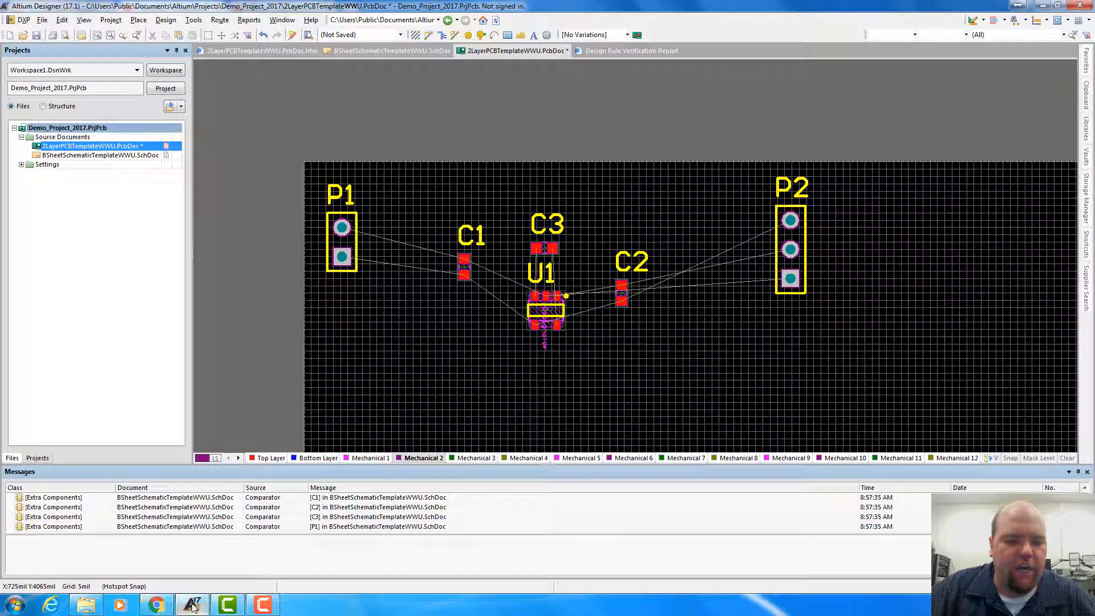
left_click(166, 609)
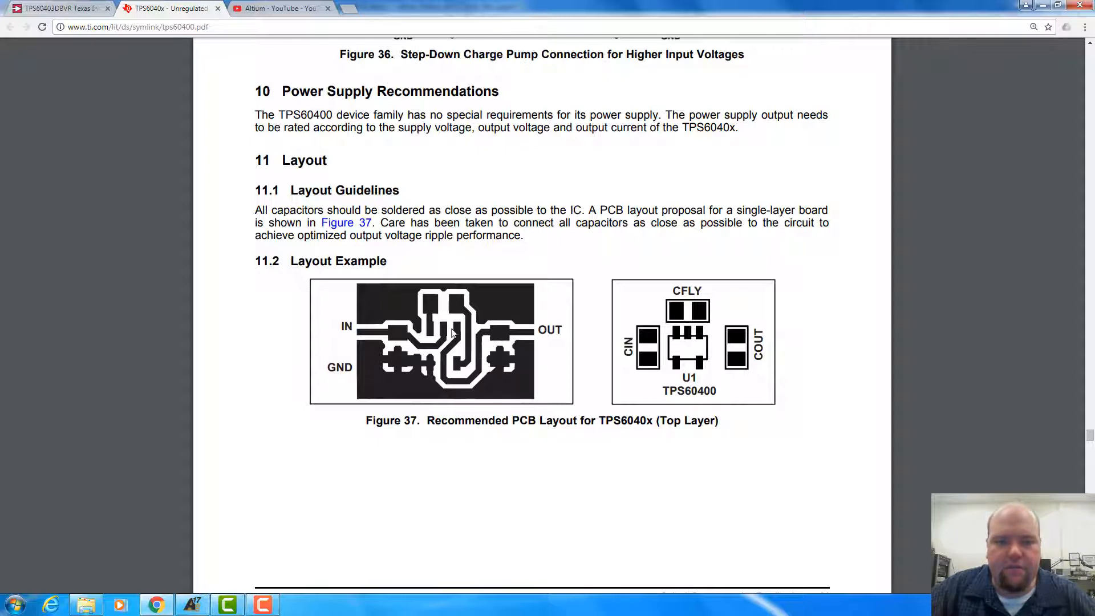
left_click(1043, 5)
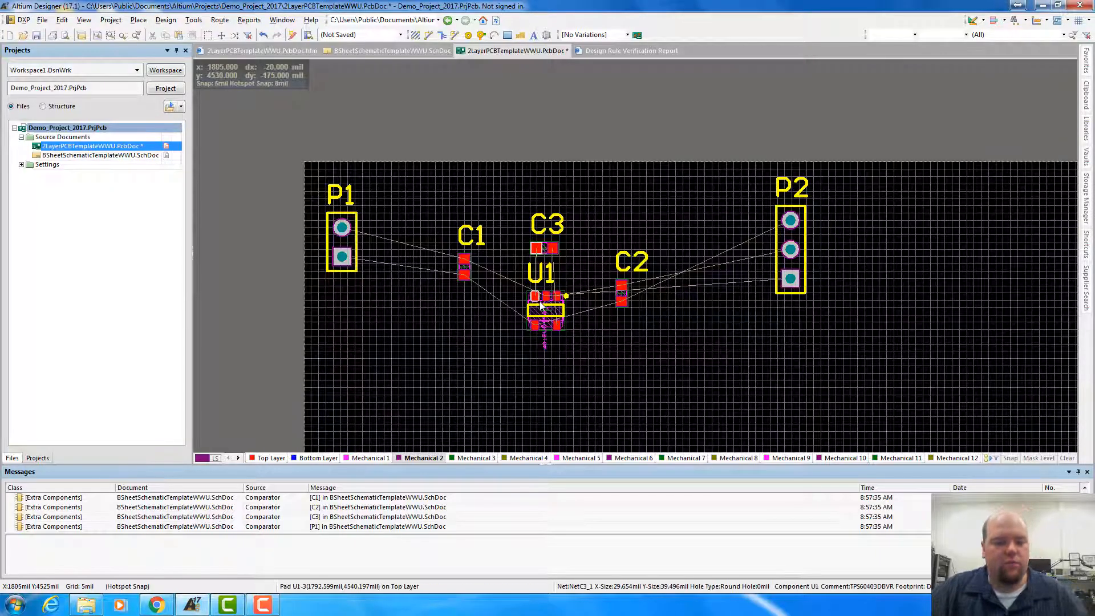
scroll(545, 314, "up", 4, "ctrl")
scroll(530, 297, "down", 4, "ctrl")
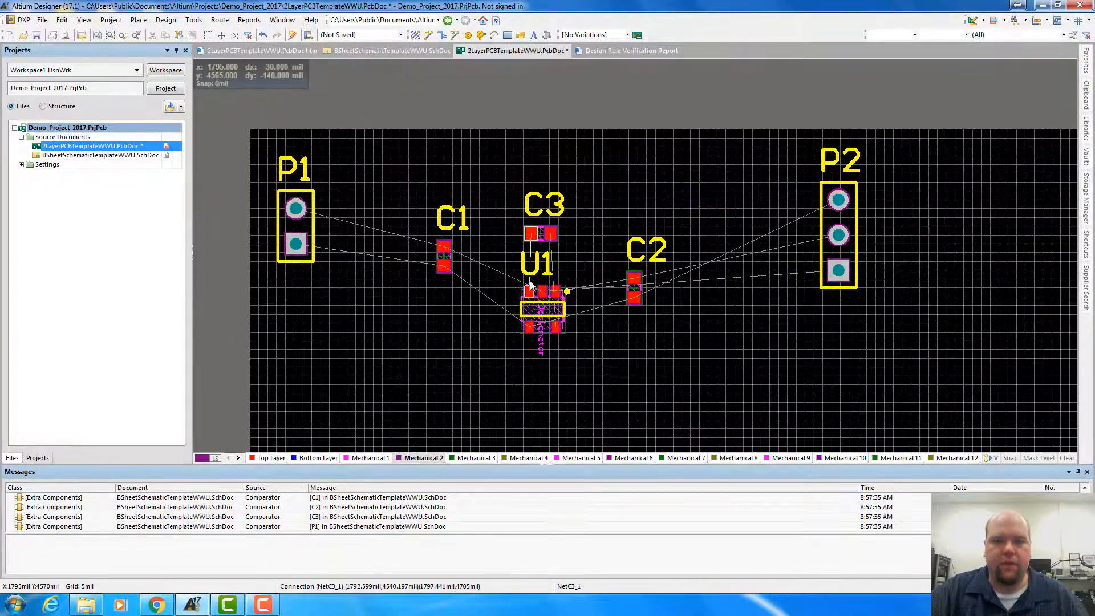
Nudge C1 up and closer to P1, and move P1 slightly to line it up with C1
left_click_drag(462, 274, 441, 254)
mouse_move(339, 249)
left_mouse_down()
mouse_move(331, 258)
mouse_move(350, 252)
left_mouse_up()
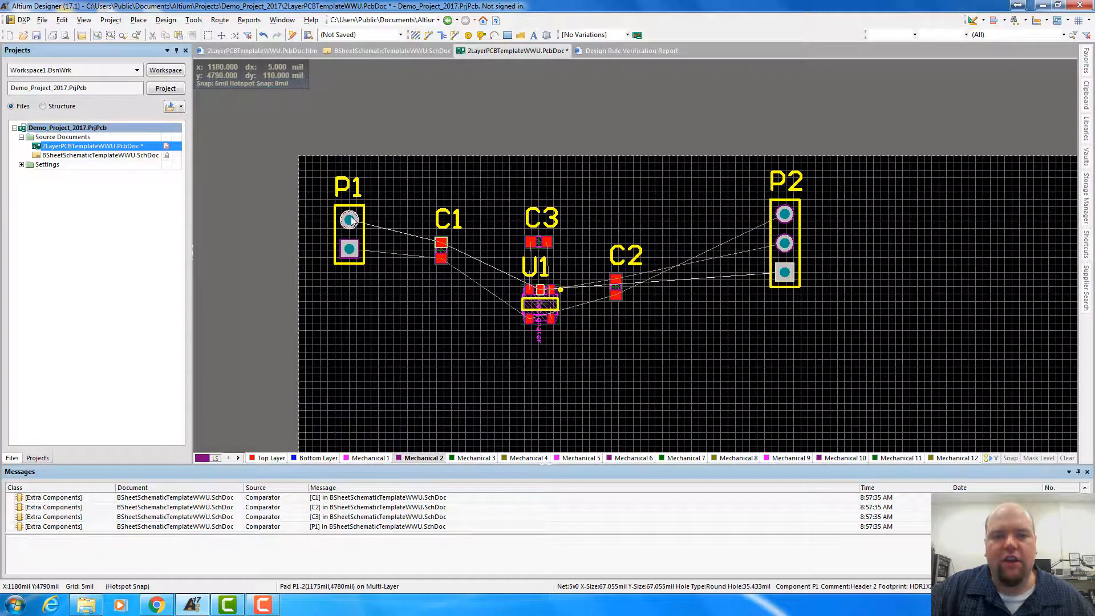
mouse_move(351, 223)
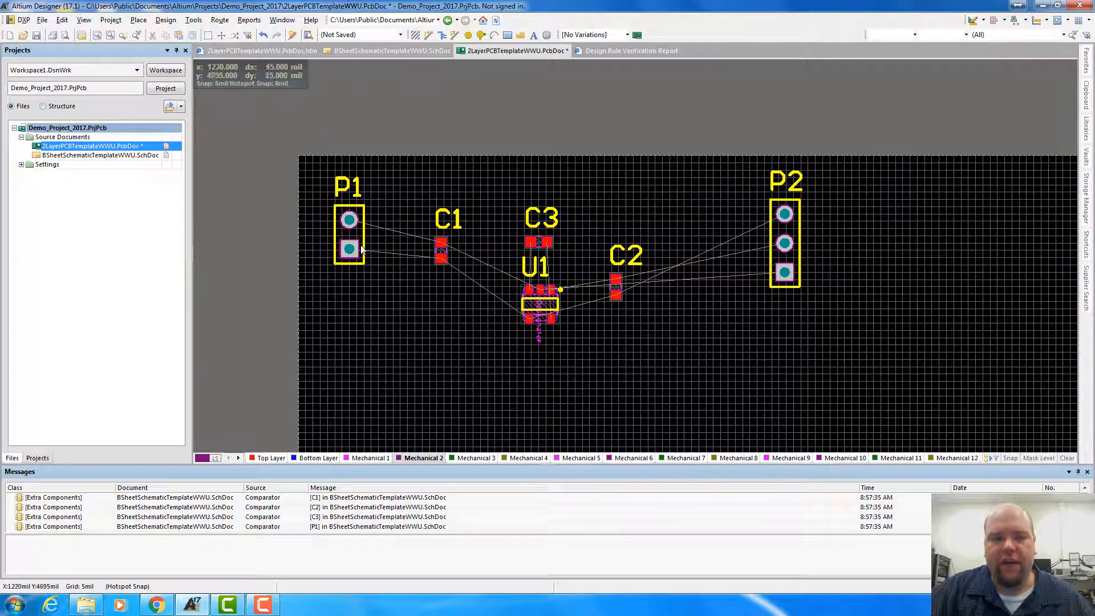
left_click_drag(362, 249, 350, 244)
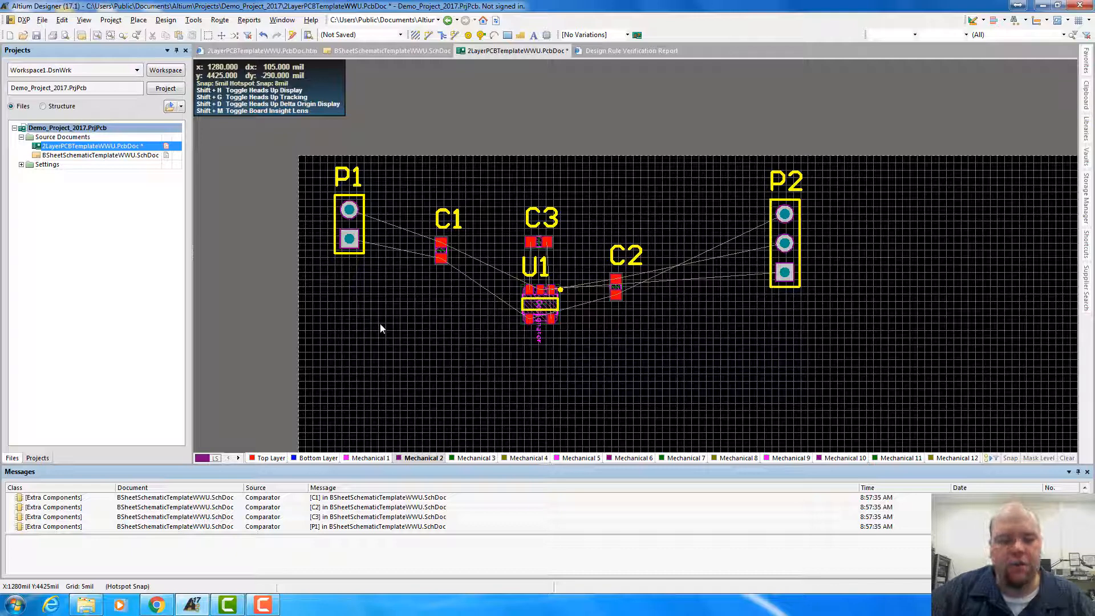
Set the snap grid to 50 mil and move P1 onto it with pin 1 at X 1100 mil, Y 4700 mil
key("g")
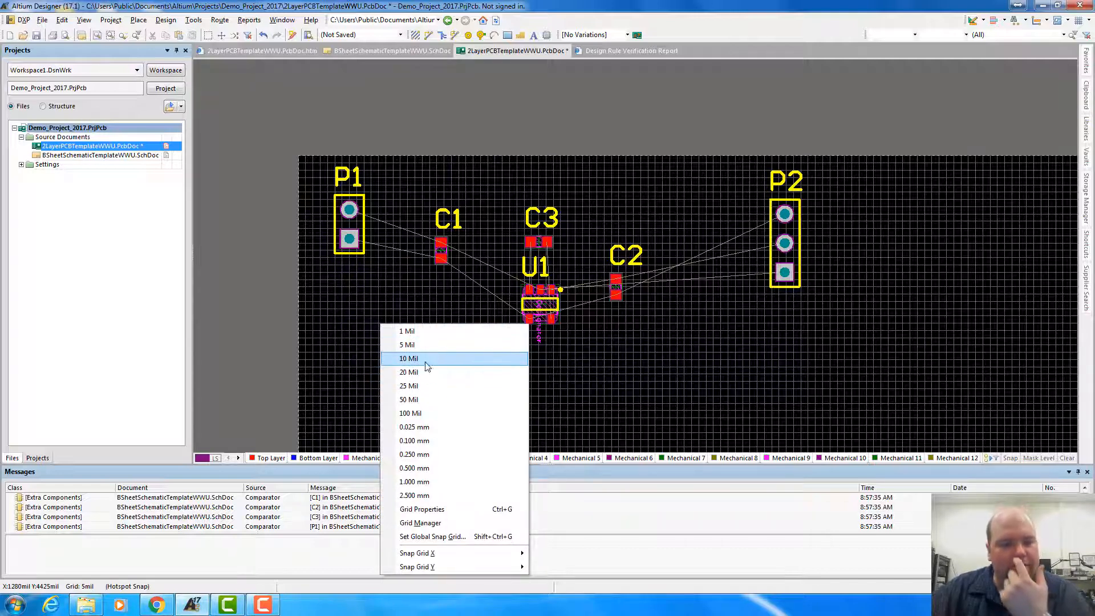
left_click(421, 401)
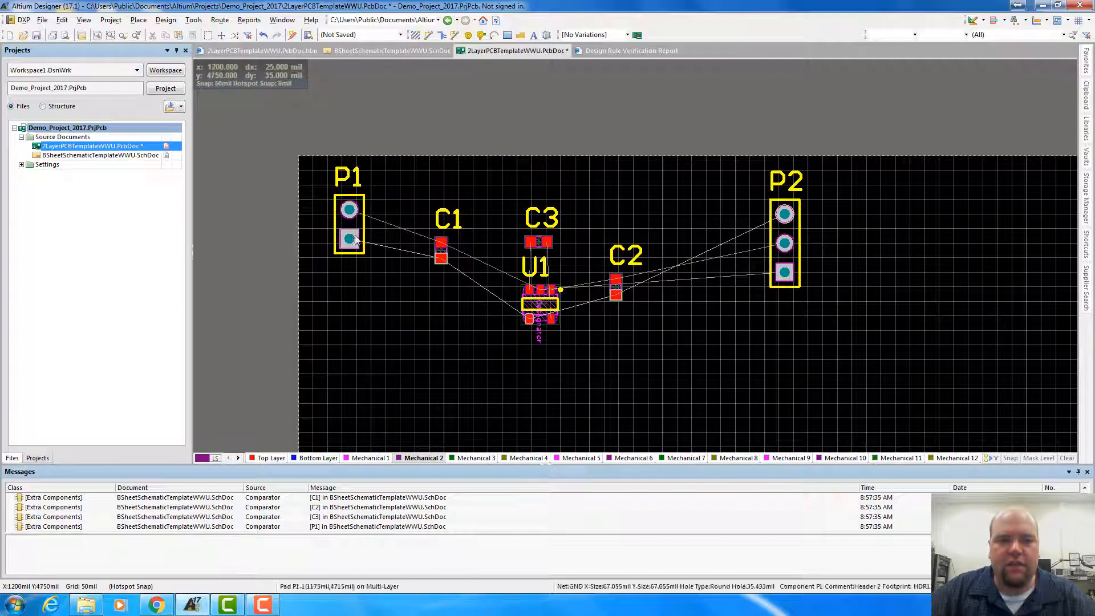
left_click_drag(358, 238, 333, 255)
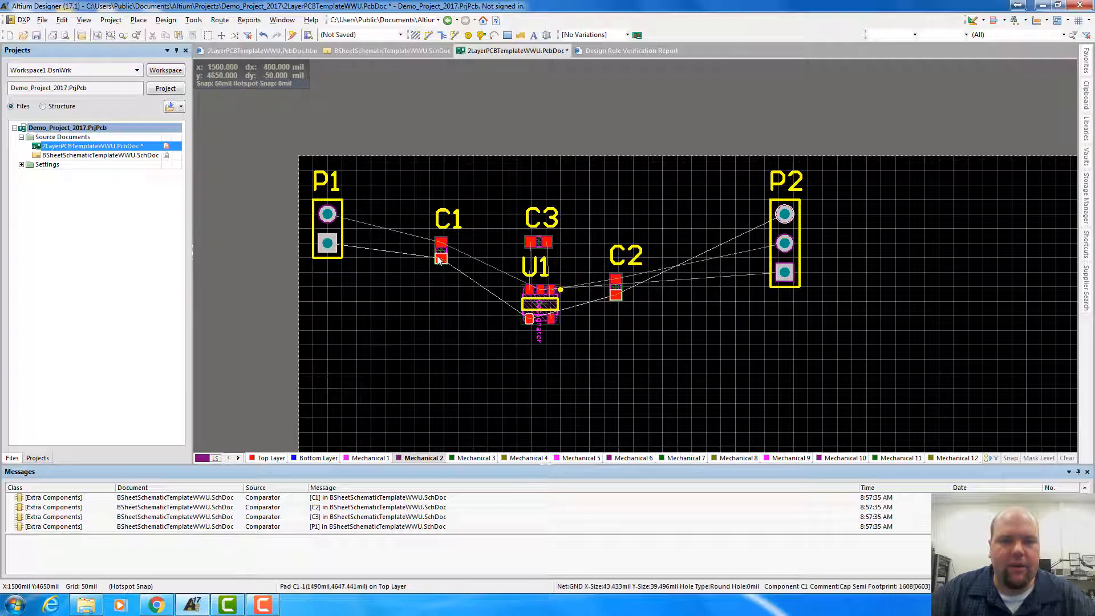
Move C1, U1, C3, C2 and P2 into a compact row beside P1, with P2's pin 1 at X 1850 mil, Y 4700 mil
left_click_drag(439, 261, 372, 237)
left_click_drag(538, 315, 427, 254)
left_click_drag(538, 242, 430, 198)
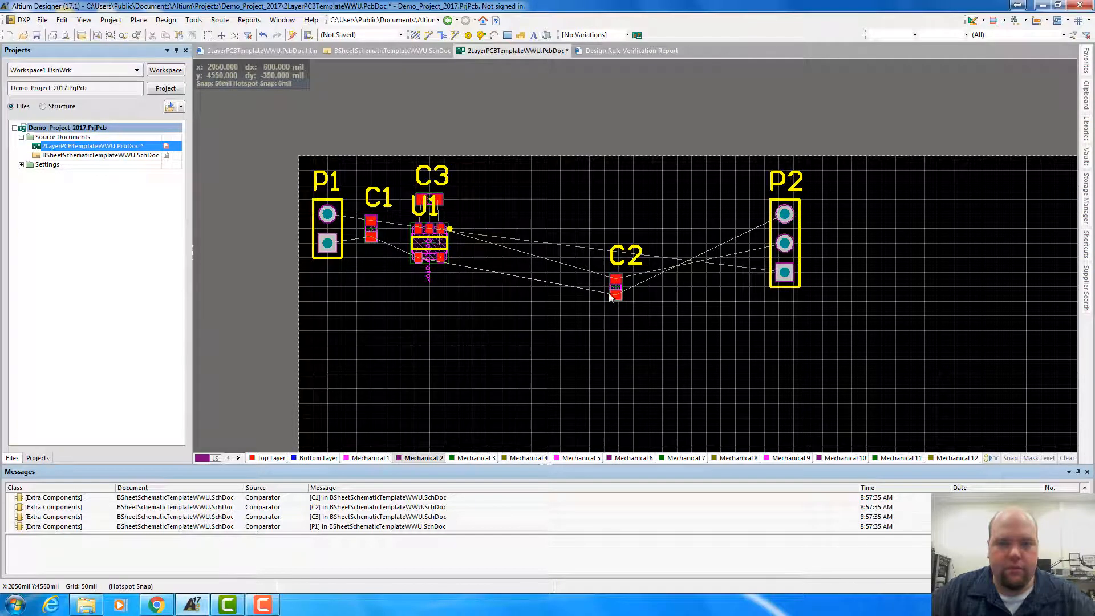
left_click_drag(611, 297, 490, 228)
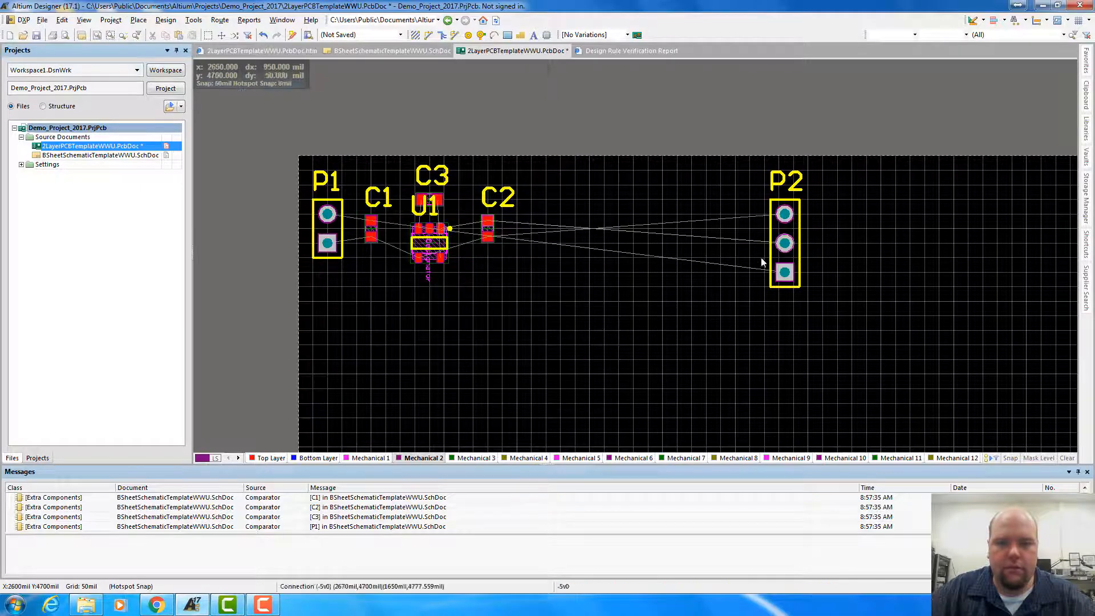
left_click_drag(785, 279, 536, 258)
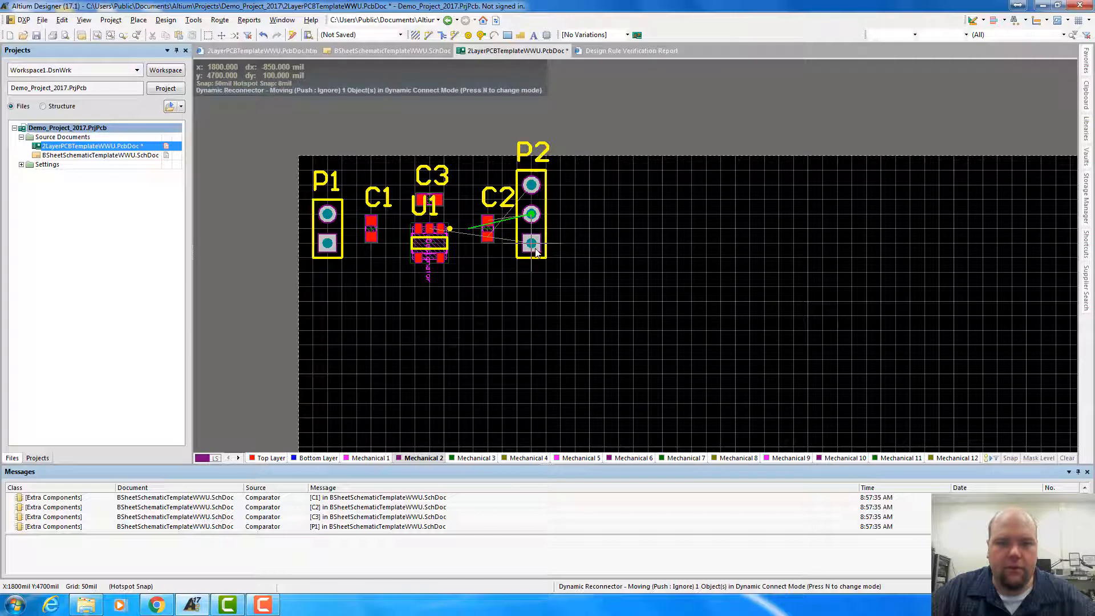
mouse_move(536, 253)
left_mouse_down()
mouse_move(543, 272)
mouse_move(547, 246)
left_mouse_up()
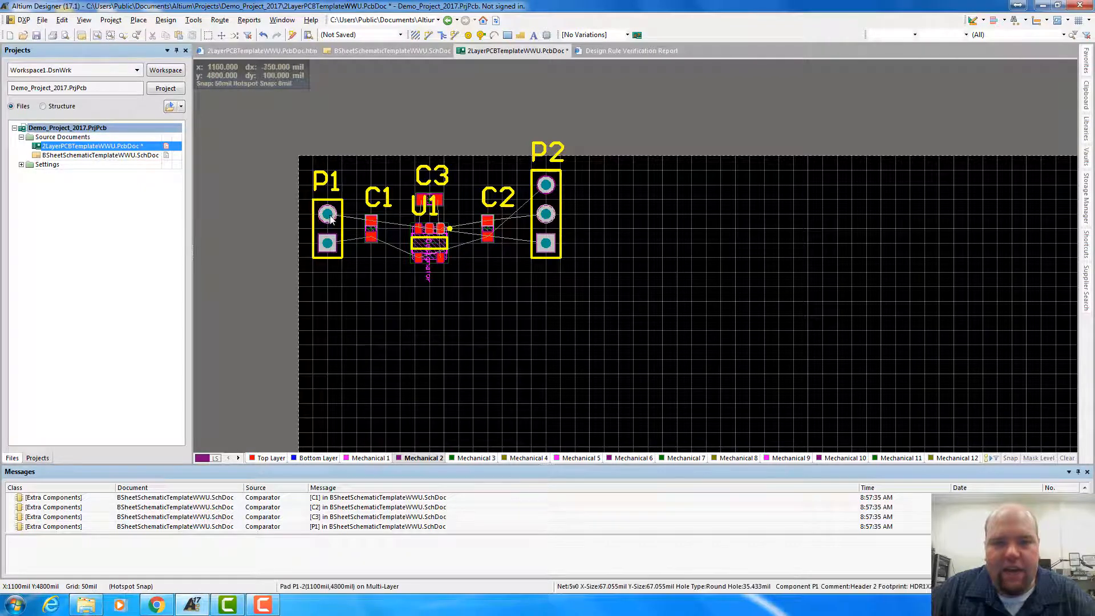
left_click(328, 245)
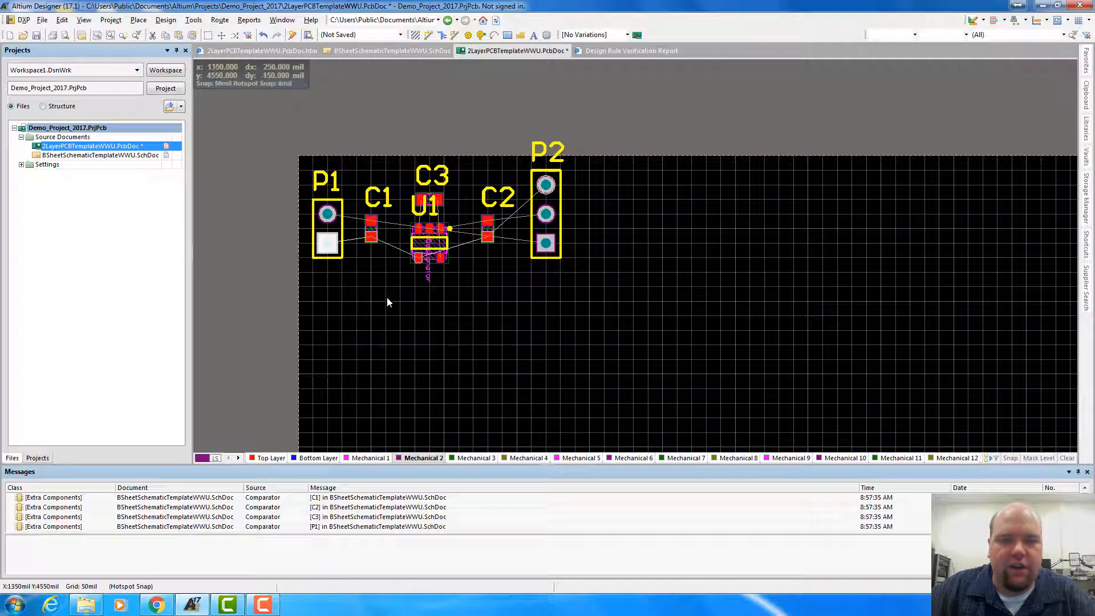
left_click(328, 277)
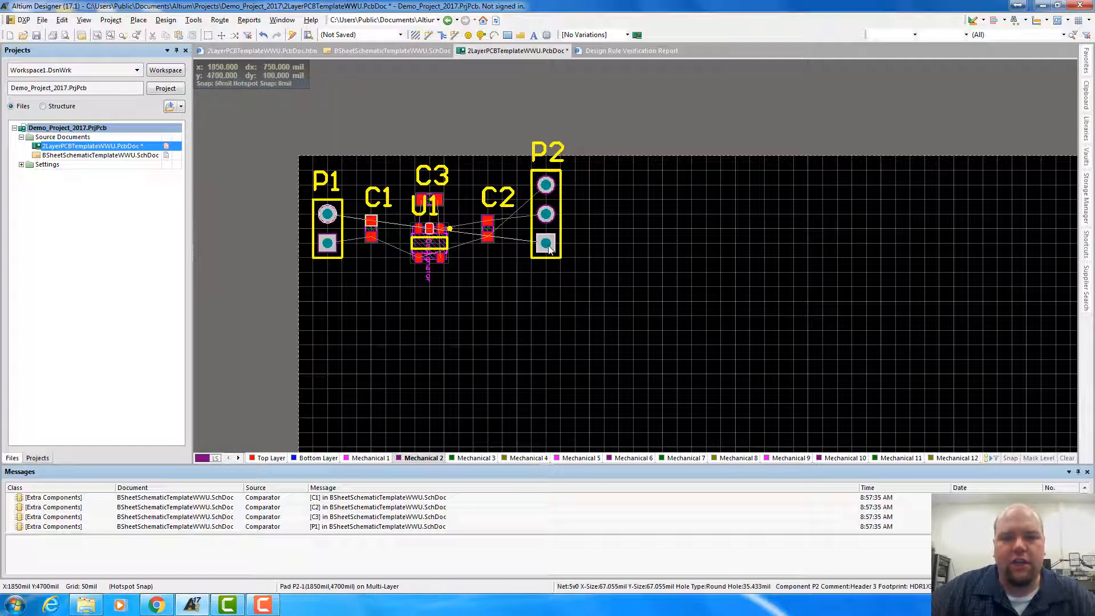
Move P2 50 mil closer to C2, and bring C2 and C1 closer to either side of U1
left_click_drag(547, 247, 527, 247)
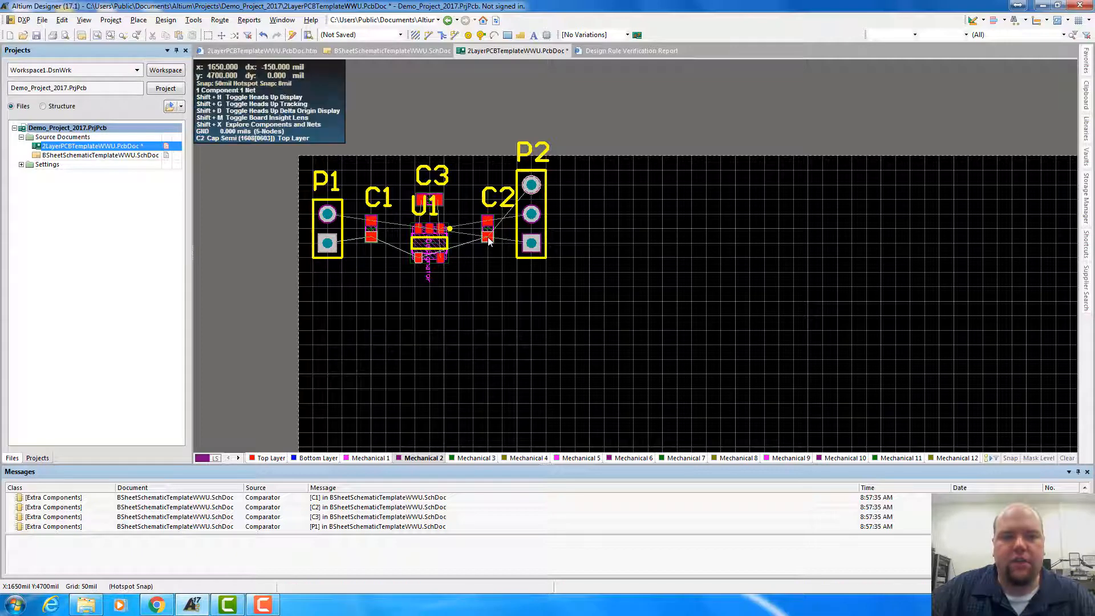
mouse_move(484, 238)
left_mouse_down()
mouse_move(473, 231)
mouse_move(473, 242)
left_mouse_up()
left_click_drag(372, 228, 392, 244)
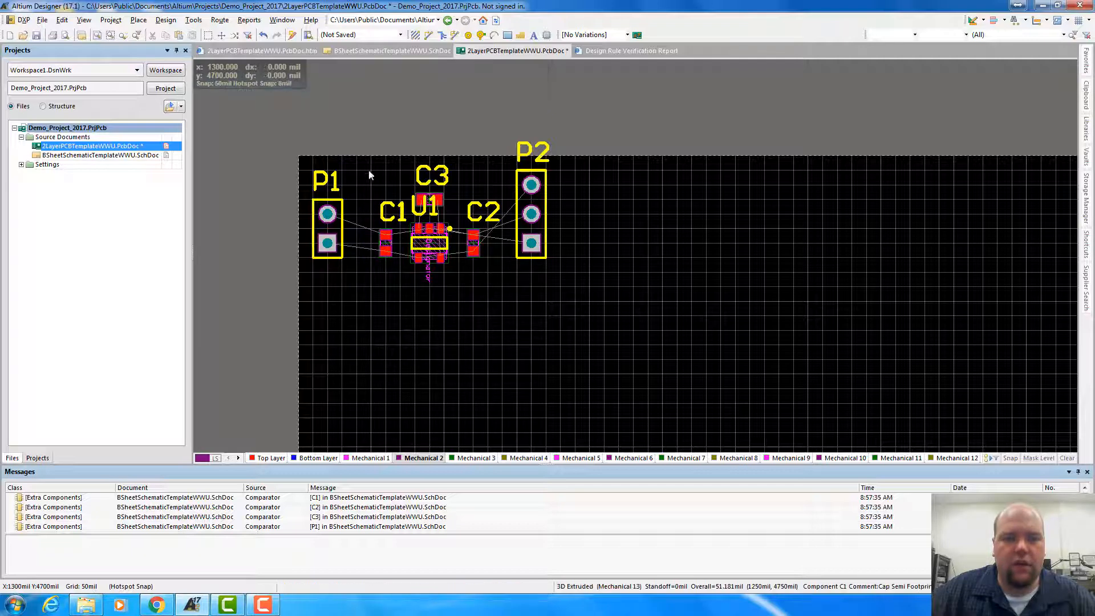
Select C1, C2, C3 and U1 together and shift the group up by 50 mil
left_click_drag(361, 133, 500, 303)
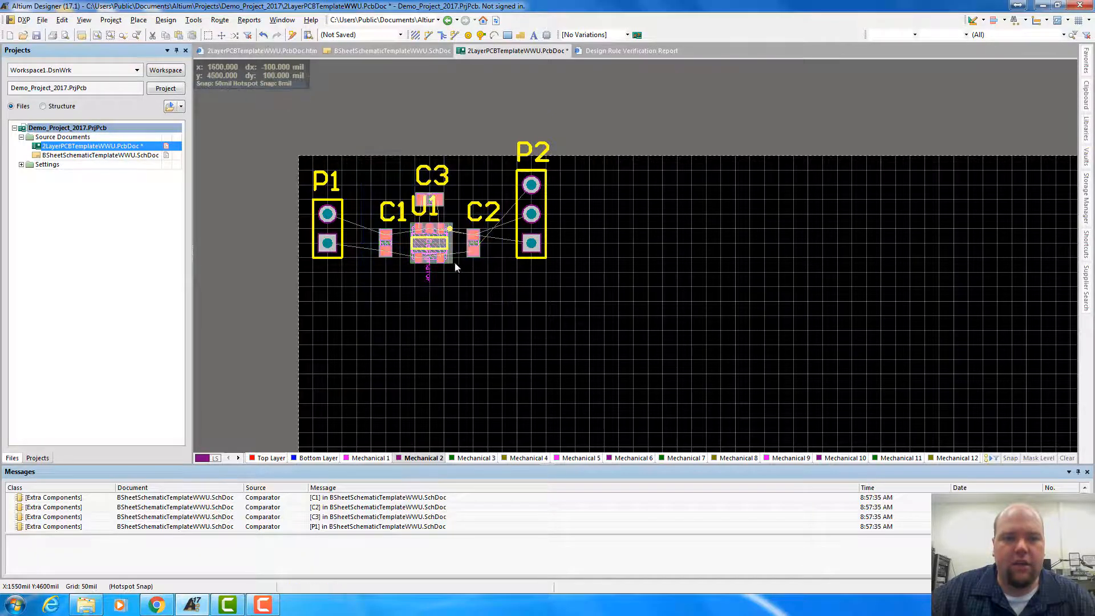
left_click_drag(430, 240, 430, 226)
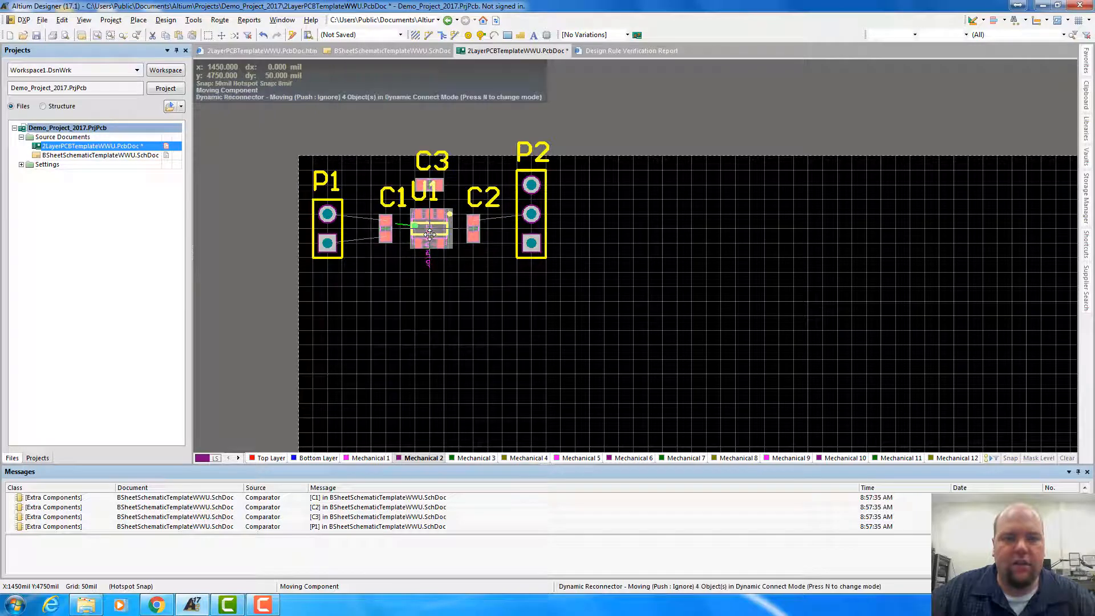
left_click(461, 306)
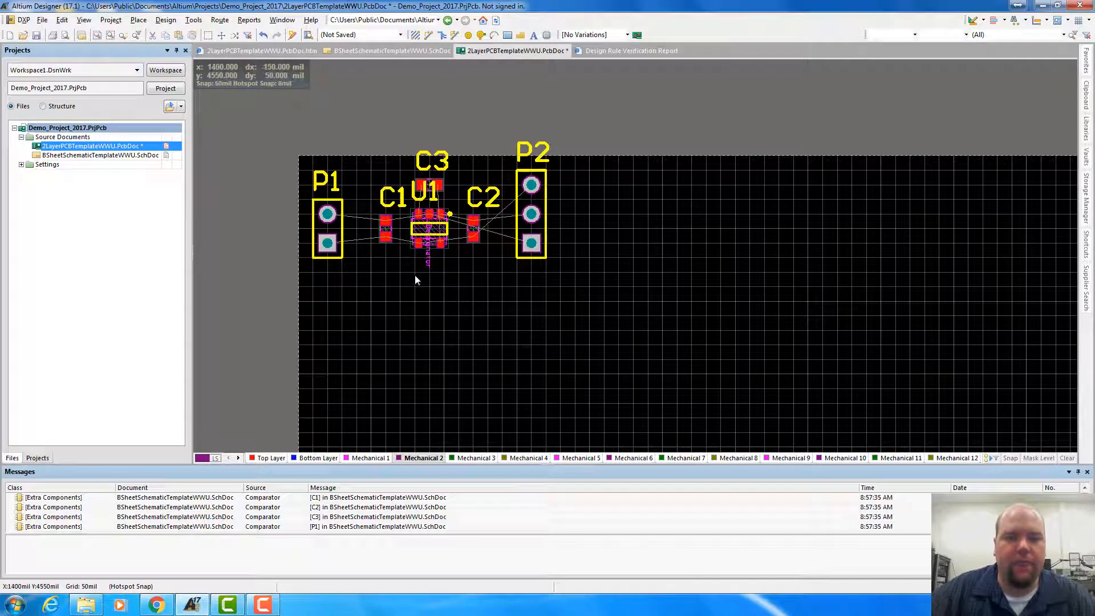
Move U1's designator text off C3 to the free space just below U1
scroll(422, 274, "up", 4, "ctrl")
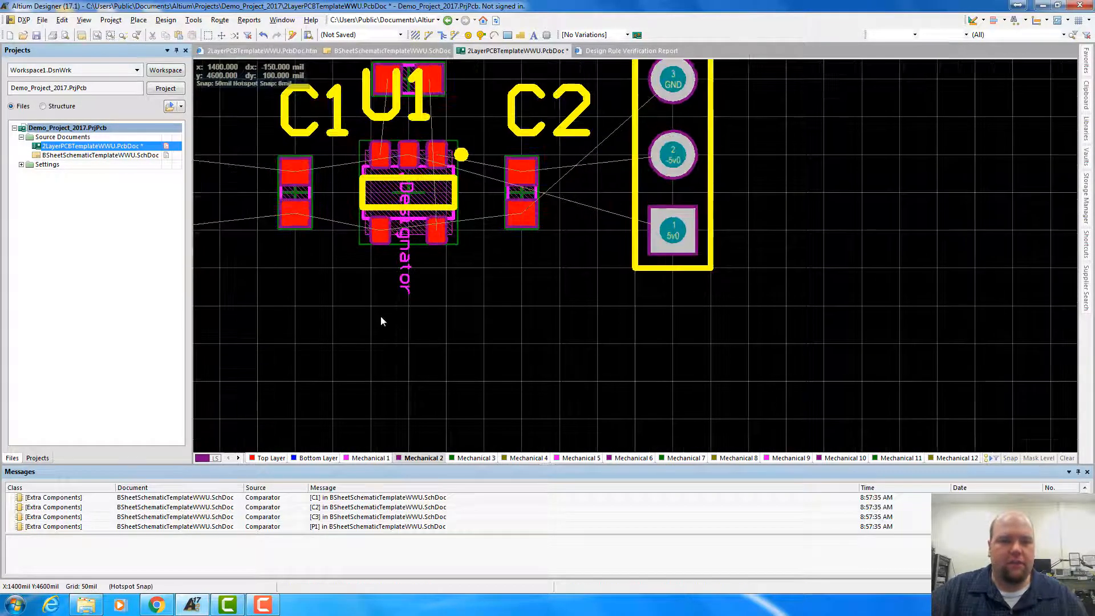
right_click_drag(381, 322, 462, 372)
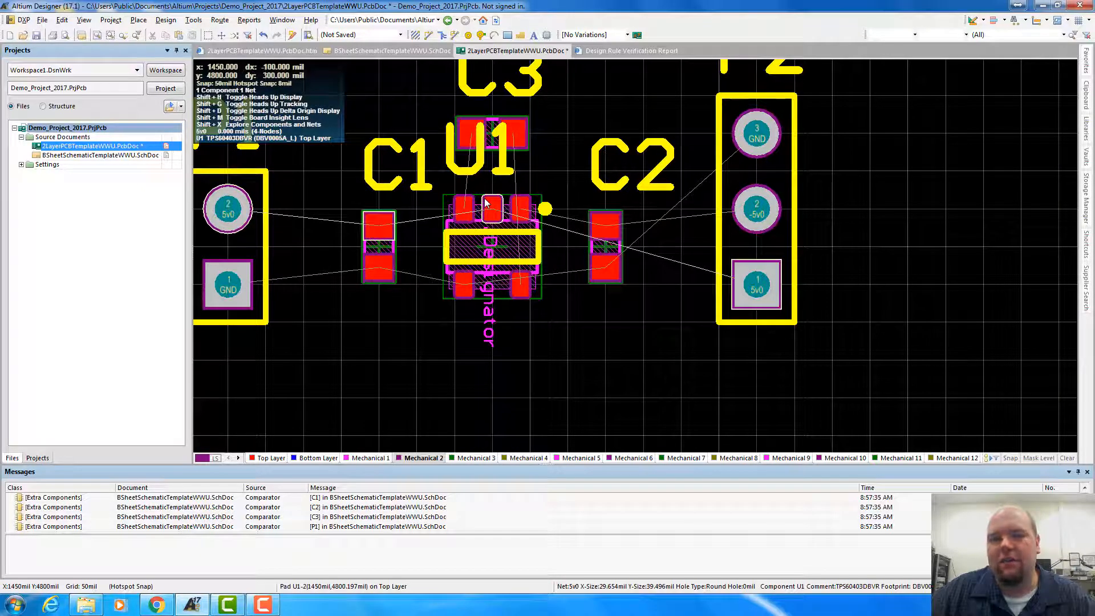
left_click(456, 170)
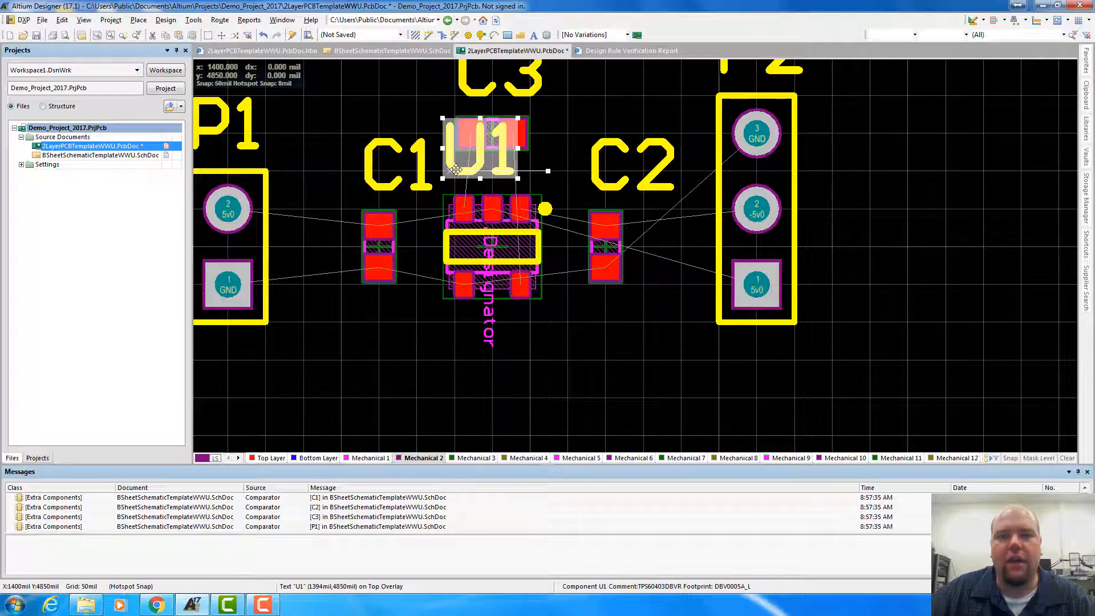
left_click_drag(456, 169, 540, 370)
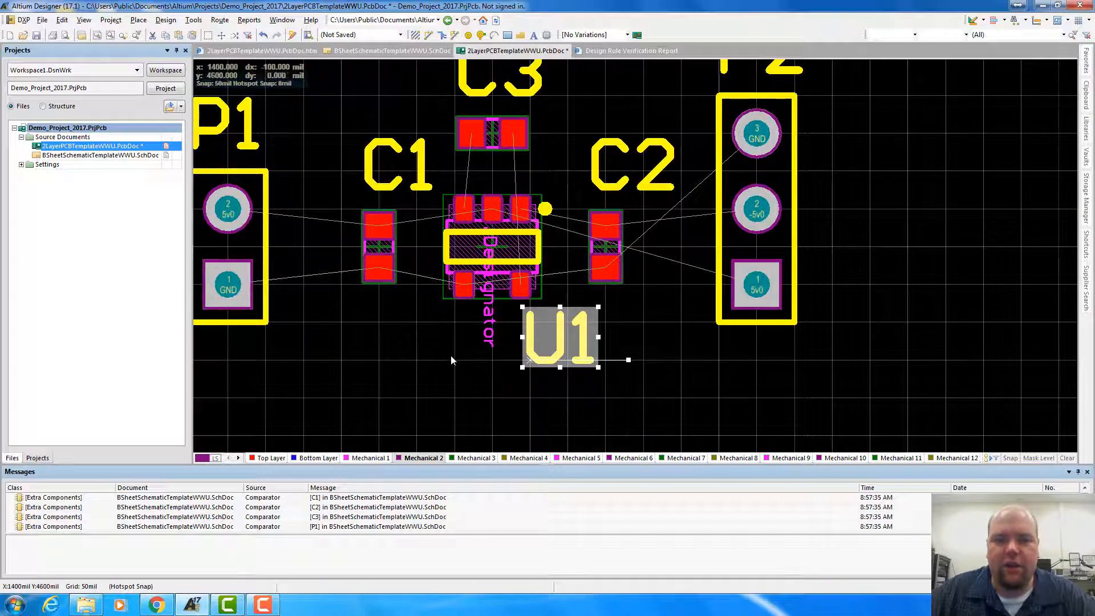
Select every component on the board with Find Similar Objects, starting from P1 and matching only the Component object kind
left_click(484, 251)
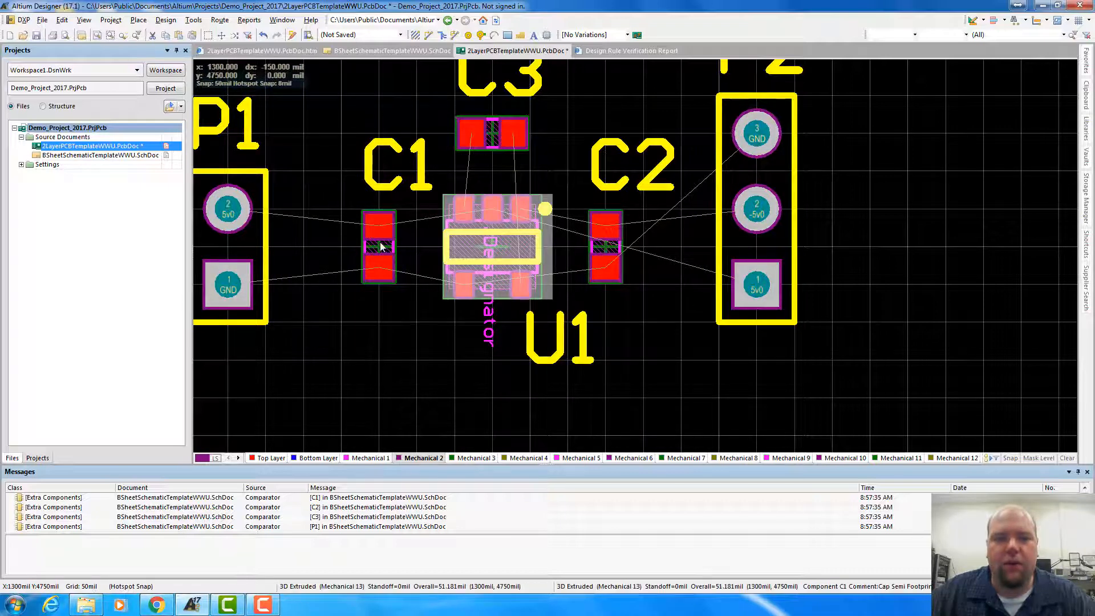
left_click(255, 193)
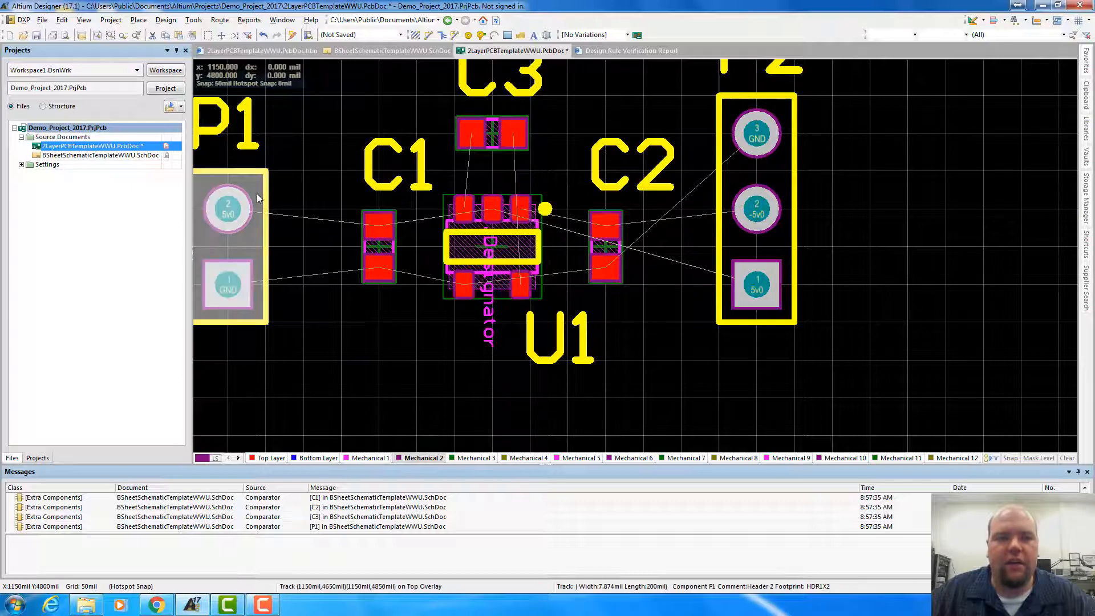
right_click(255, 193)
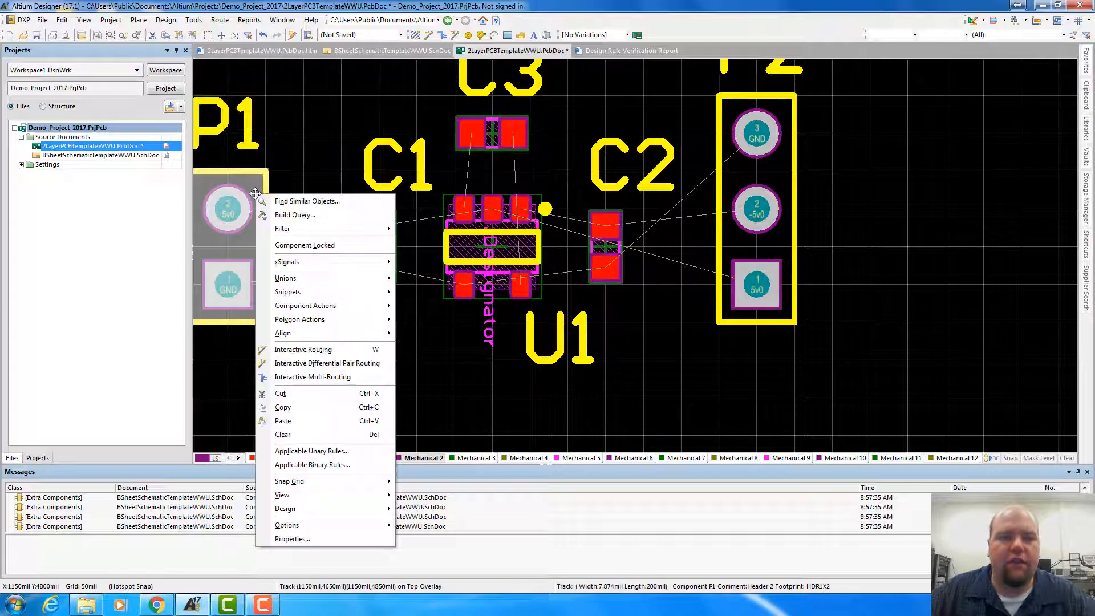
left_click(286, 202)
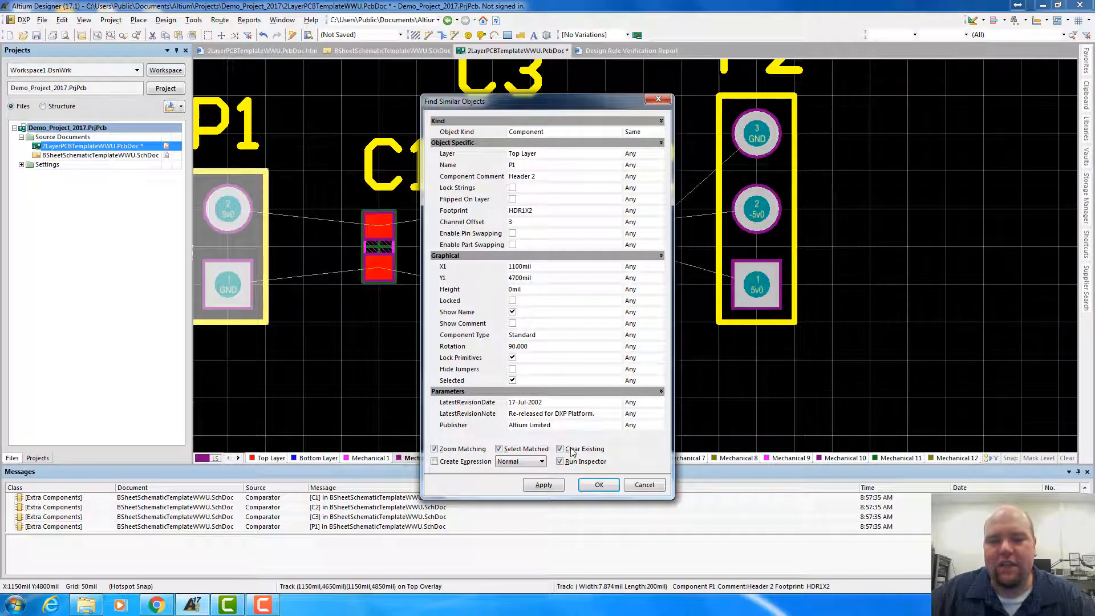
left_click(544, 485)
left_click(599, 485)
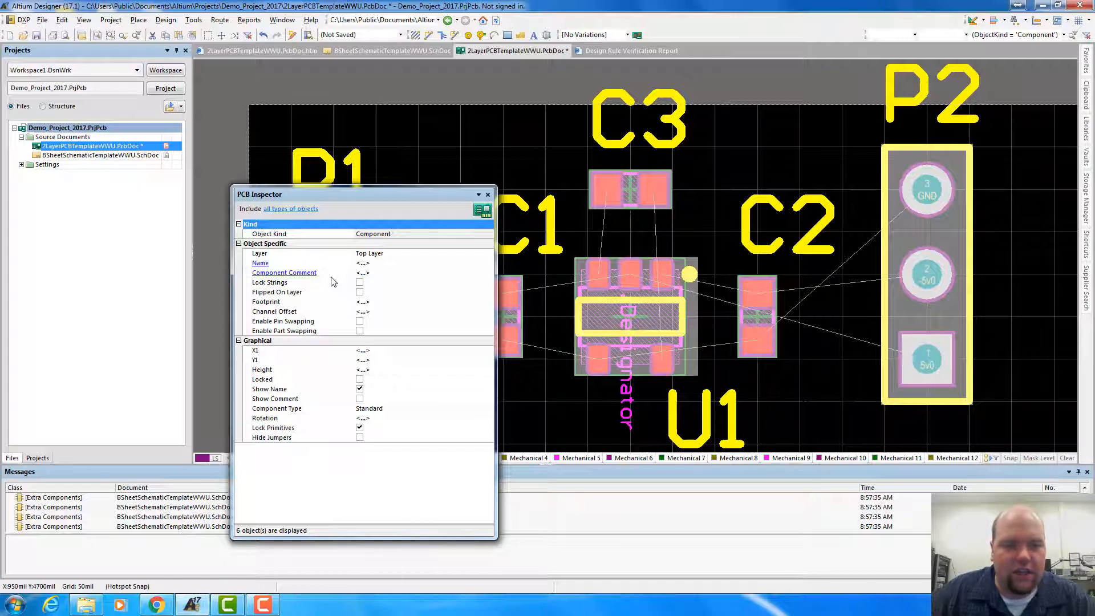
Turn off Show Name for all selected components in the PCB Inspector, close it and clear the selection
left_click(360, 390)
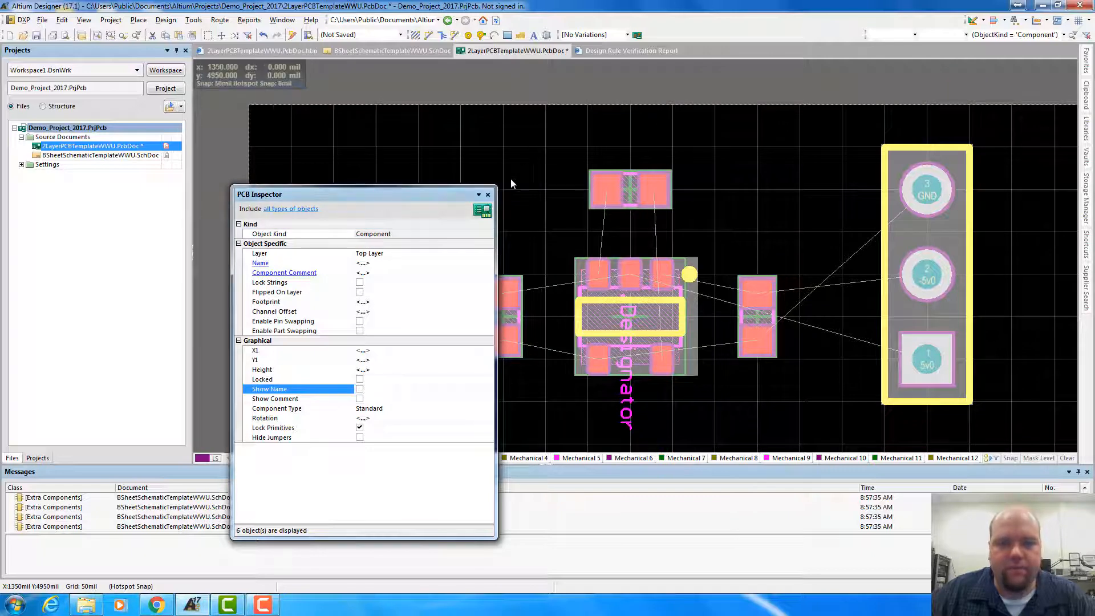
left_click(488, 195)
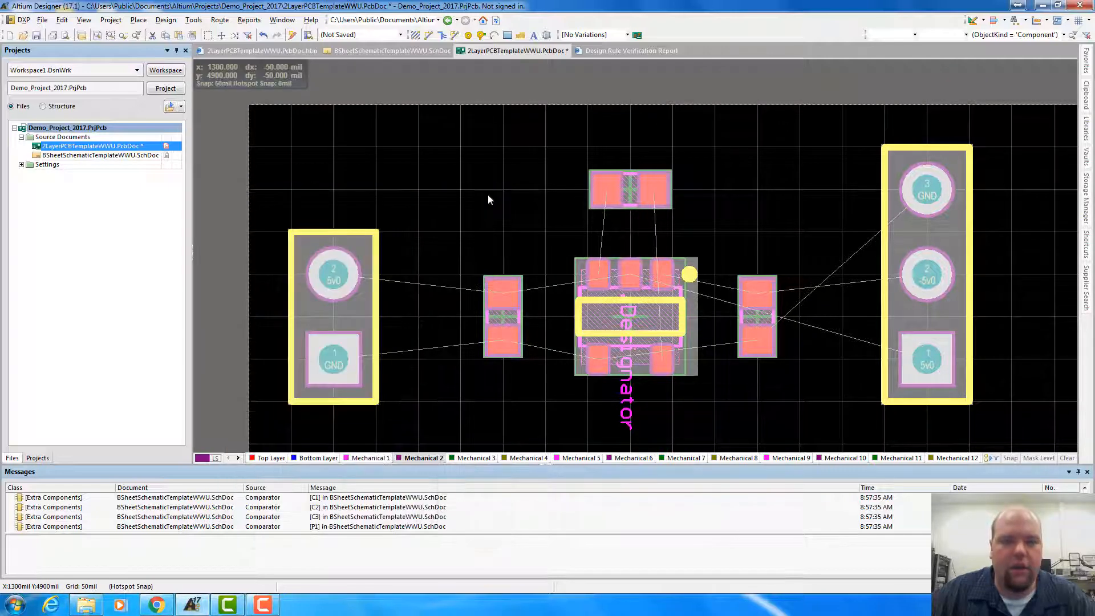
key("shift+c")
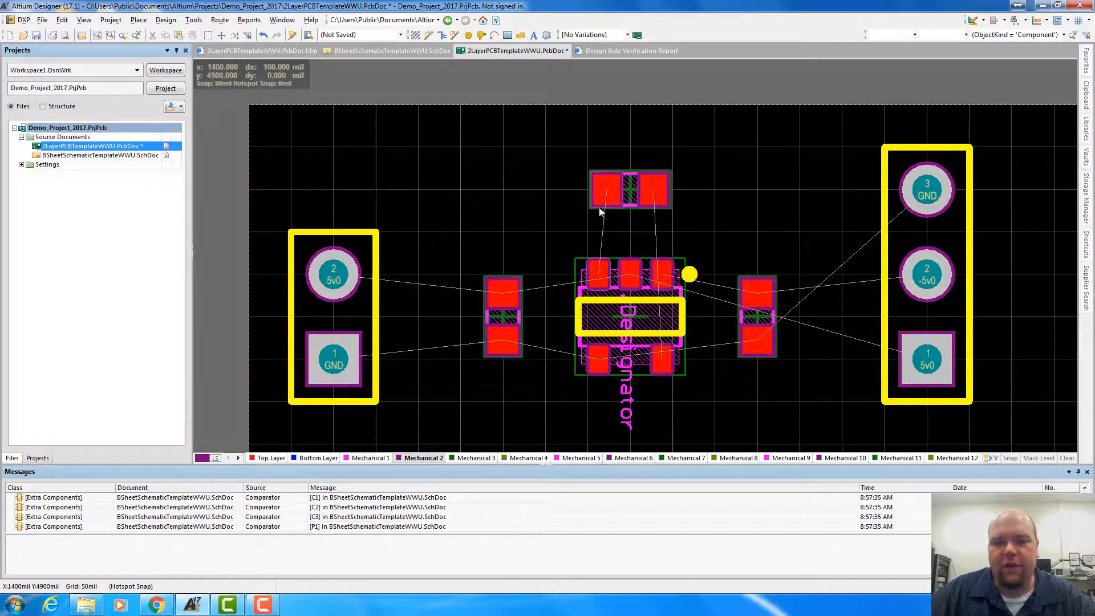
Rotate P2 by 180 degrees so its 5v0 pin is at the upper end and its GND pin at the lower end
scroll(495, 255, "down", 4)
scroll(495, 254, "up", 3)
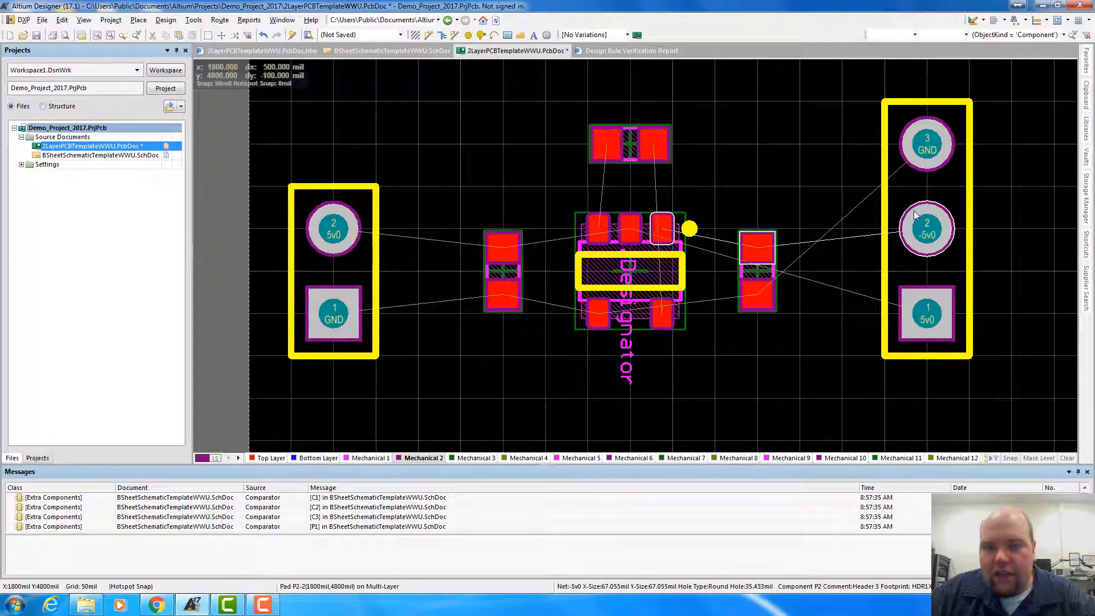
left_click_drag(924, 223, 929, 153)
key("space")
key("space")
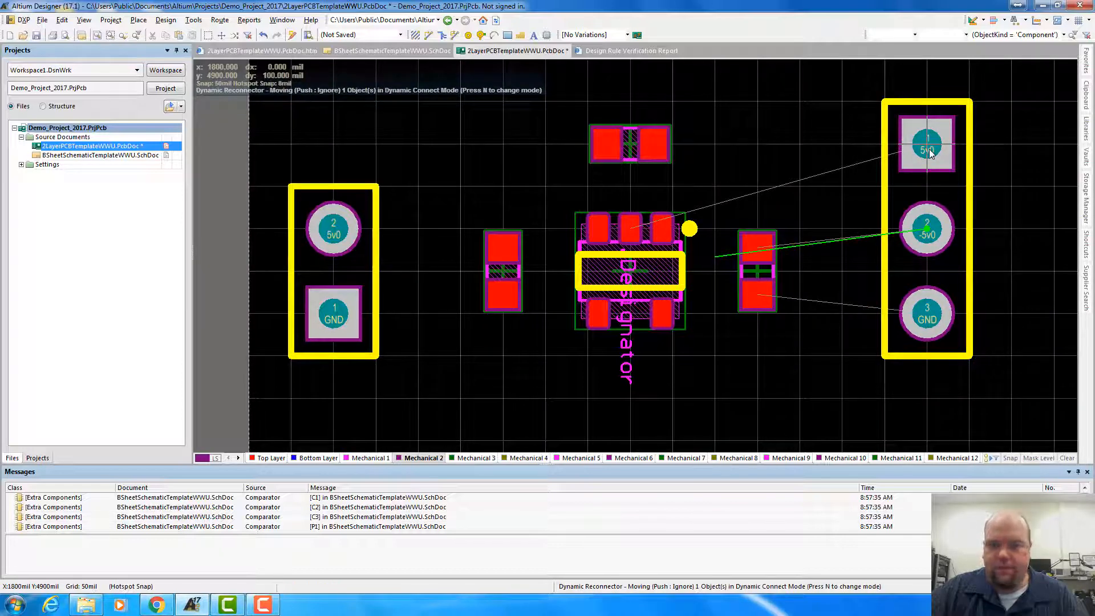
Set the three-pin header P2 down at its current location and make Top Layer the active layer
left_click_drag(929, 153, 930, 153)
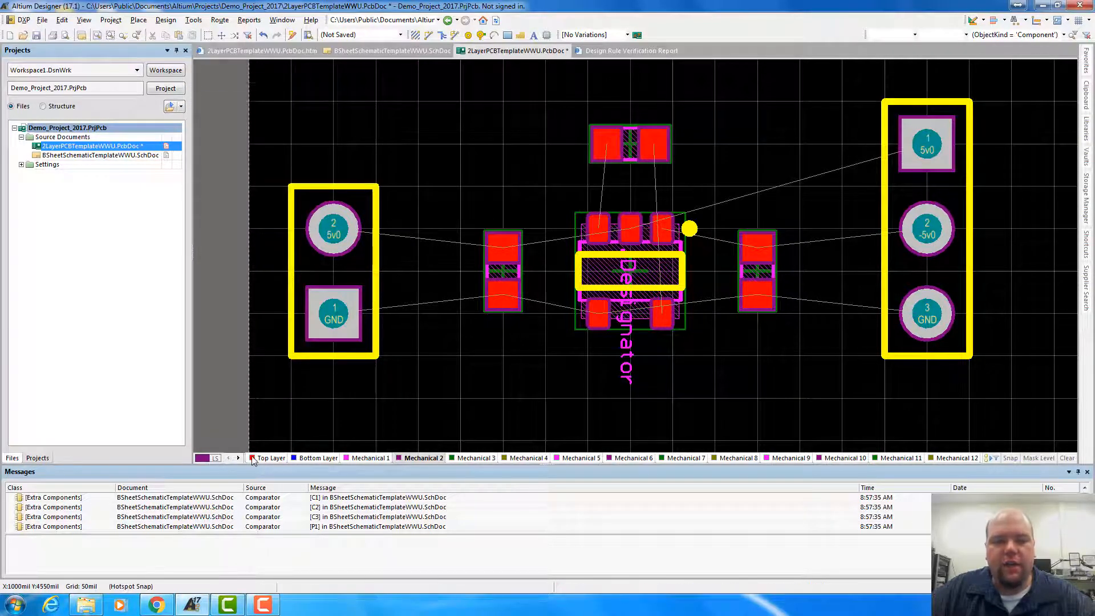
left_click(272, 459)
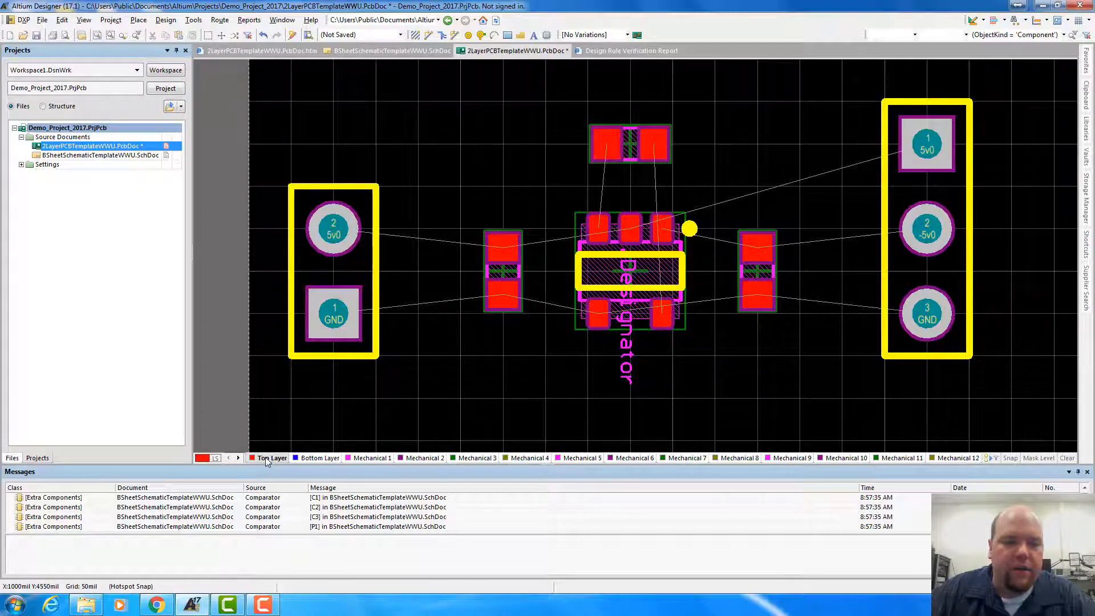
Look through the board's full list of layers as far as Multi-Layer and return to Top Layer
left_click(239, 459)
left_click(238, 458)
left_click(239, 459)
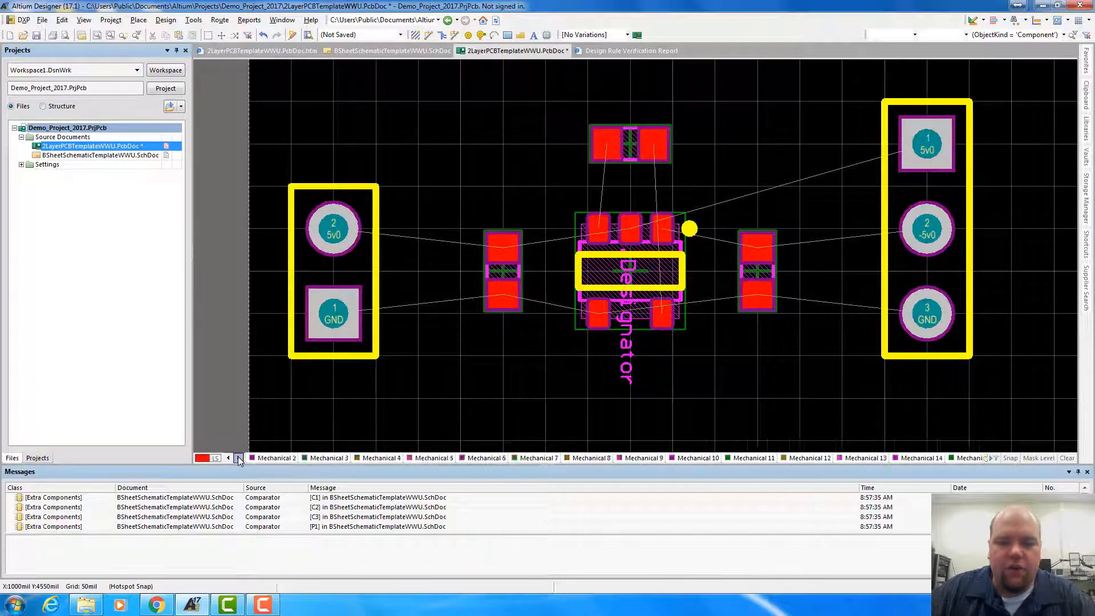
left_click(239, 458)
left_click(239, 458)
left_click(238, 459)
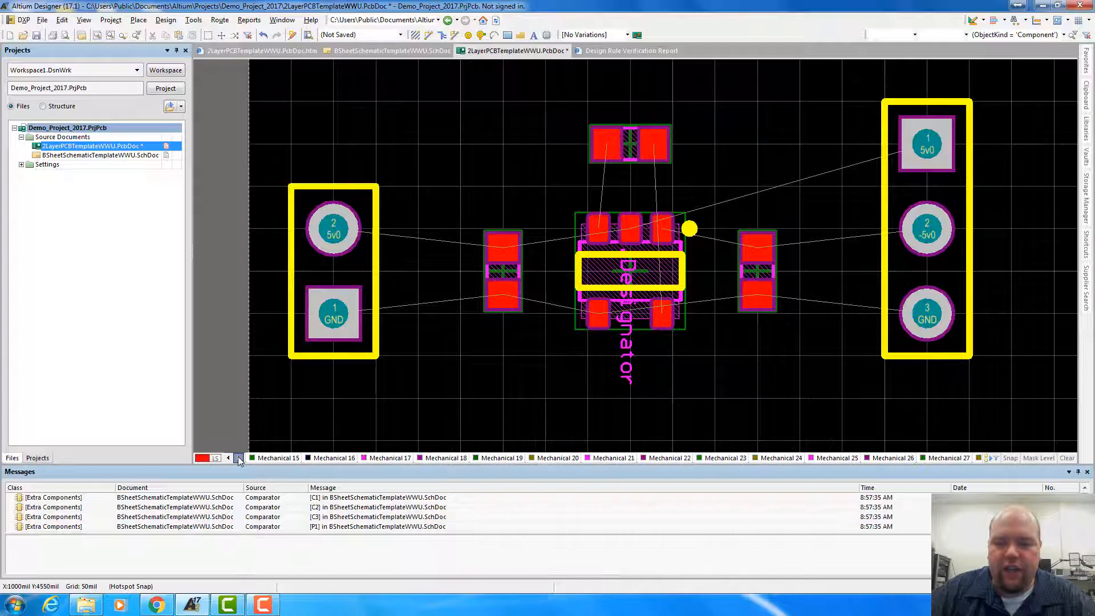
left_click(239, 458)
left_click(239, 459)
left_click(239, 459)
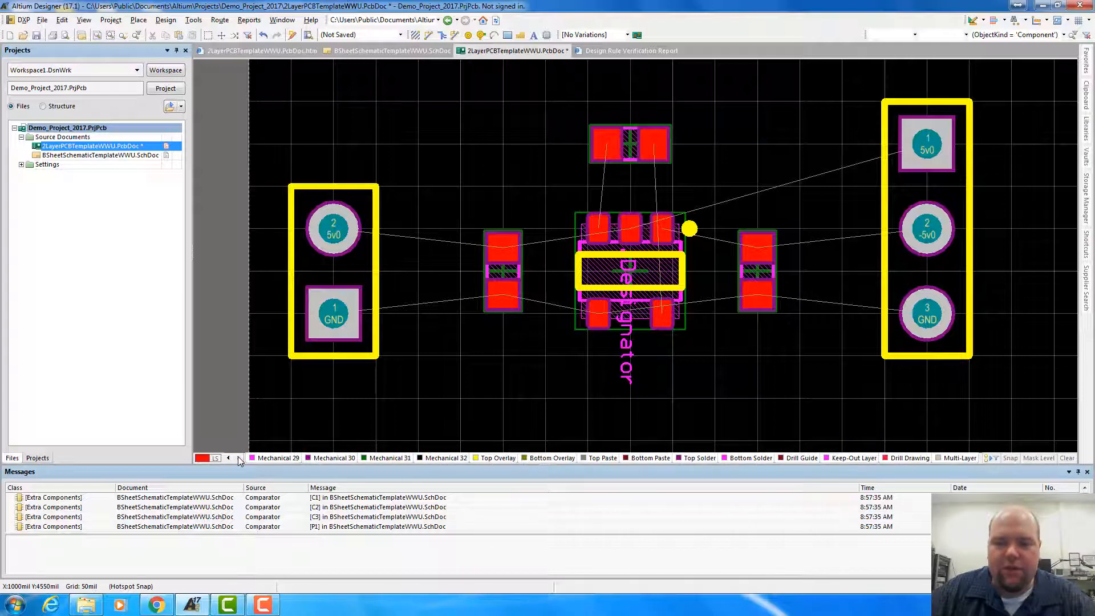
left_click(228, 458)
left_click(227, 458)
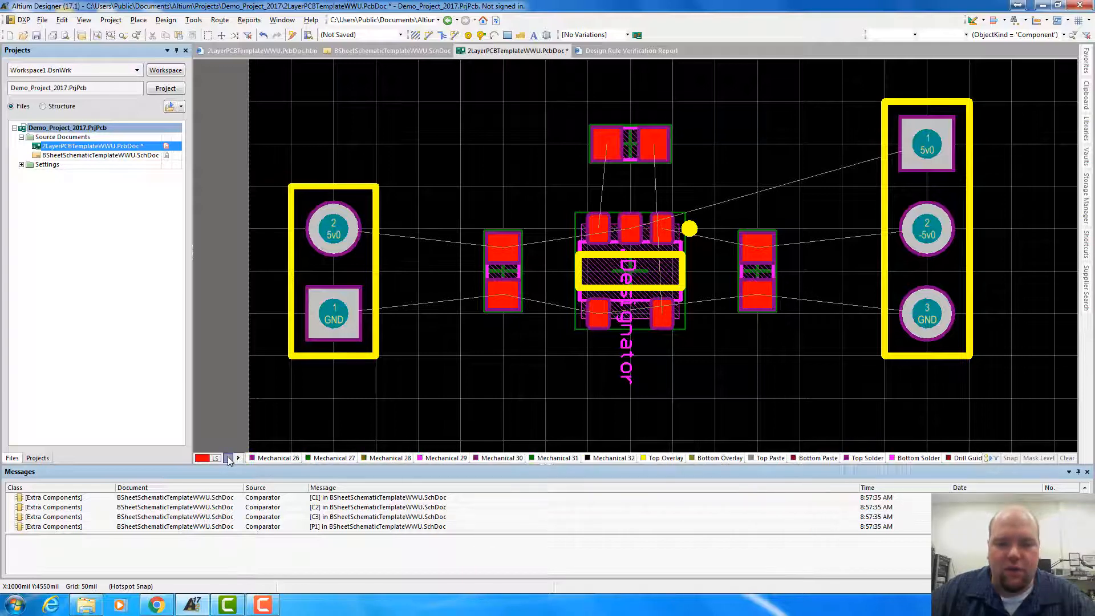
left_click(228, 458)
left_click(228, 458)
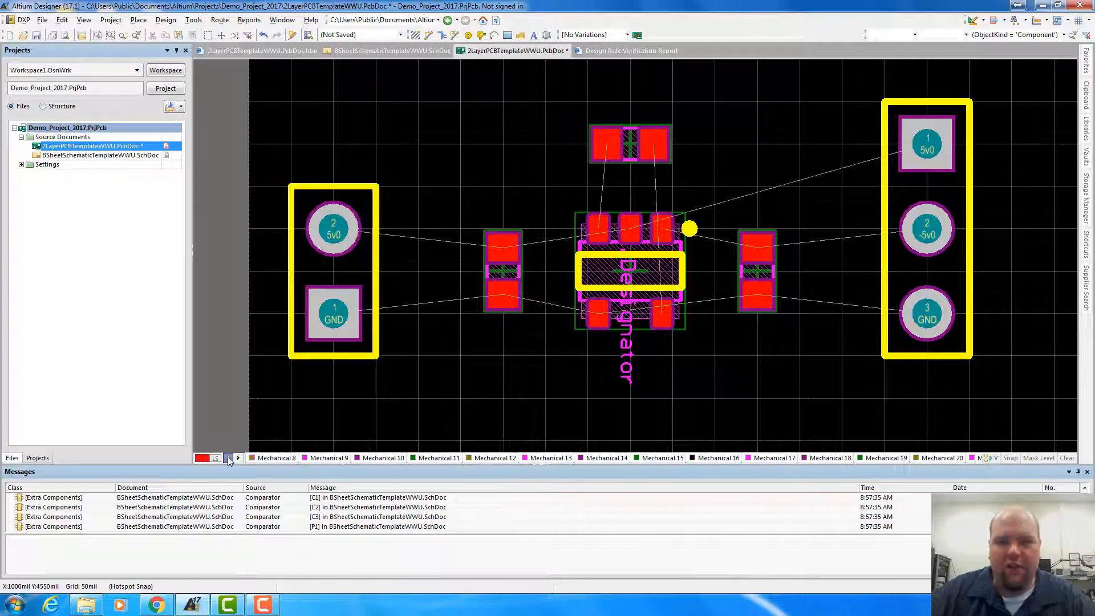
left_click(227, 458)
left_click(228, 458)
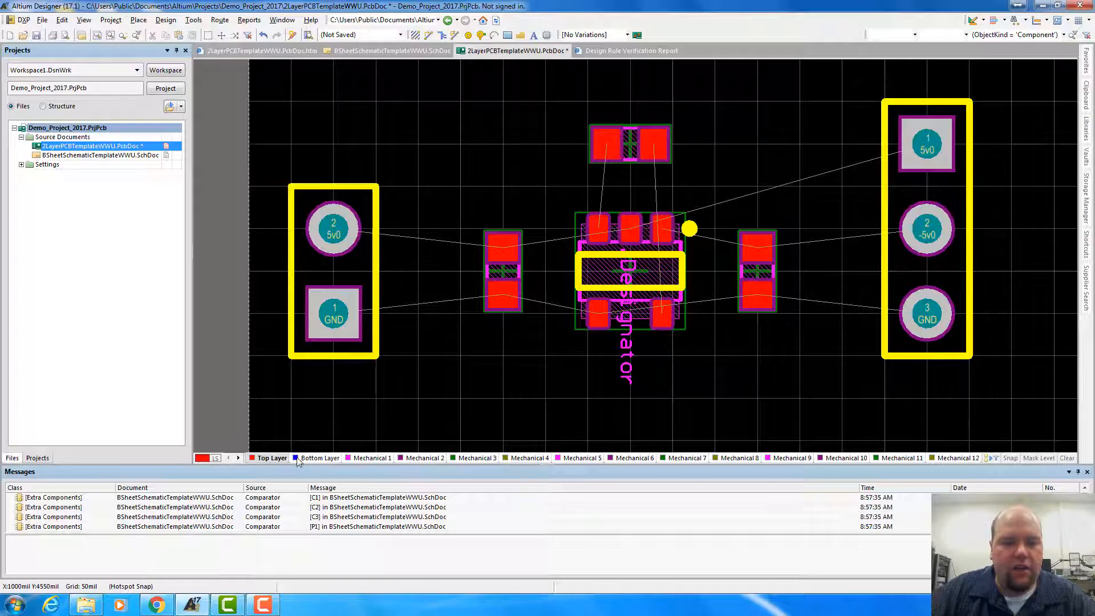
left_click(266, 458)
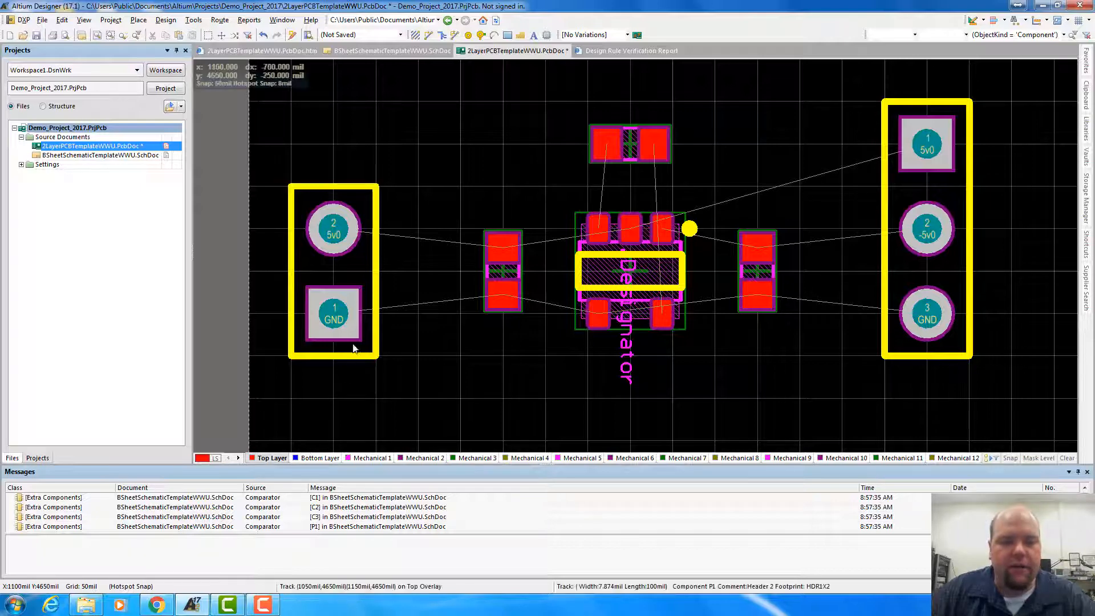
Route the GND track from the two-pin header's pin 1 to the left capacitor's GND pad, using a 10 mil snap grid
left_click(429, 37)
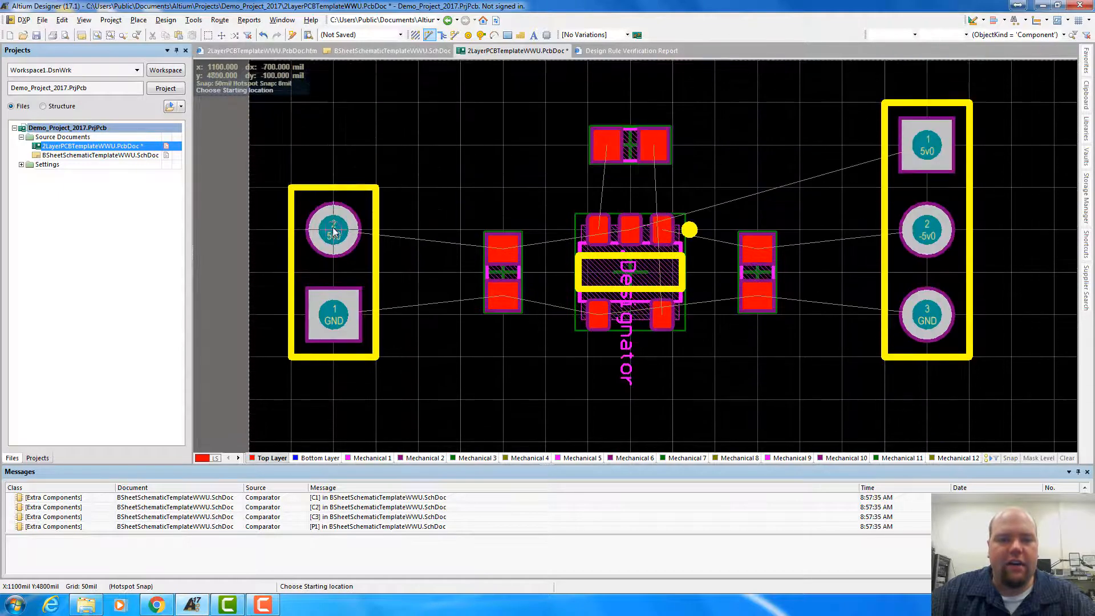
left_click(335, 317)
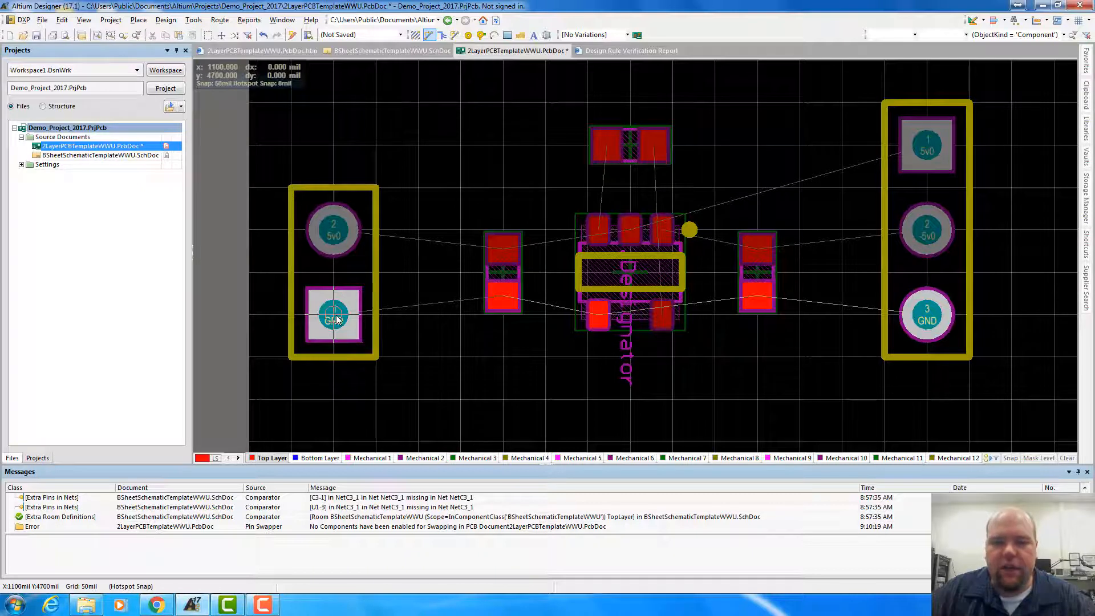
left_click(340, 316)
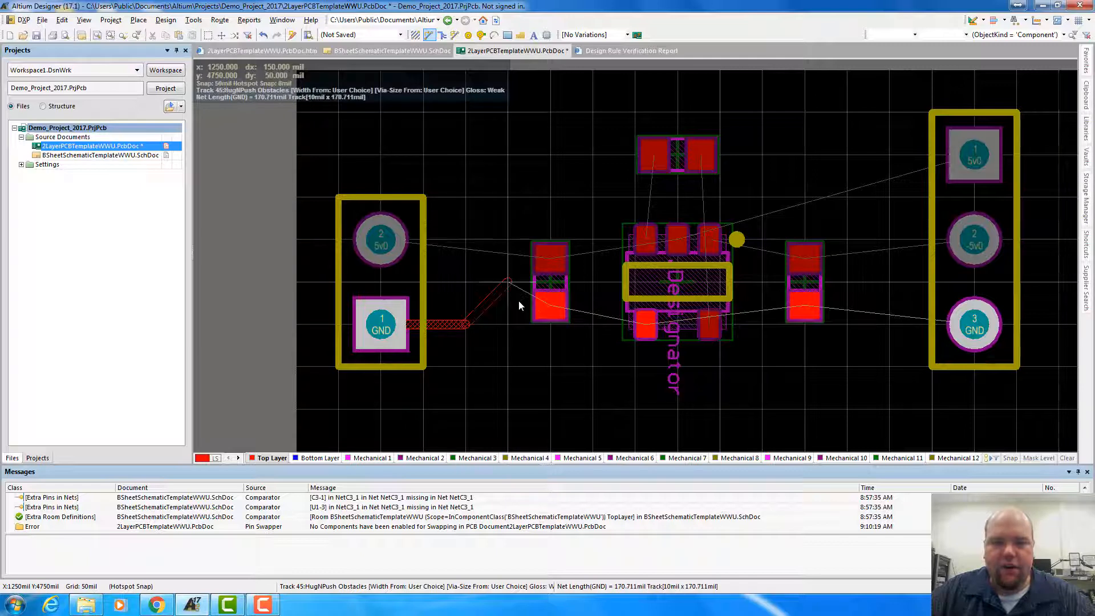
key("g")
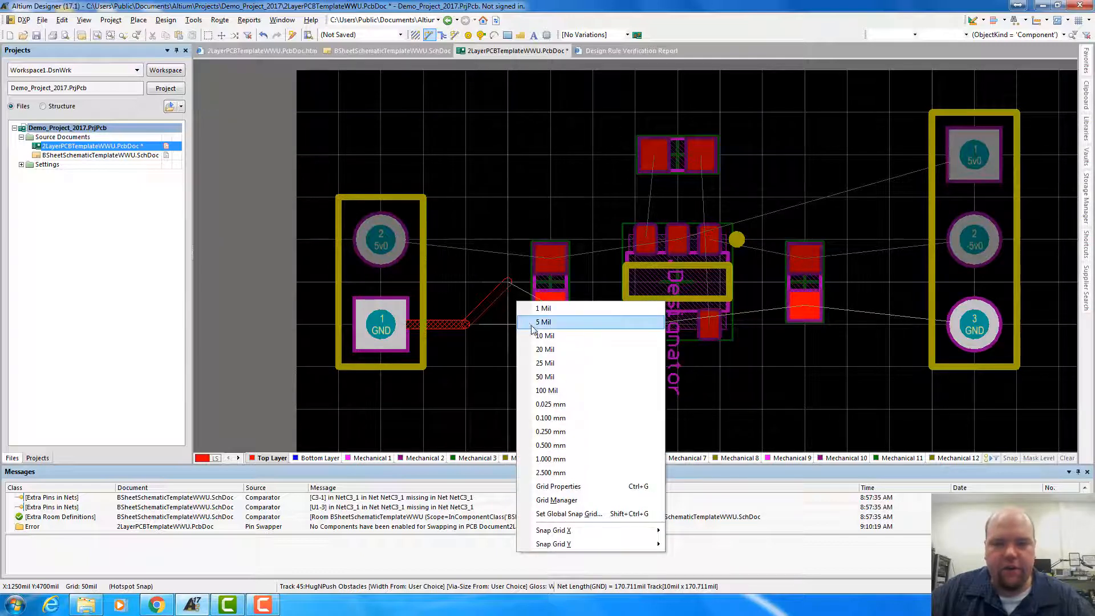
left_click(524, 335)
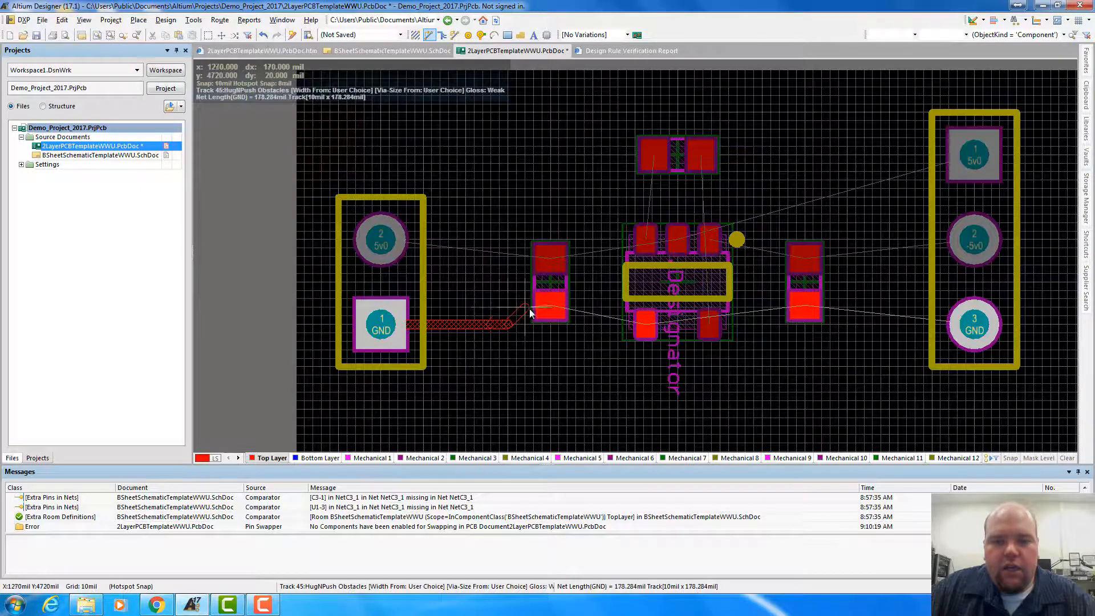
left_click(550, 308)
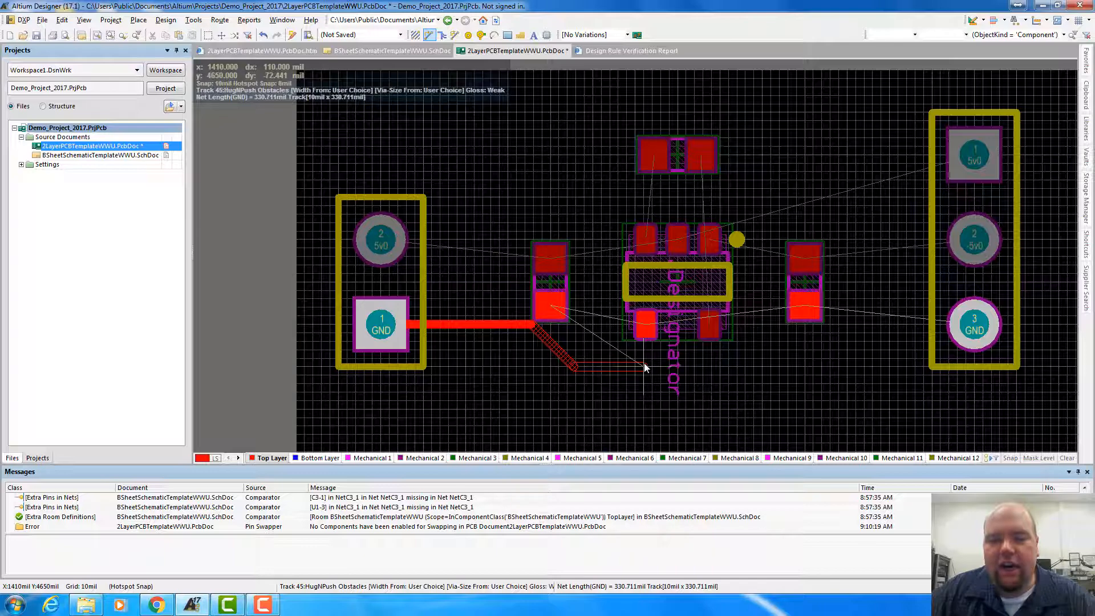
scroll(645, 363, "up", 2, "ctrl")
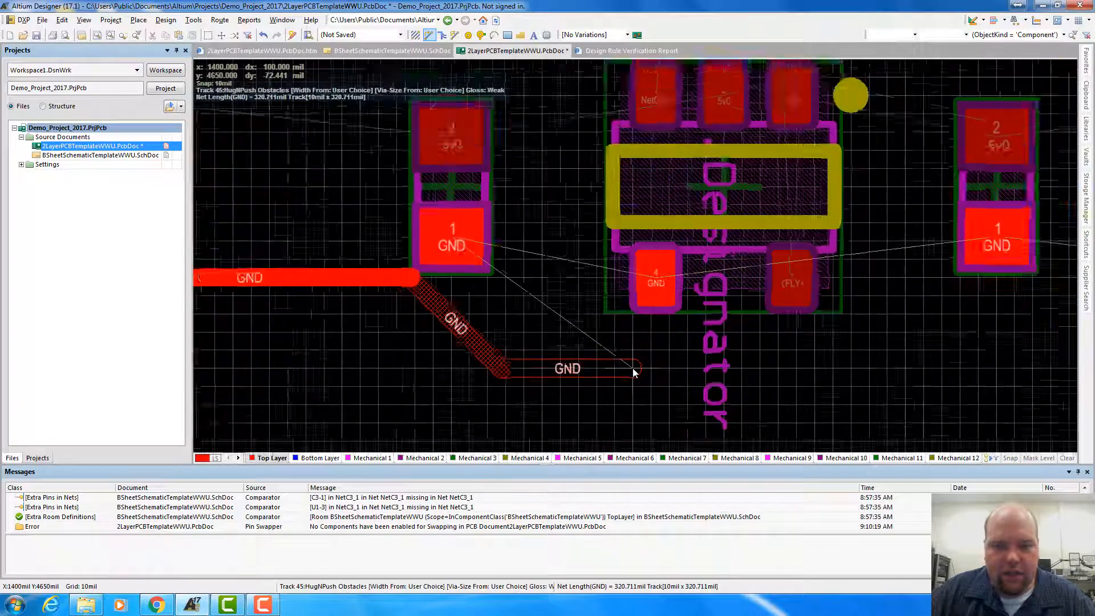
scroll(633, 371, "up", 1, "ctrl")
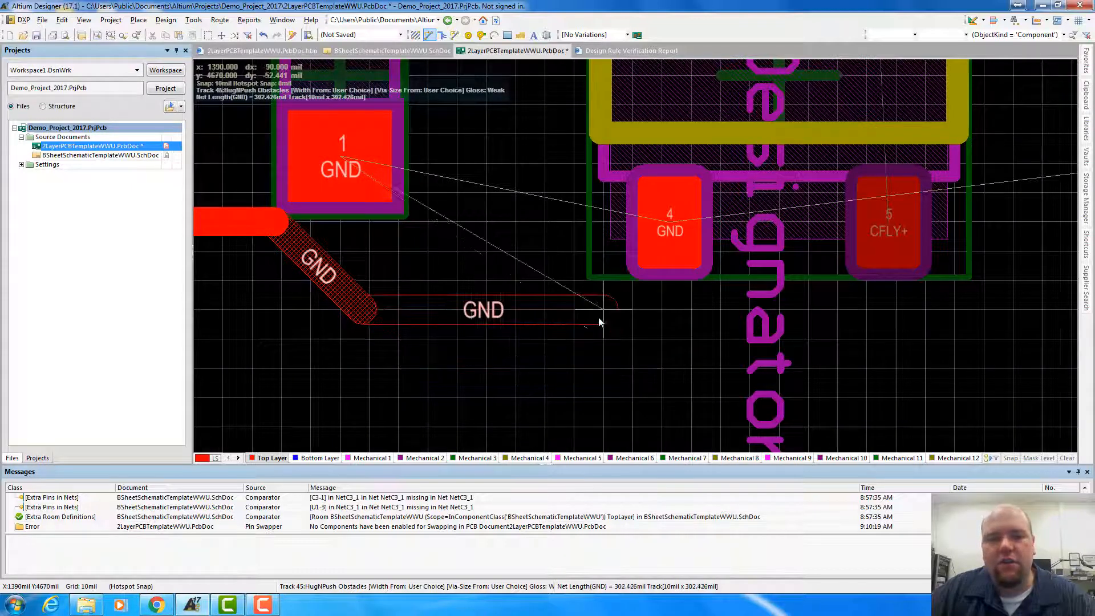
left_click(347, 165)
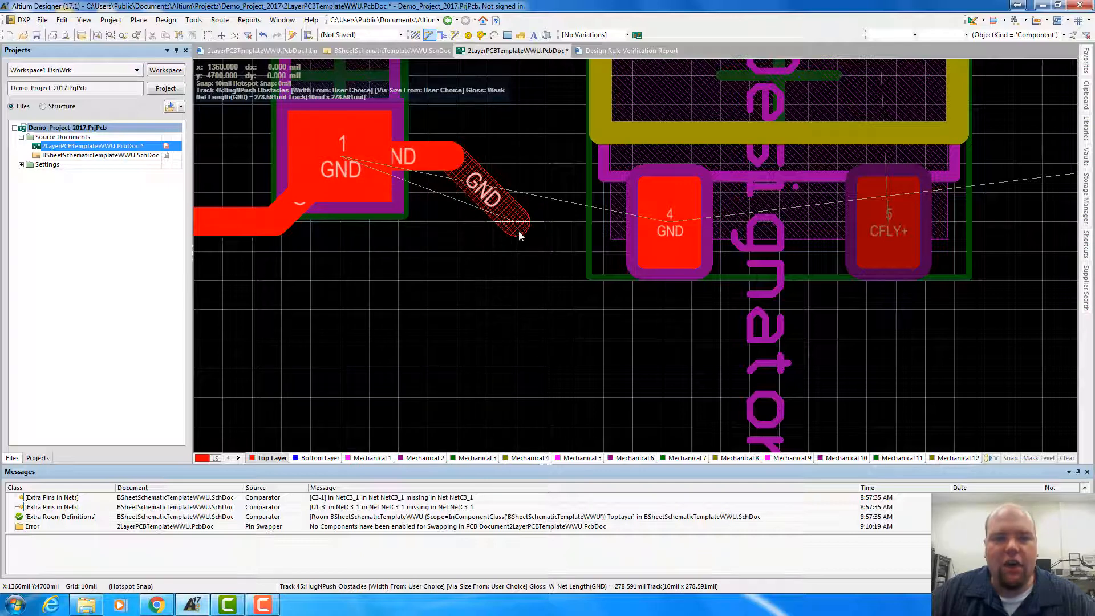
Continue the GND track from the left capacitor's GND pad to U1 pin 4 with a 45-degree jog
left_click(521, 230)
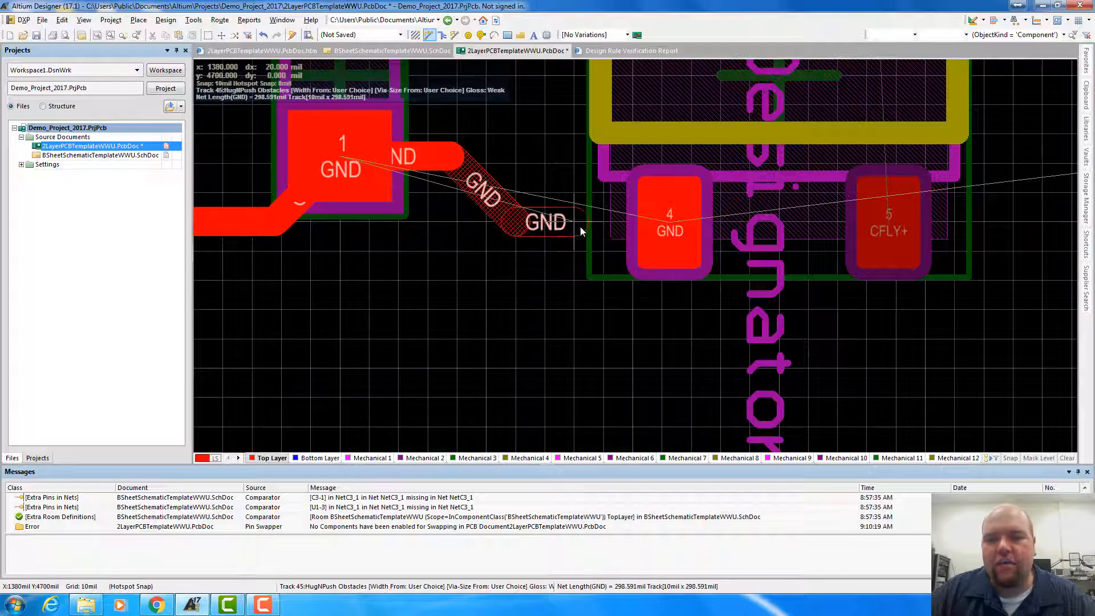
left_click(672, 228)
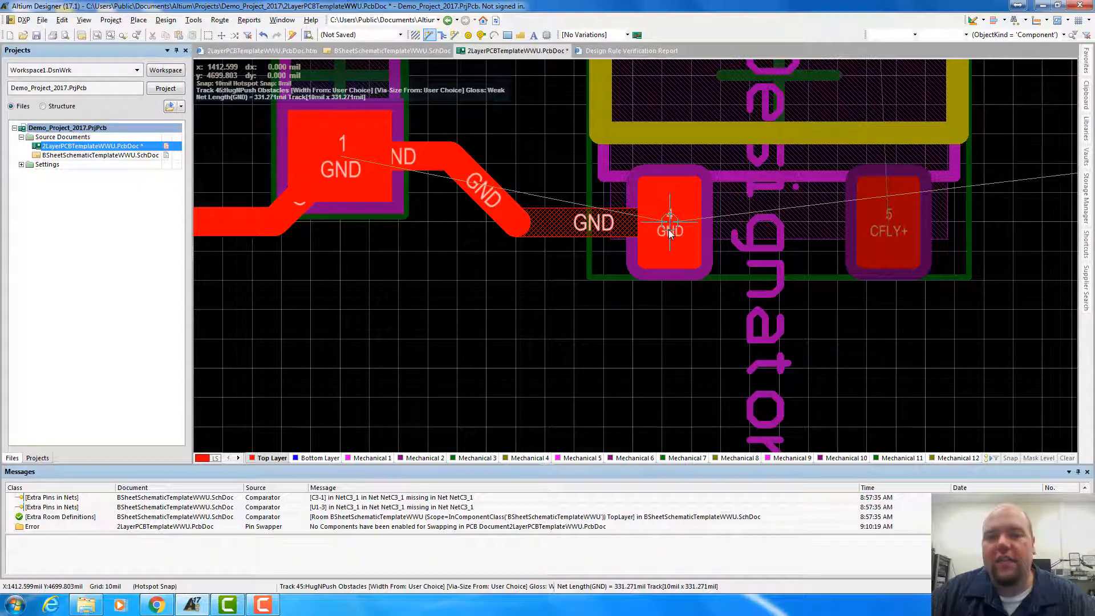
left_click(668, 230)
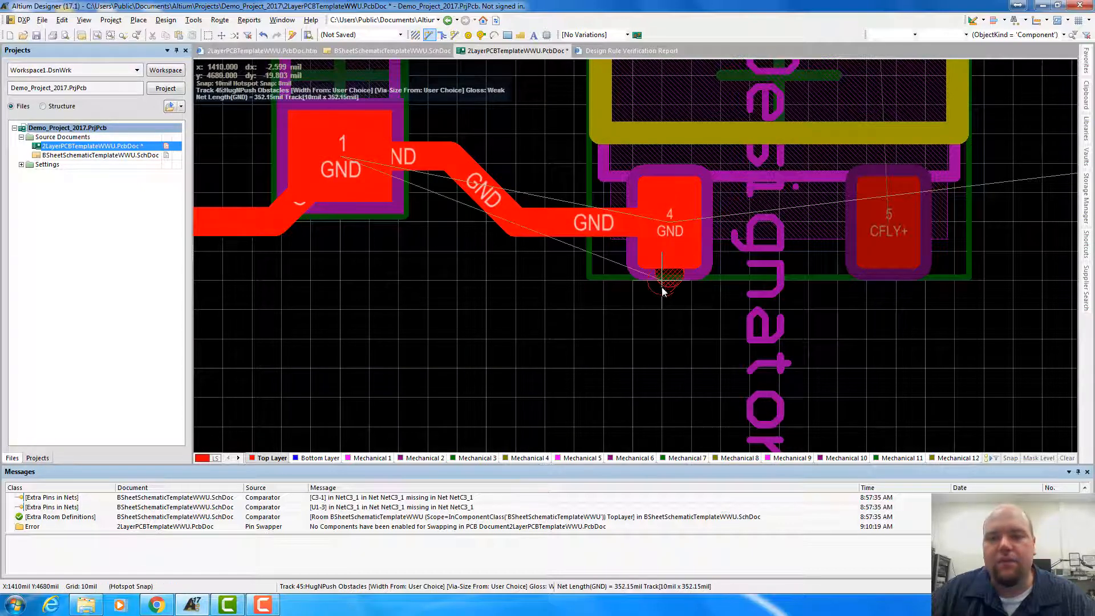
Extend the GND track from U1 pin 4 below the CFLY+ pad and diagonally up to the right capacitor's GND pad
scroll(745, 369, "down", 2, "ctrl")
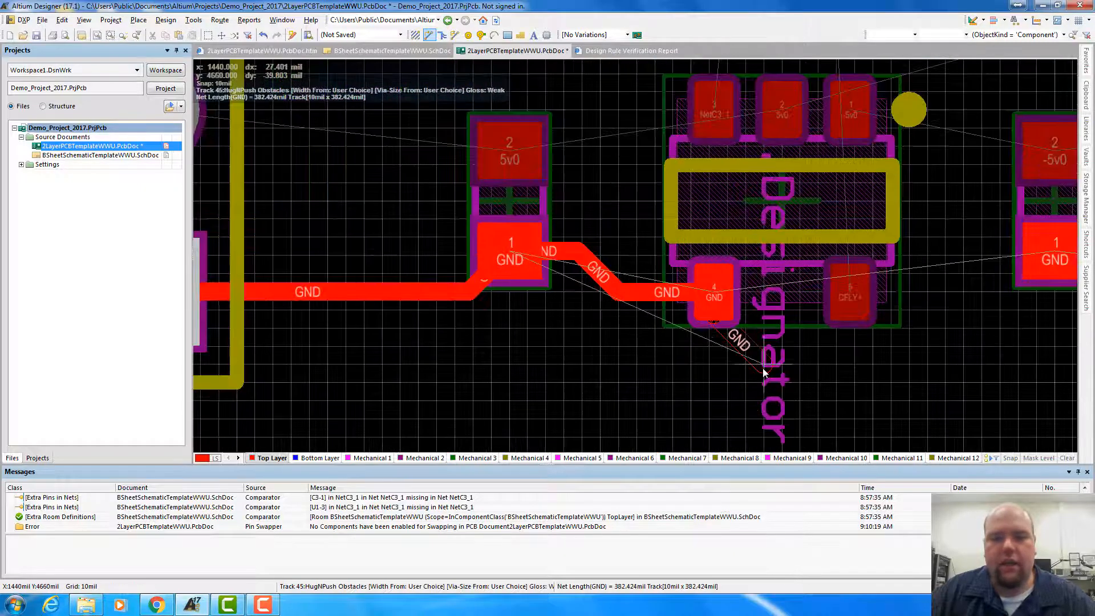
scroll(764, 372, "down", 1, "ctrl")
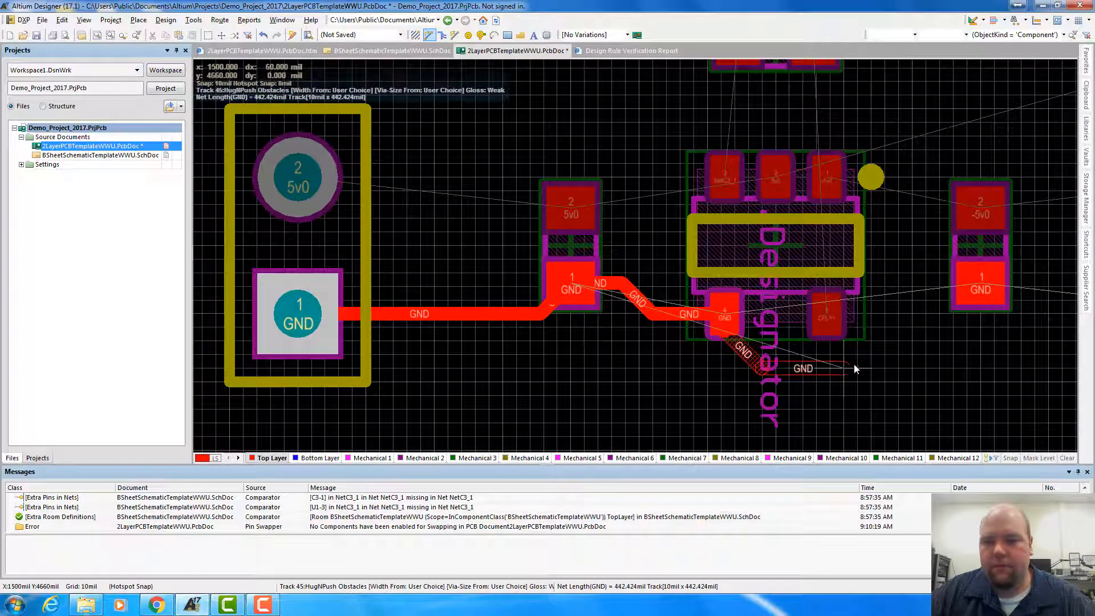
left_click(925, 368)
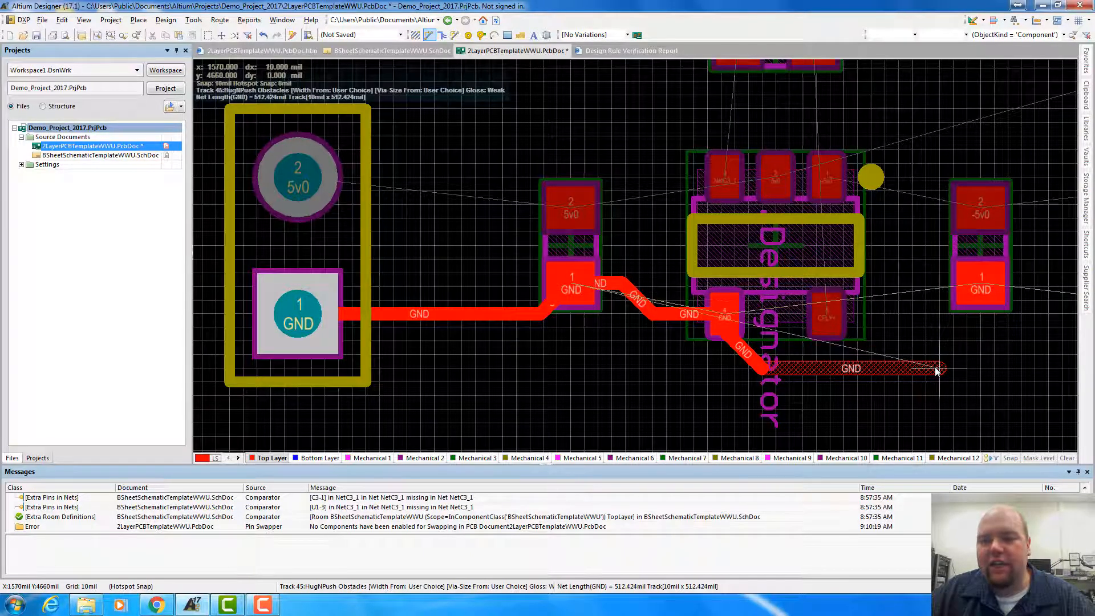
left_click(937, 370)
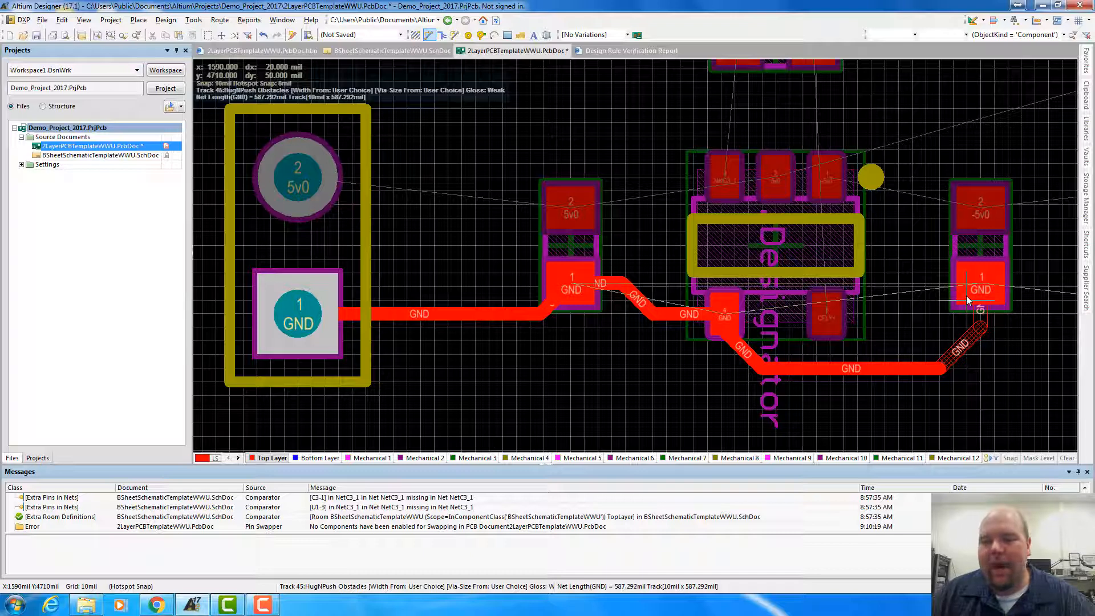
key("space")
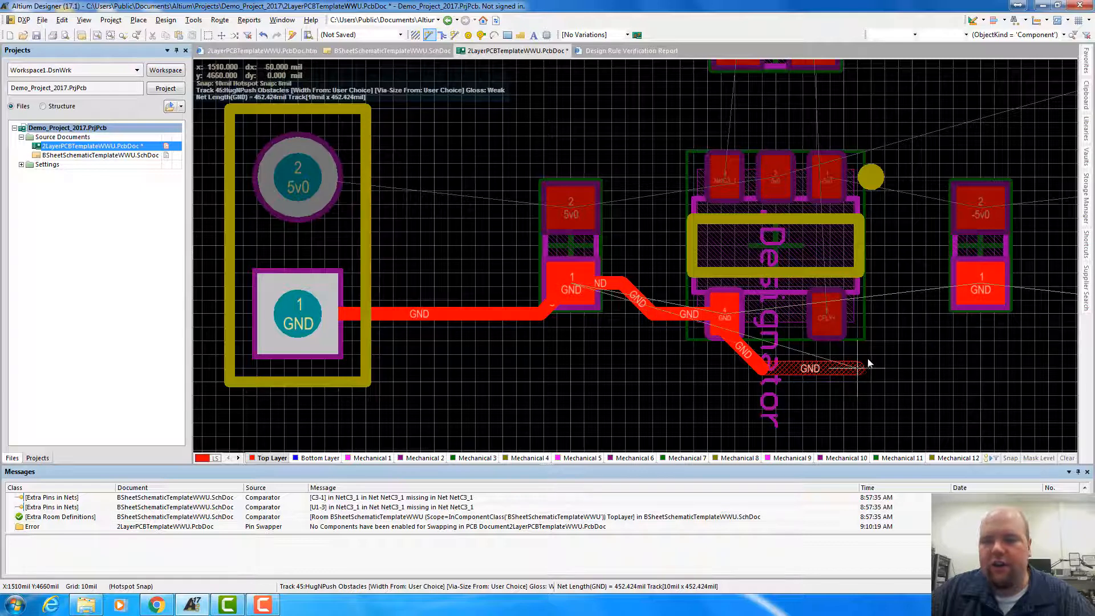
left_click(979, 287)
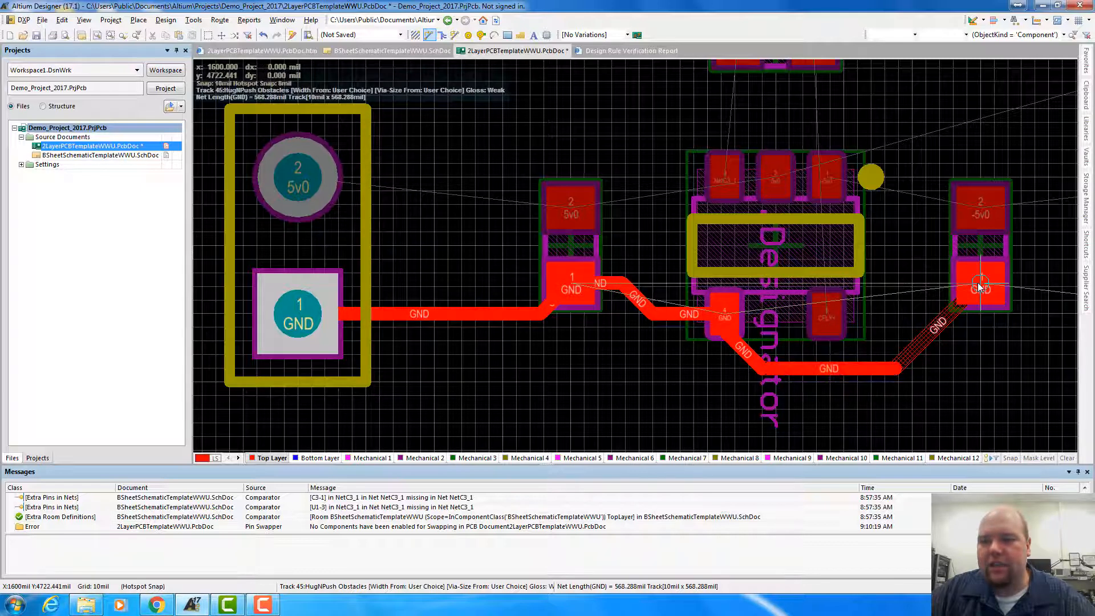
left_click(979, 287)
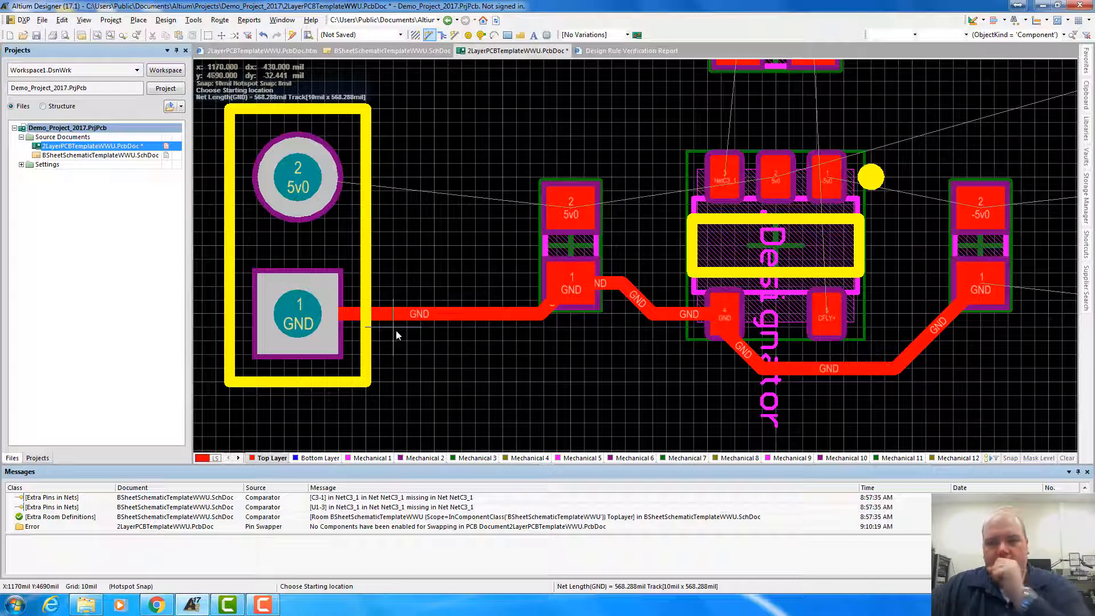
Route NetC3_1 from U1 pin 3 up to pad 1 of capacitor C3 with the track width set to 18 mil
scroll(402, 339, "down", 1)
scroll(767, 259, "up", 3)
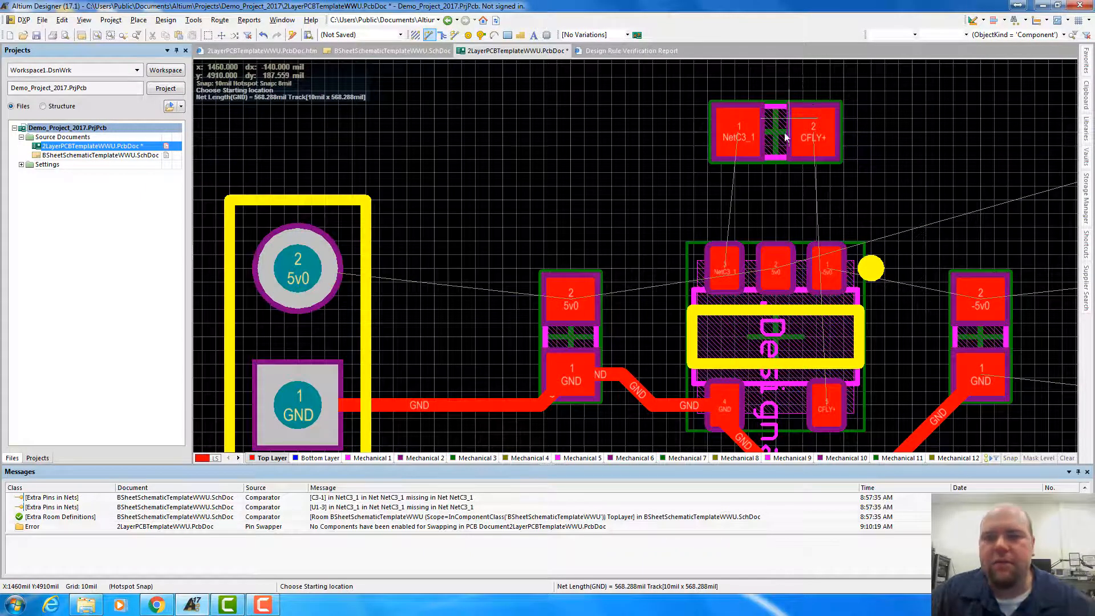
left_click(722, 269)
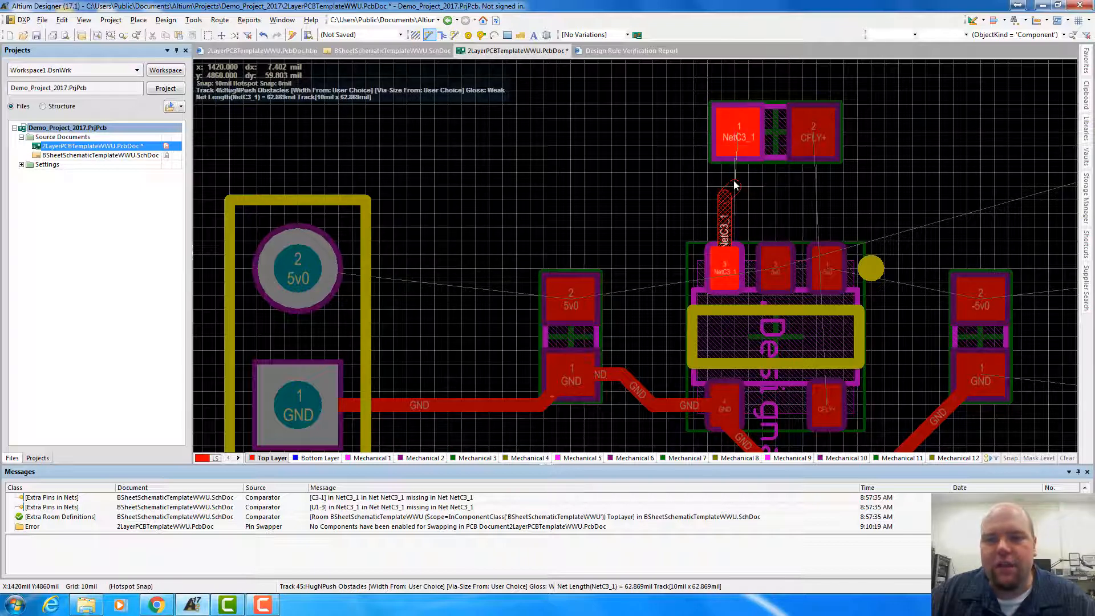
key("Tab")
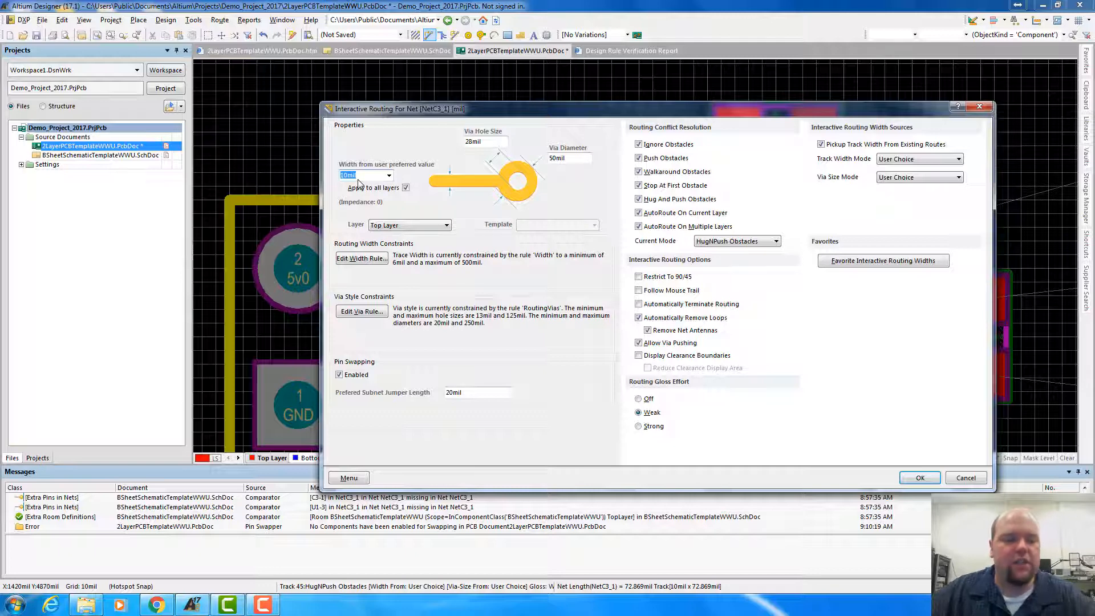
type("18")
key("Return")
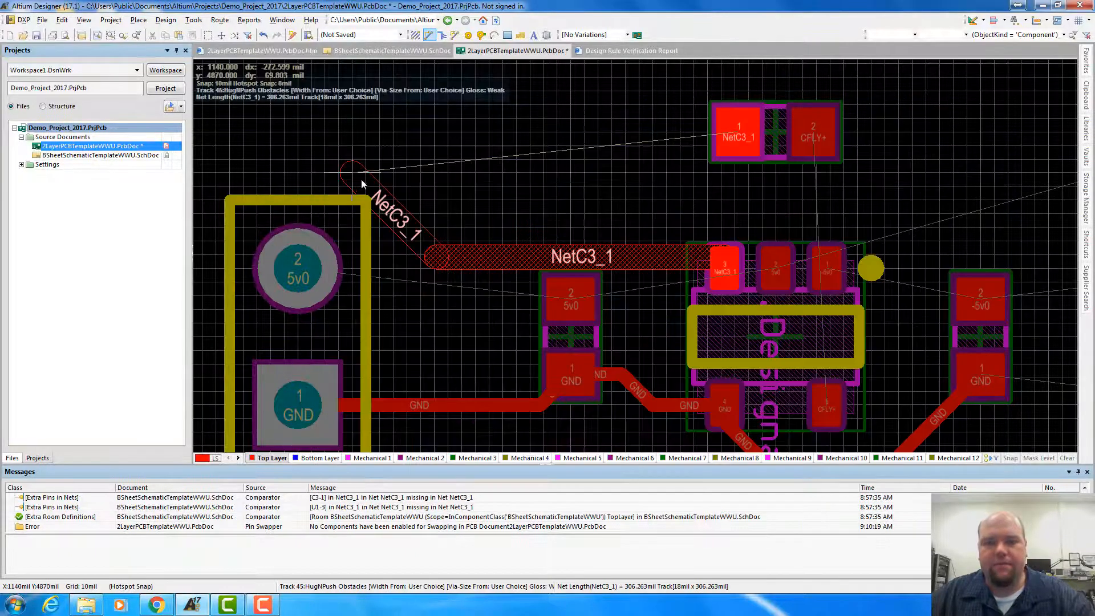
left_click(736, 138)
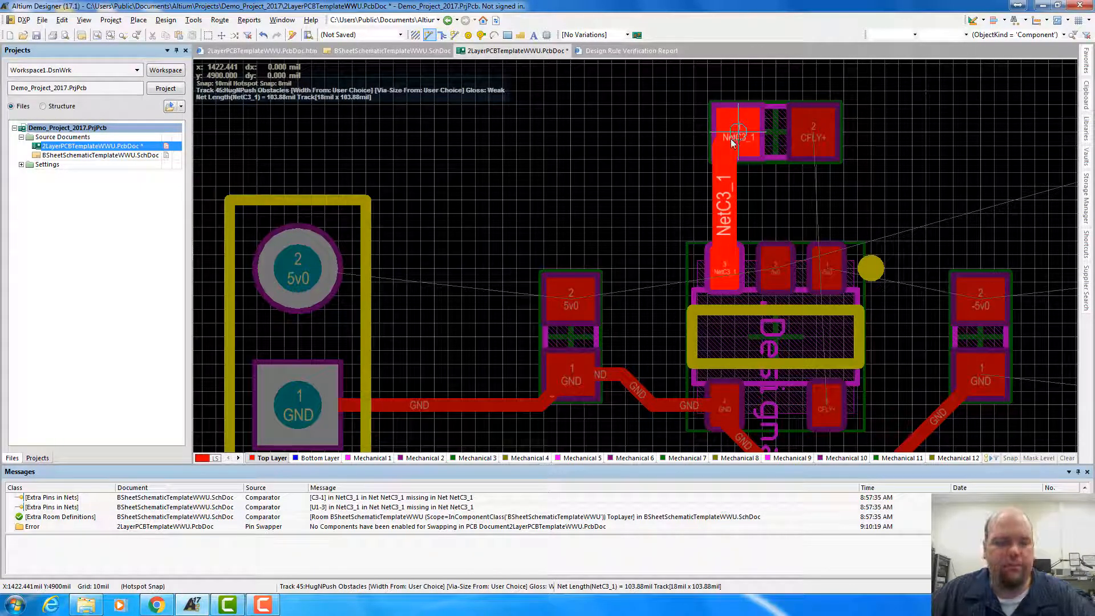
right_click(732, 142)
Route CFLY+ with an 18 mil track from C3 pad 2 around the outside of U1 pin 1 to U1 pin 5
left_click(813, 137)
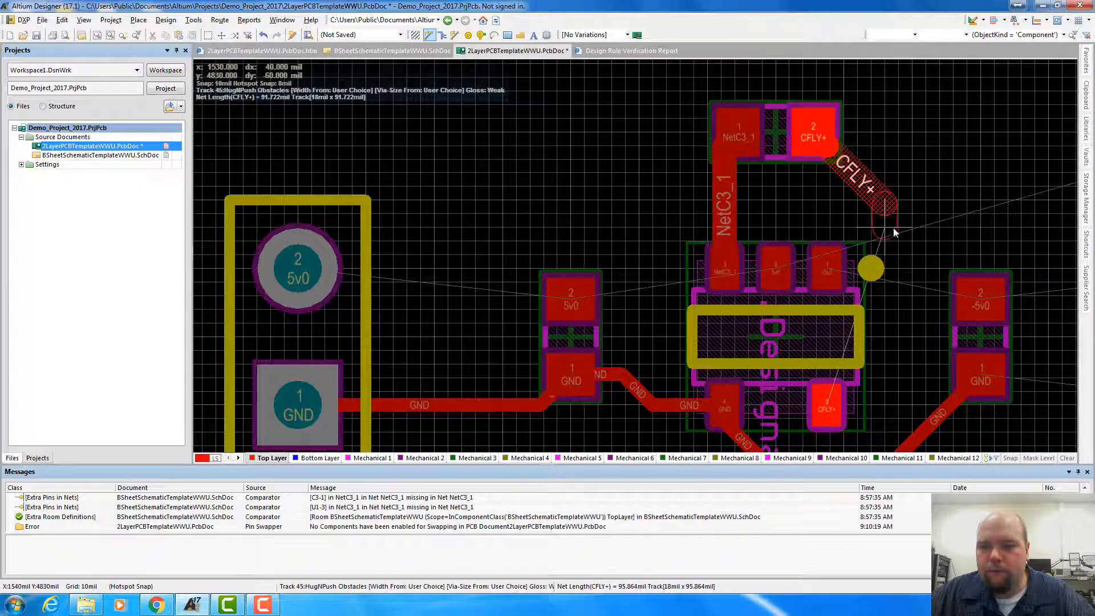
left_click(883, 251)
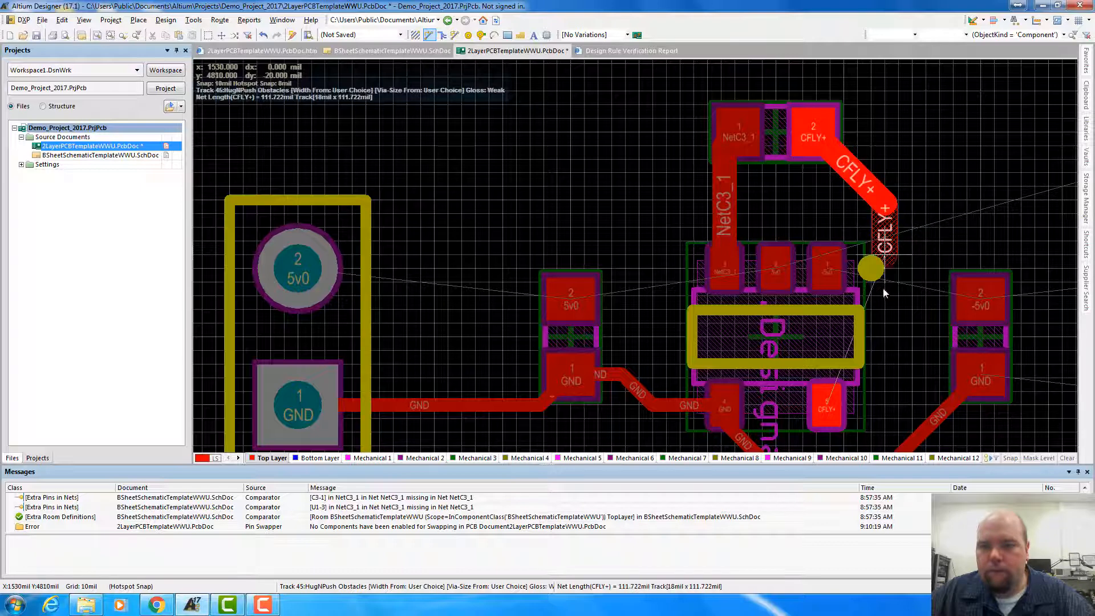
left_click(828, 408)
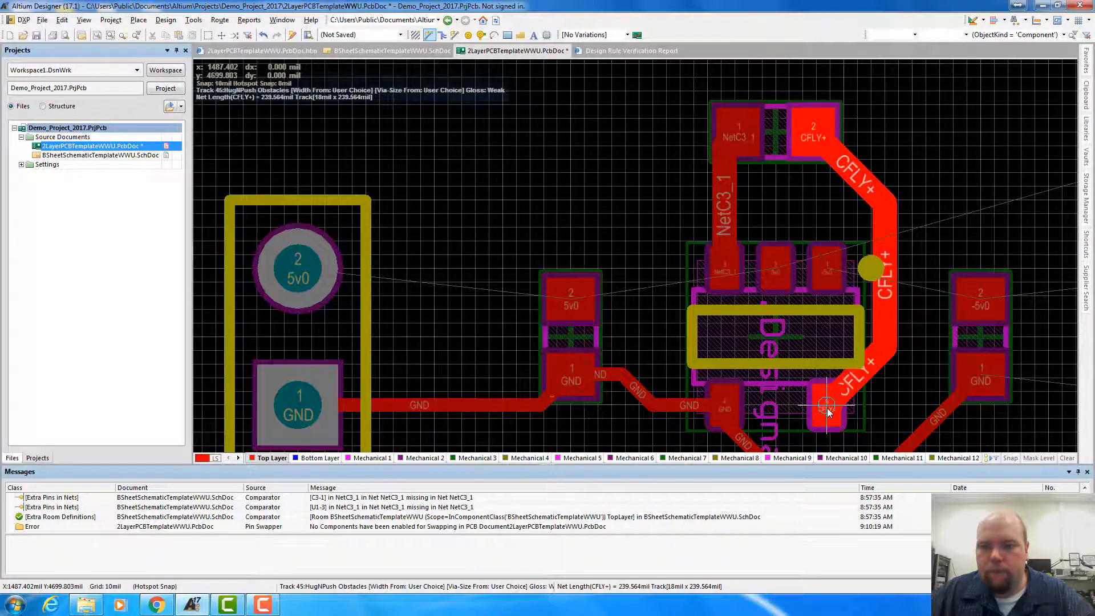
Route 5v0 with an 18 mil track from the two-pin header's pin 2 through the left capacitor's 5v0 pad to U1 pin 2
scroll(798, 354, "down", 3)
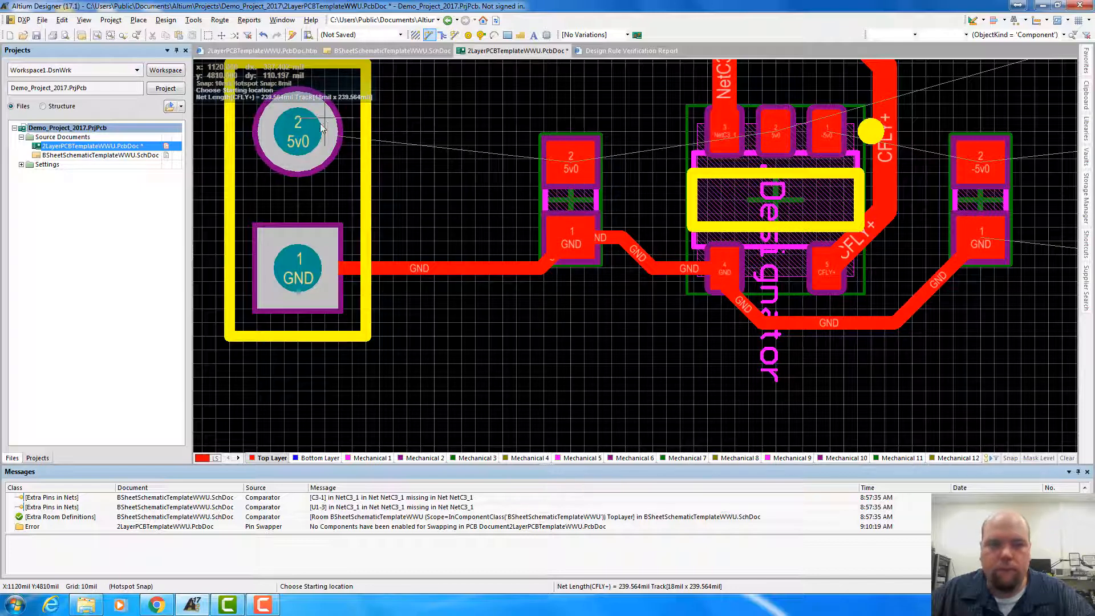
left_click(295, 135)
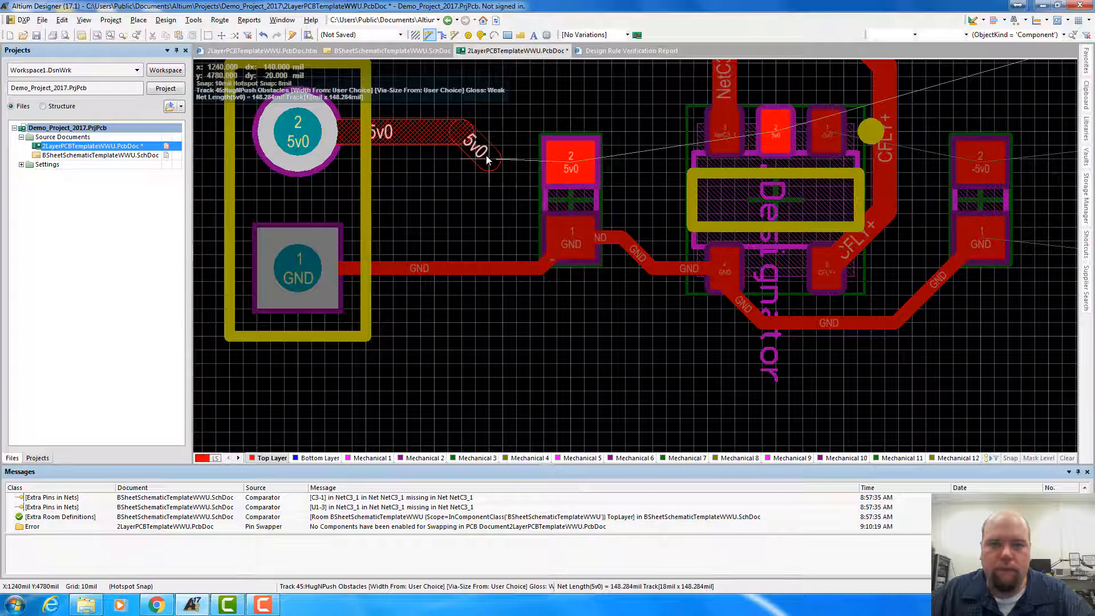
left_click(572, 160)
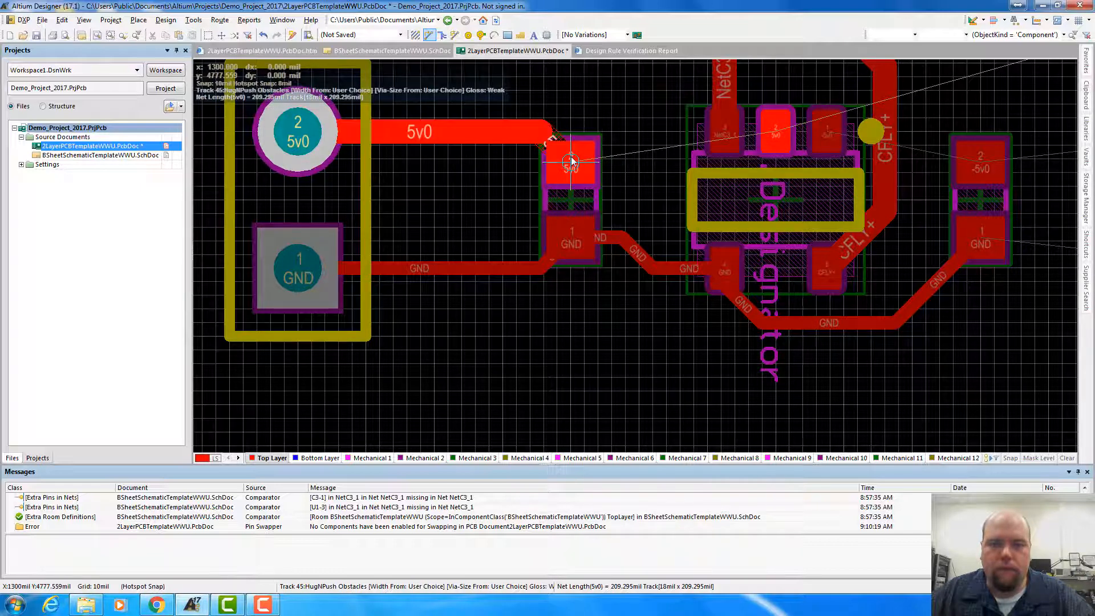
left_click(666, 191)
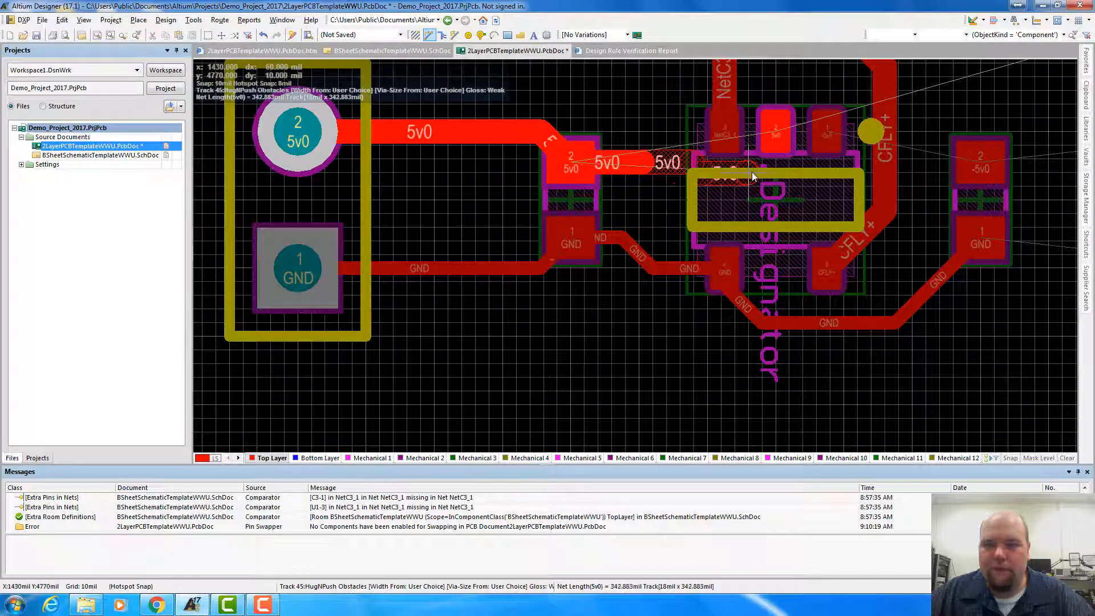
left_click(748, 187)
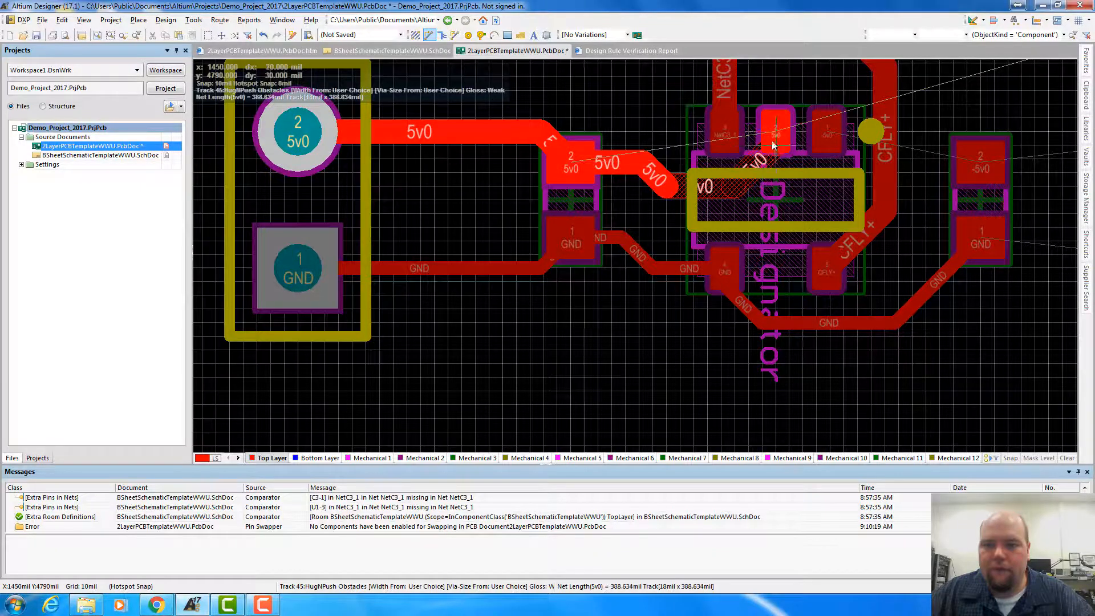
left_click(772, 140)
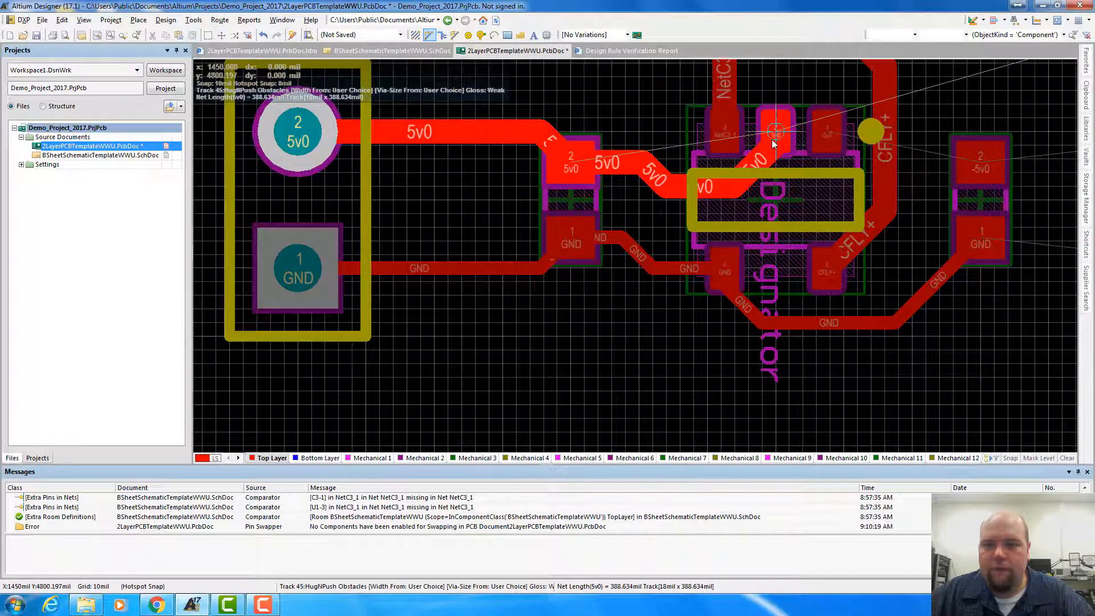
right_click(772, 139)
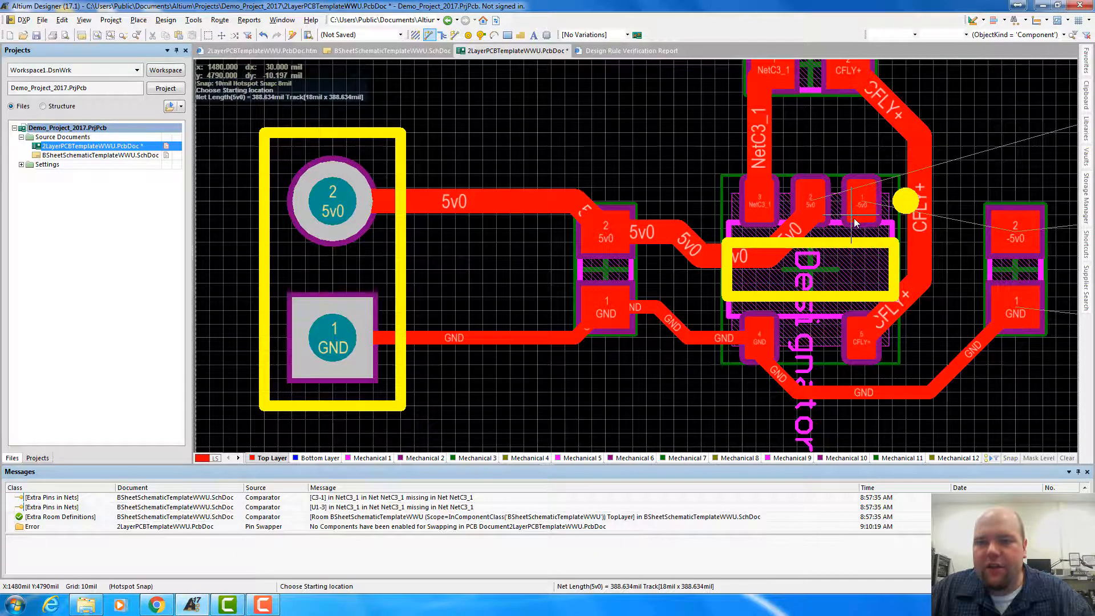
Route a short vertical 18 mil -5v0 stub from U1 pin 1 down into the body of U1
scroll(855, 222, "down", 1)
left_click(859, 163)
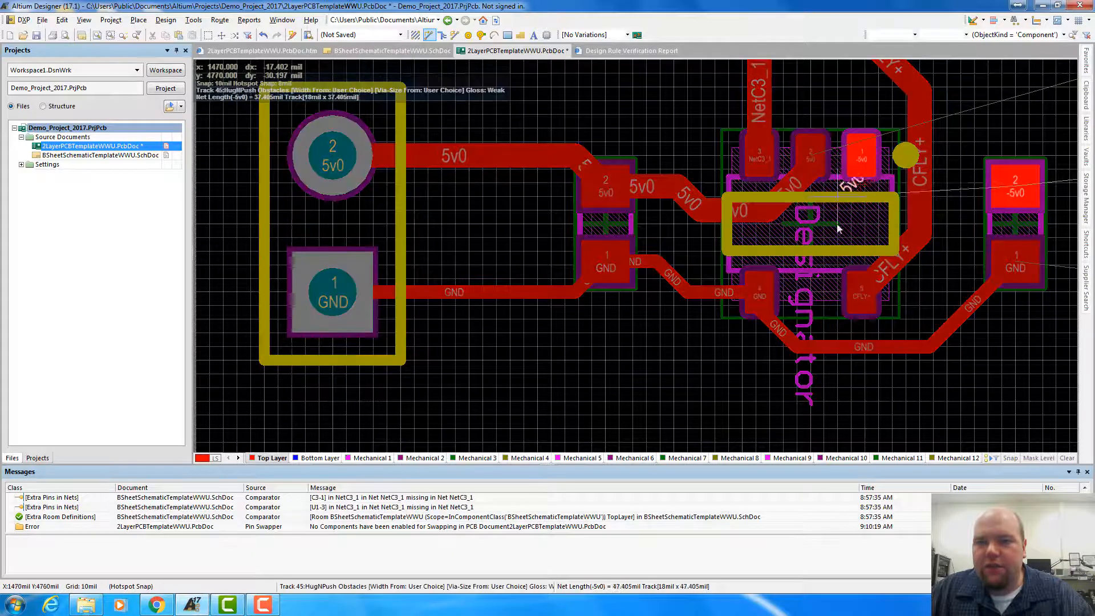
left_click(809, 252)
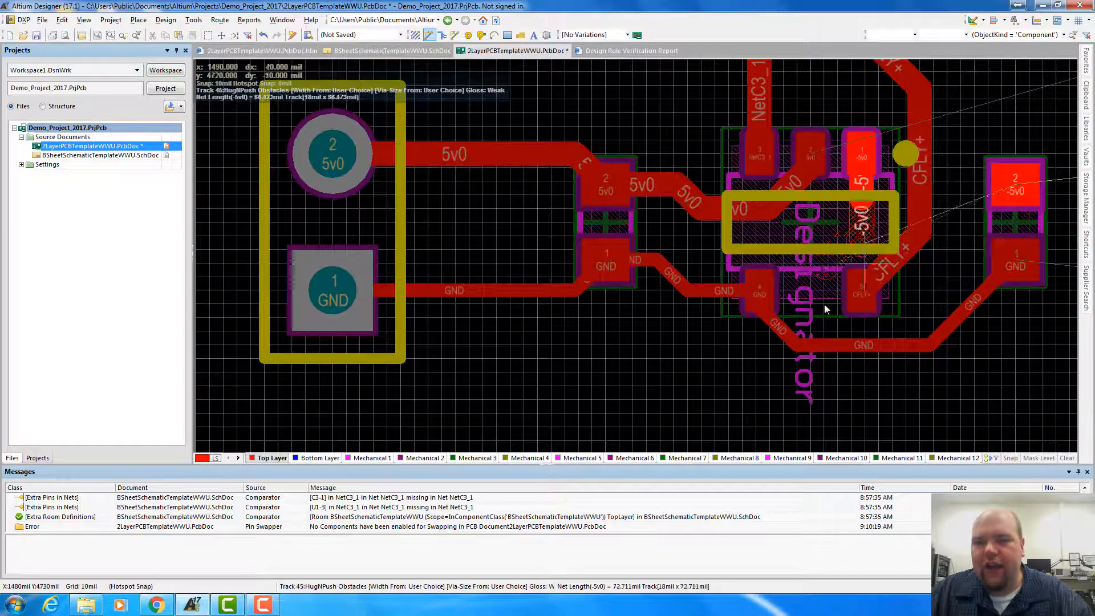
right_click(855, 250)
right_click(869, 221)
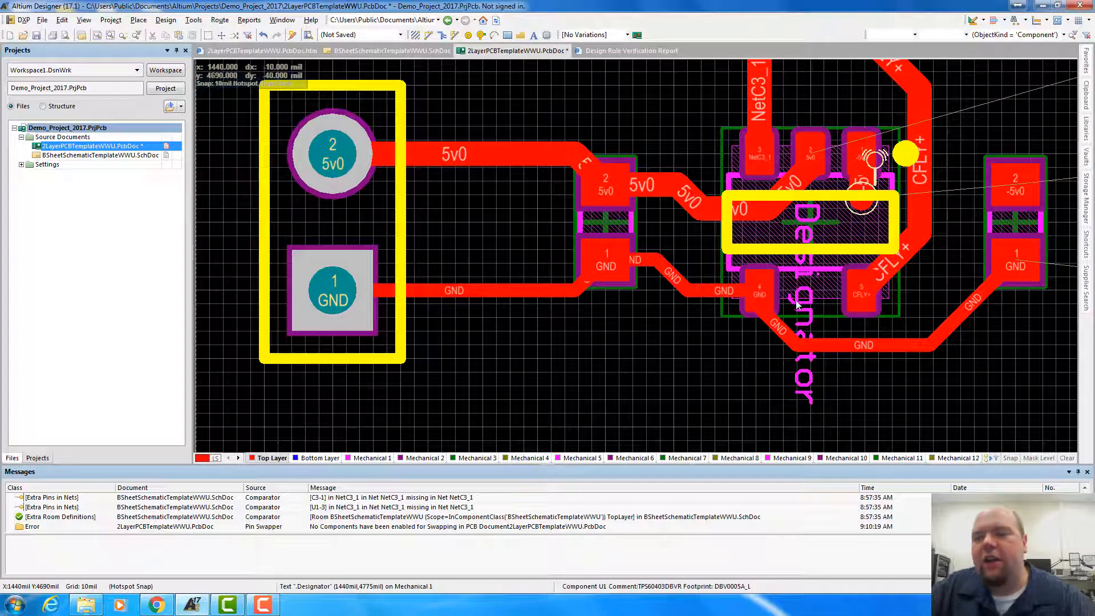
Move the horizontal GND segment below U1 down 20 mil and shift the diagonal GND segment by the right capacitor outward
left_click(838, 345)
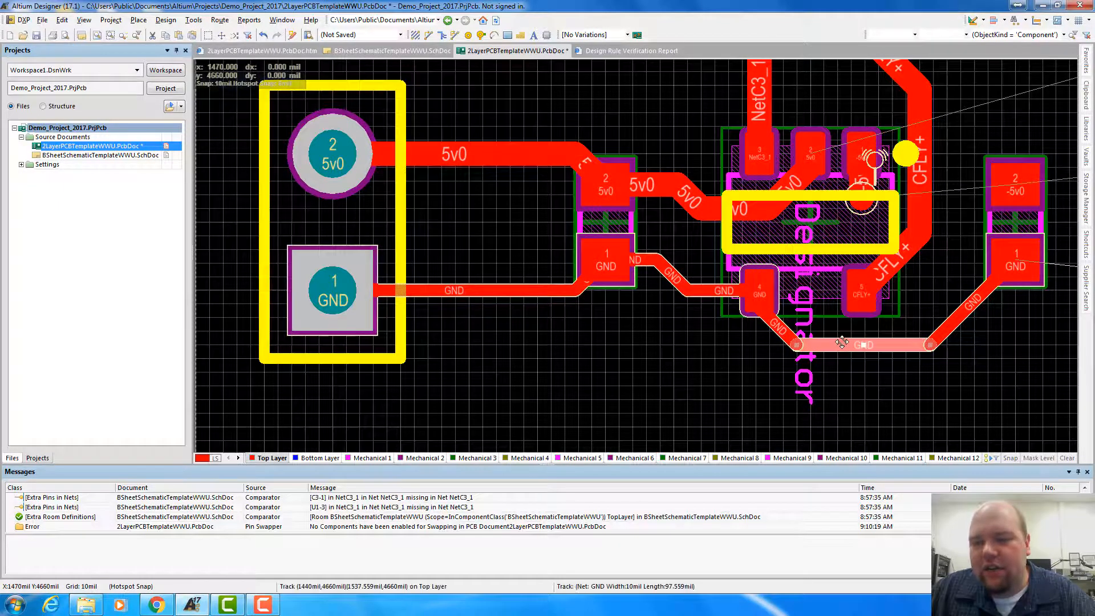
left_click_drag(842, 342, 841, 343)
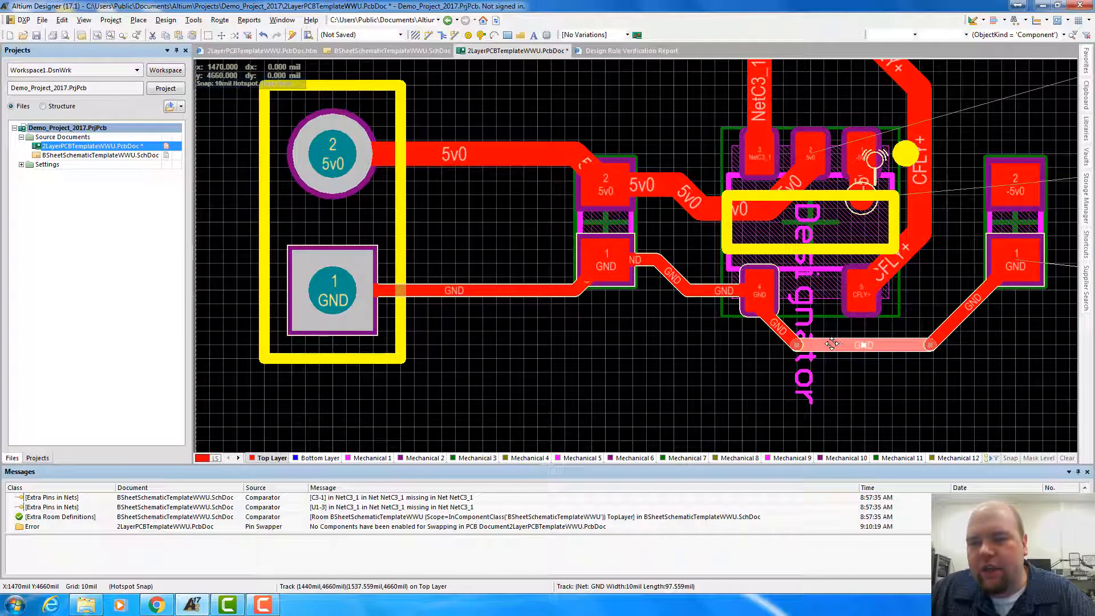
left_click_drag(833, 344, 833, 368)
left_click(939, 334)
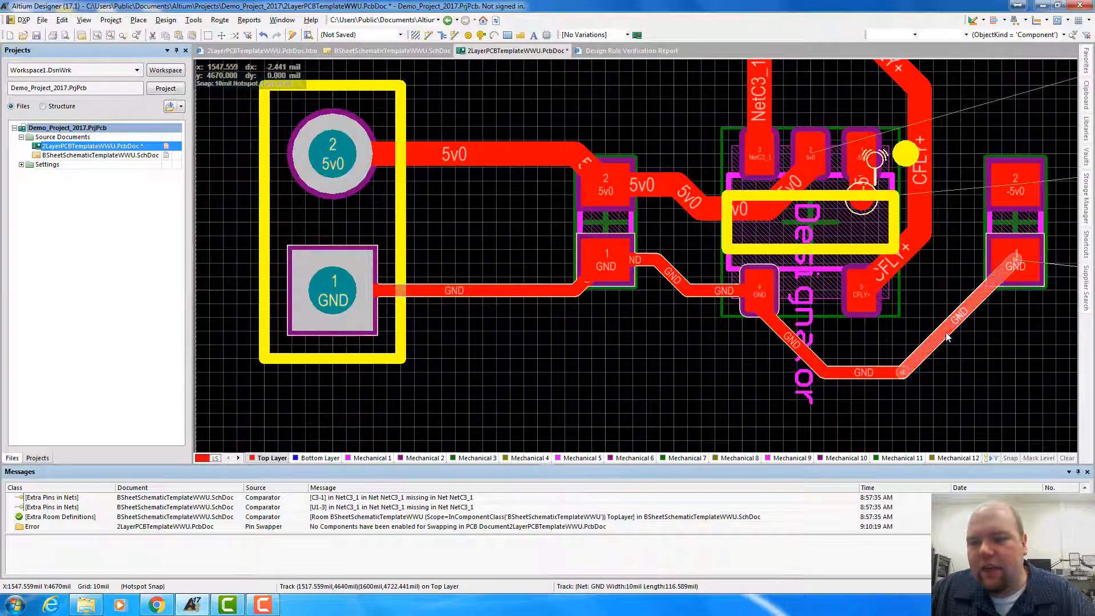
left_click_drag(934, 338, 964, 345)
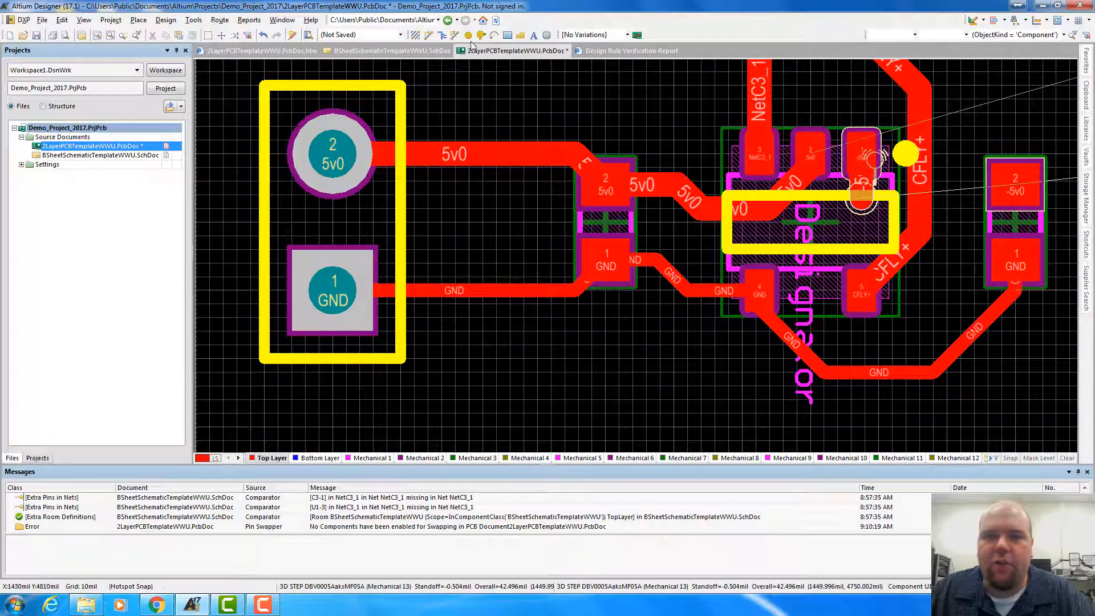
Route -5v0 from the stub under U1 between pins 4 and 5, inside the GND track, to the right capacitor's -5v0 pad
left_click(429, 35)
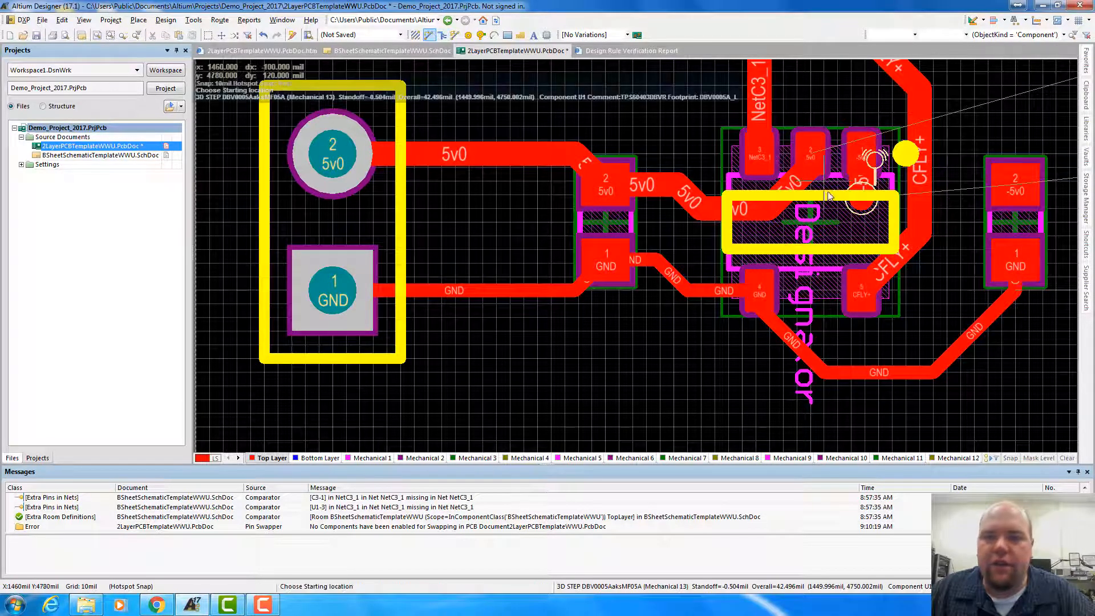
left_click(859, 203)
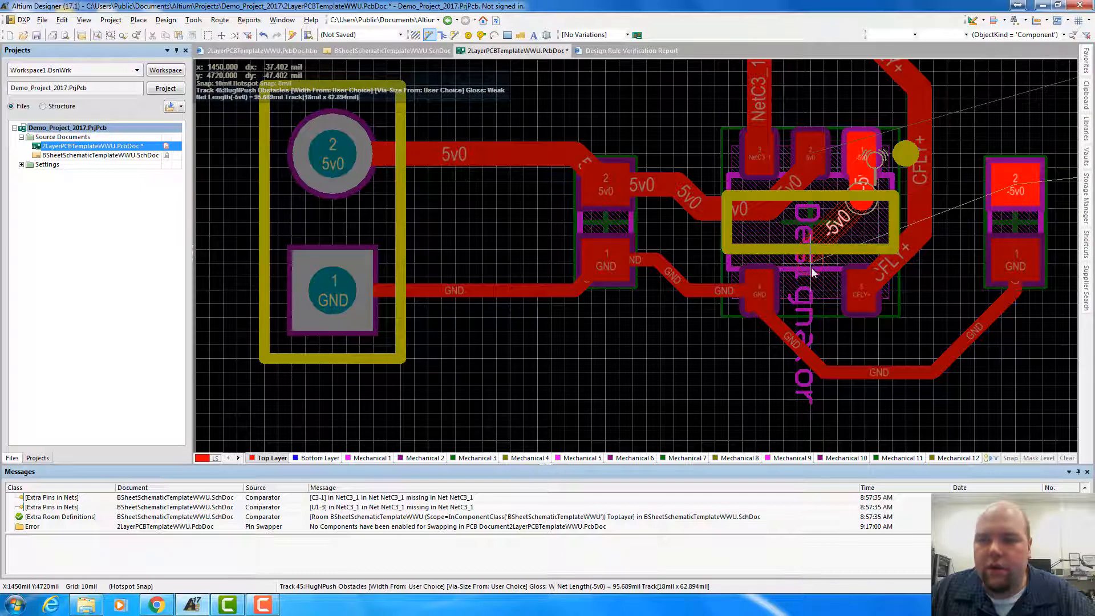
left_click(815, 313)
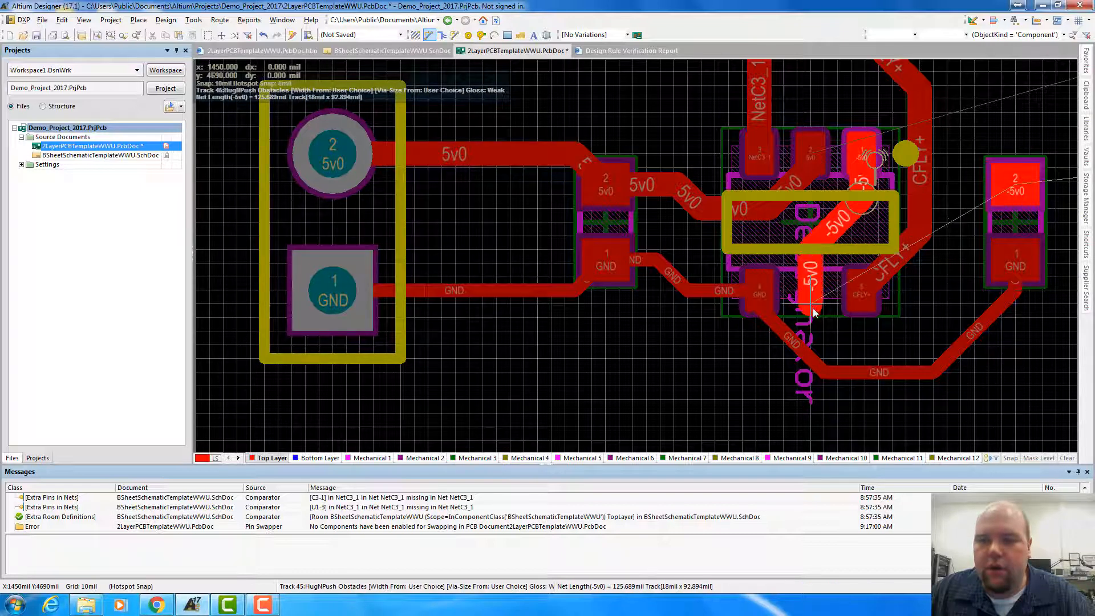
left_click(888, 345)
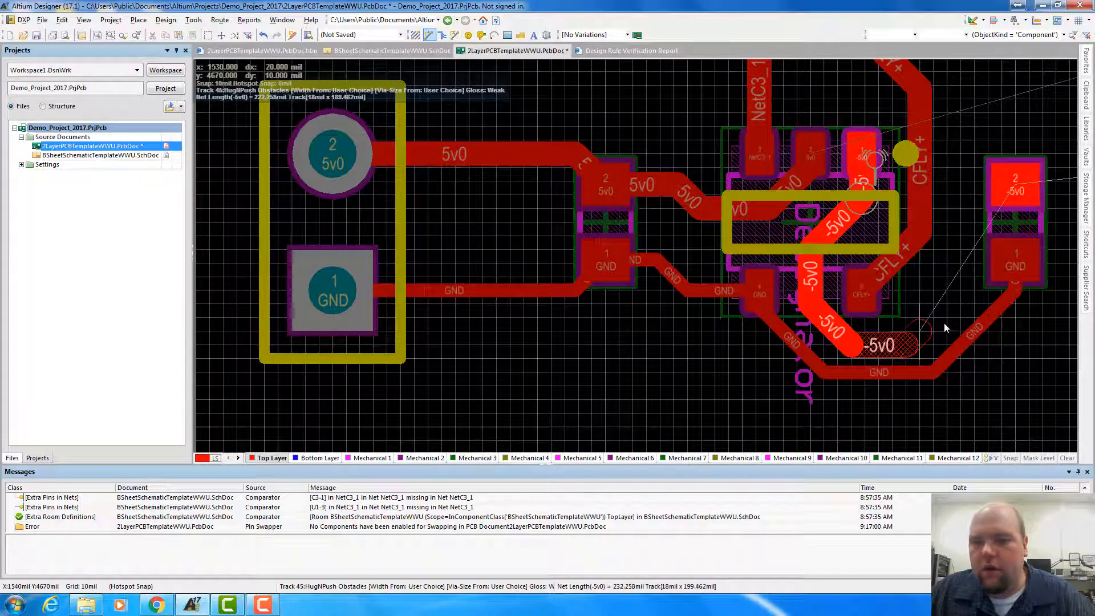
left_click(958, 274)
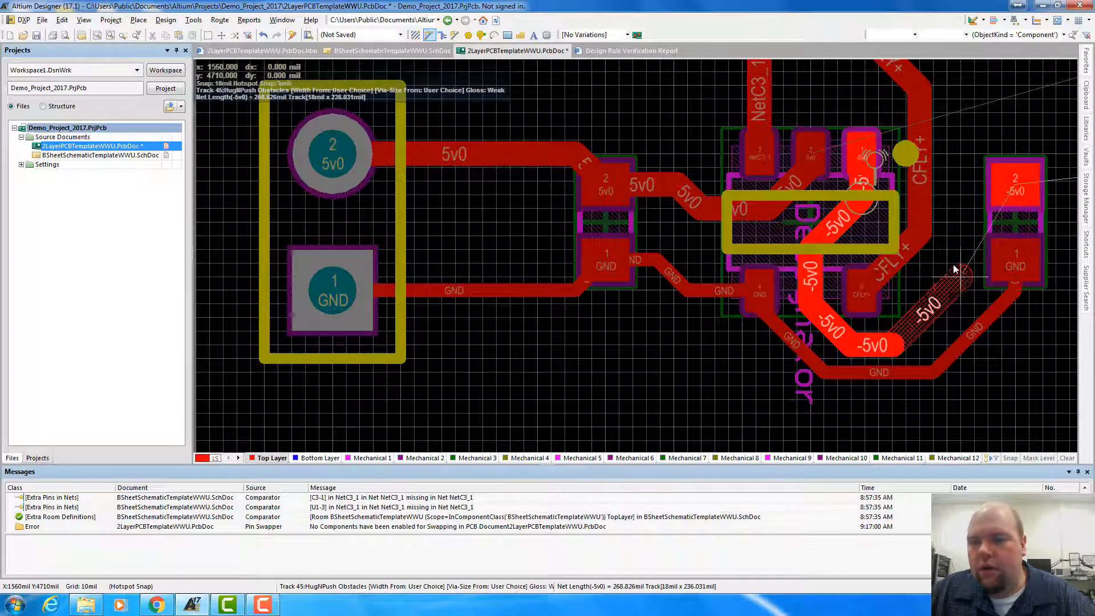
left_click(962, 209)
left_click(990, 183)
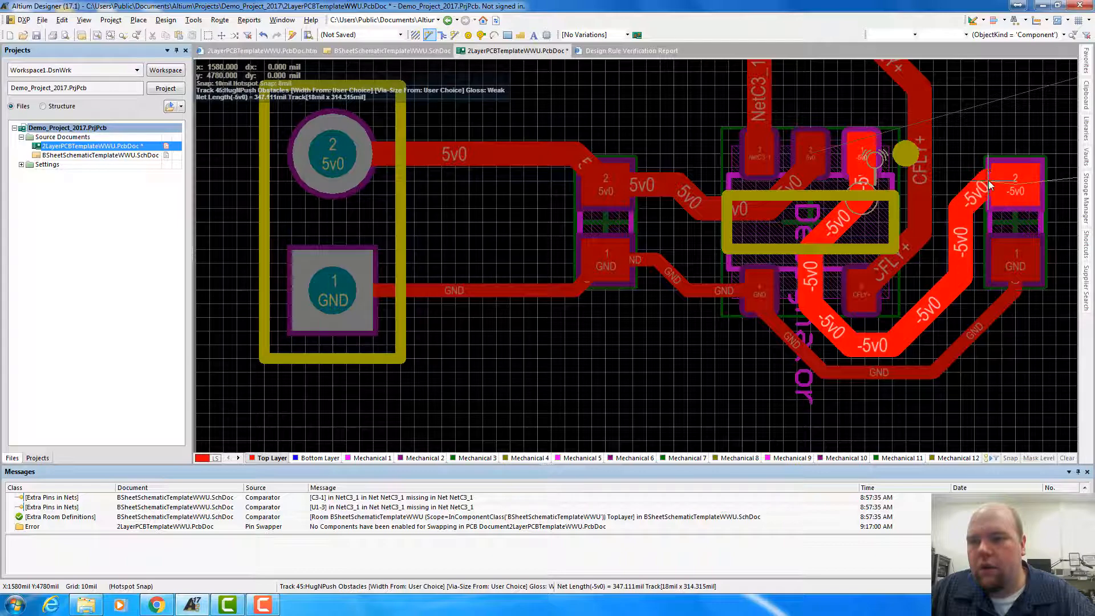
left_click(1019, 185)
Route 5v0 from the three-pin header's pin 1 over the top of C3 and down to the left capacitor's 5v0 pad
scroll(752, 149, "up", 3)
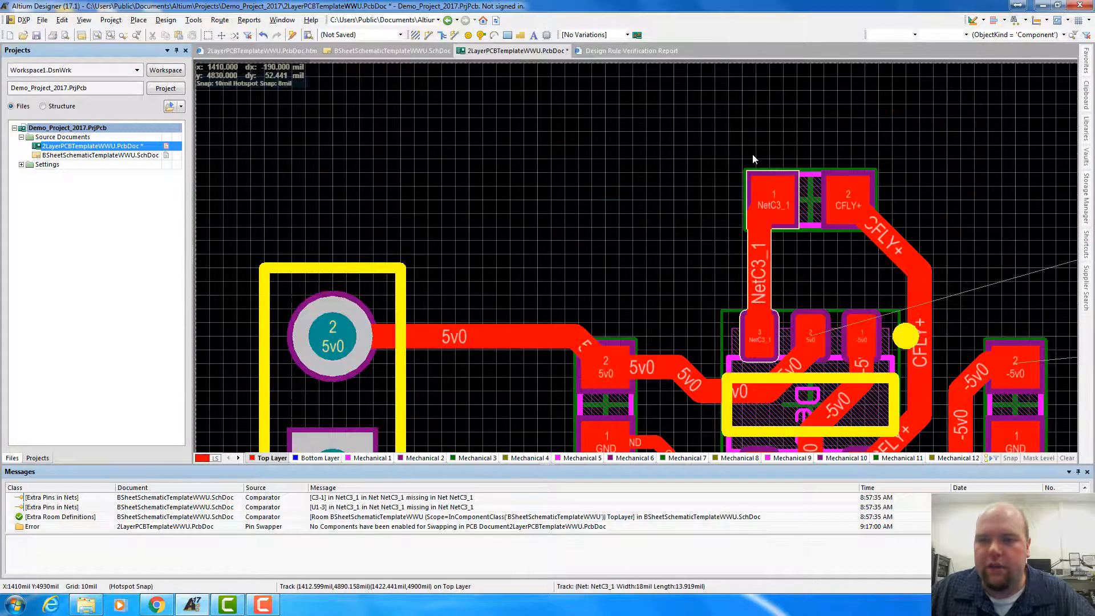
scroll(752, 154, "down", 3)
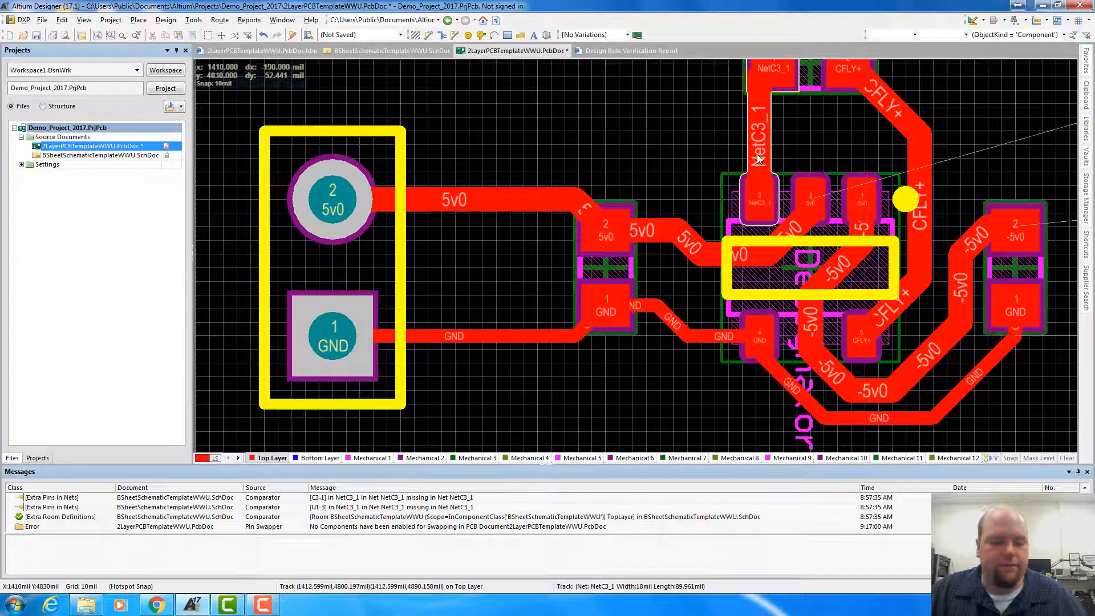
scroll(758, 154, "down", 2, "ctrl")
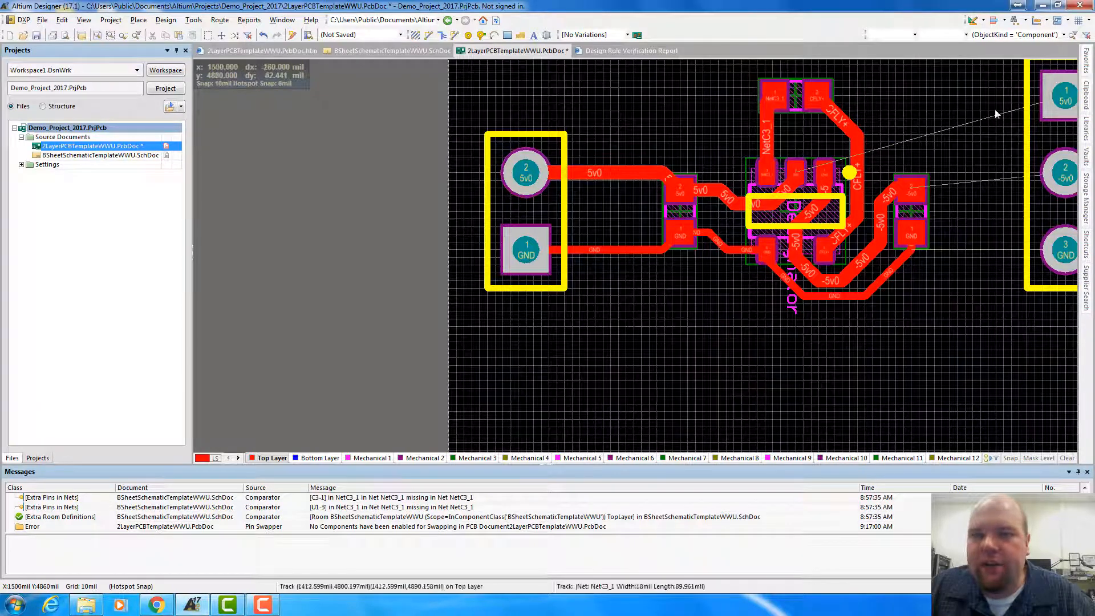
scroll(950, 152, "up", 2)
scroll(950, 149, "down", 1)
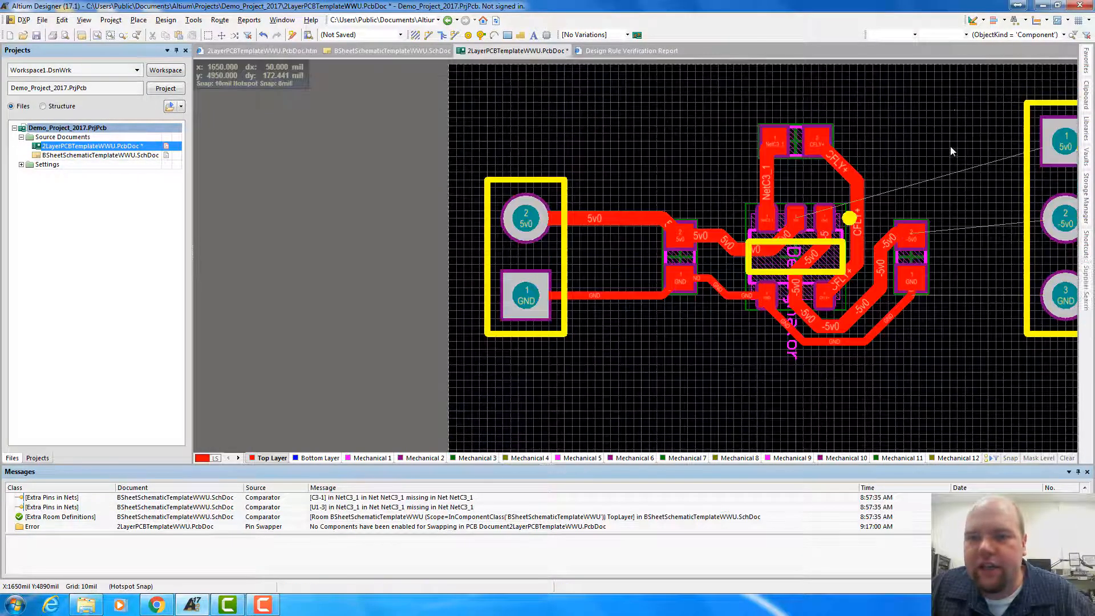
left_click(429, 36)
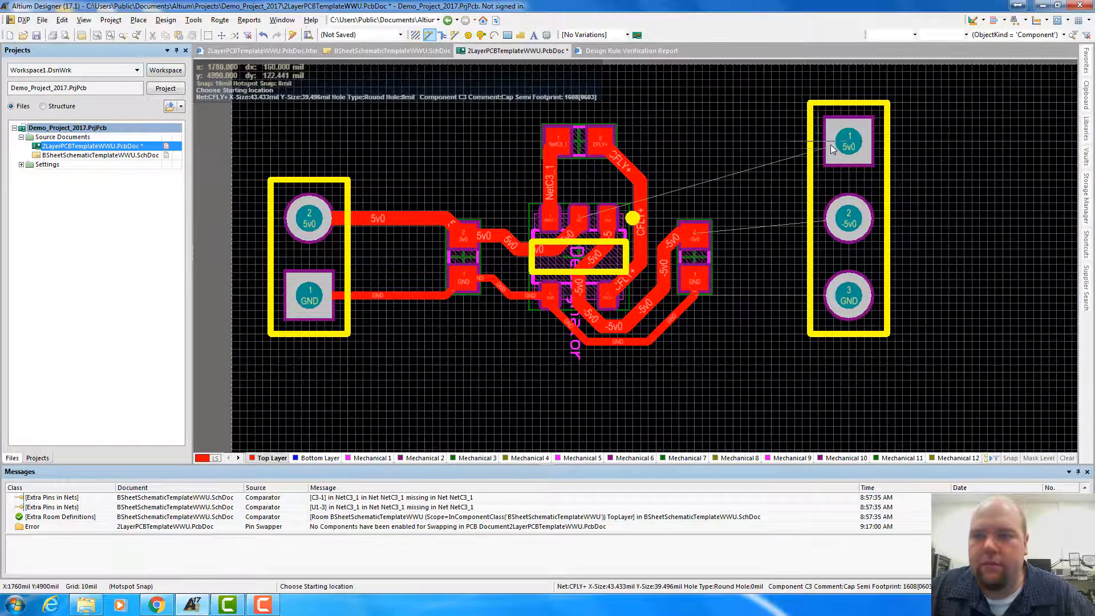
left_click(847, 143)
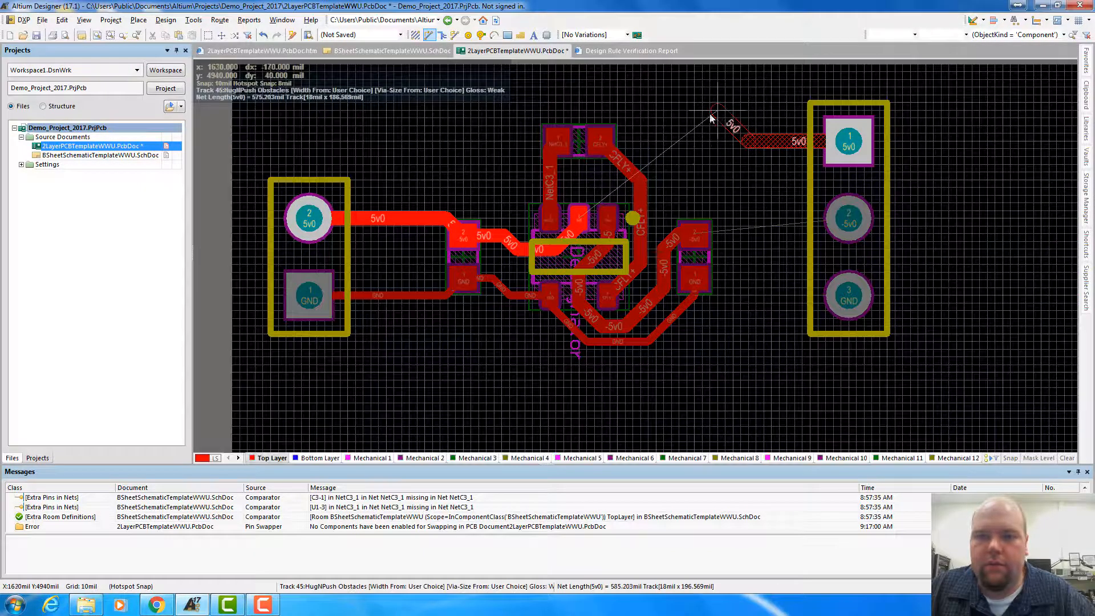
left_click(642, 114)
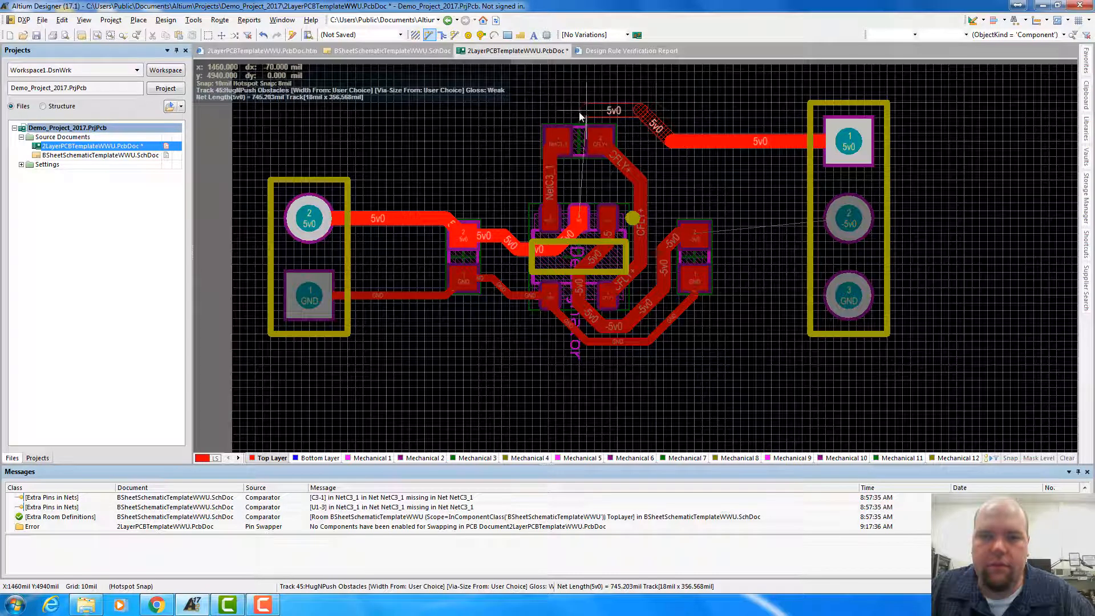
left_click(528, 110)
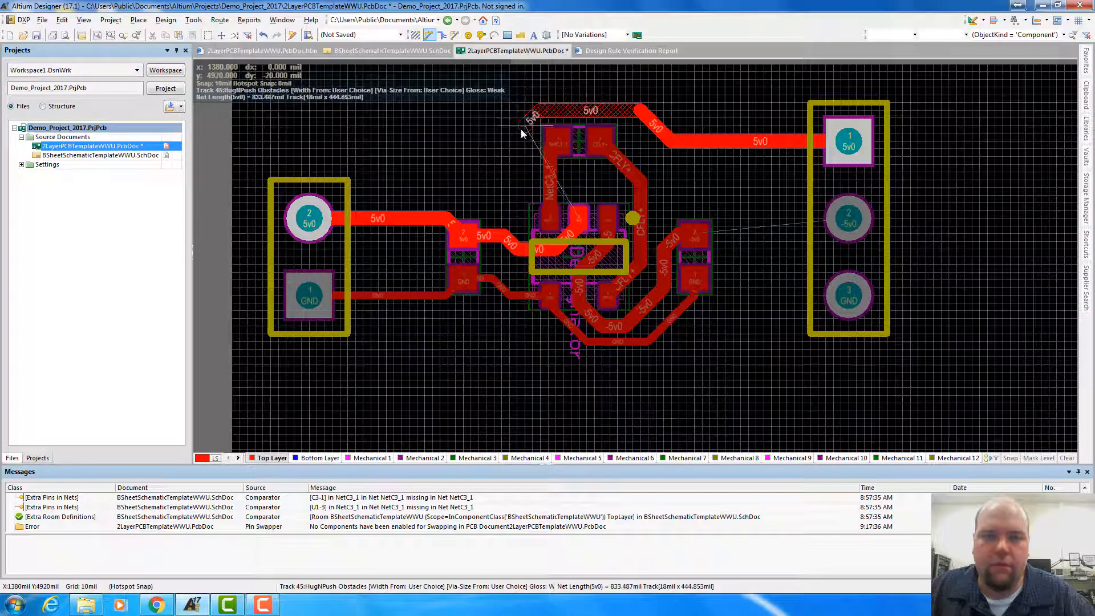
left_click(463, 165)
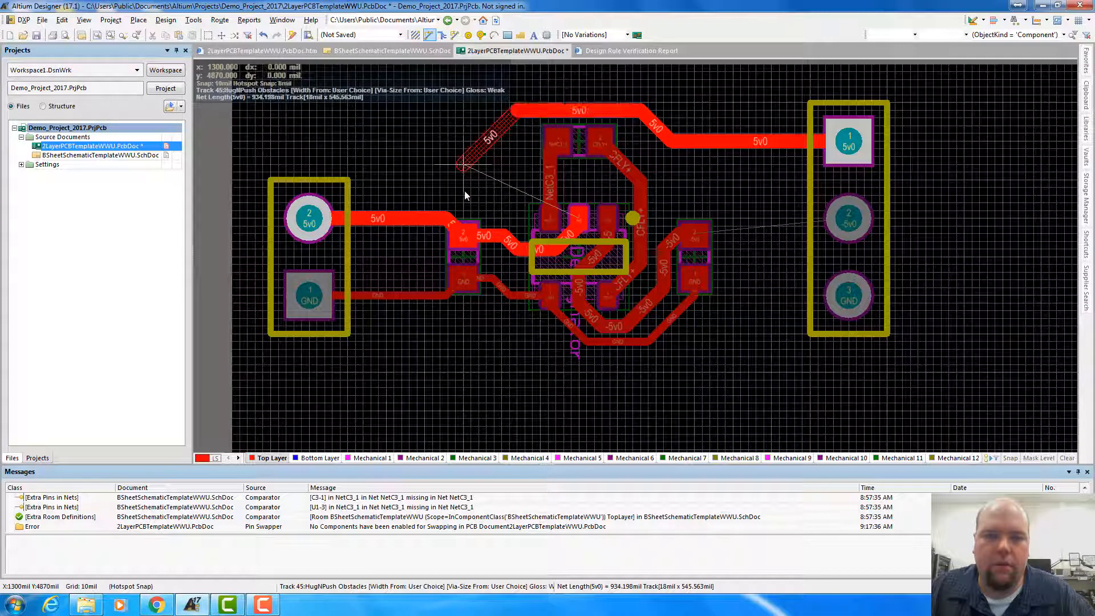
left_click(463, 235)
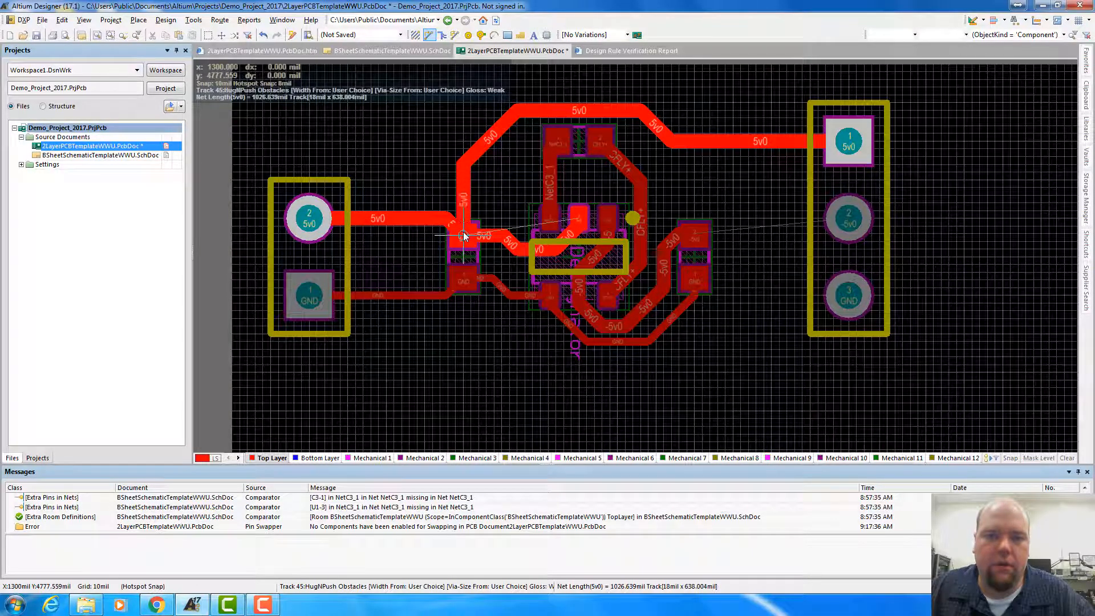
Route -5v0 from the right capacitor's -5v0 pad to pin 2 of the three-pin header with an 18 mil track
left_click(694, 235)
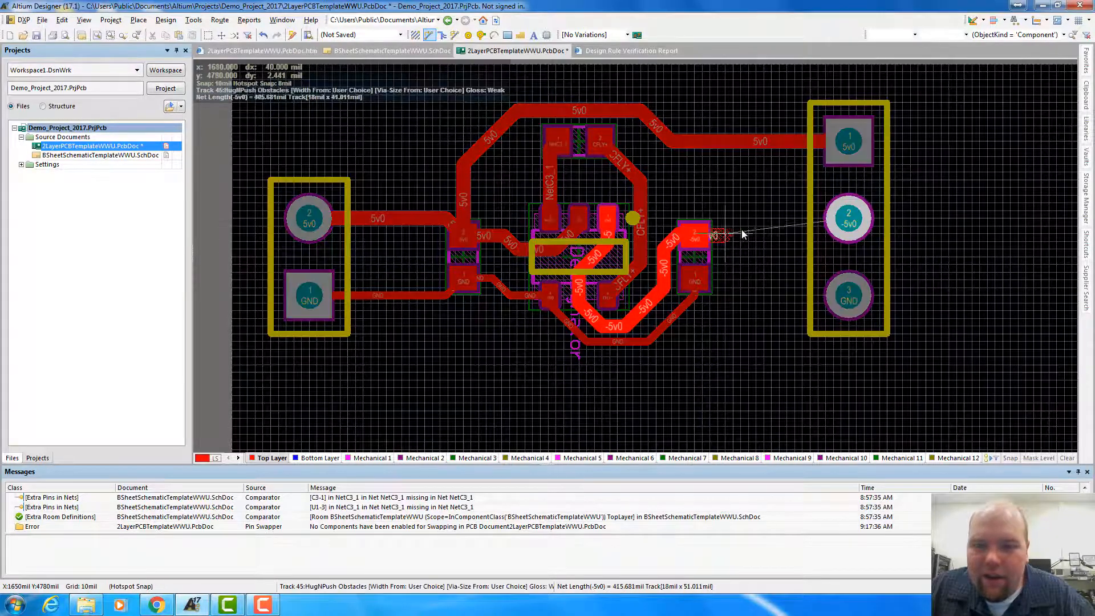
left_click(780, 221)
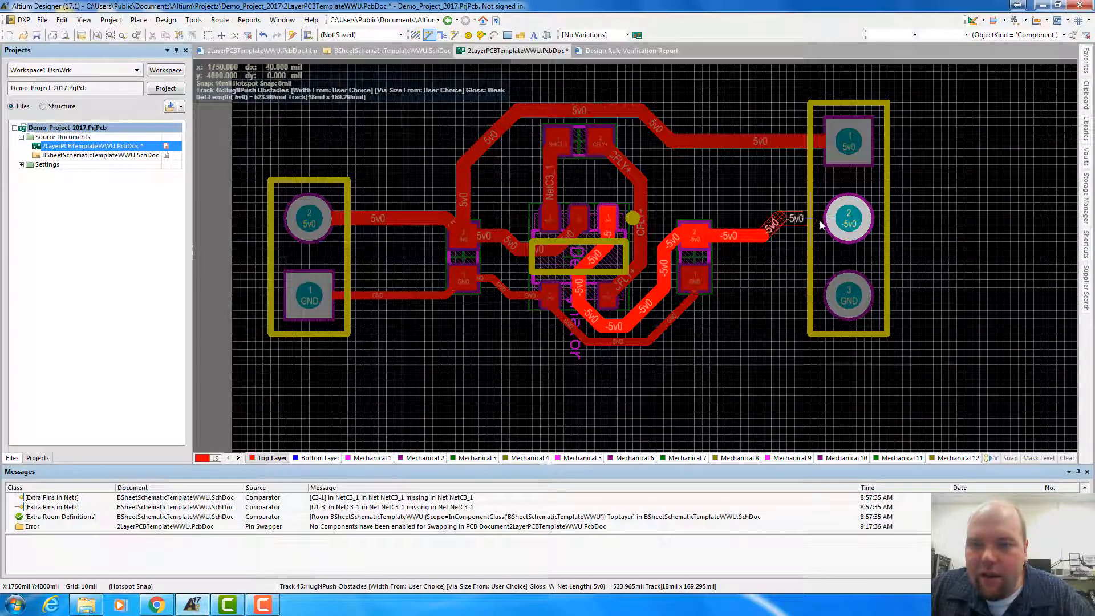
left_click(850, 221)
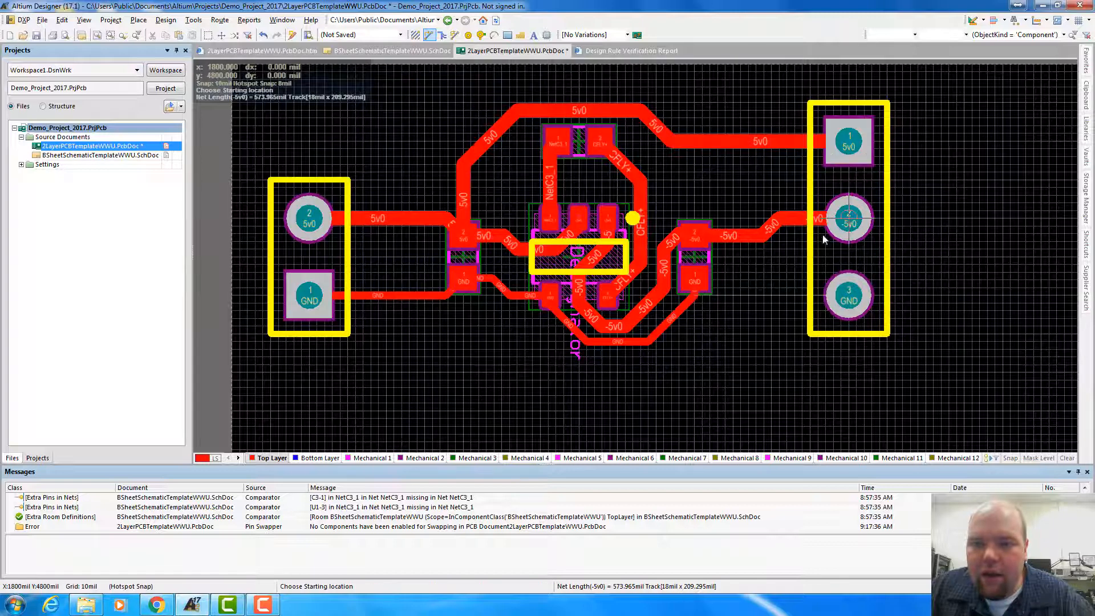
Route GND from the right capacitor's GND pad to pin 3 of the three-pin header with a 10 mil track
left_click(695, 285)
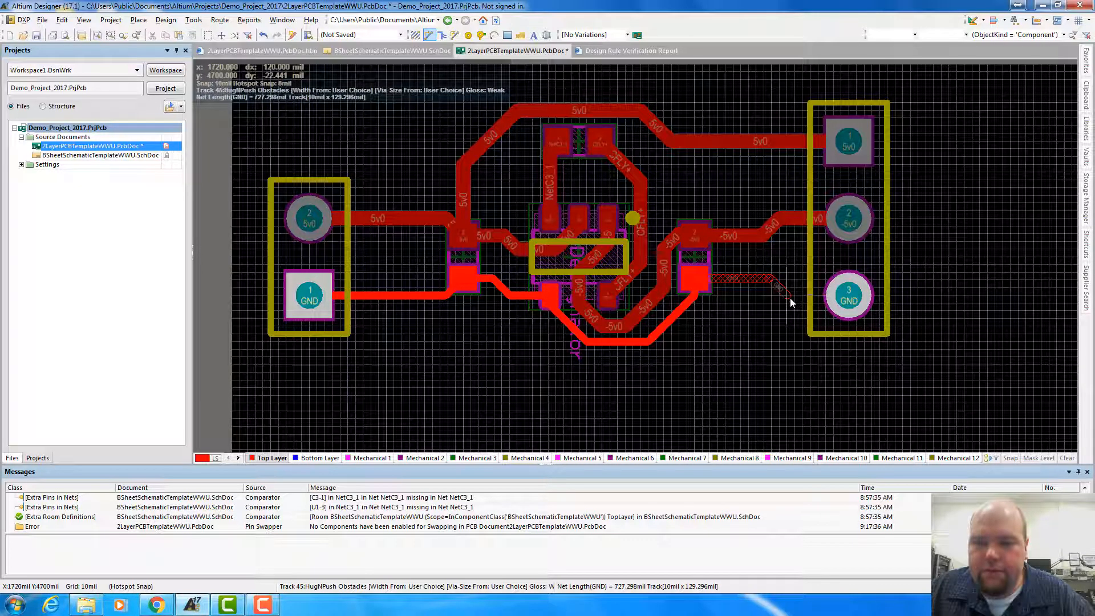
left_click(789, 298)
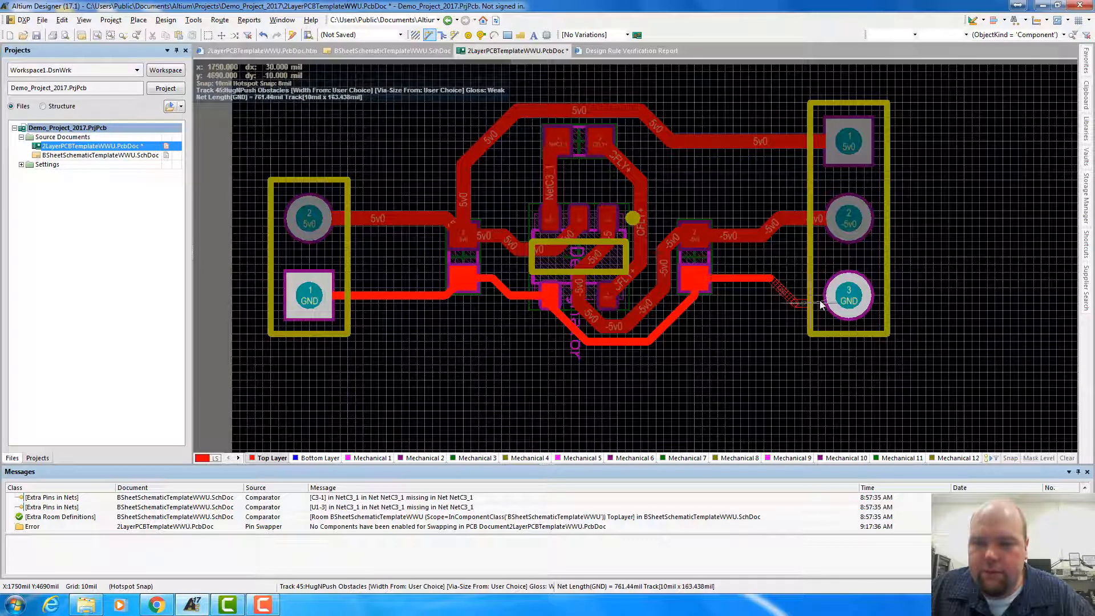
left_click(849, 299)
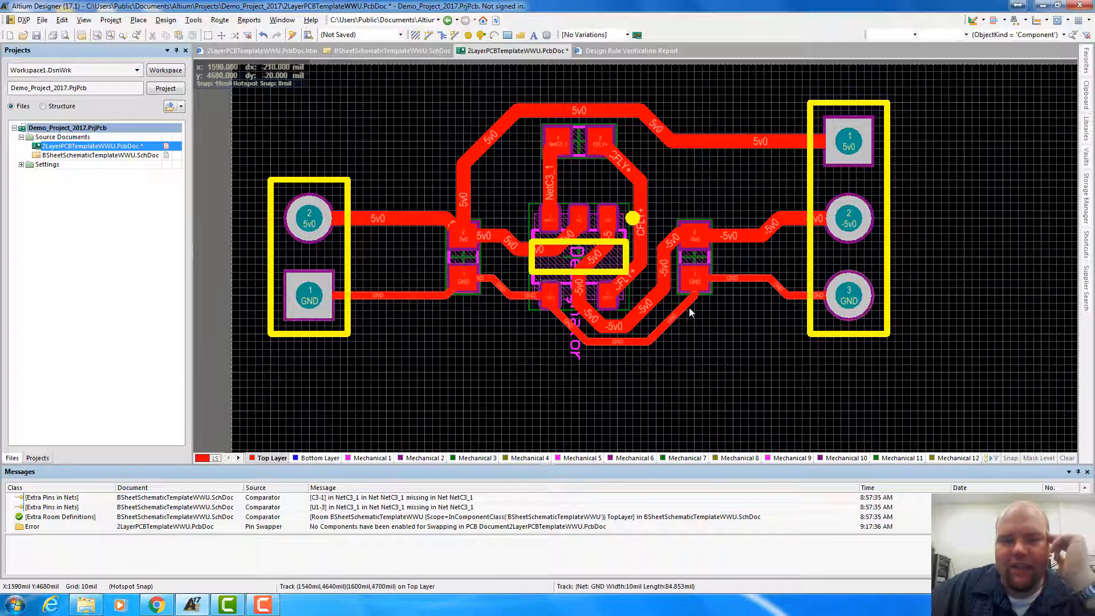
Select all copper connected to the GND track by the two-pin header, and clear the selection again
scroll(686, 307, "down", 1)
scroll(685, 307, "up", 2)
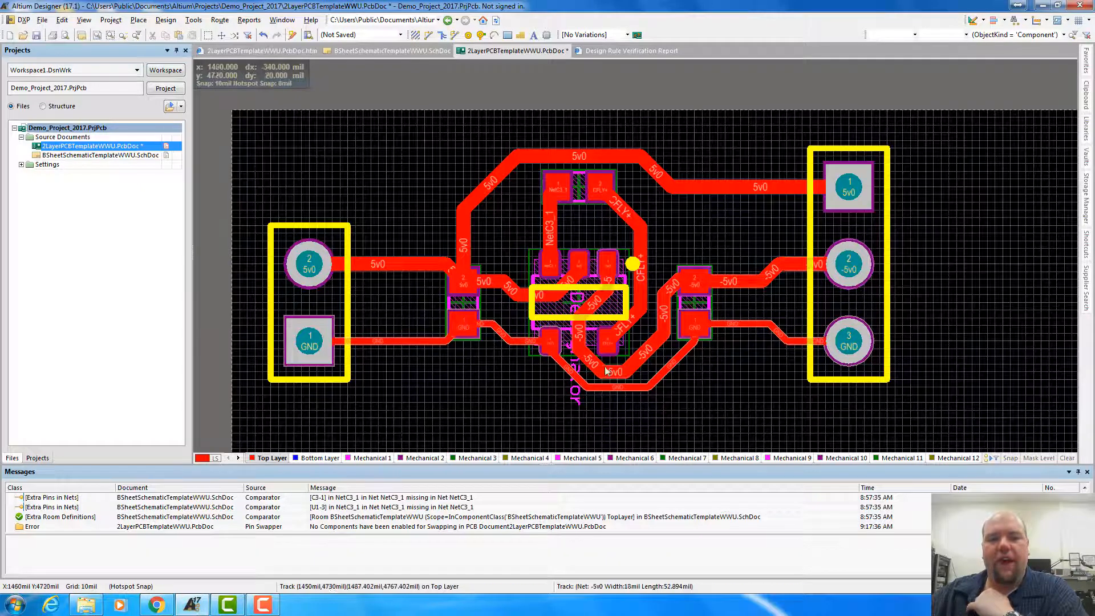
left_click(745, 324)
left_click(62, 20)
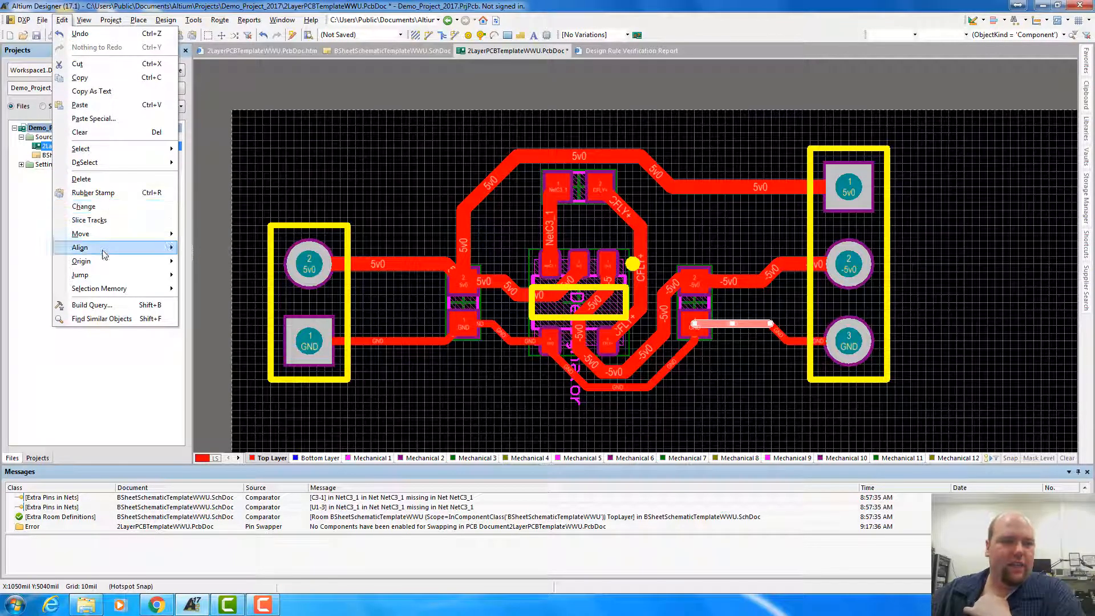
mouse_move(104, 260)
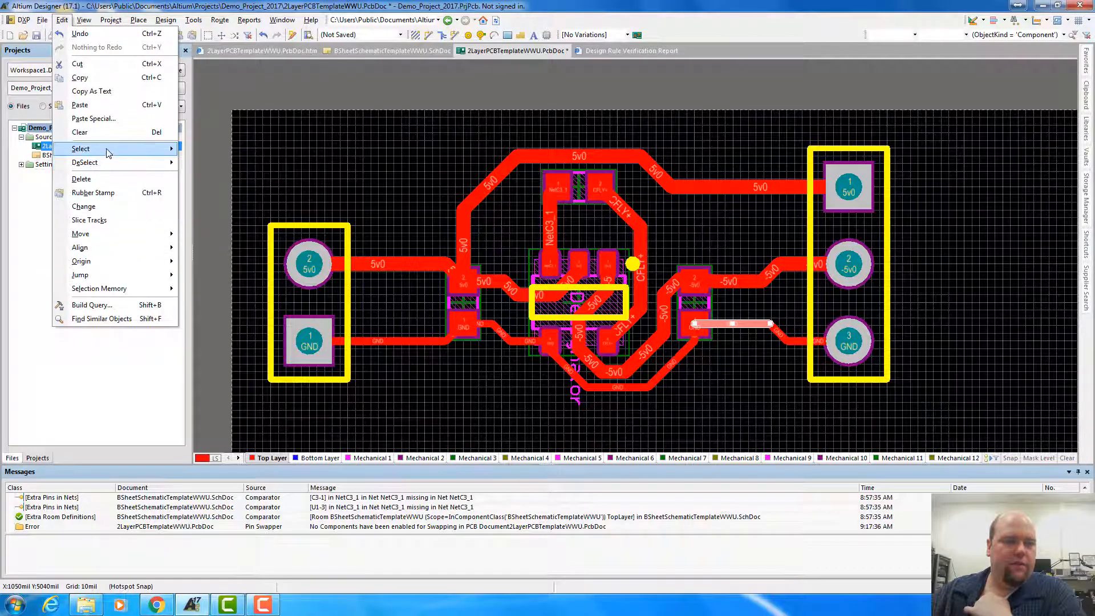
mouse_move(108, 149)
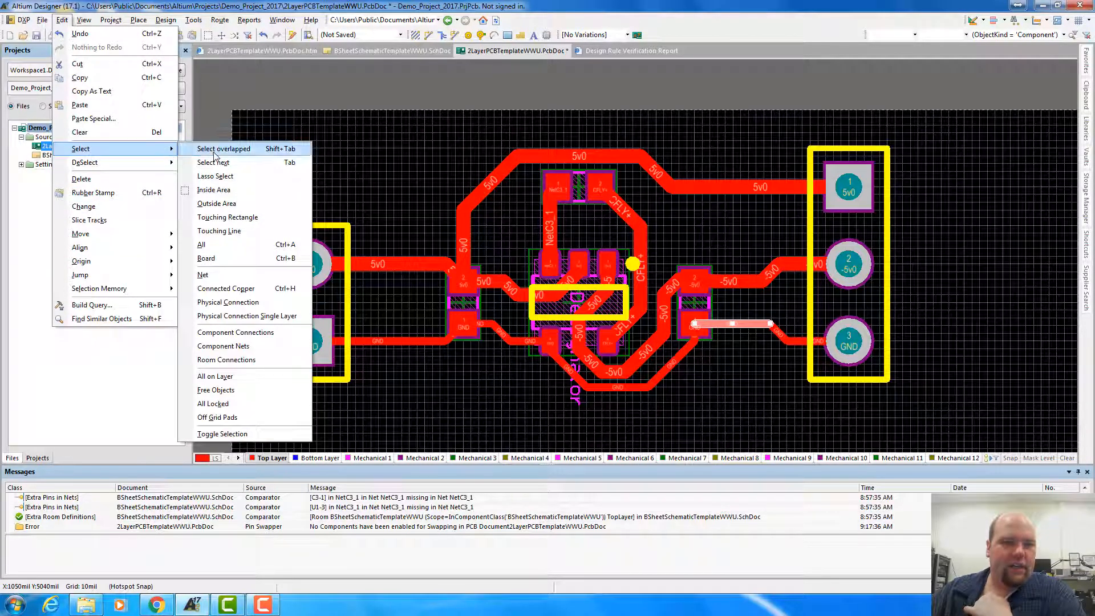
left_click(224, 289)
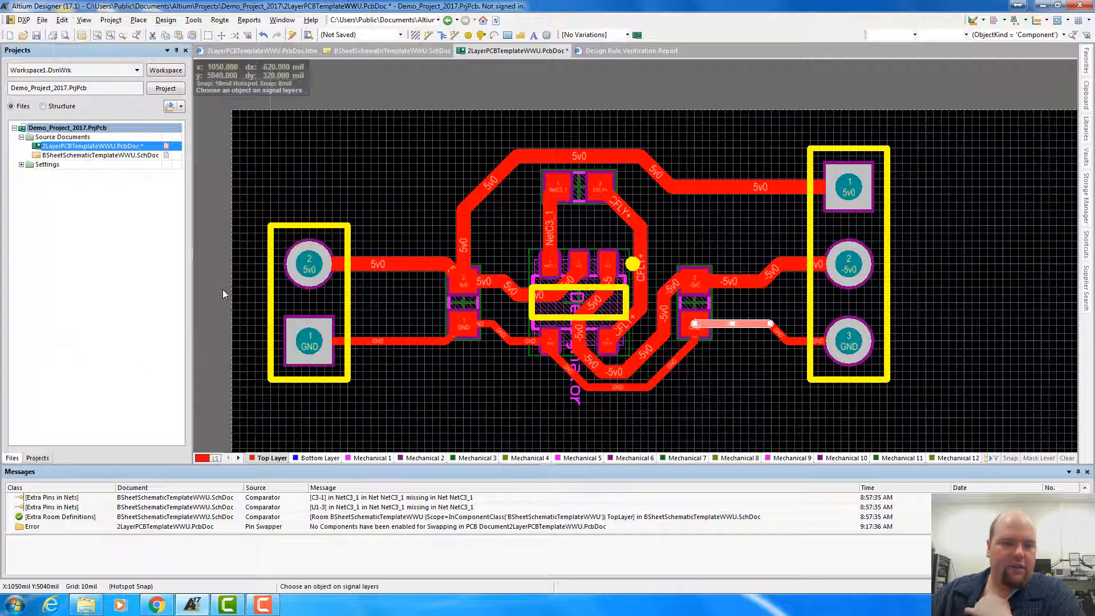
left_click(410, 341)
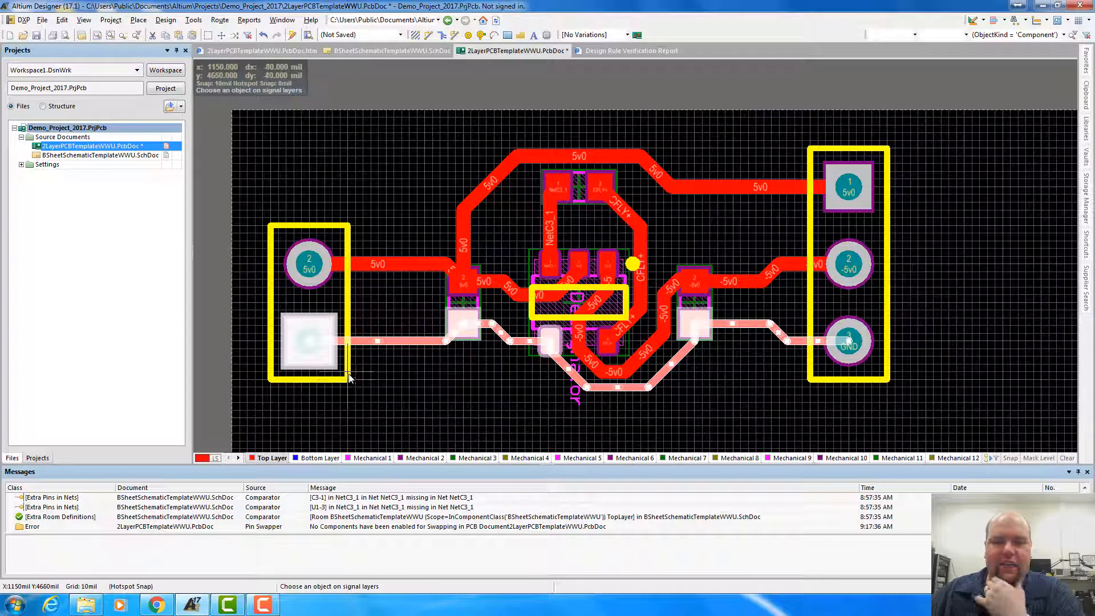
key("Escape")
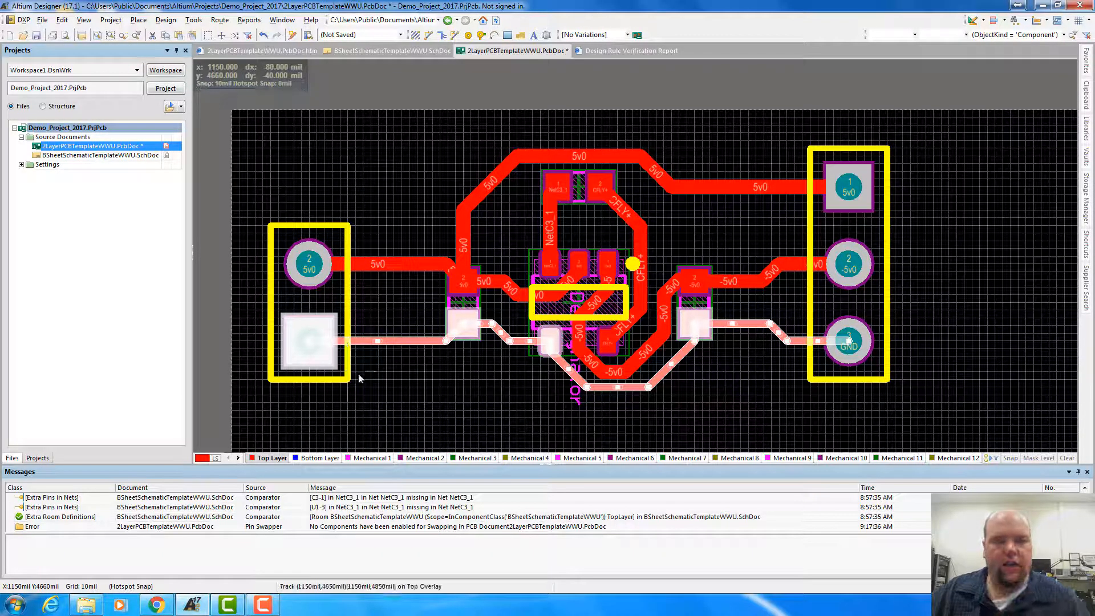
left_click(377, 378)
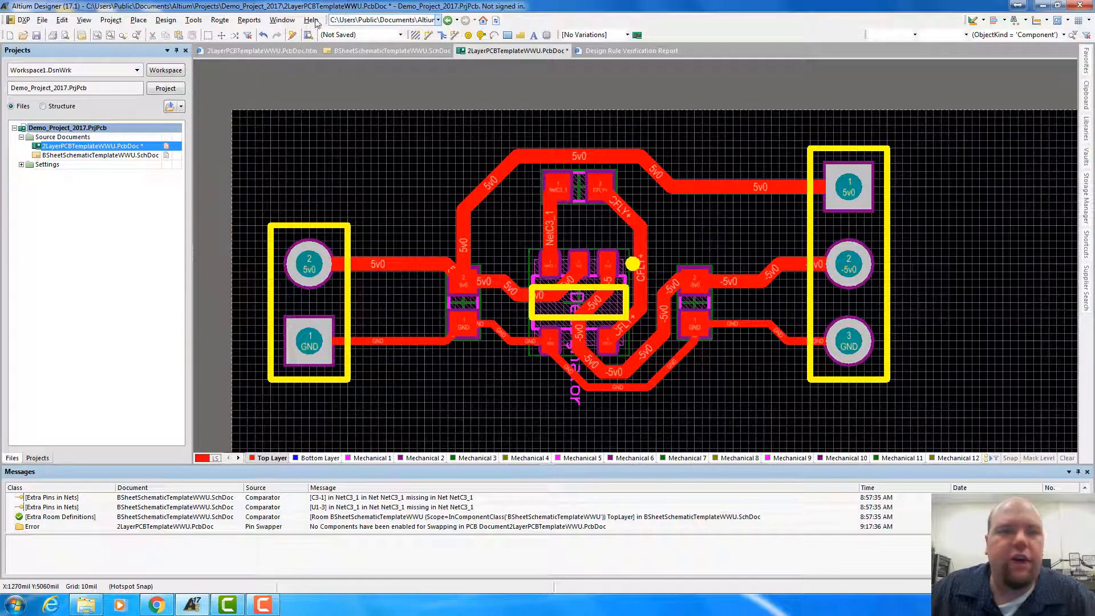
Start a new polygon pour and name it Ground Plane
left_click(191, 21)
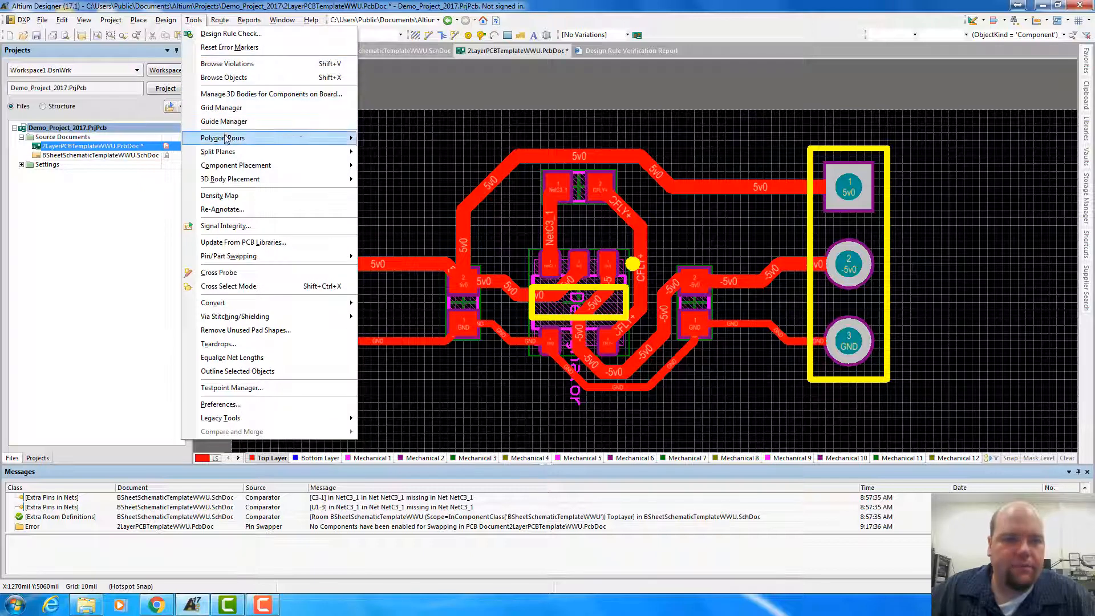
mouse_move(227, 139)
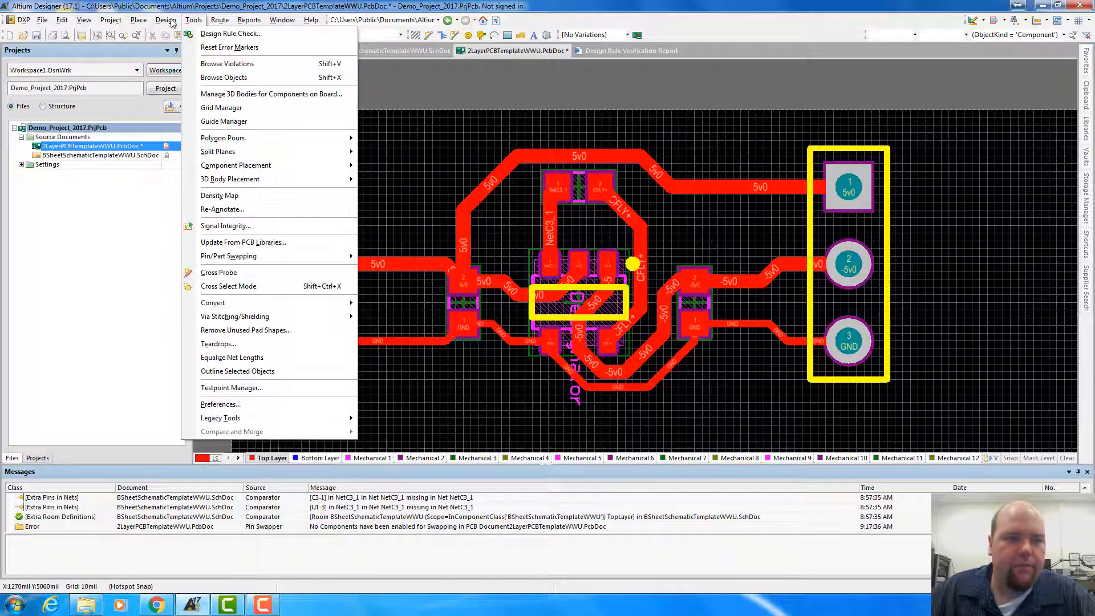
mouse_move(138, 21)
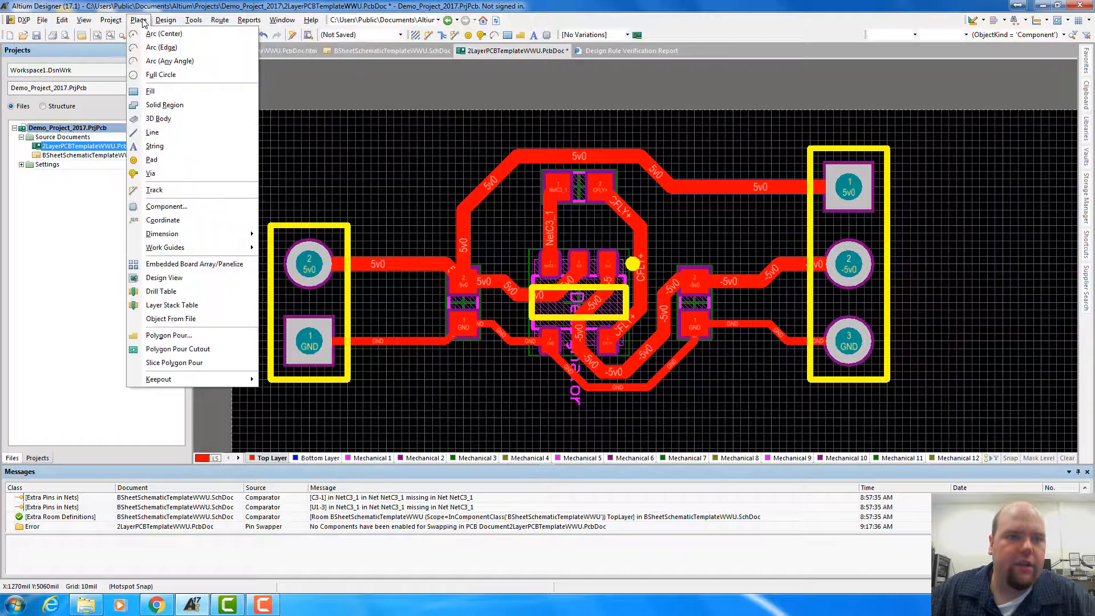
left_click(157, 338)
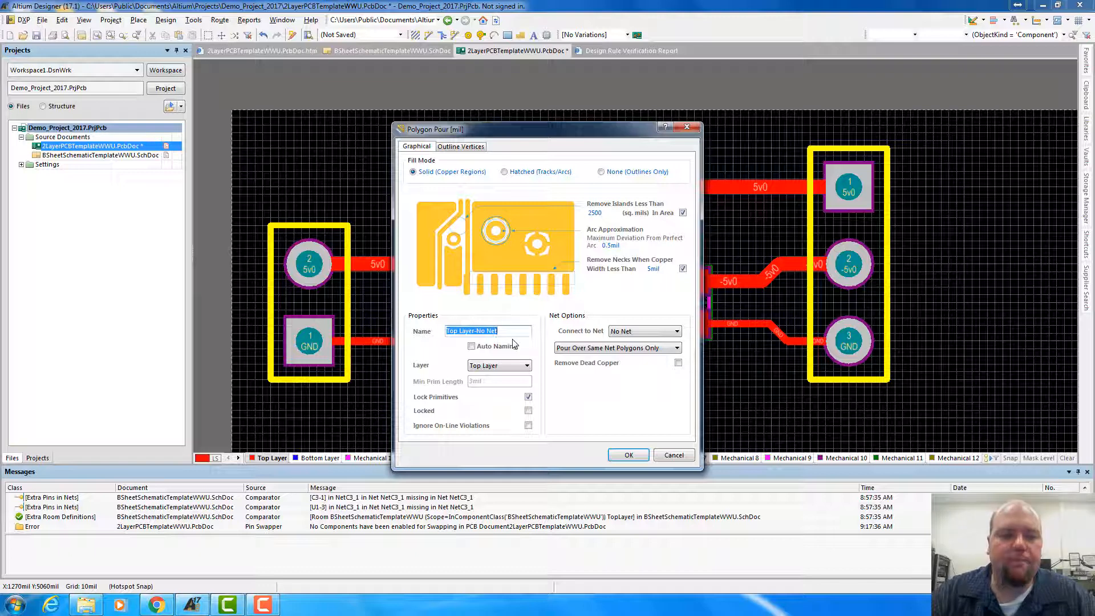
type("GND")
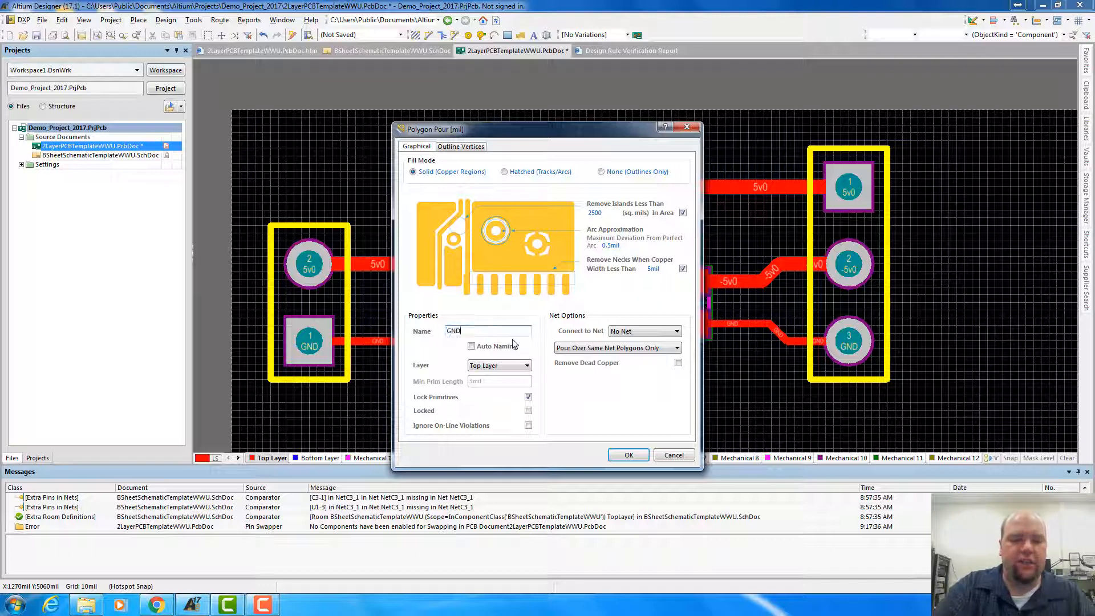
type("_PLAND")
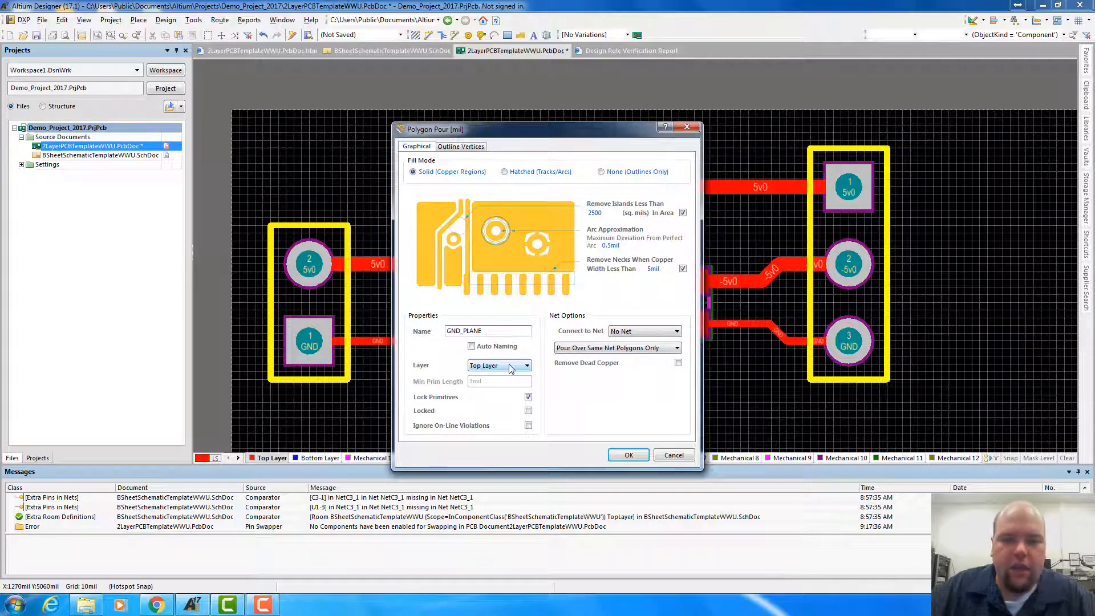
left_click(514, 346)
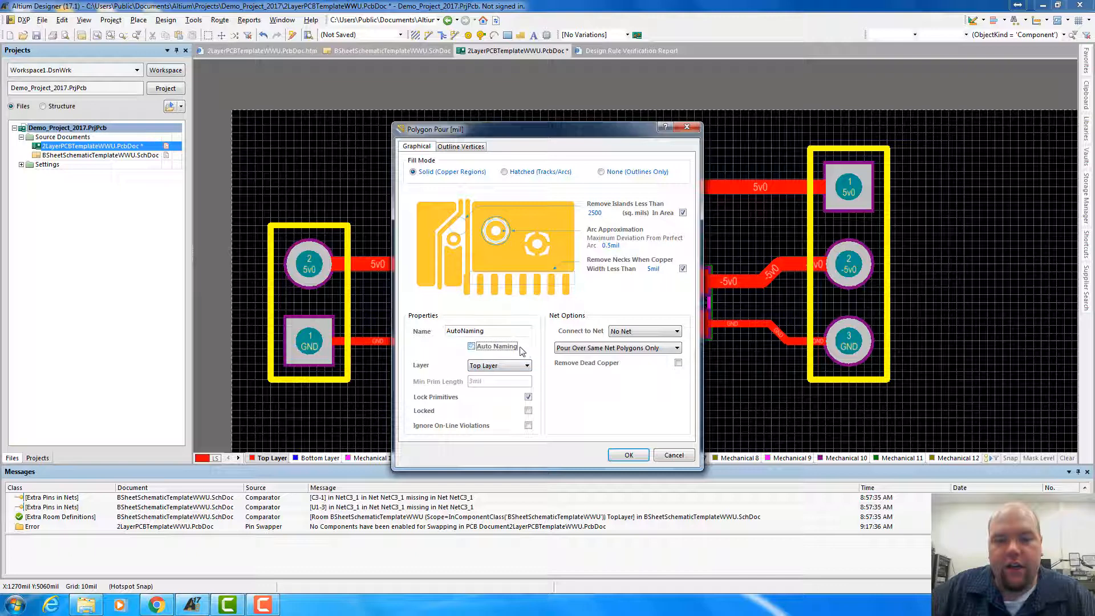
double_click(515, 330)
type("Grou")
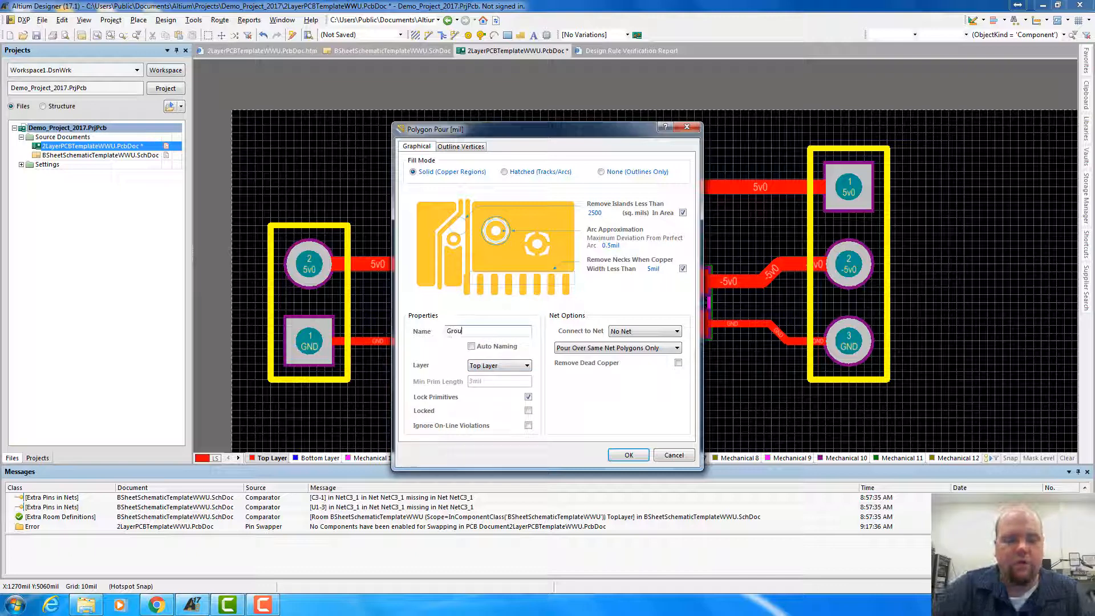
type("nd Plane")
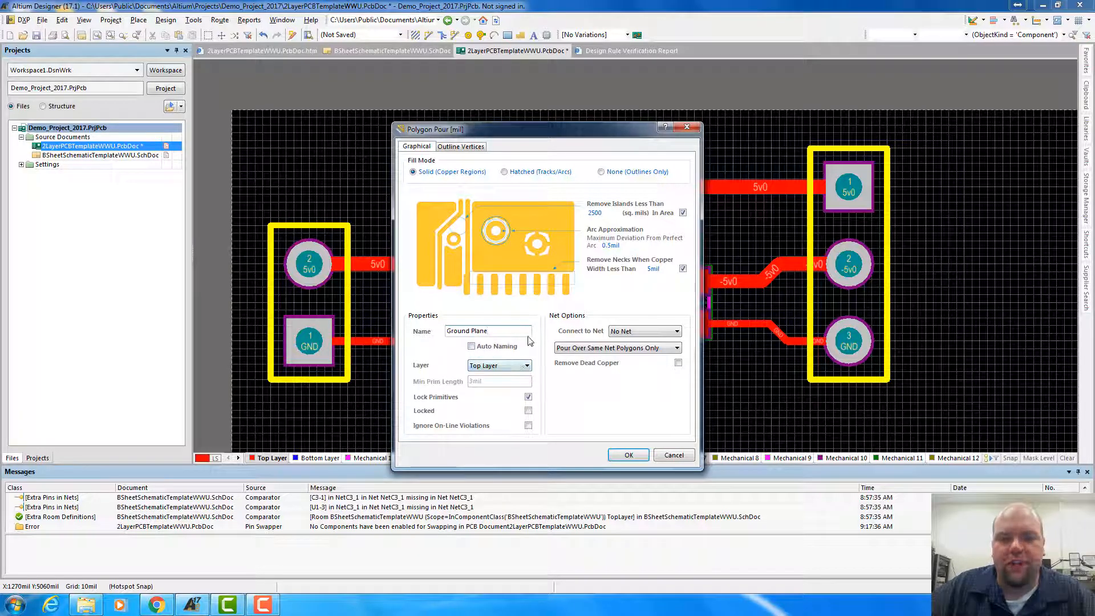
Connect the Ground Plane polygon to the GND net and open the choices for pouring over same-net objects
left_click(647, 336)
left_click(639, 347)
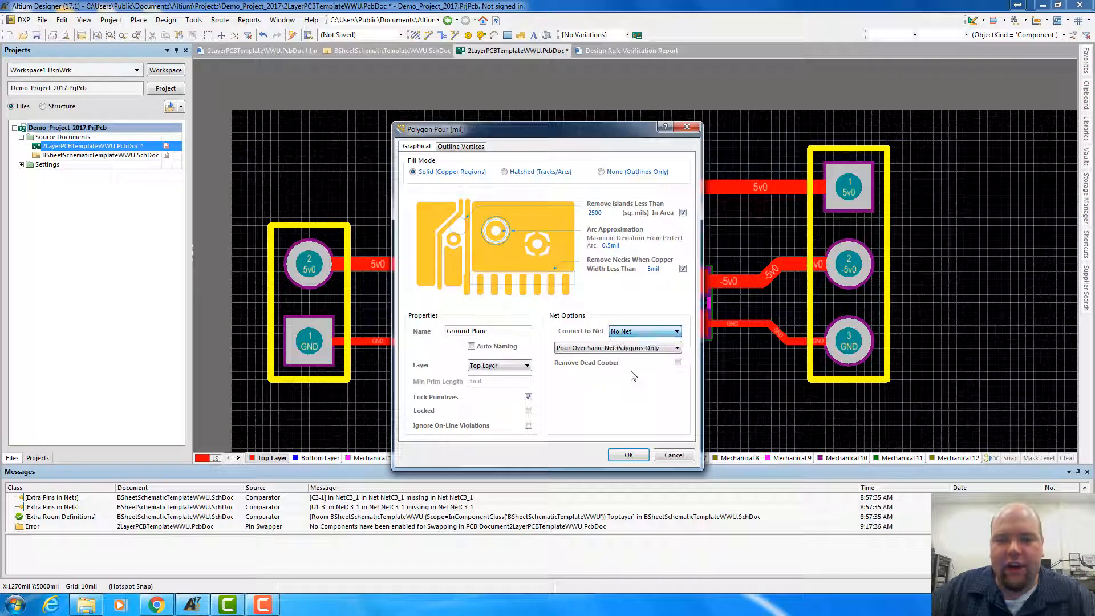
left_click(636, 349)
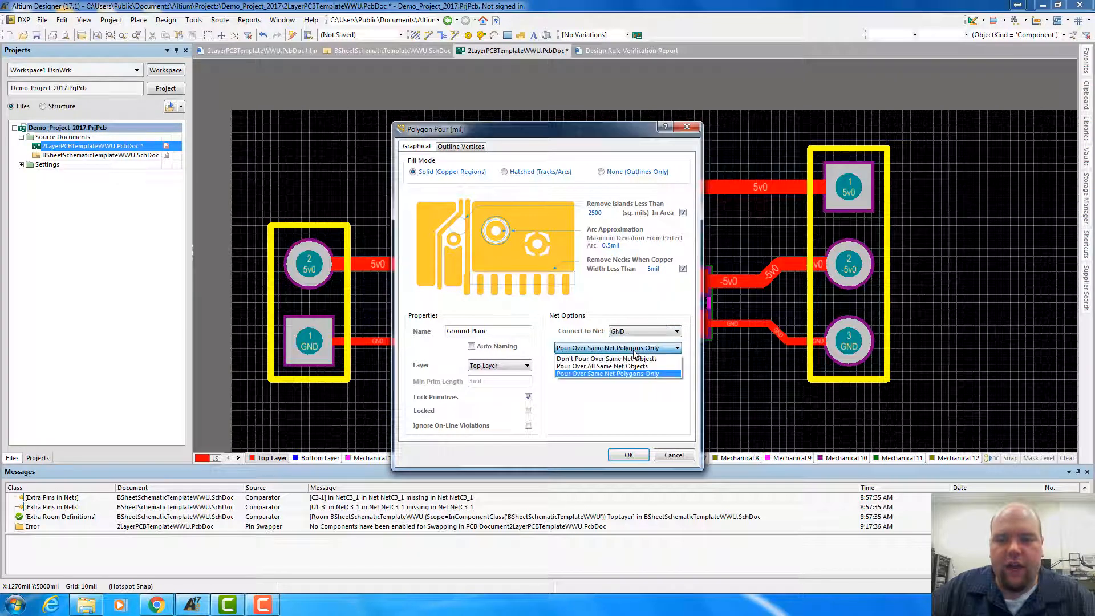
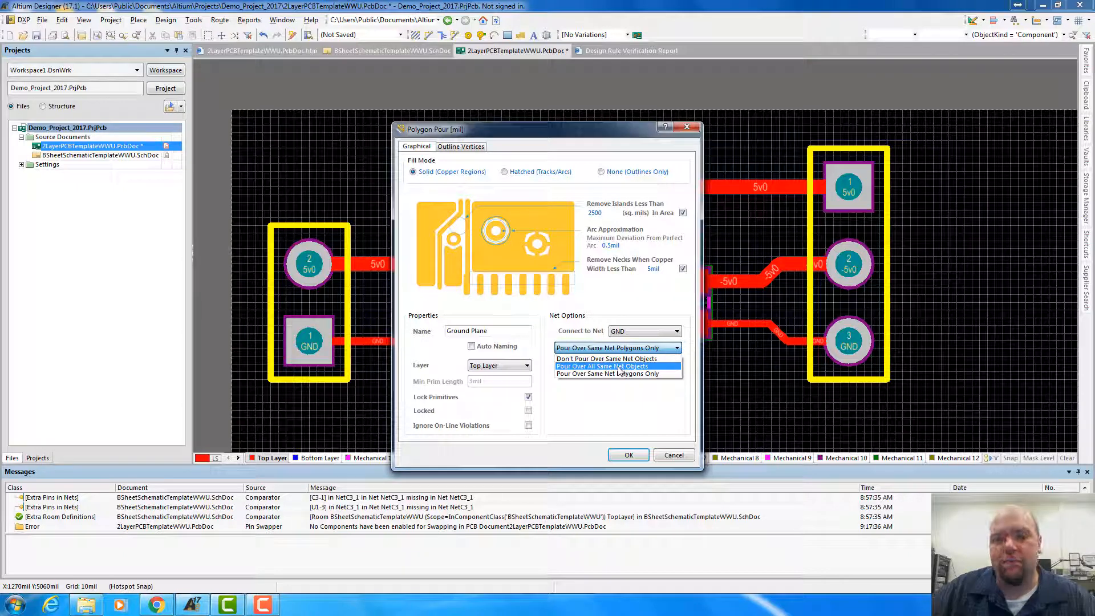
Make the Ground Plane polygon pour over all same-net objects, and set the snap grid to 25 mil
left_click(642, 367)
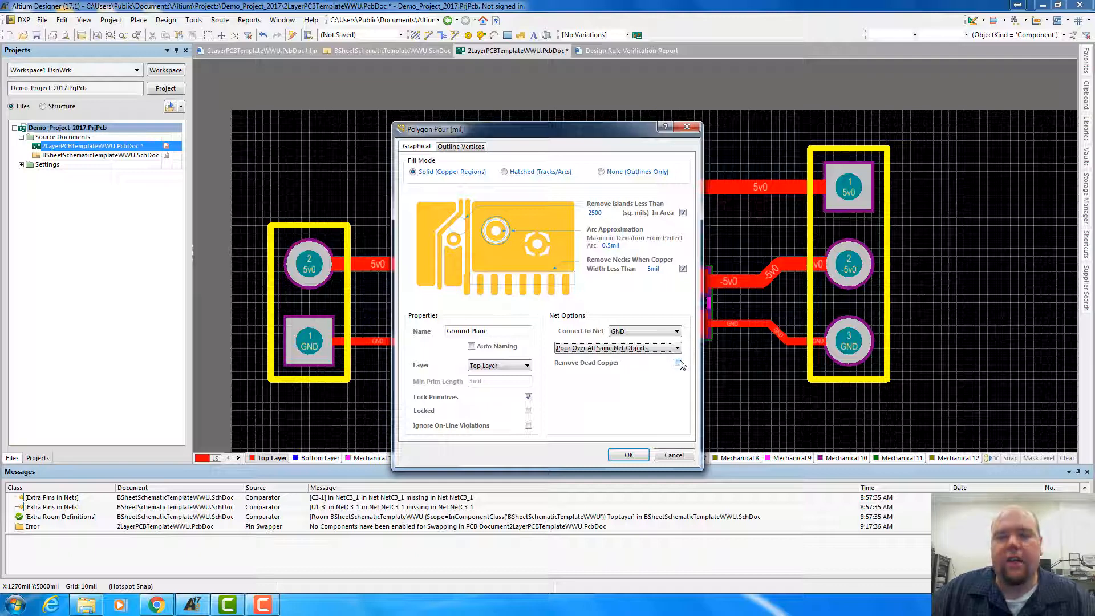
left_click(628, 455)
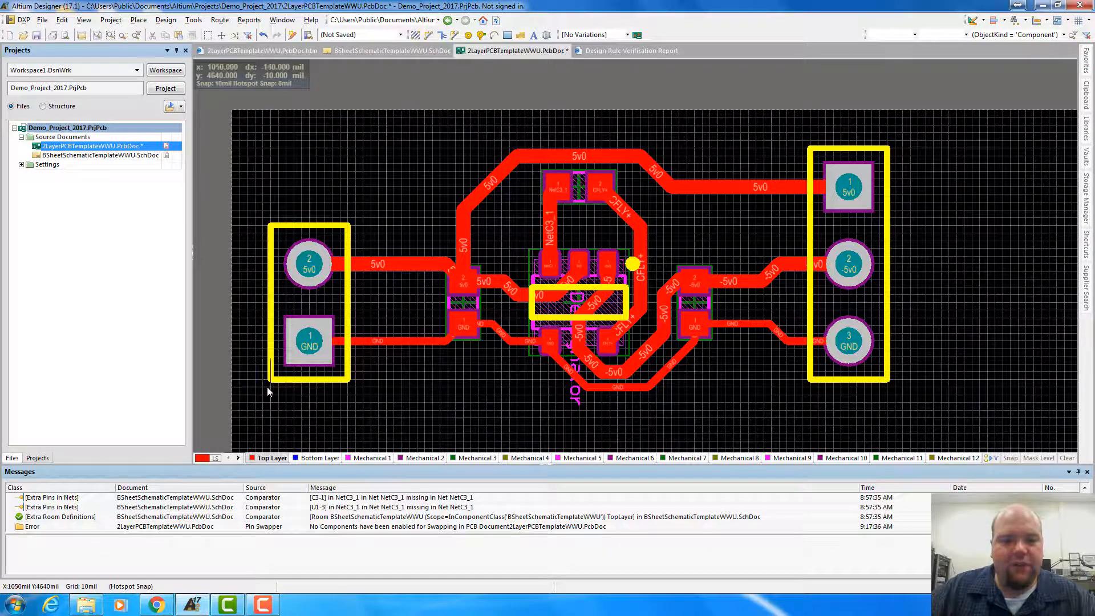
key("g")
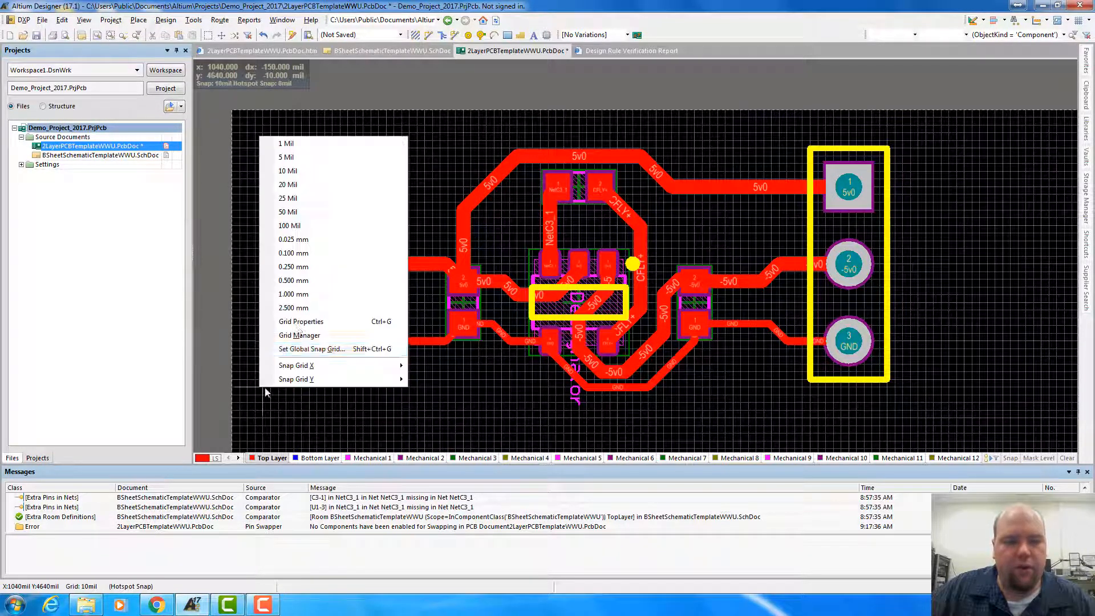
left_click(277, 214)
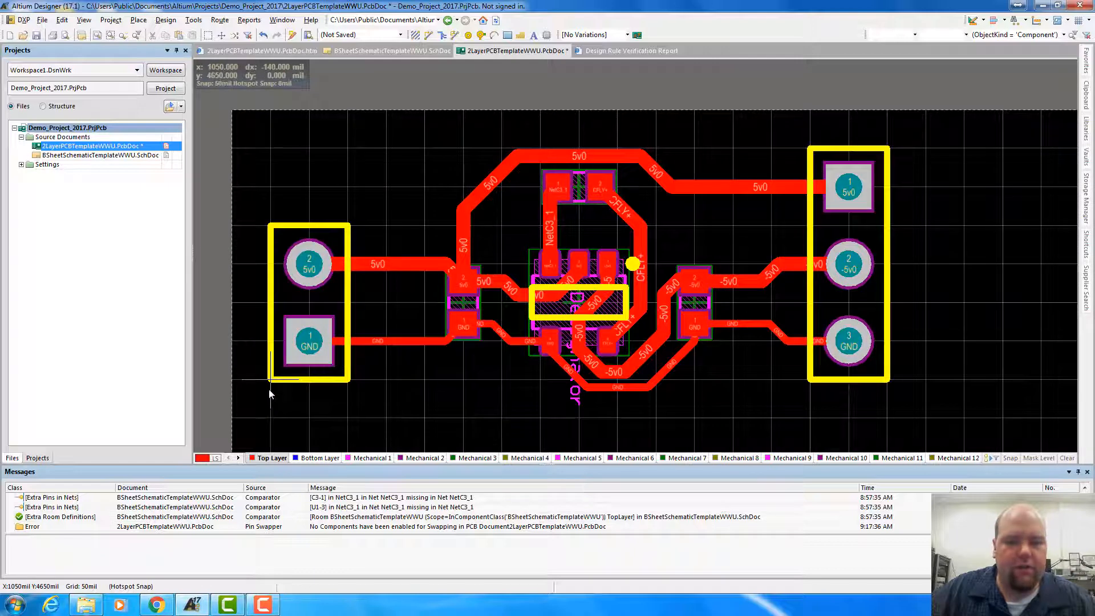
key("g")
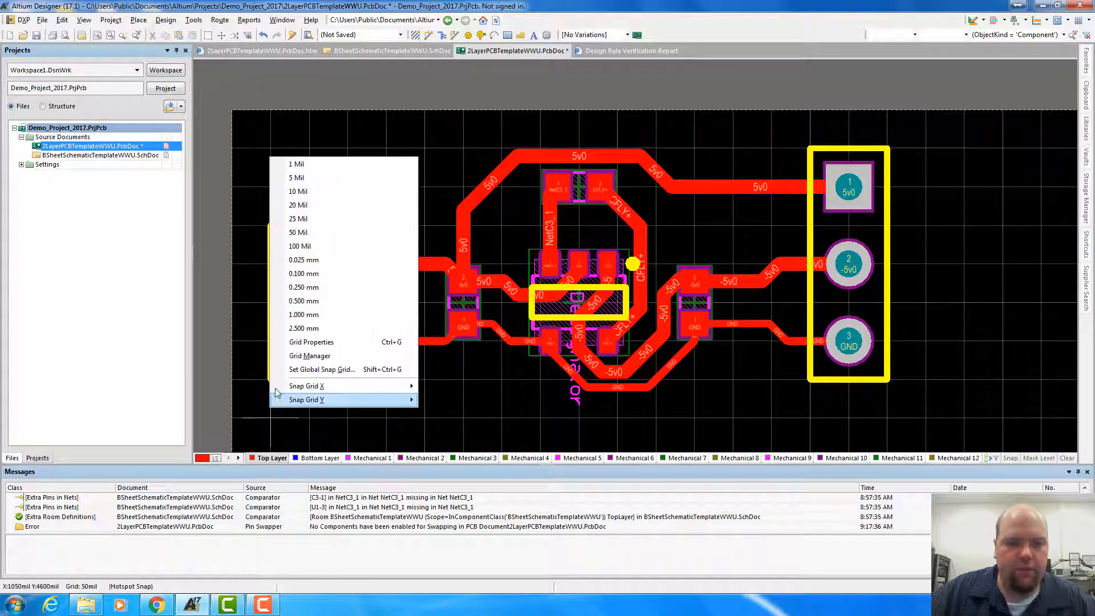
left_click(308, 223)
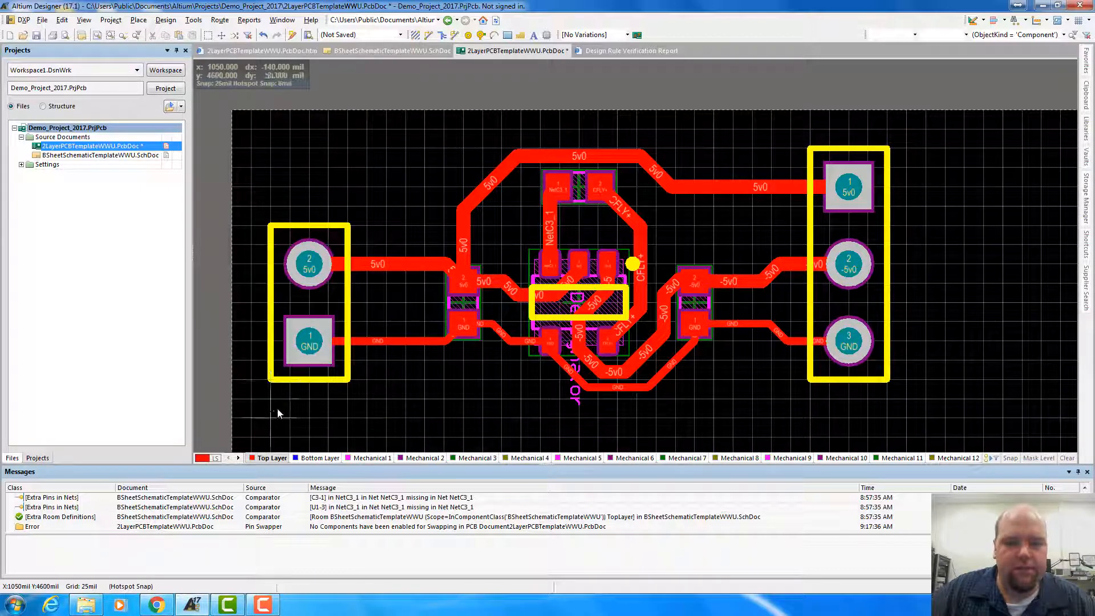
Outline the ground plane as an 800 by 350 mil rectangle around the circuit, with corners at (1050, 4625) and (1850, 4975) mil
left_click(273, 397)
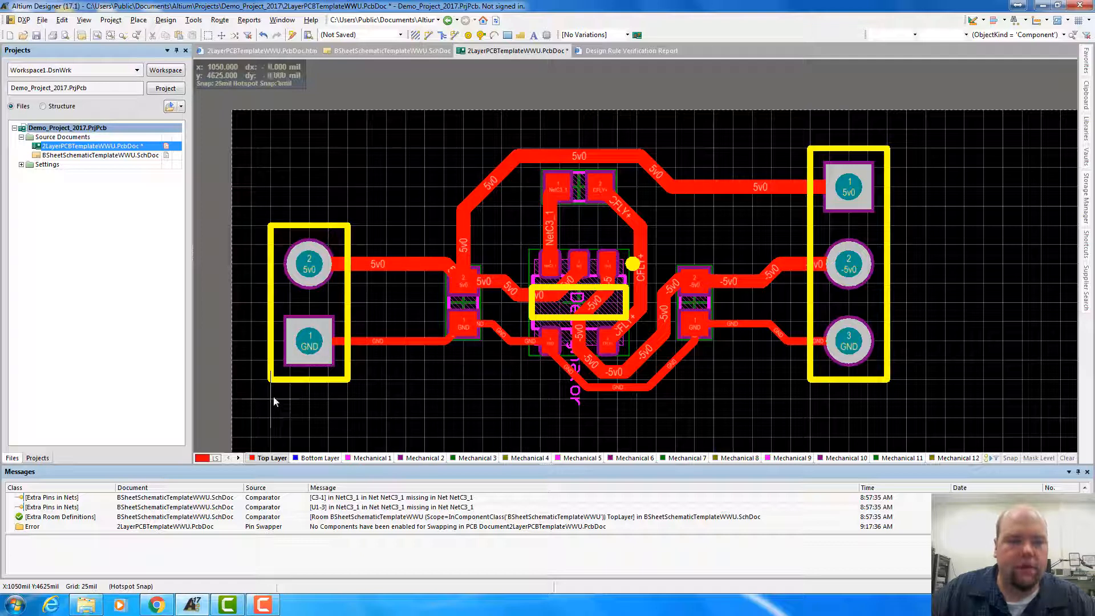
left_click(888, 401)
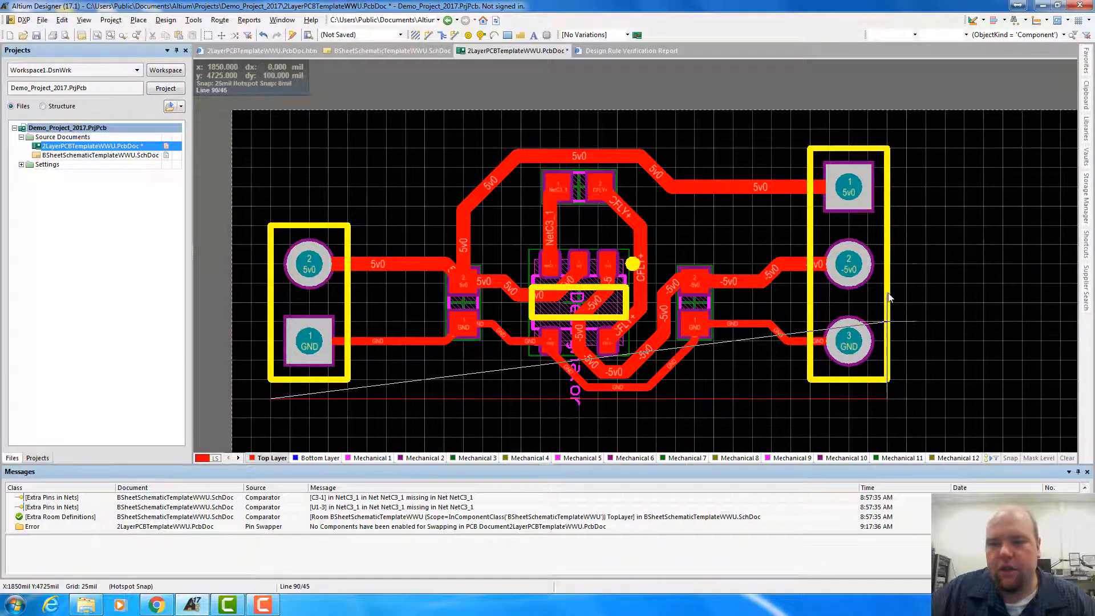
left_click(889, 129)
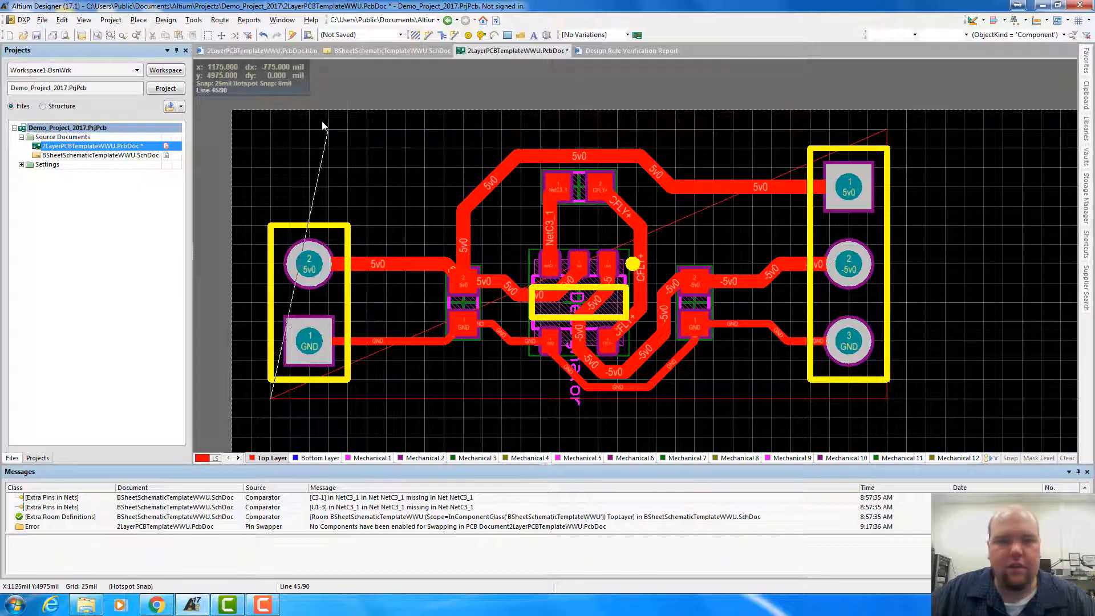
left_click(265, 125)
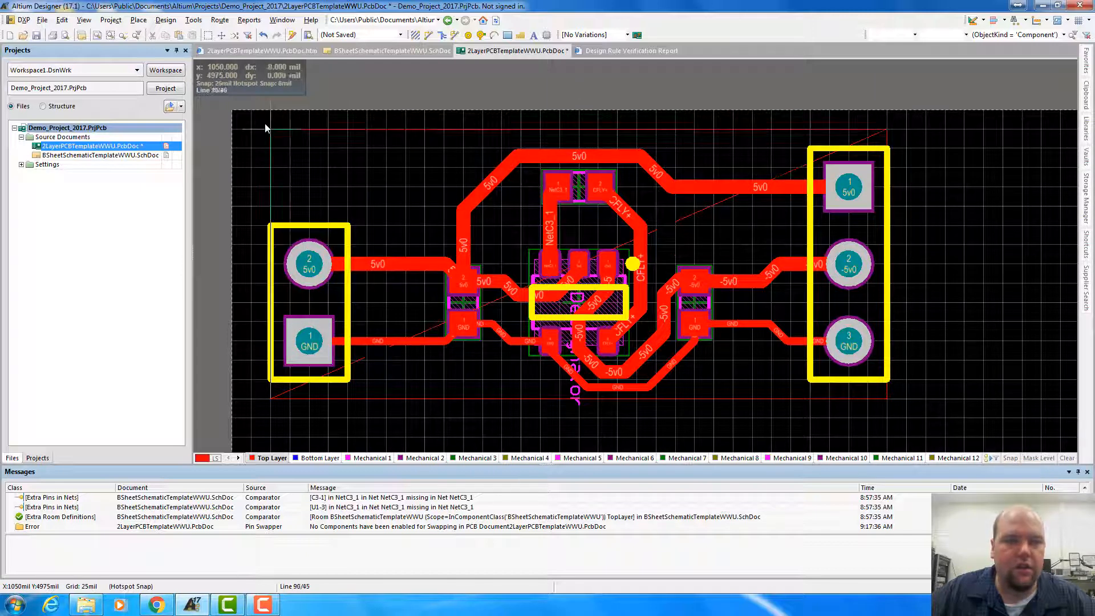
left_click(271, 398)
right_click(272, 398)
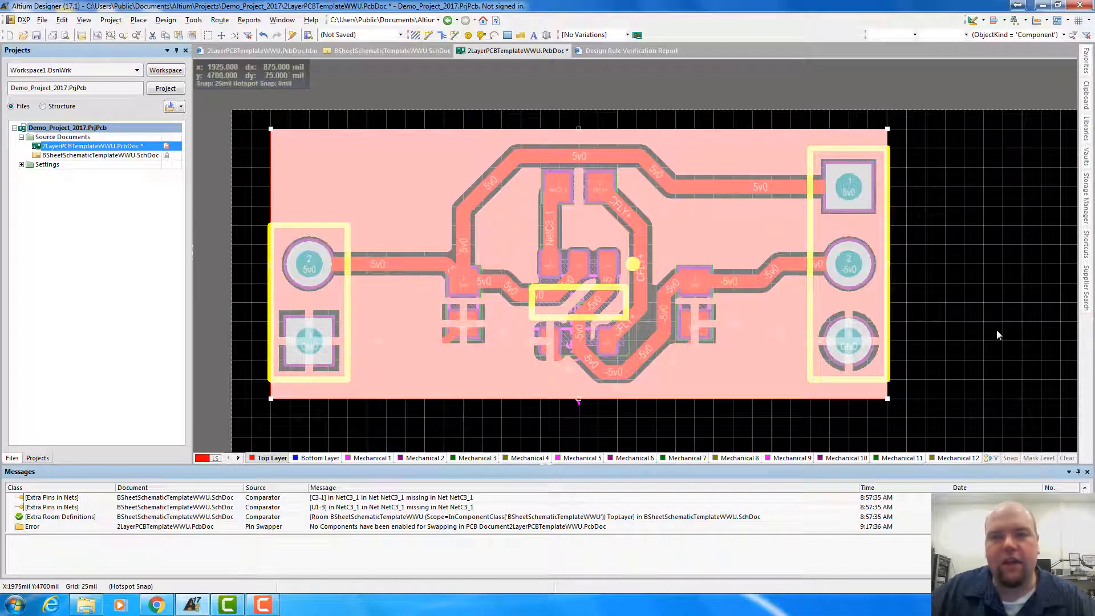
left_click(1017, 303)
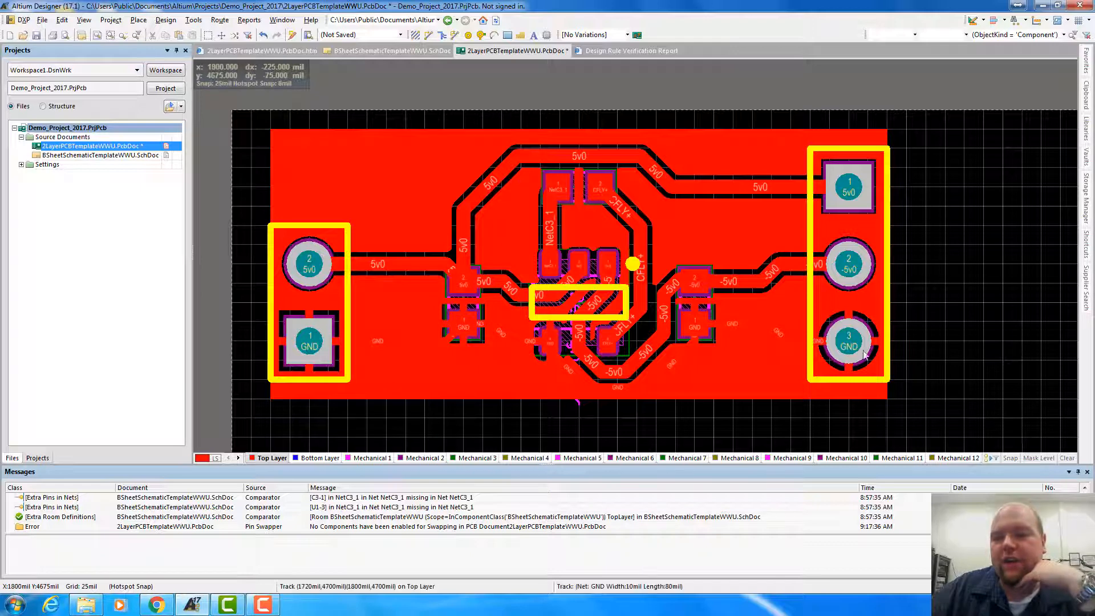
Examine how the GND tracks and pads connect within the poured ground plane by highlighting the GND net
key("shift")
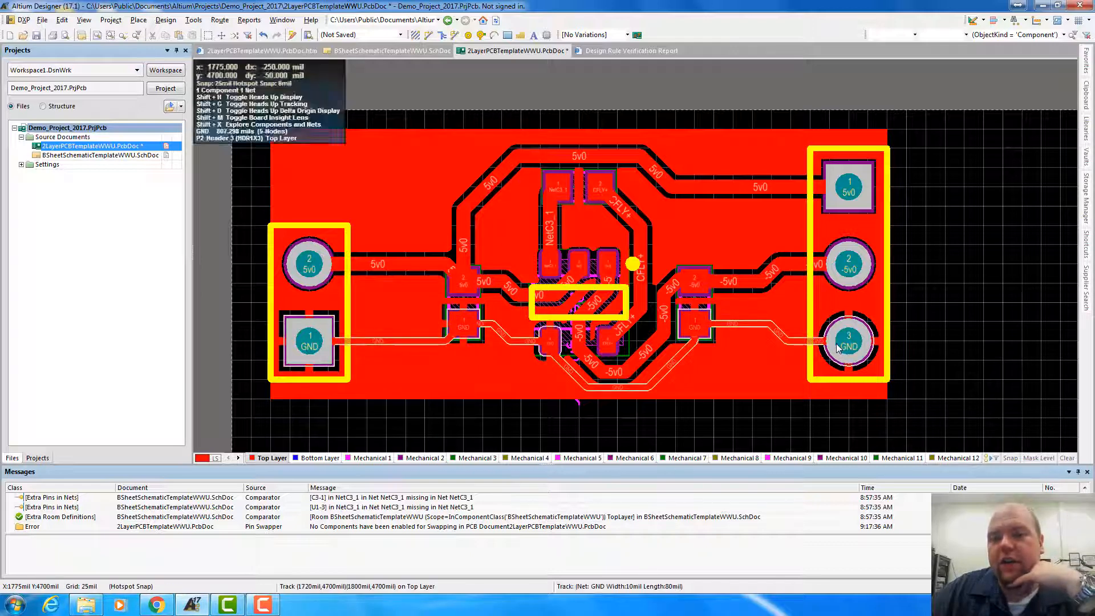
key("Delete")
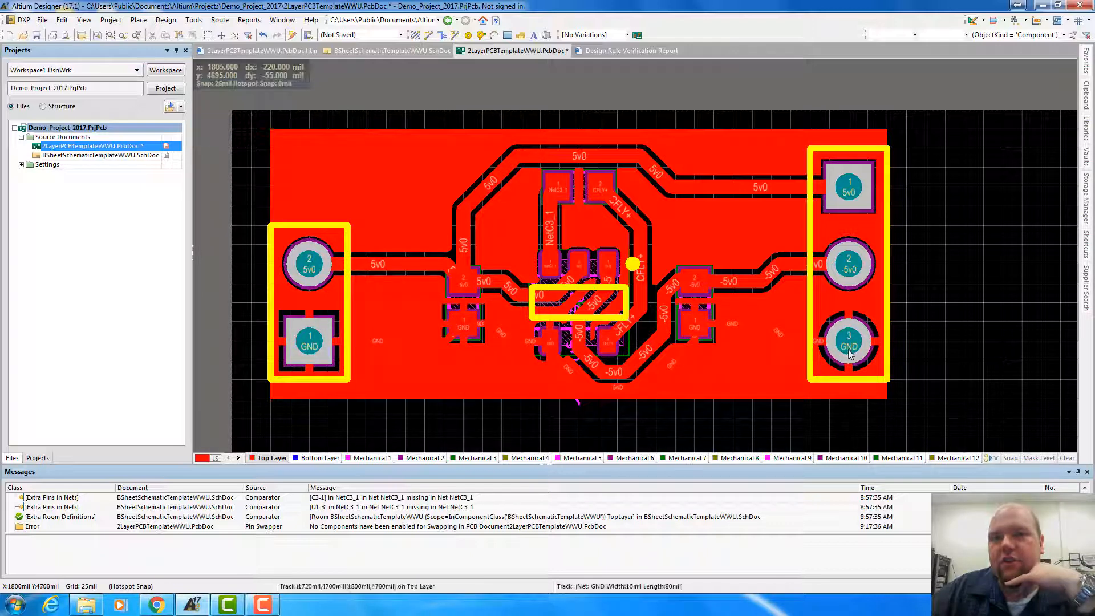
key("ctrl+z")
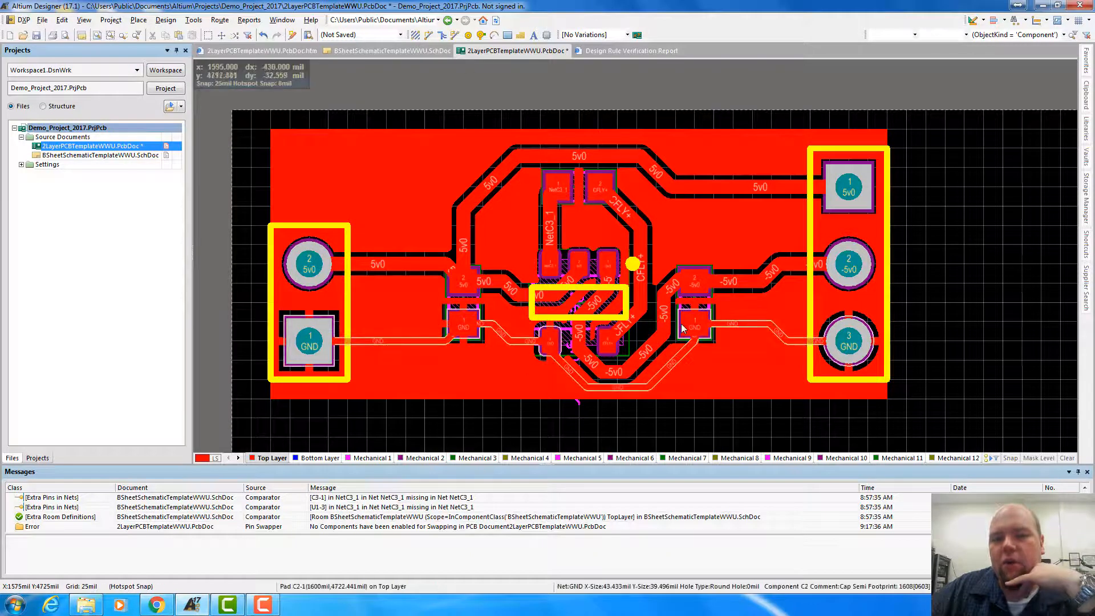
key("Delete")
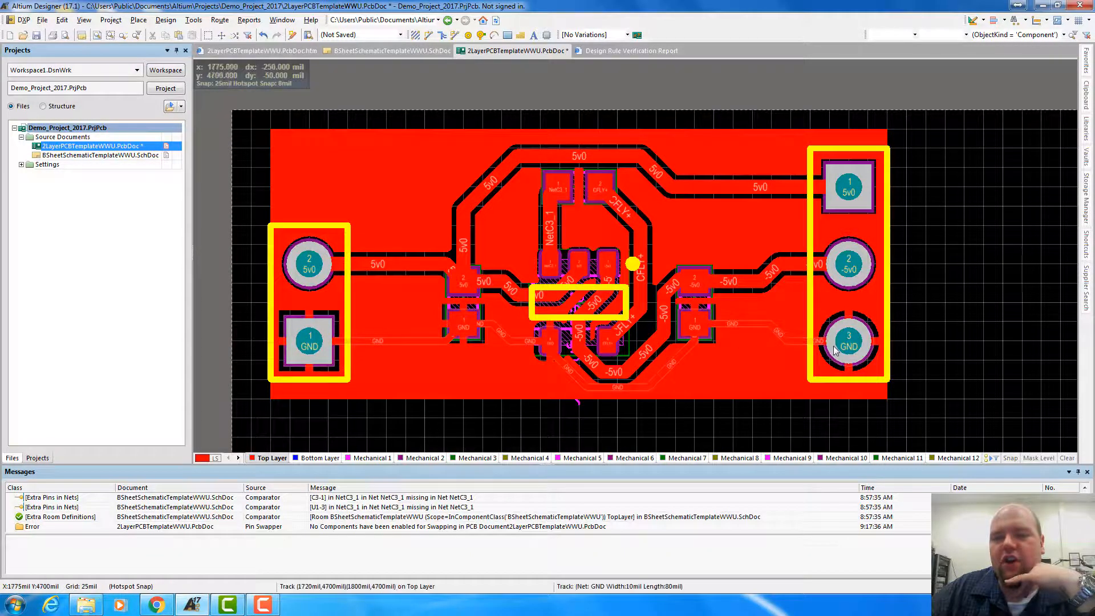
key("ctrl+z")
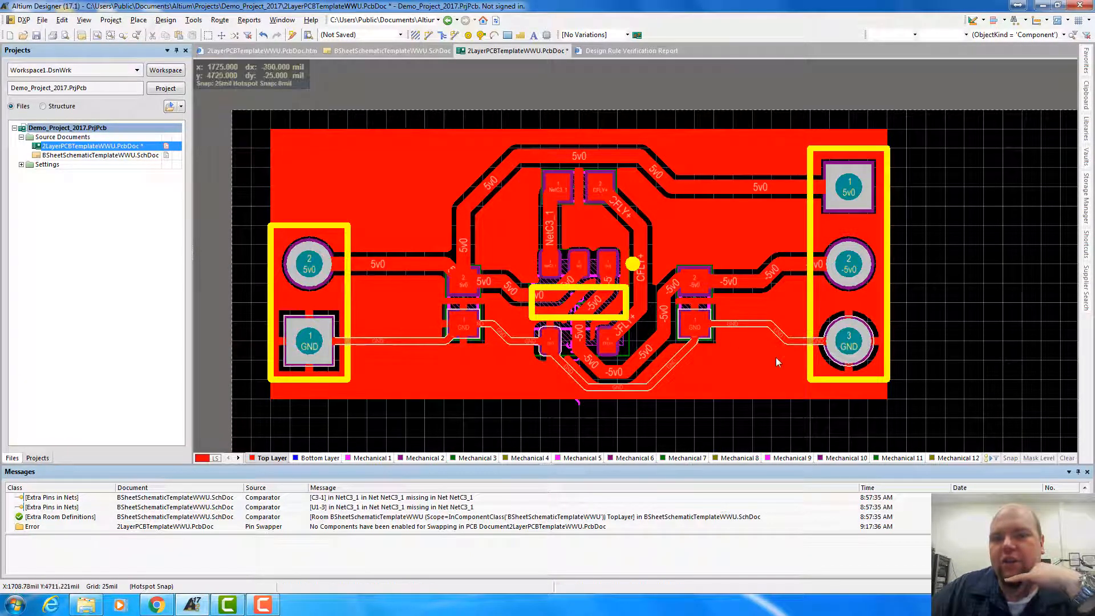
key("Delete")
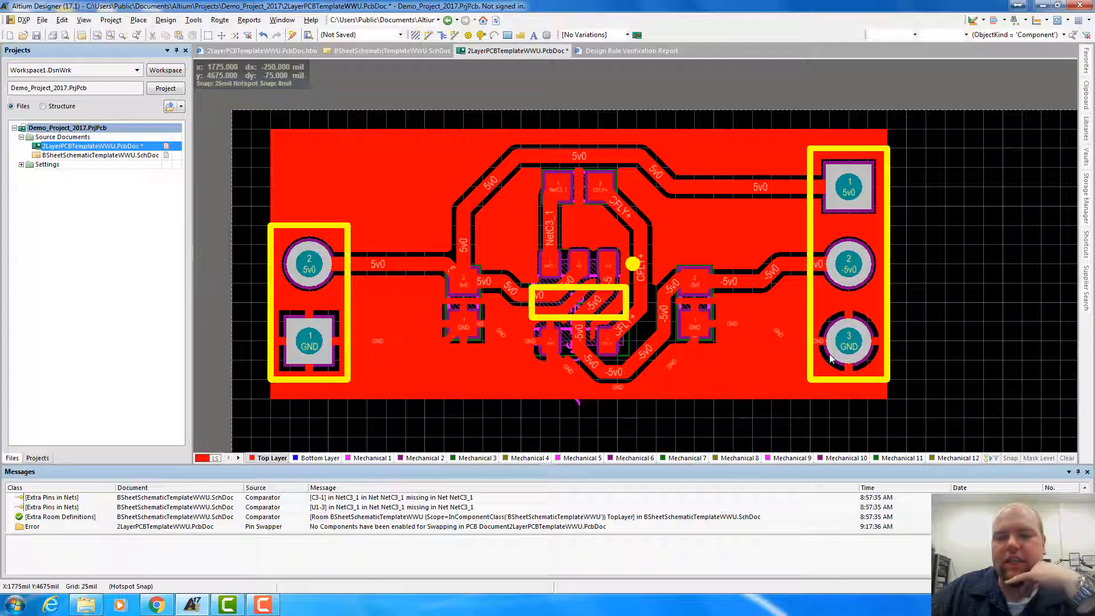
key("ctrl+z")
key("Delete")
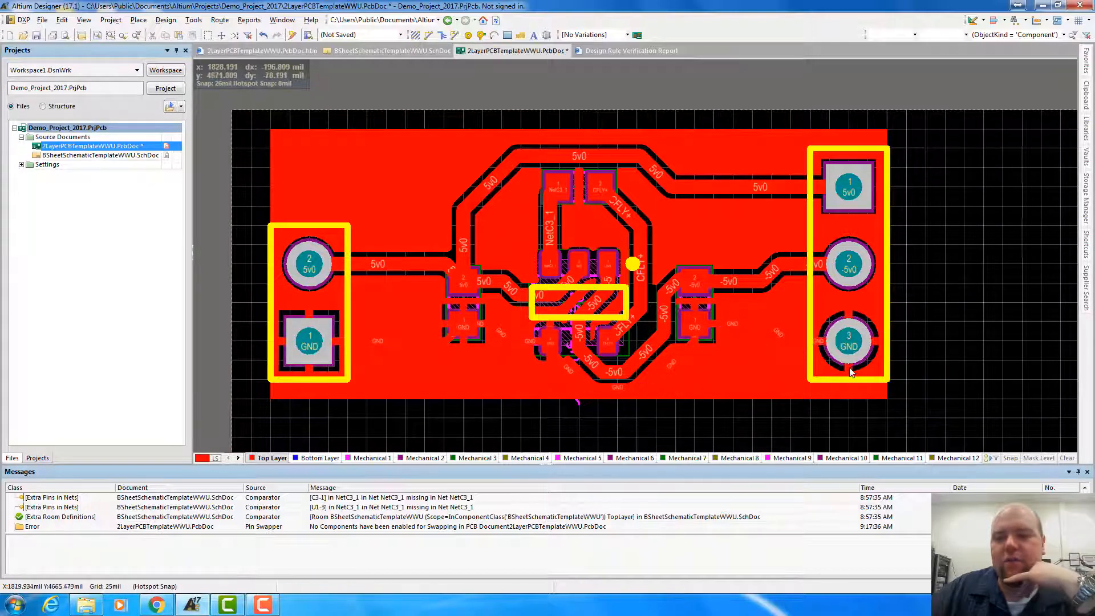
key("ctrl+z")
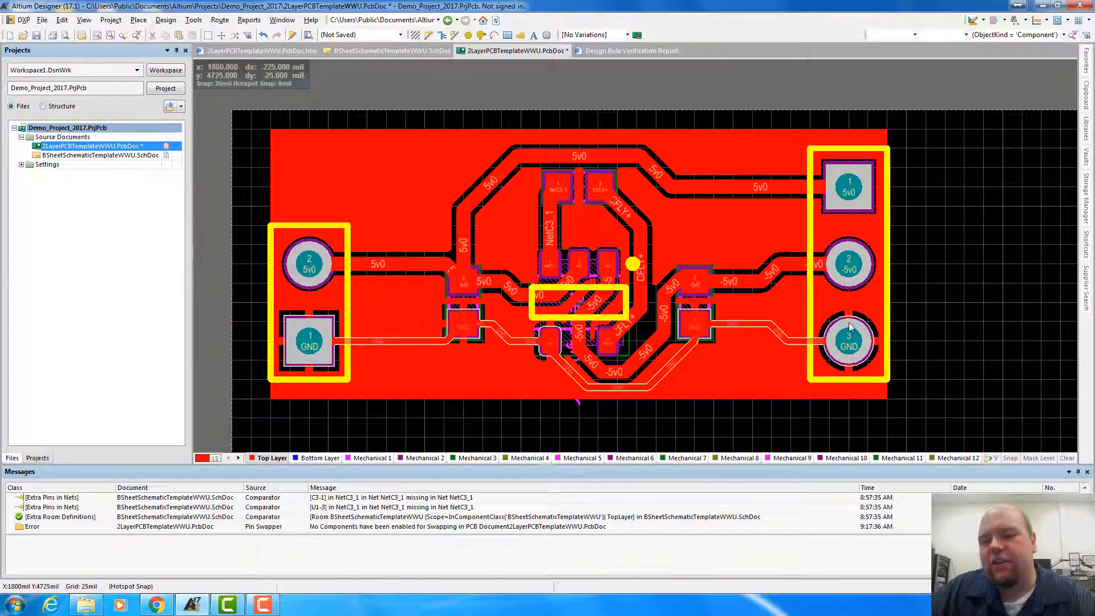
key("Delete")
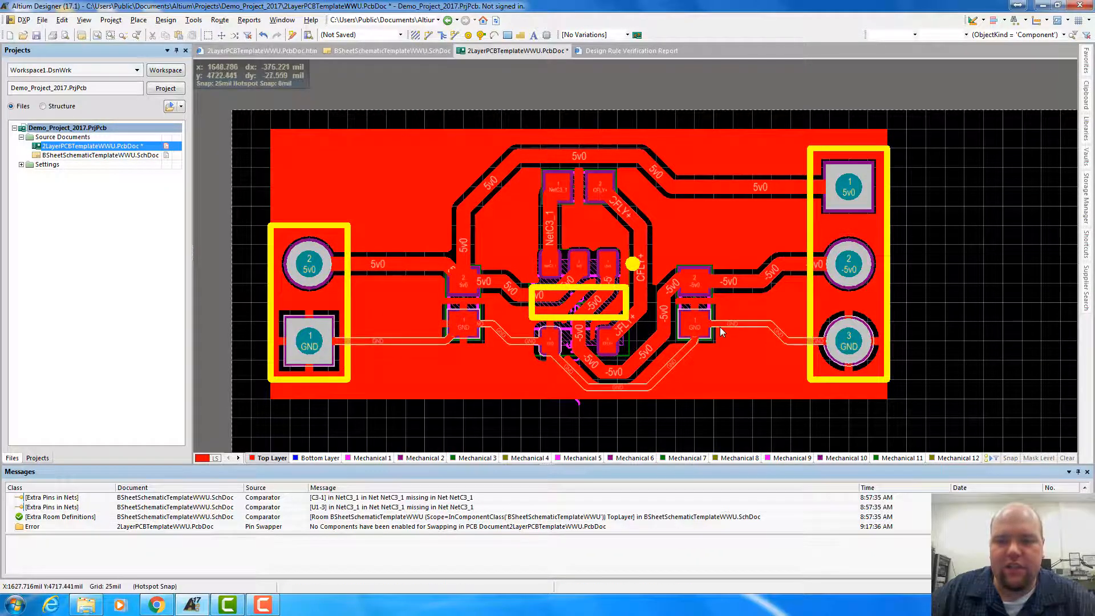
Starting from pad 2 of the two-pin header, find similar objects with the object kind Component and select all matches
mouse_move(393, 186)
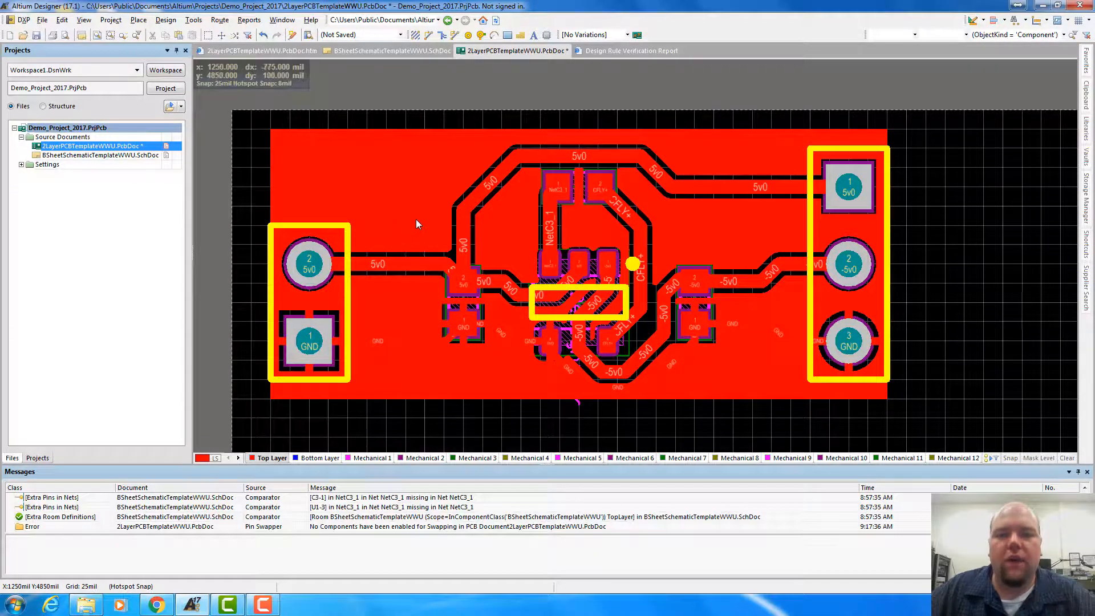
left_click(312, 255)
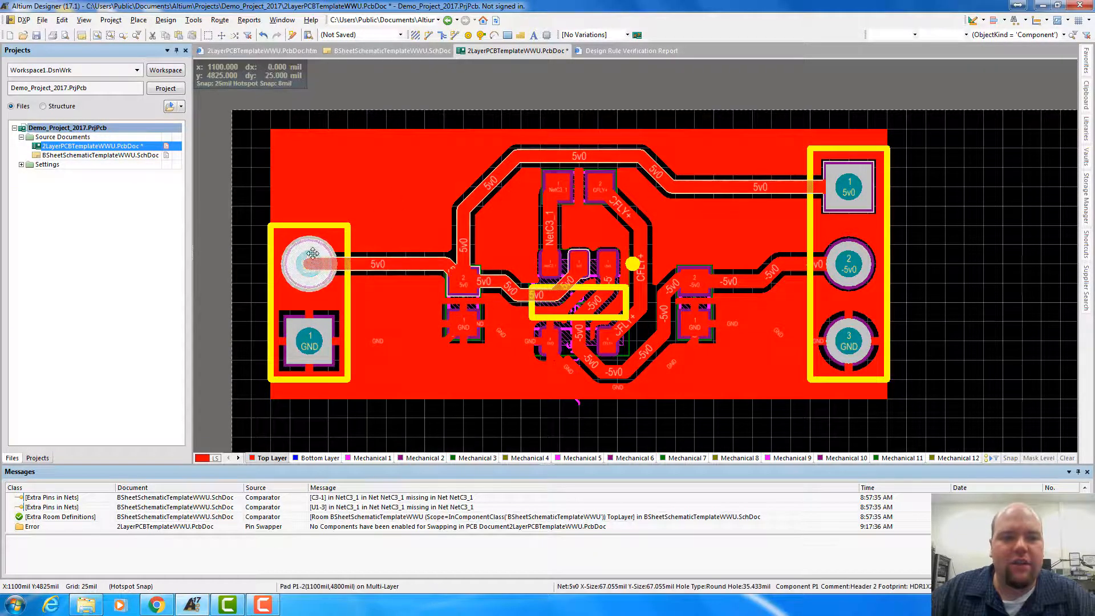
right_click(312, 251)
mouse_move(373, 269)
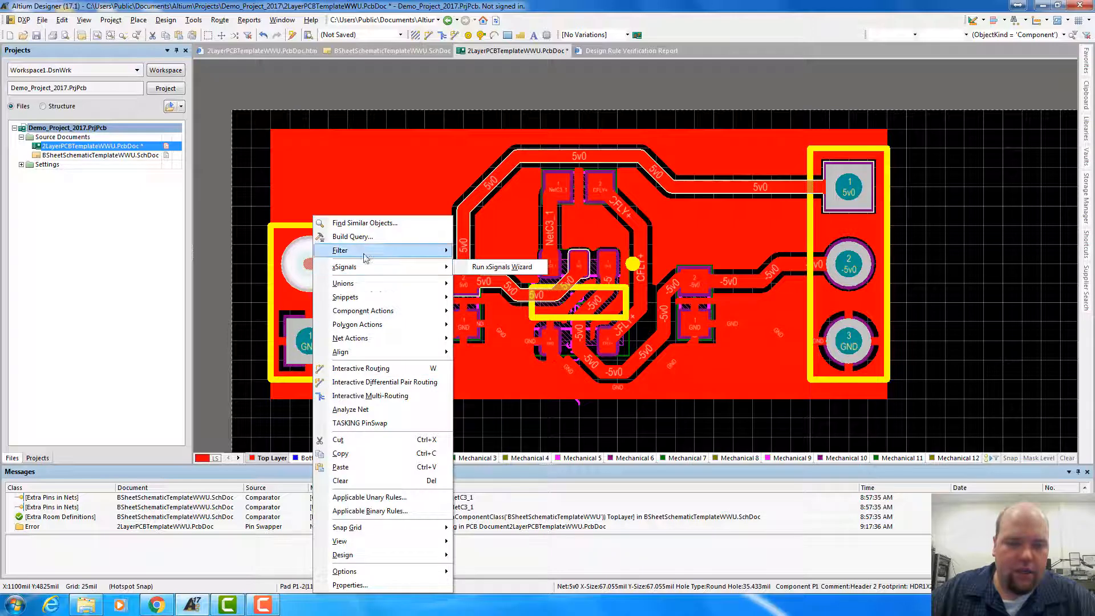
left_click(365, 223)
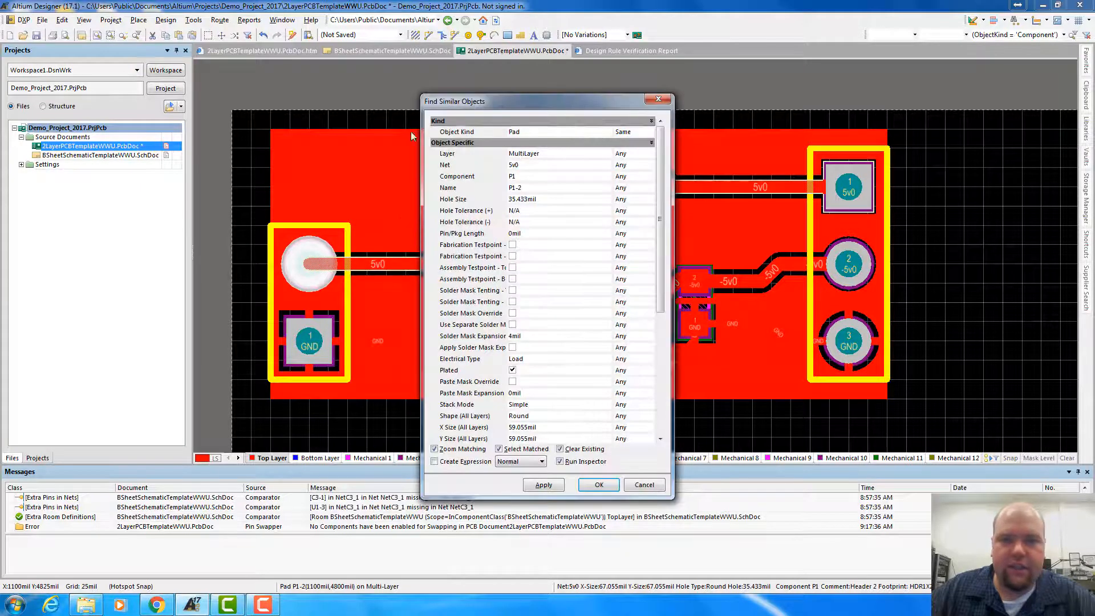
left_click(596, 132)
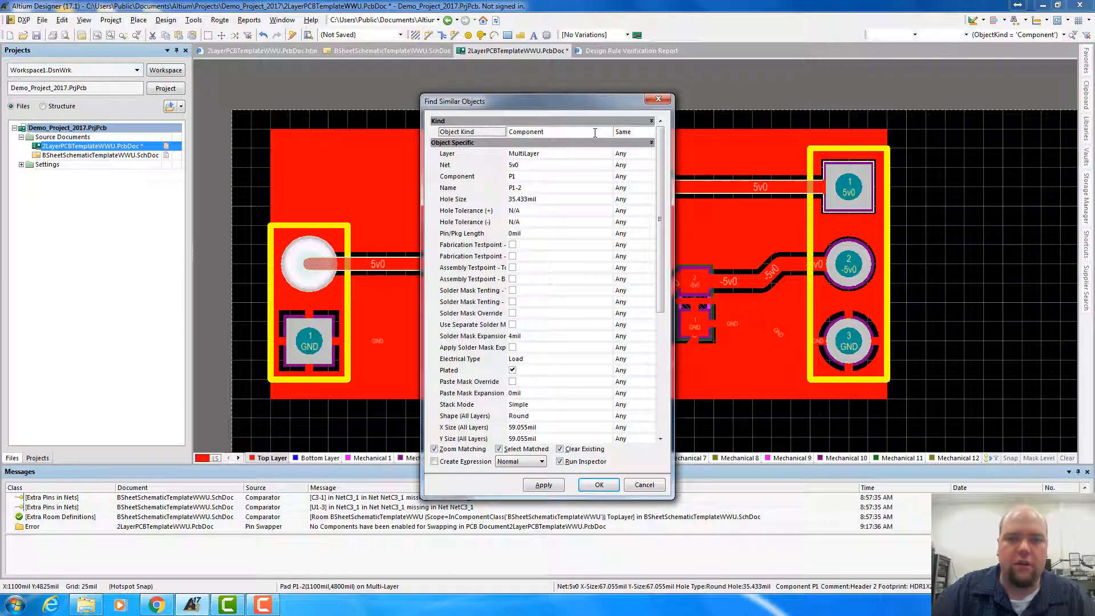
left_click(553, 488)
left_click(597, 488)
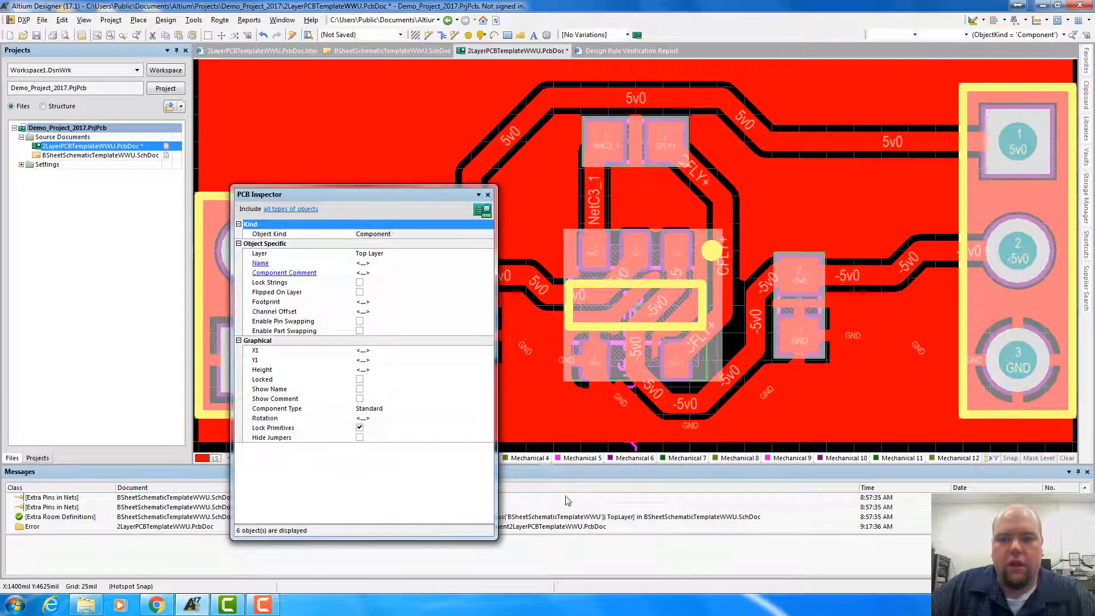
Turn on Show Name for all selected components and close the PCB Inspector
left_click_drag(411, 197, 565, 252)
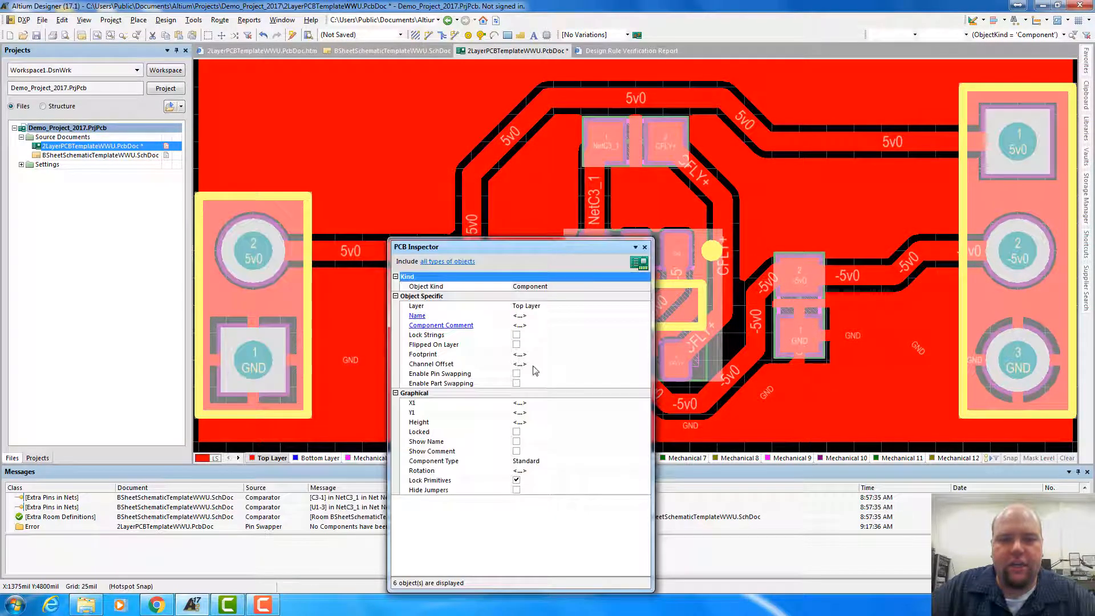
left_click(516, 443)
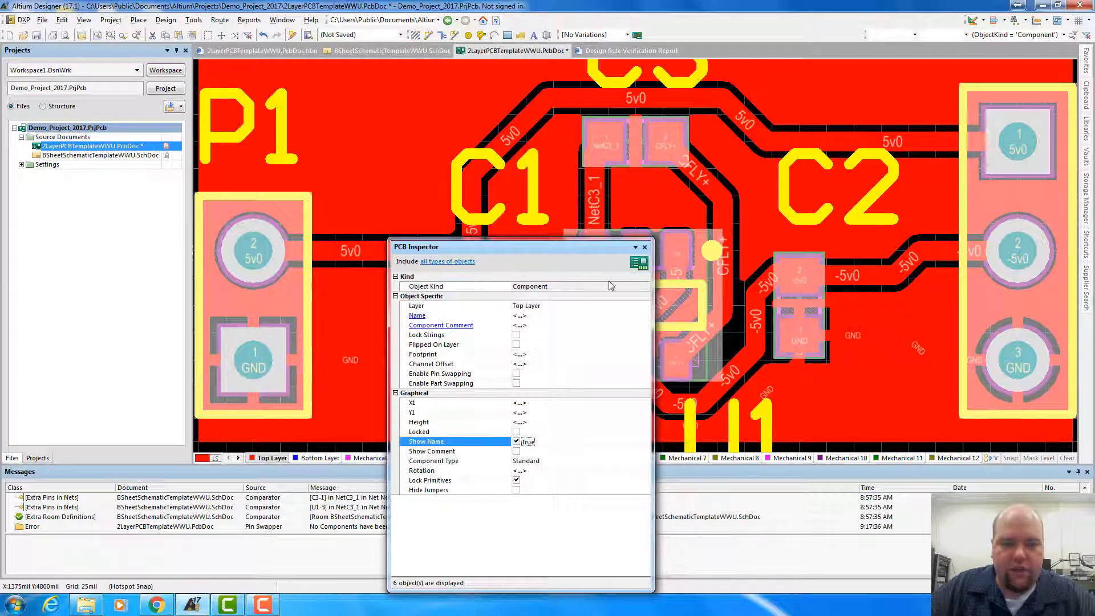
left_click(645, 248)
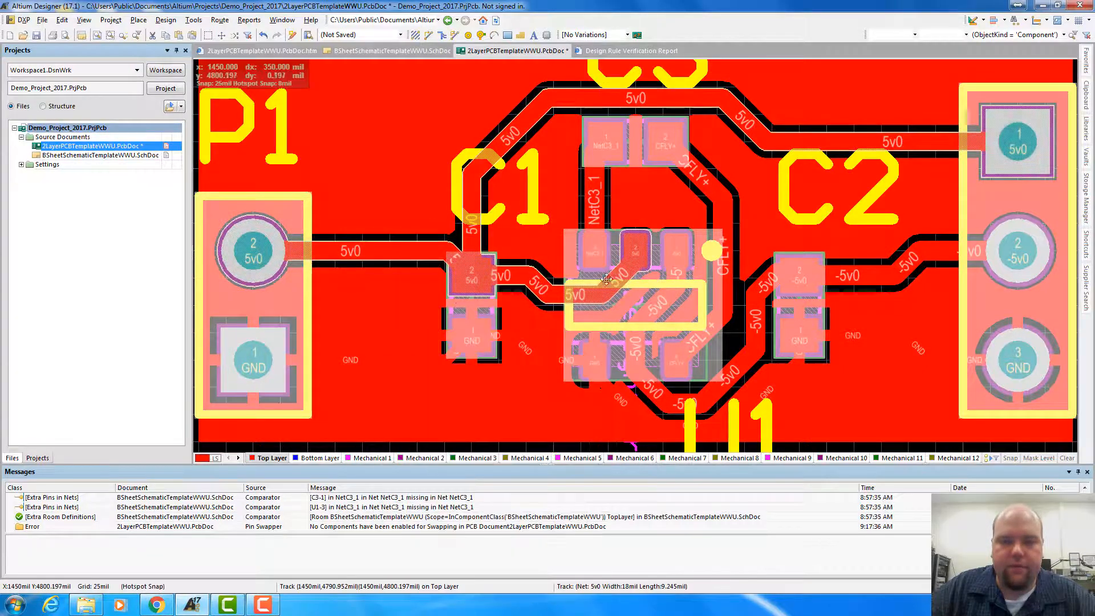
Move the C1 designator to the space between the two-pin header and capacitor C1
scroll(420, 320, "down", 2, "ctrl")
scroll(422, 292, "down", 2, "ctrl")
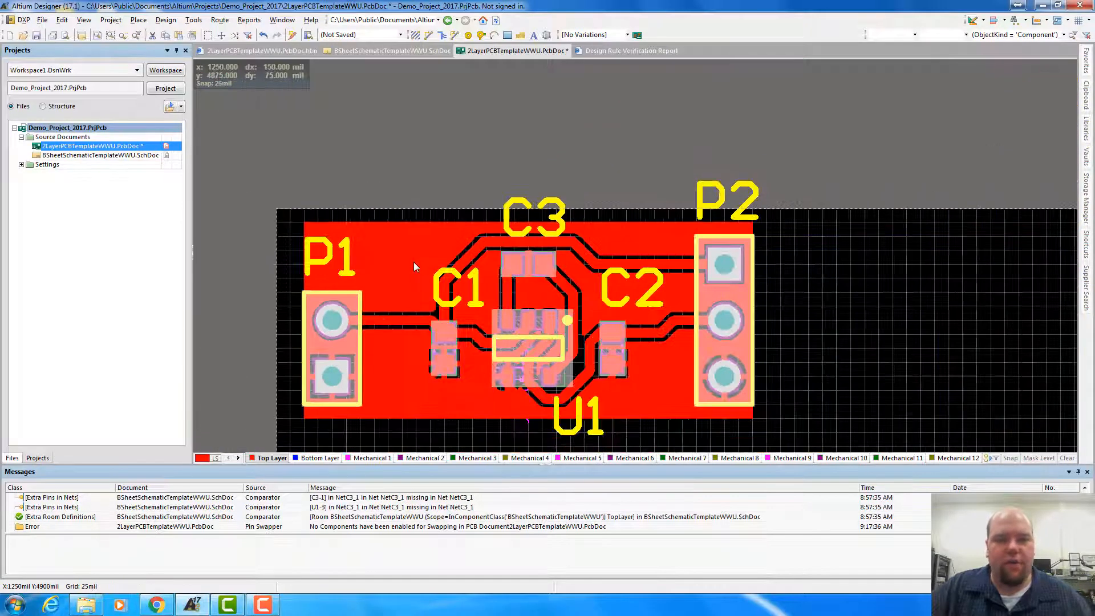
left_click(441, 291)
left_click(441, 291)
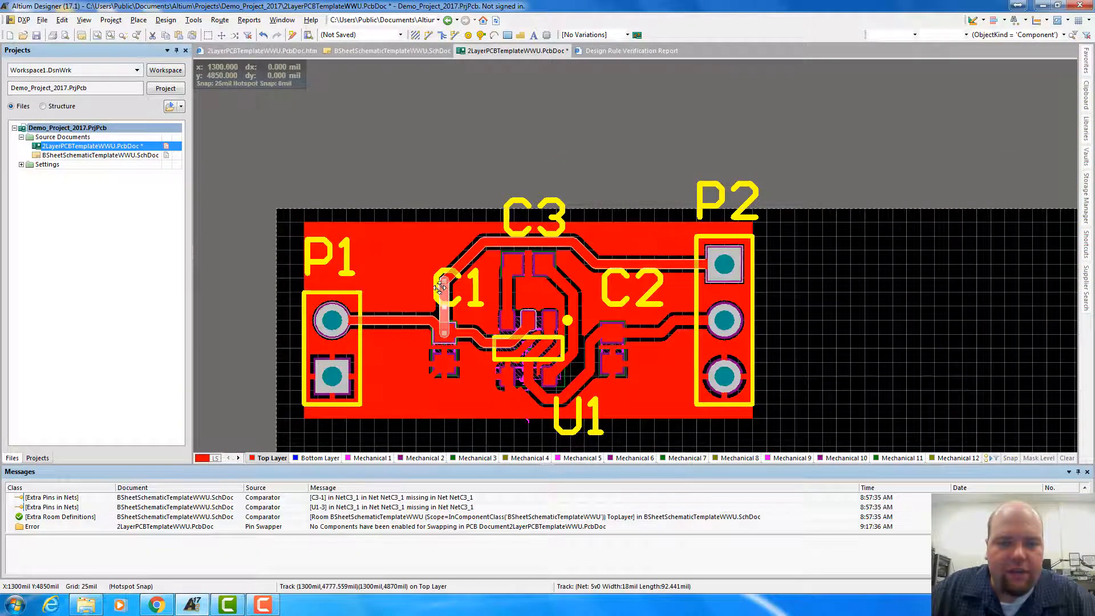
left_click(435, 281)
left_click(436, 283)
left_click_drag(436, 282, 374, 376)
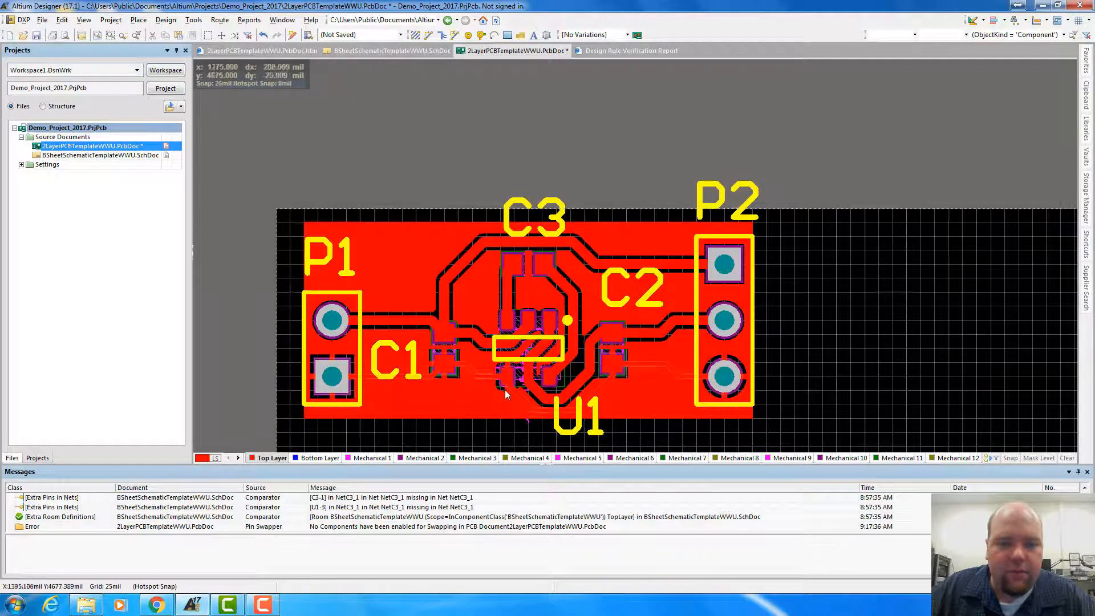
Move the U1 designator to the open area between capacitors C1 and C3, left of the IC's upper pads
double_click(562, 432)
left_click(588, 428)
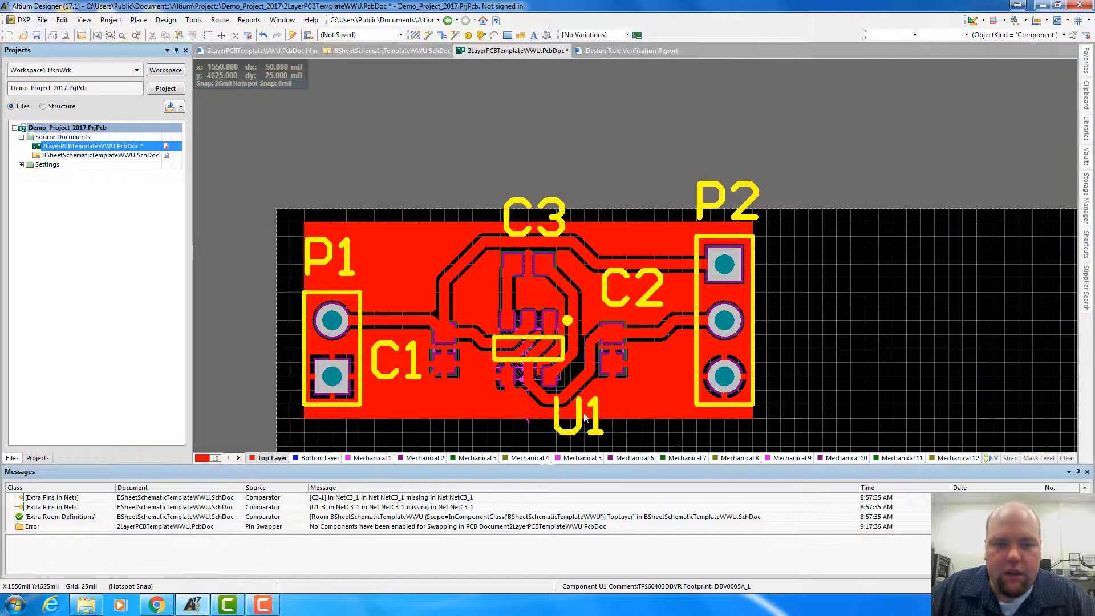
left_click_drag(585, 429, 464, 323)
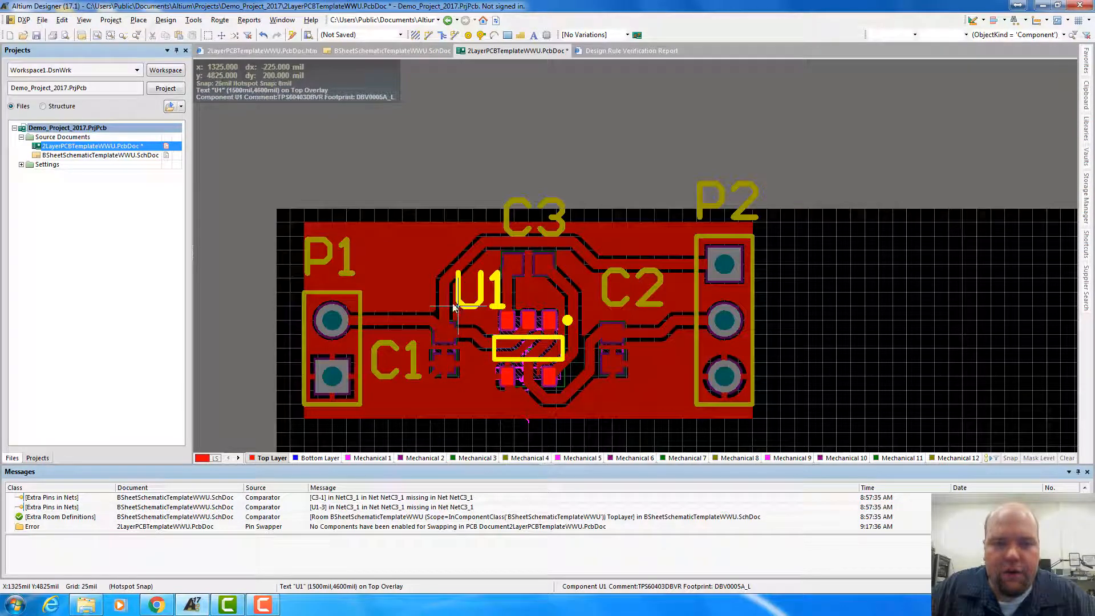
left_click_drag(454, 308, 446, 306)
Move the C2 designator below and to the right of capacitor C2, beside the three-pin header's lowest pad
left_click(559, 209)
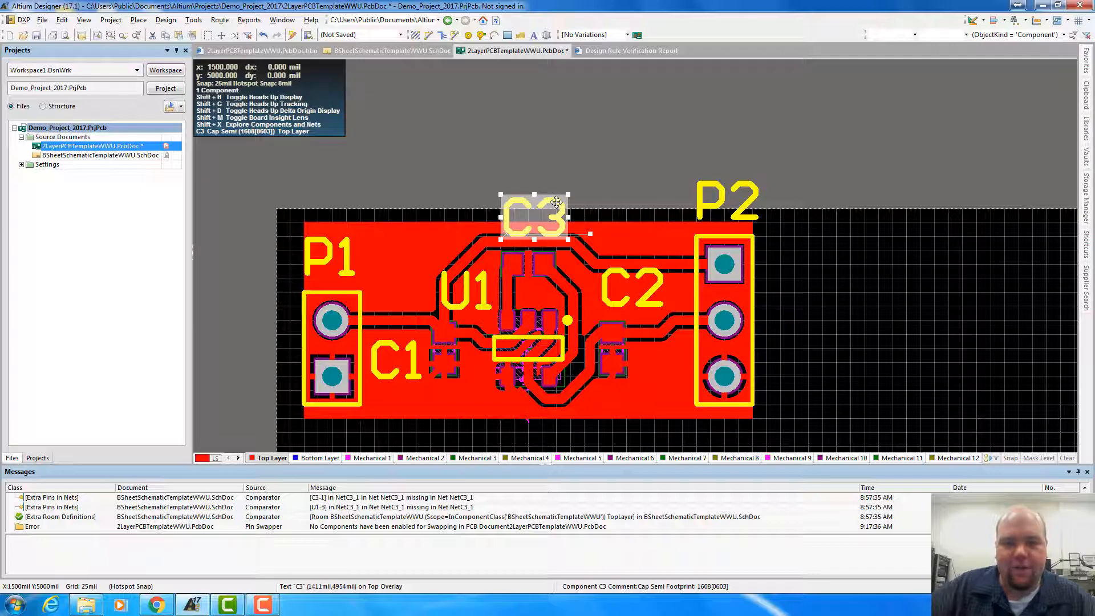
left_click(617, 300)
left_click_drag(610, 301, 631, 405)
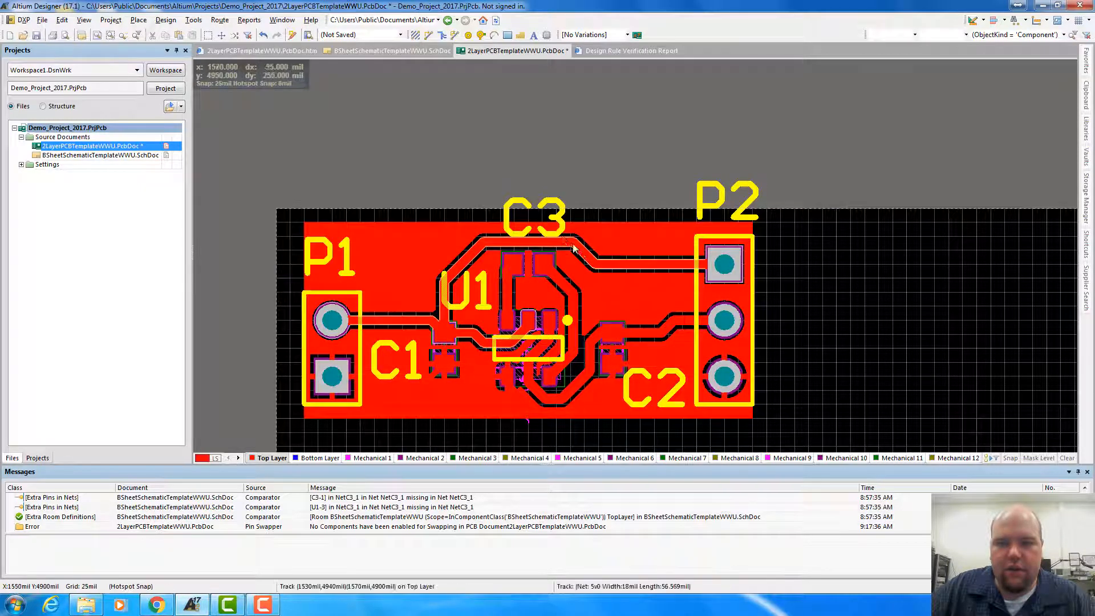
Move the C3 designator left of the upper track loop and the U1 designator to the upper right of the IC
left_click(554, 229)
left_click(556, 217)
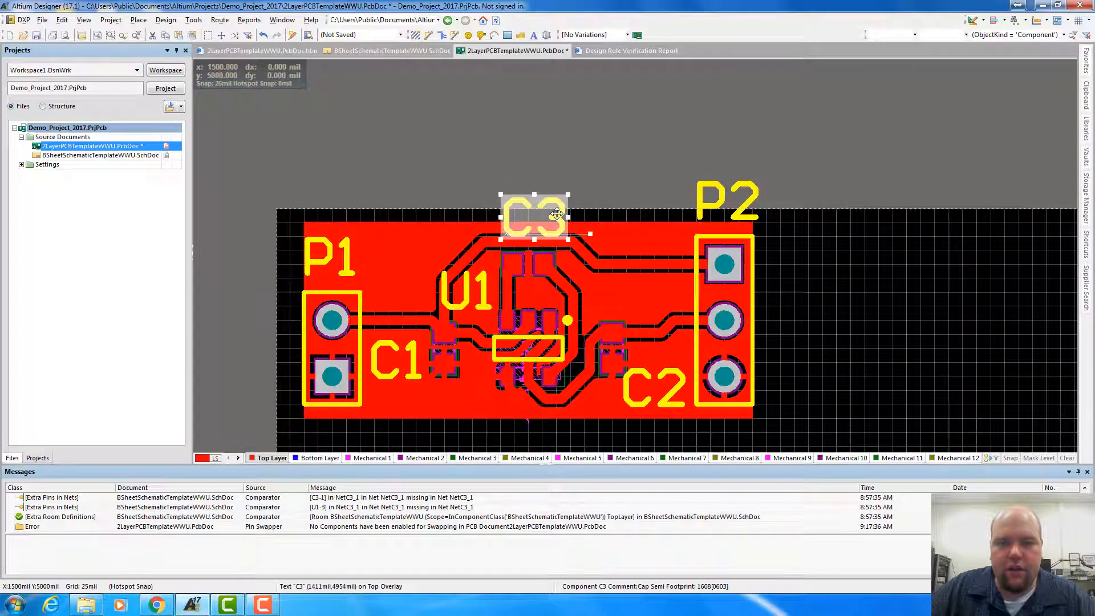
left_click_drag(556, 217, 403, 262)
left_click(461, 303)
left_click_drag(461, 302, 573, 307)
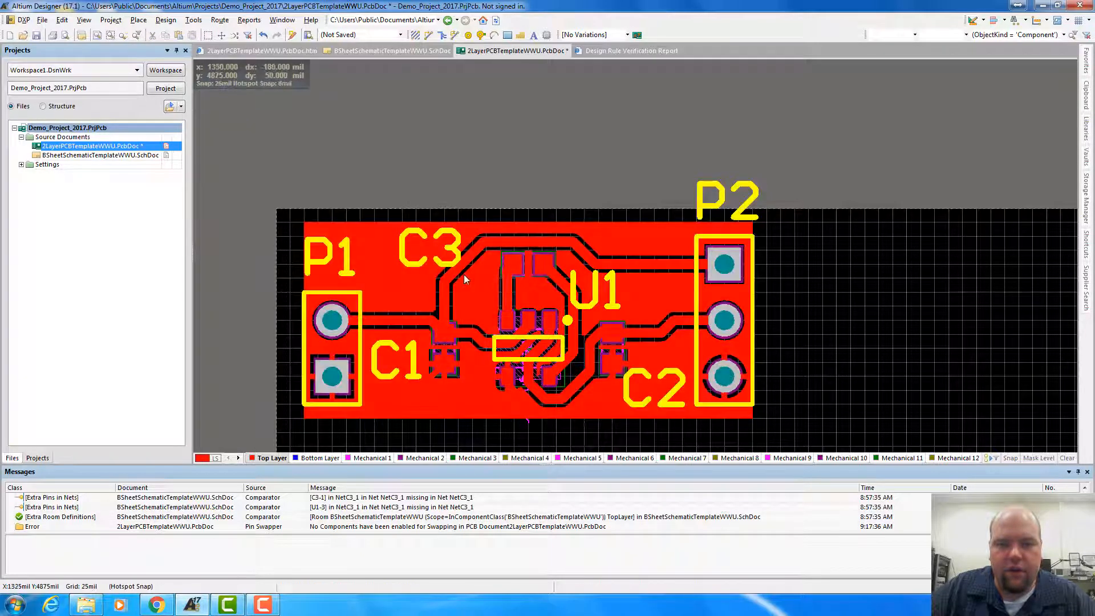
Shift the C3 designator closer to the left side of capacitor C3
left_click(418, 261)
left_click(417, 262)
mouse_move(418, 262)
left_mouse_down()
mouse_move(406, 265)
mouse_move(435, 281)
mouse_move(429, 269)
left_mouse_up()
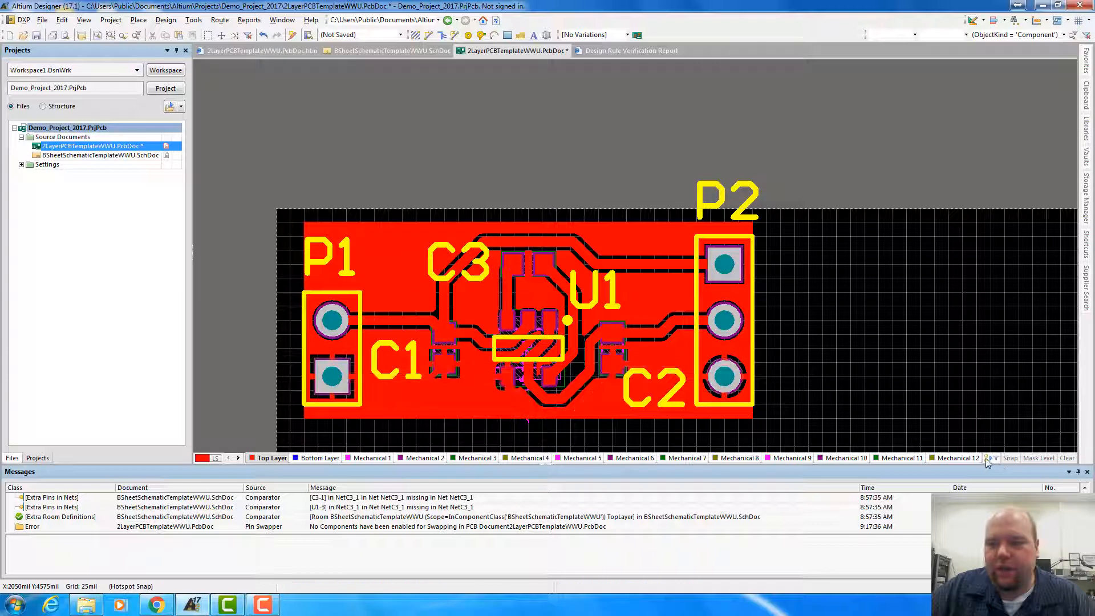
Make Top Overlay the active layer
left_click(238, 458)
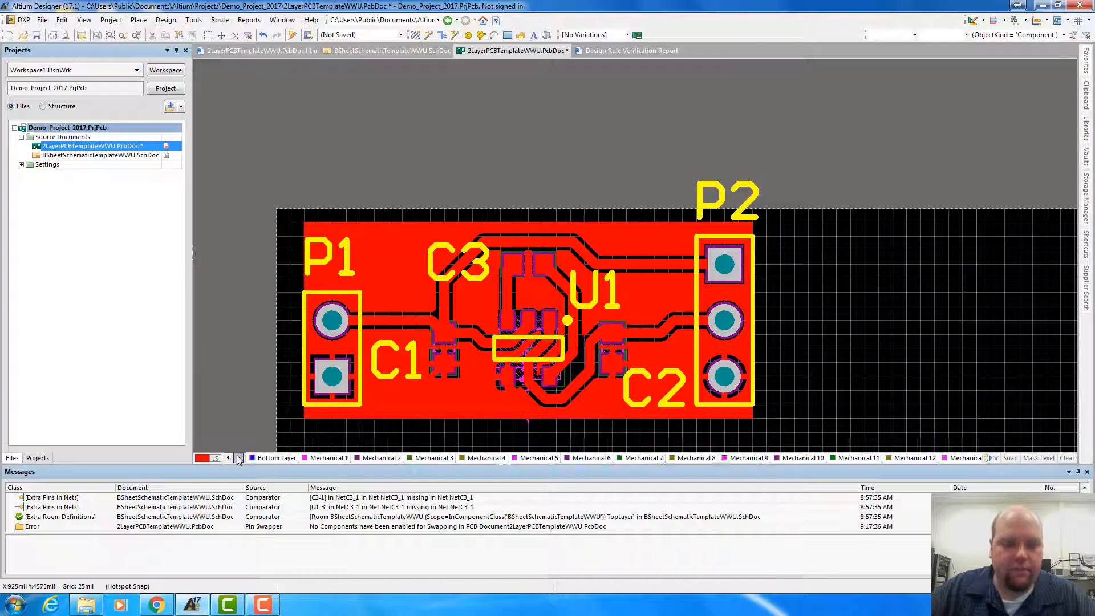
left_click(238, 458)
left_click(238, 458)
left_click(238, 458)
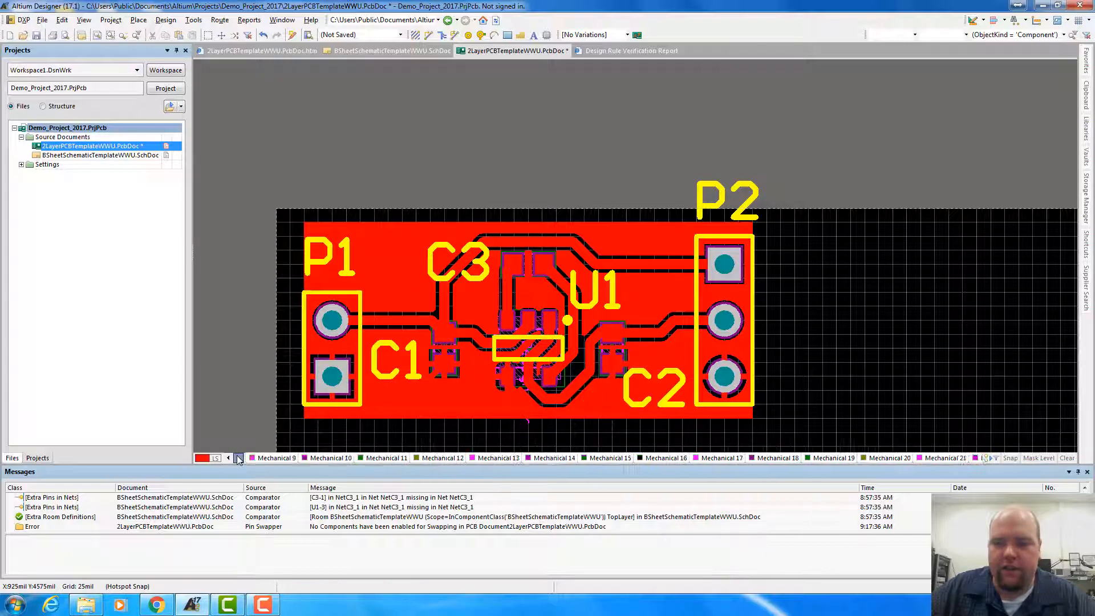
left_click(239, 458)
left_click(239, 459)
left_click(239, 458)
left_click(238, 458)
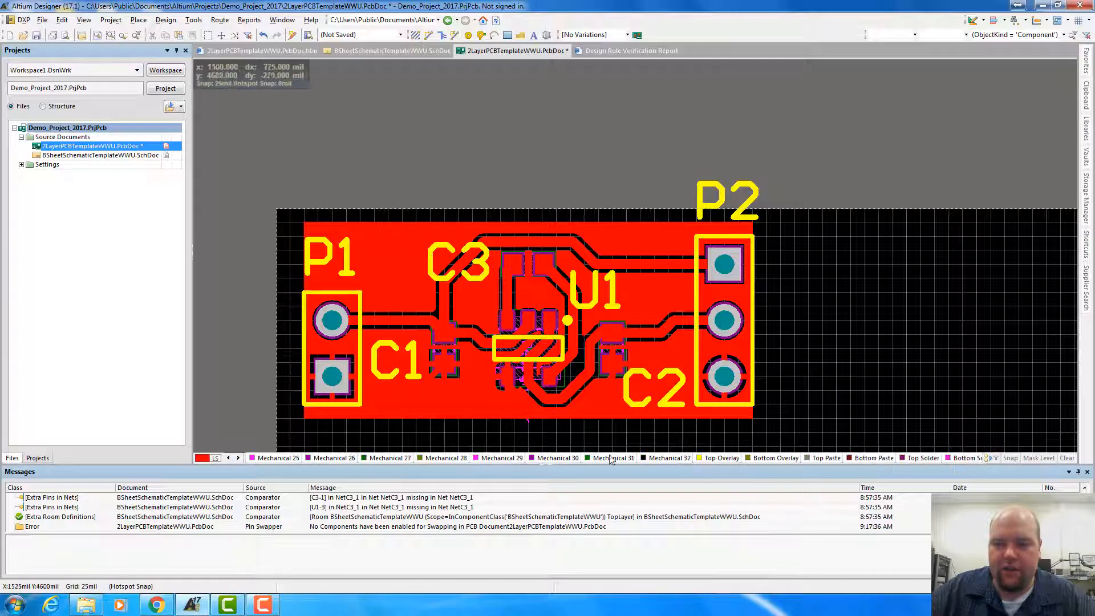
left_click(721, 458)
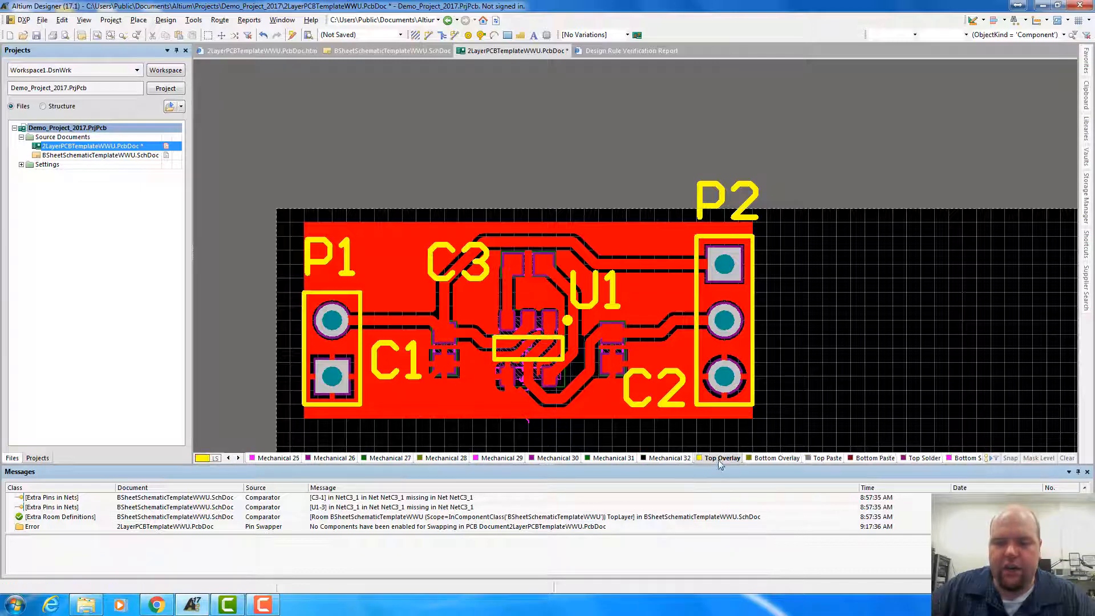
Move the P2 designator inside the board, just left of the three-pin header's top pad, and deselect it
left_click(713, 215)
left_click_drag(713, 204, 627, 276)
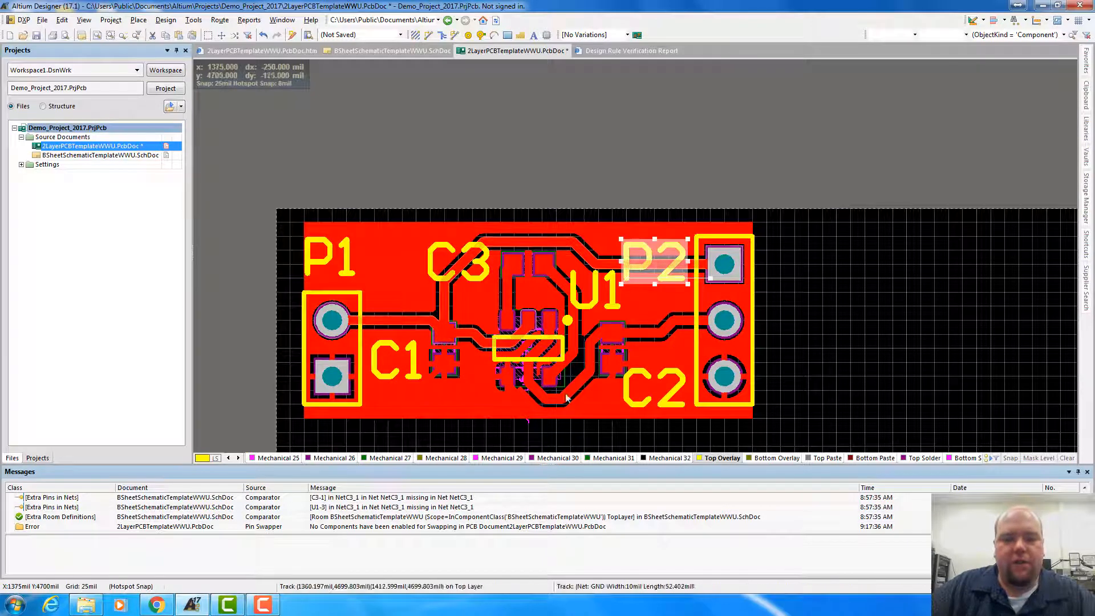
left_click(713, 139)
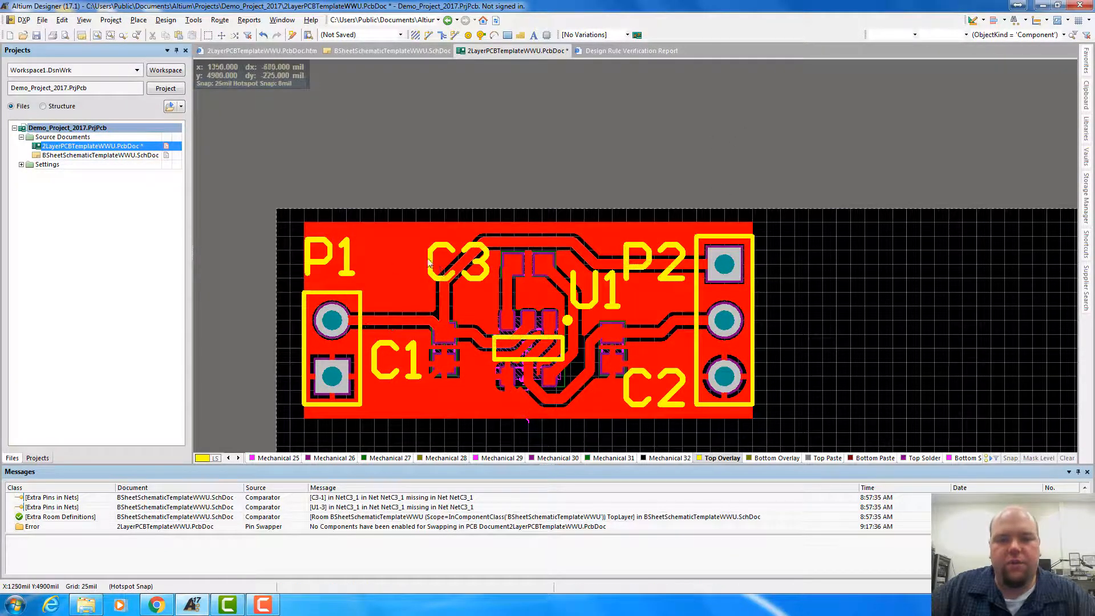
Examine the size of the finished circuit relative to the whole board area
scroll(629, 238, "down", 4)
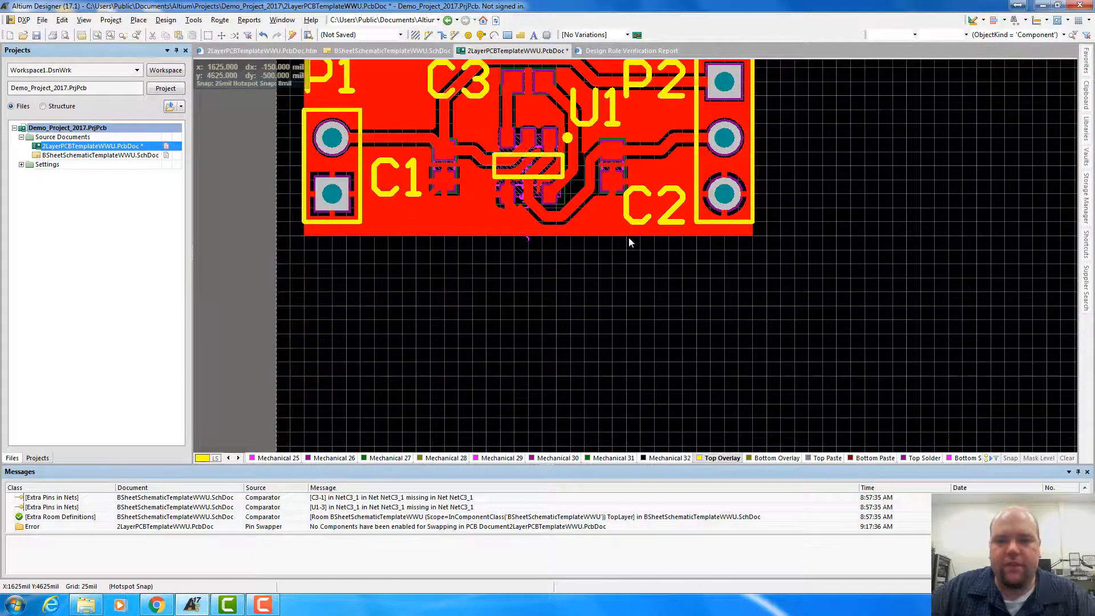
scroll(409, 296, "up", 5)
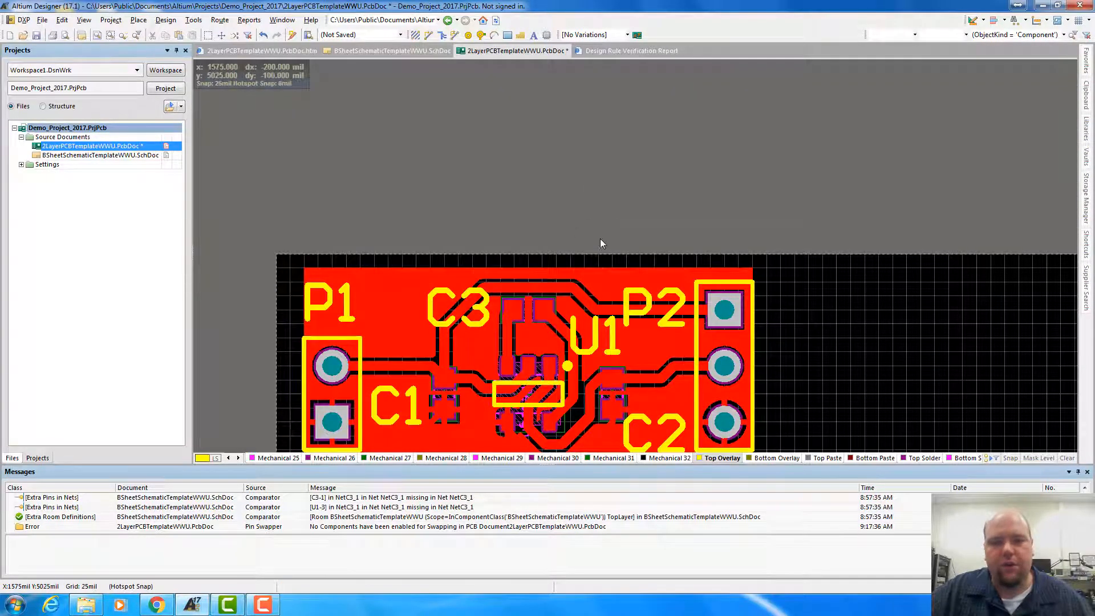
scroll(599, 228, "down", 5, "ctrl")
scroll(623, 351, "down", 2)
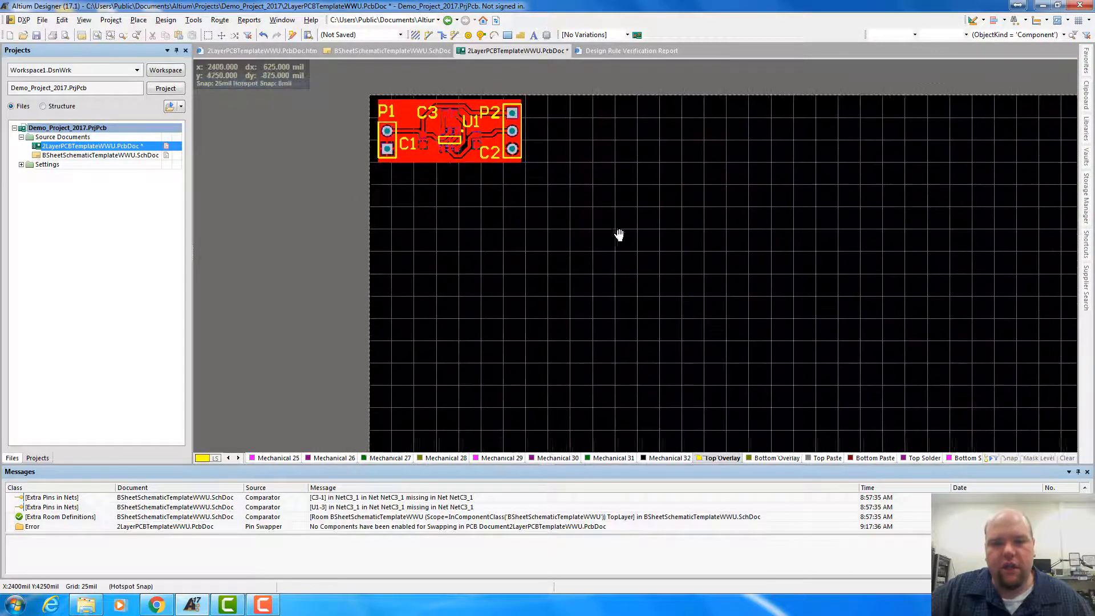
scroll(619, 234, "down", 4, "ctrl")
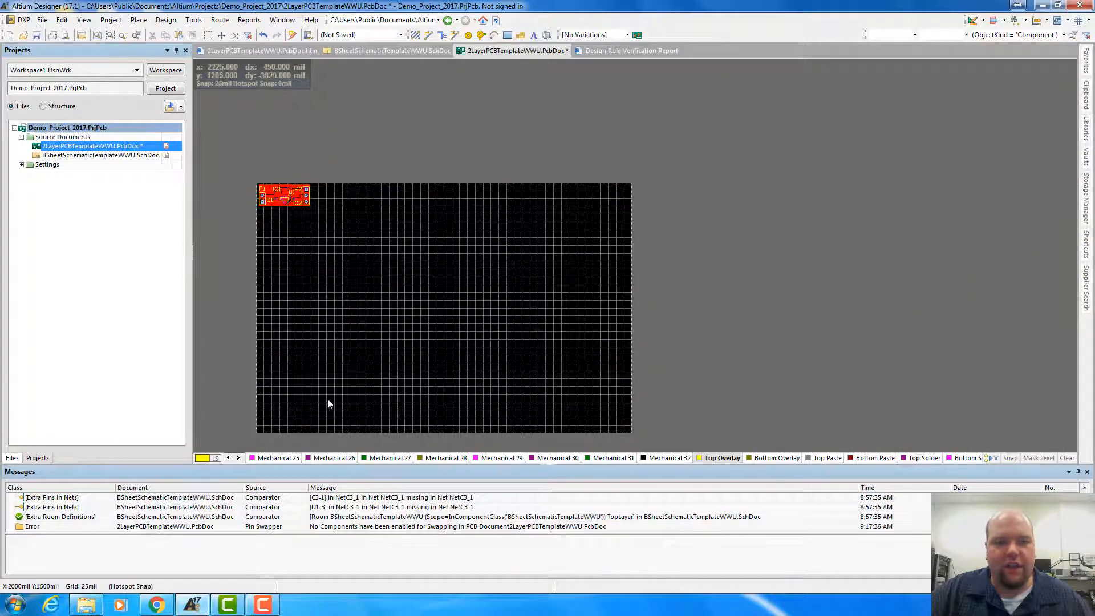
right_click_drag(337, 343, 515, 334)
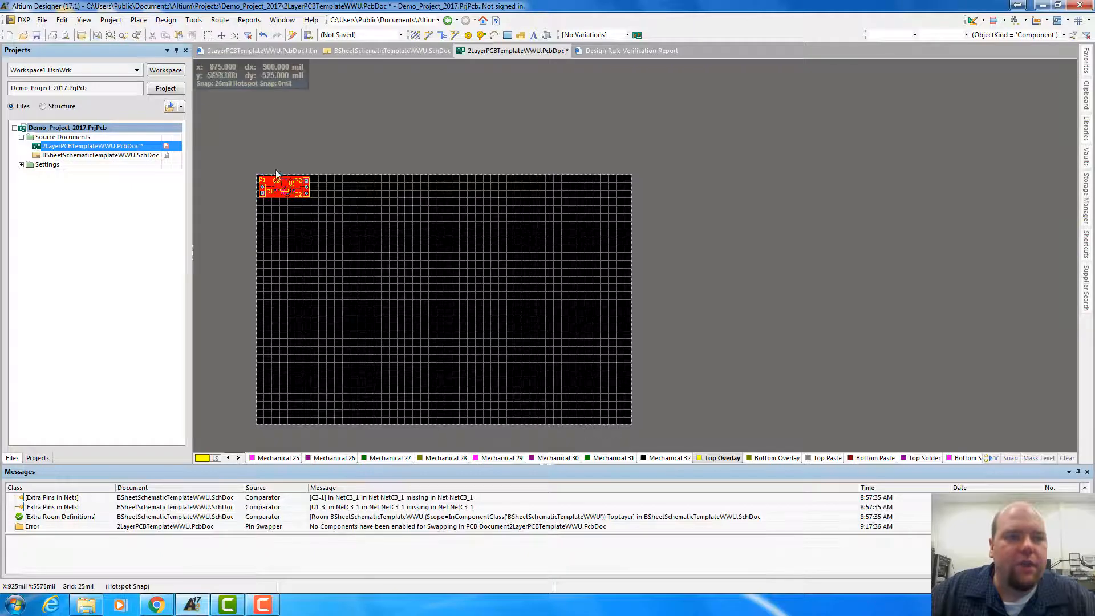
scroll(327, 245, "up", 2, "ctrl")
scroll(279, 176, "up", 2, "ctrl")
right_click_drag(289, 244, 468, 318)
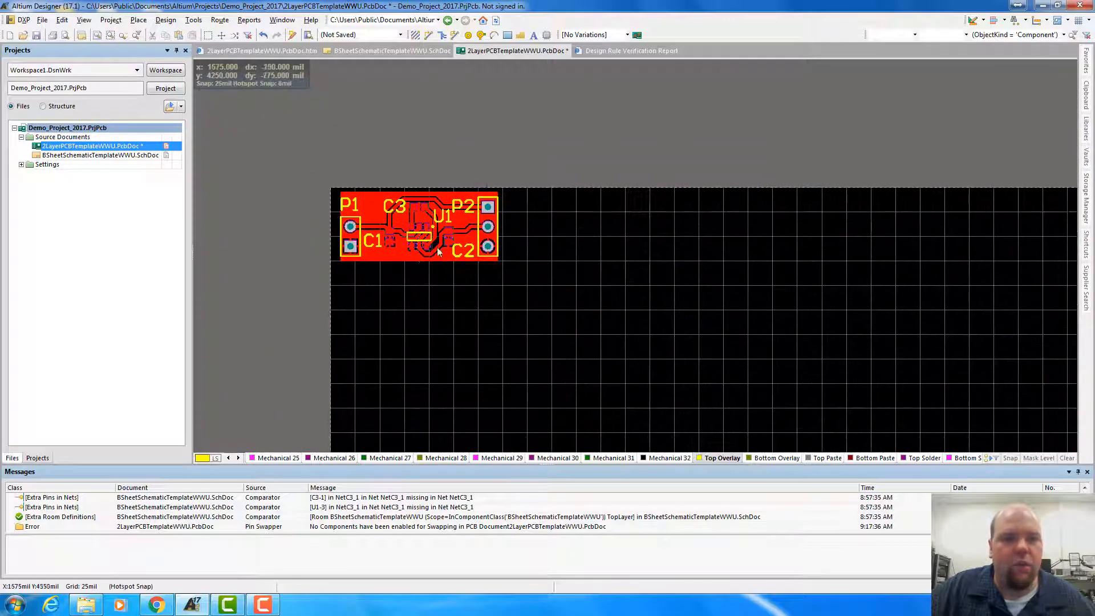
scroll(416, 262, "up", 2, "ctrl")
In board planning mode, redefine the board shape as a rectangle around the ground plane, from (1050, 4625) to (1850, 4975) mil
key("1")
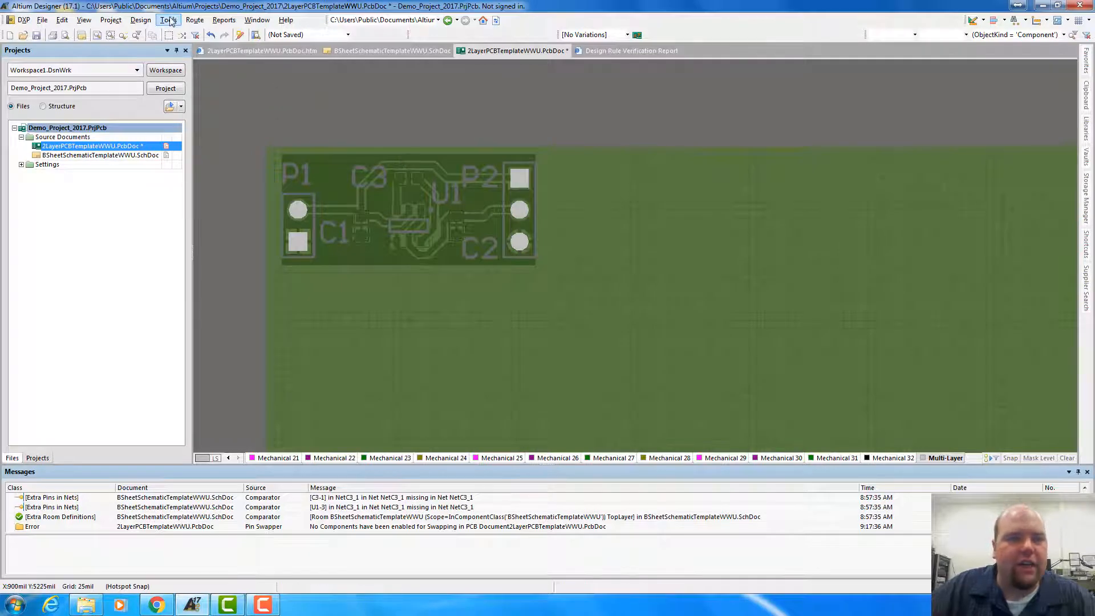
left_click(111, 20)
mouse_move(136, 21)
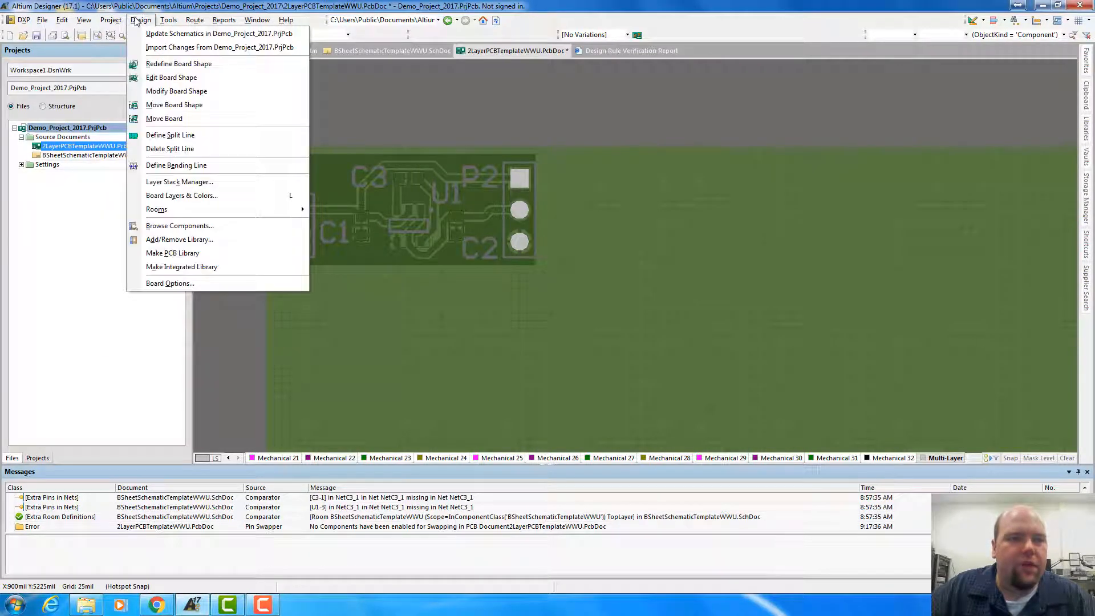
left_click(171, 64)
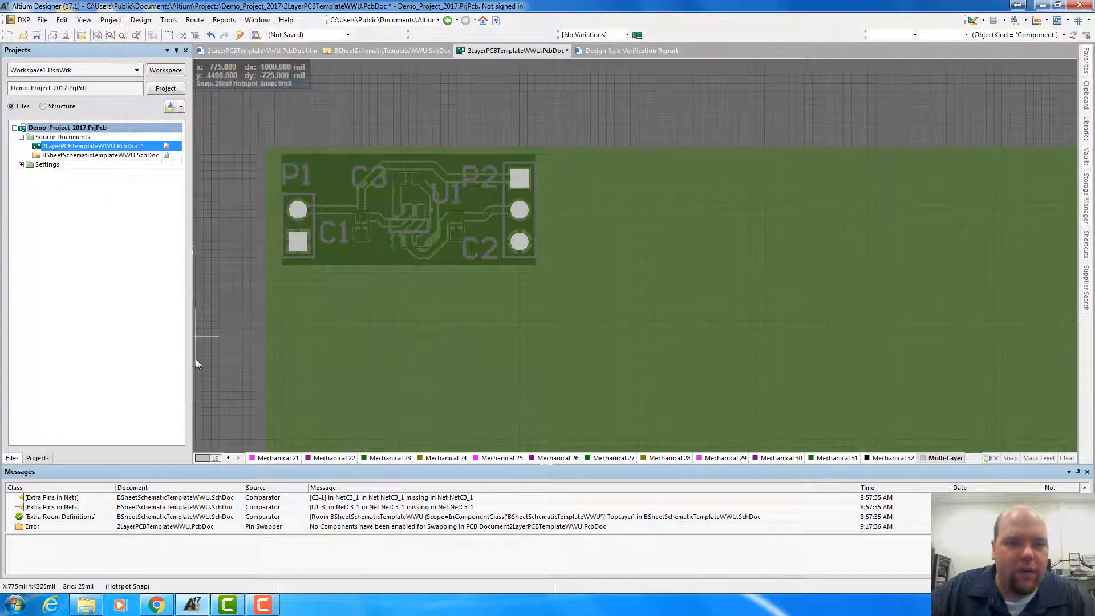
left_click(282, 265)
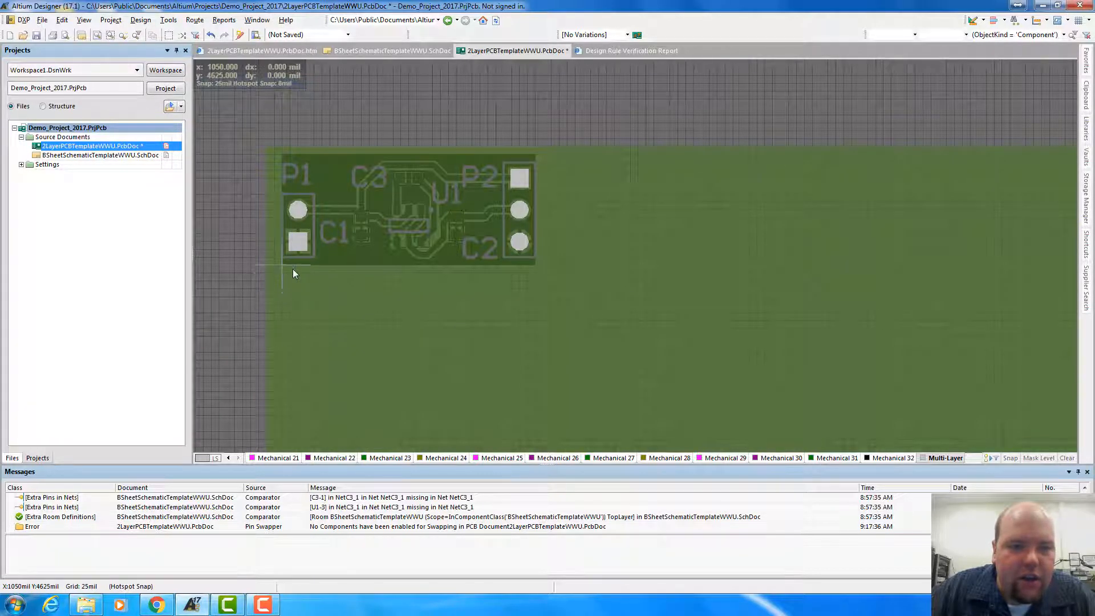
left_click(537, 266)
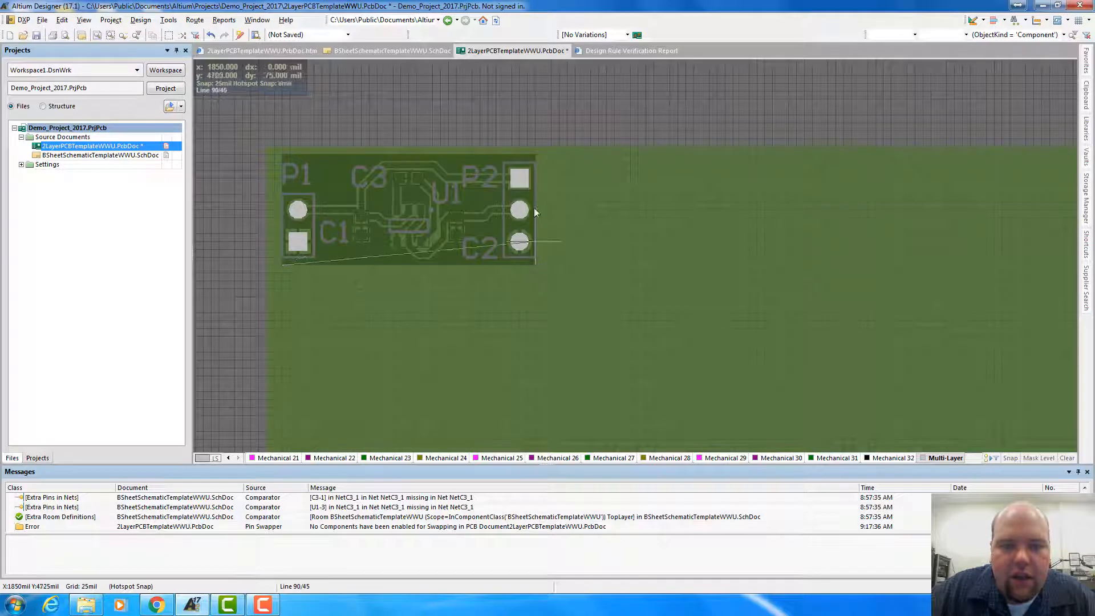
left_click(539, 155)
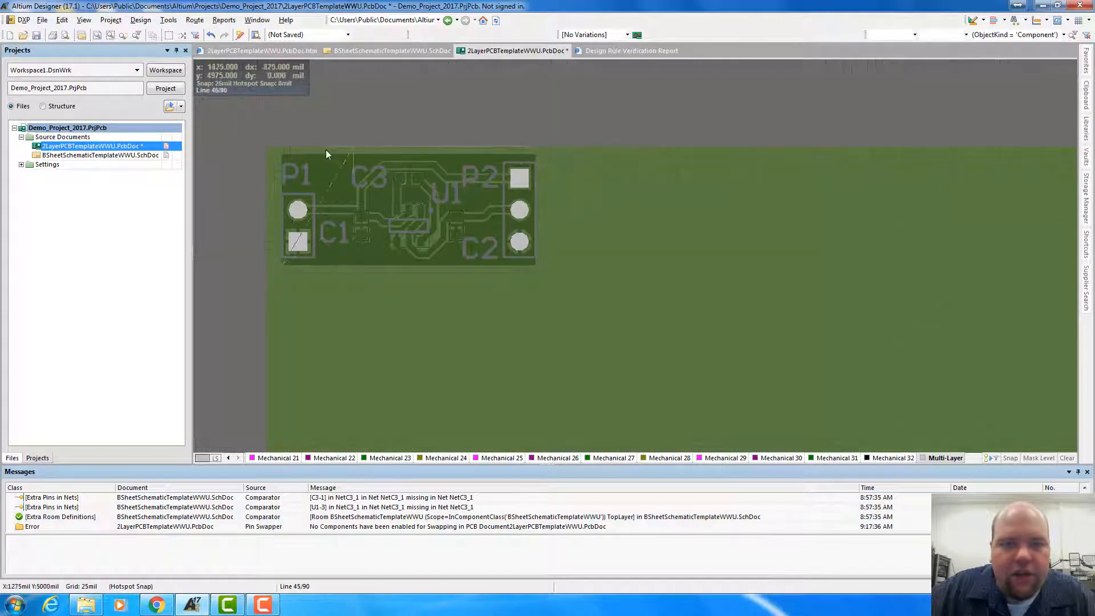
left_click(281, 154)
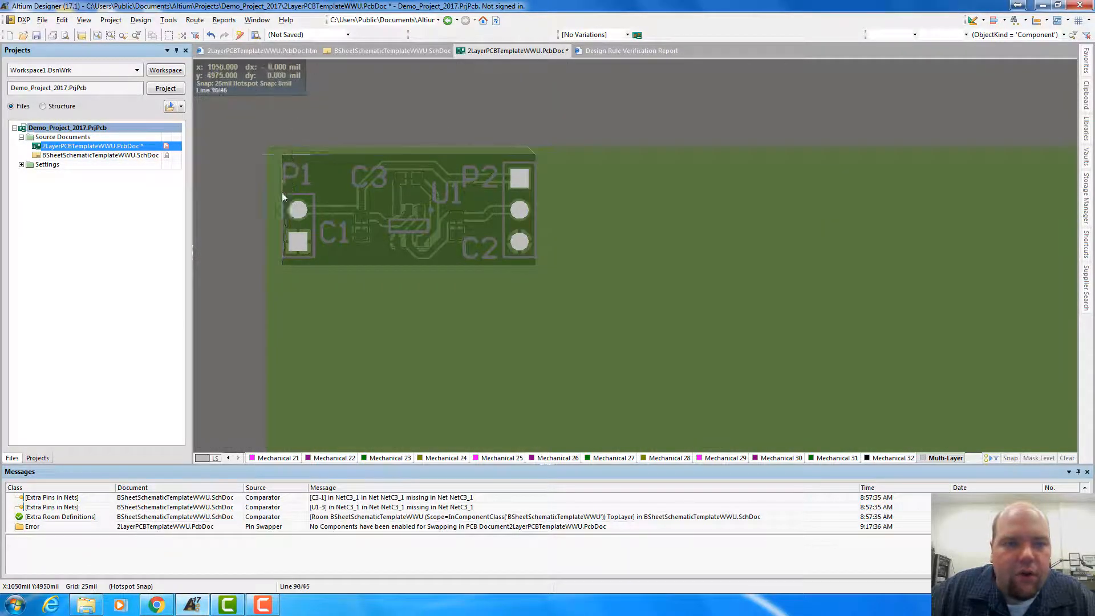
left_click(282, 266)
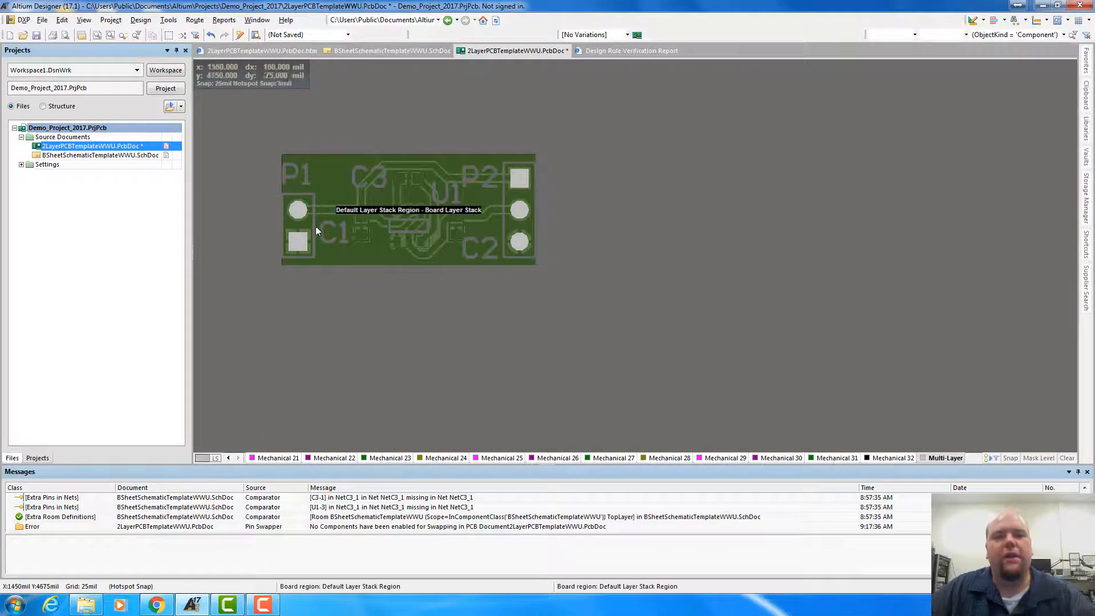
Inspect the reshaped board in the 2D layout and the 3D view, checking the components and designators up close
key("2")
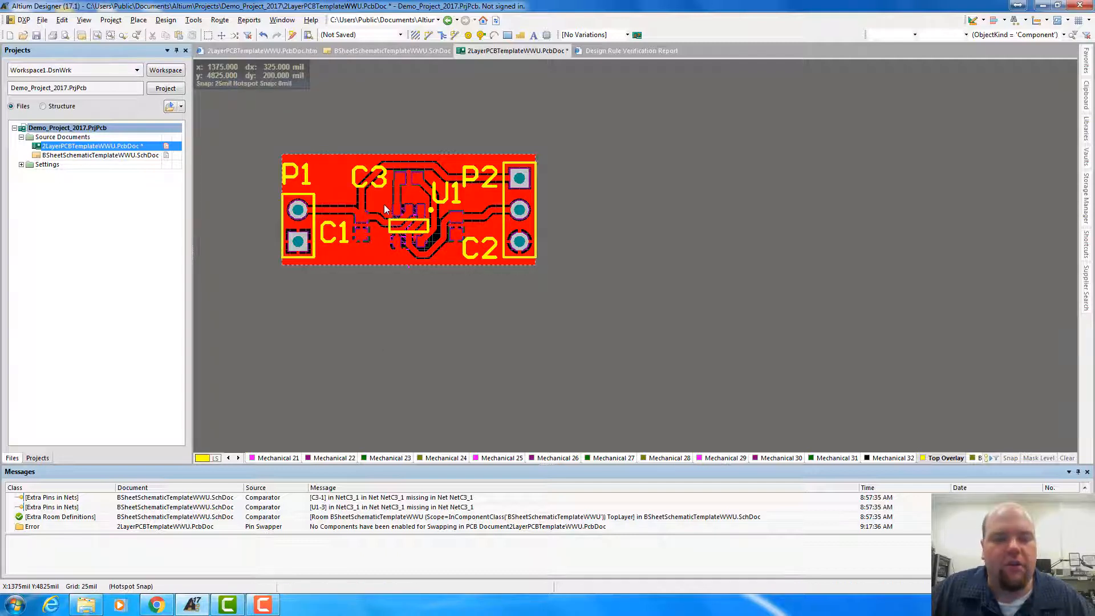
key("3")
right_click_drag(391, 186, 539, 287)
scroll(510, 280, "up", 5, "ctrl")
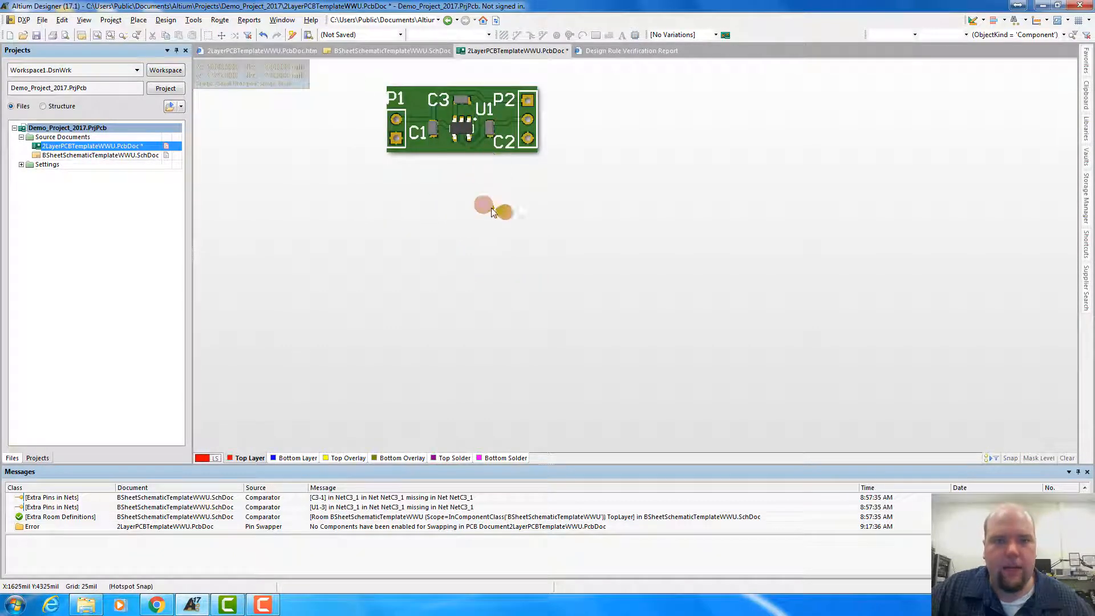
right_click_drag(493, 206, 539, 300)
scroll(485, 235, "up", 2, "ctrl")
scroll(539, 301, "up", 4, "ctrl")
scroll(539, 300, "down", 2, "ctrl")
right_click_drag(535, 240, 517, 204, "shift")
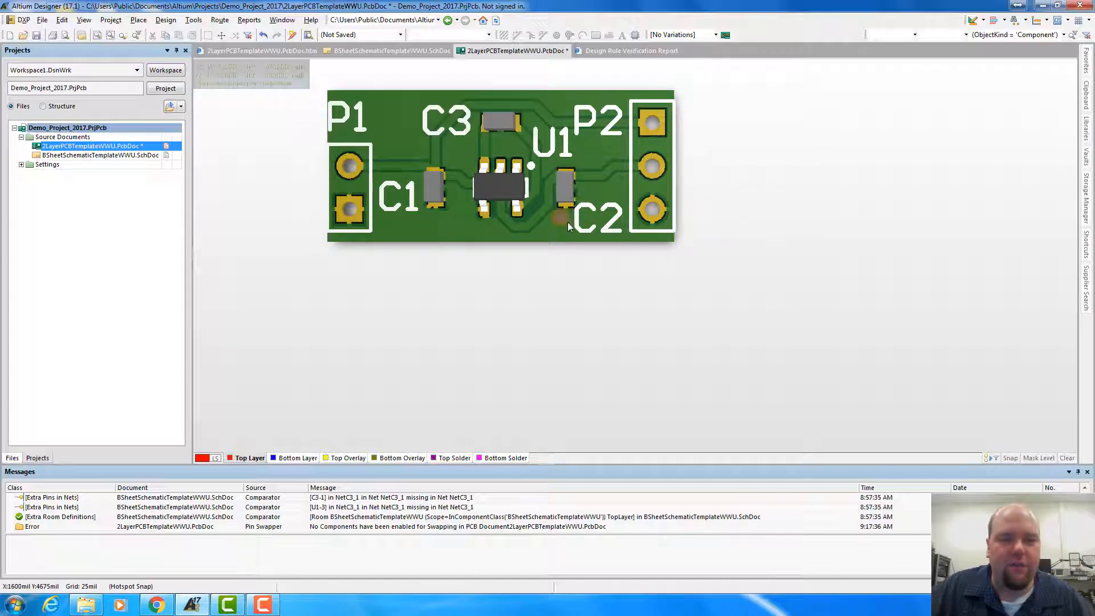
In board planning mode, redefine the board shape as a rectangle from (1025, 4600) to (1875, 5000) mil, leaving a margin around the ground plane
key("1")
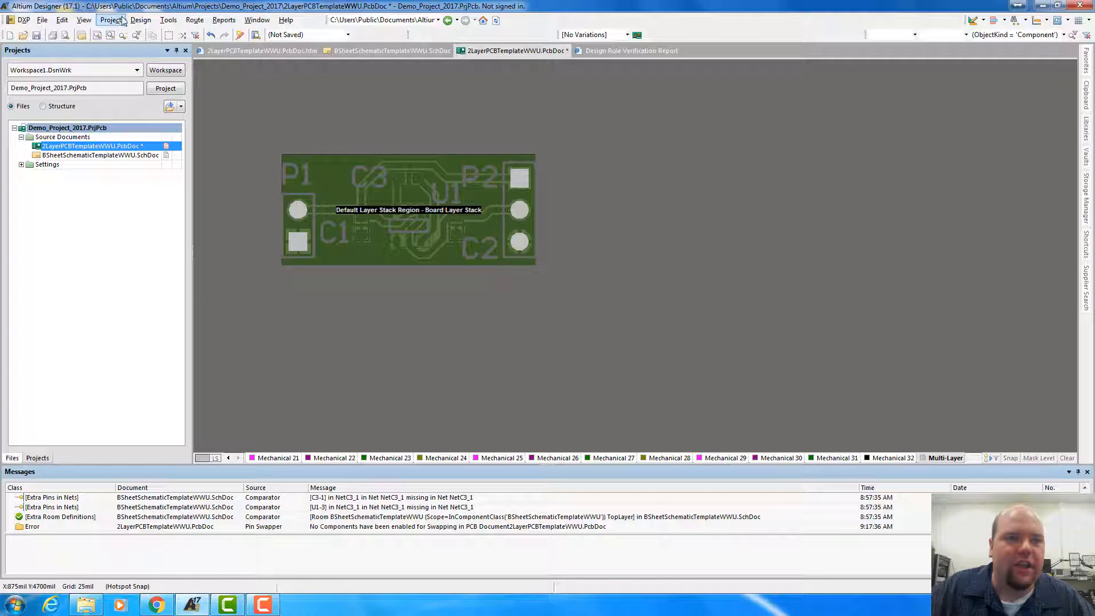
key("g")
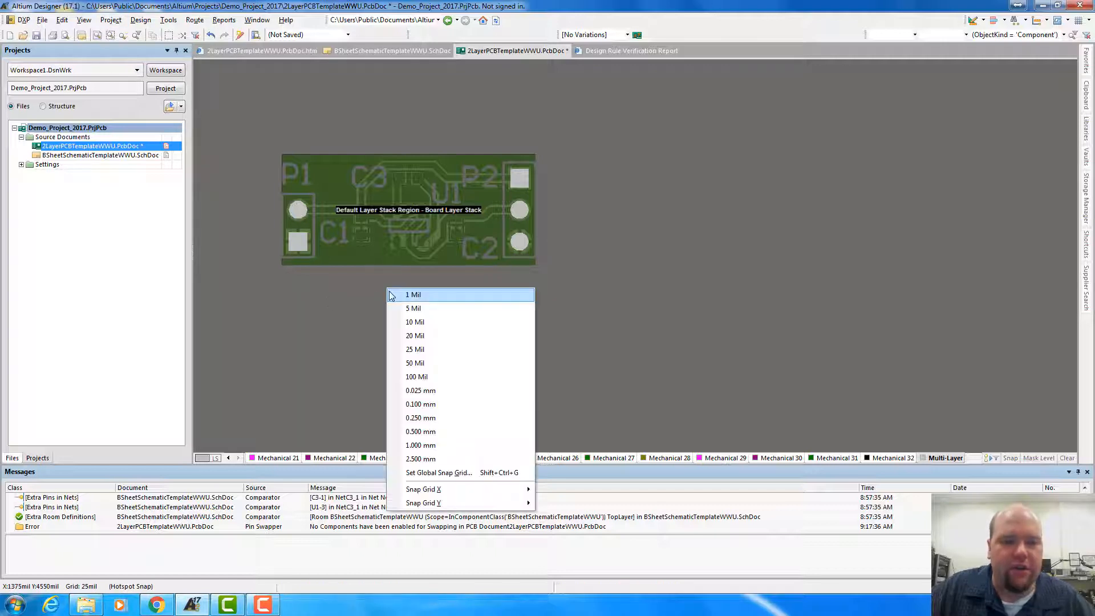
key("Escape")
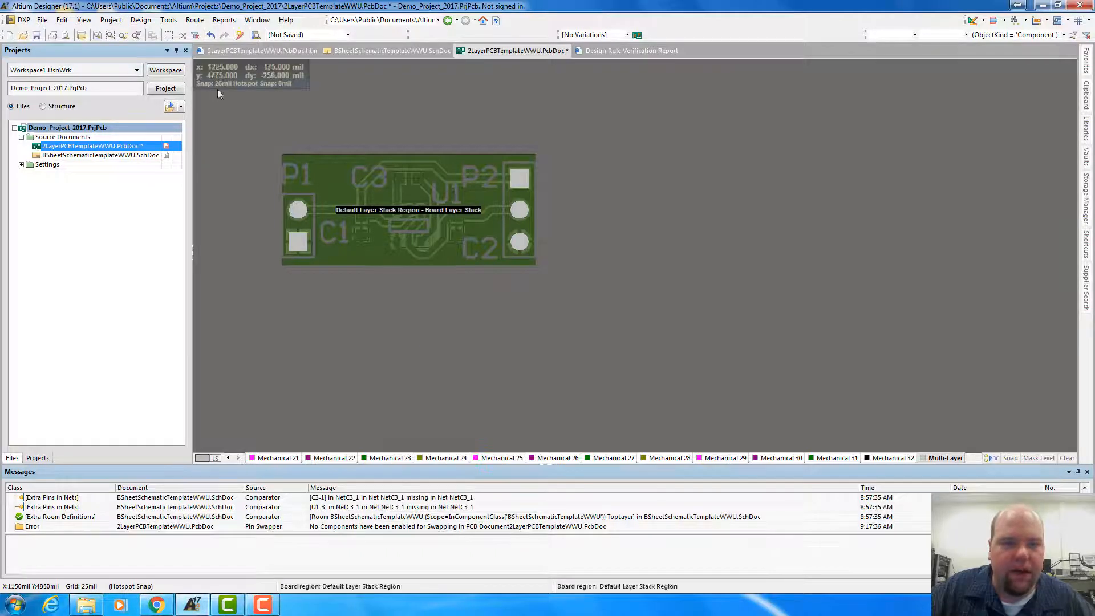
left_click(139, 20)
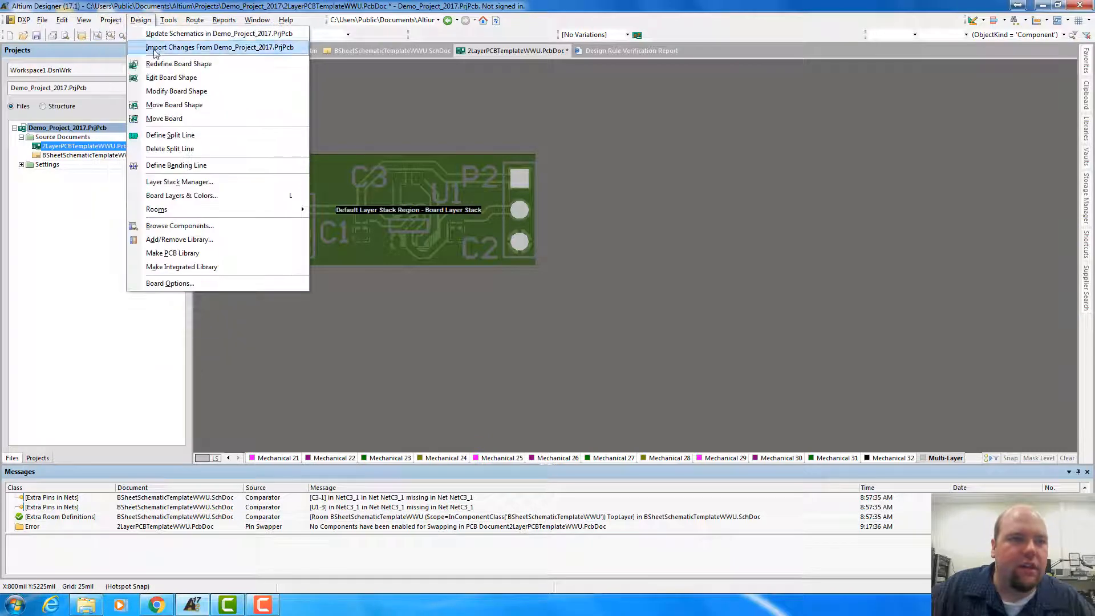
left_click(171, 63)
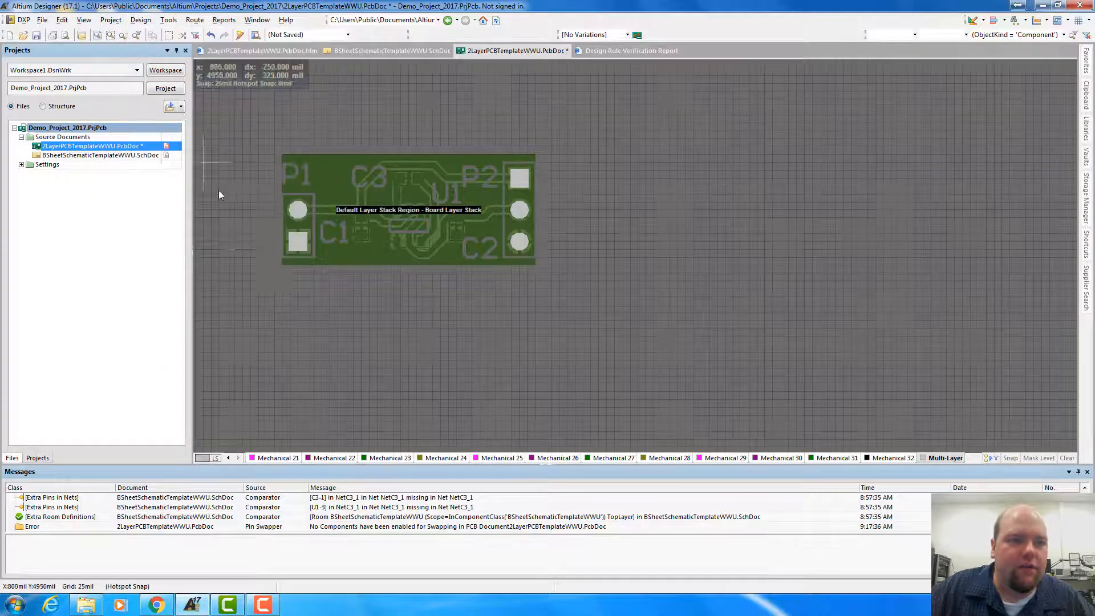
left_click(275, 272)
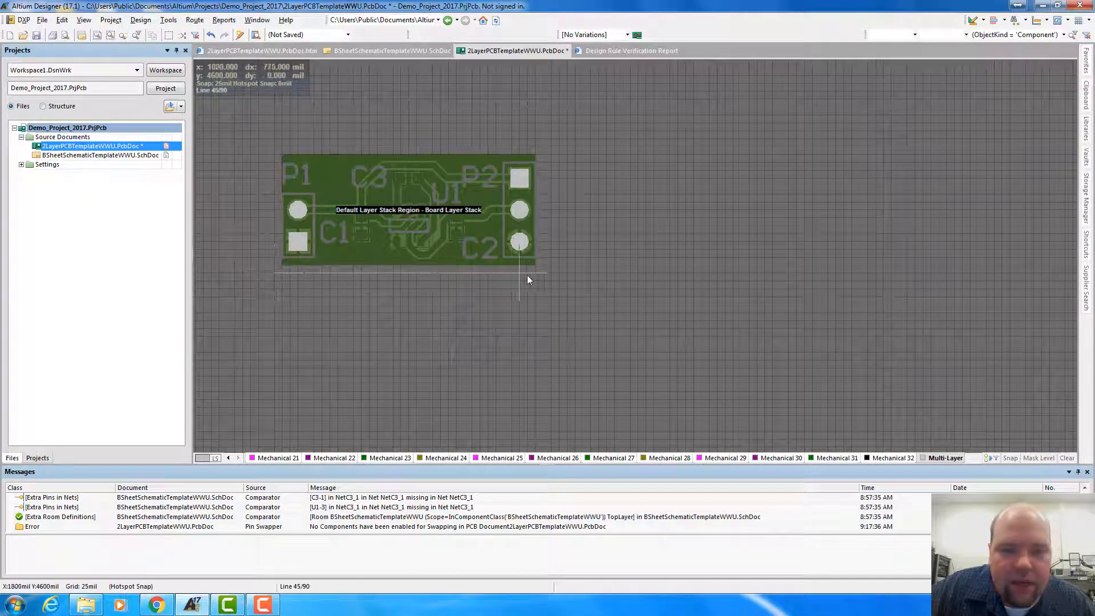
left_click(543, 275)
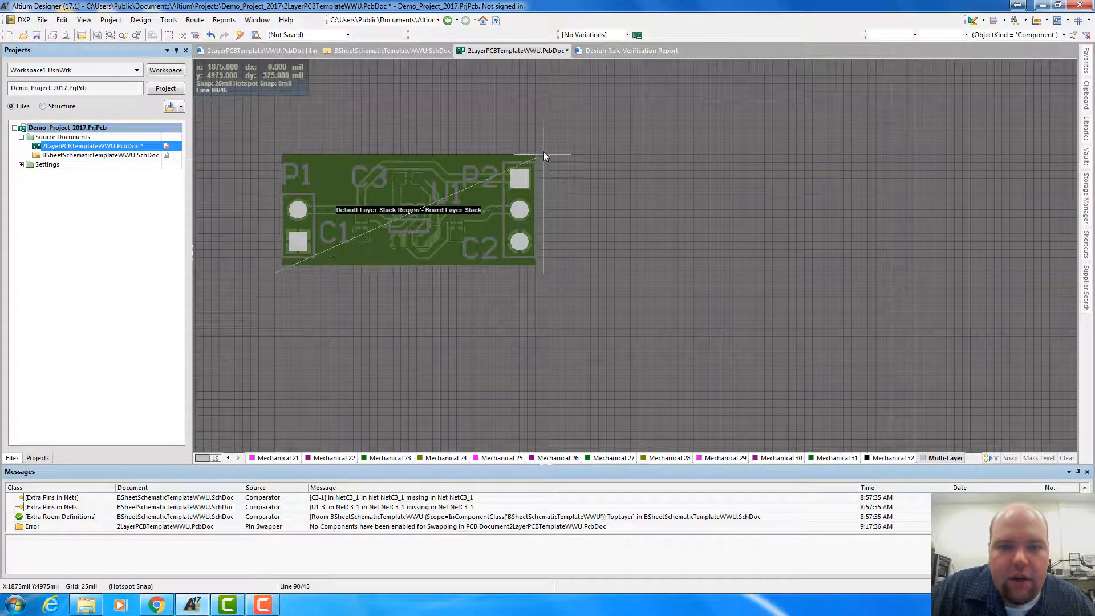
left_click(543, 150)
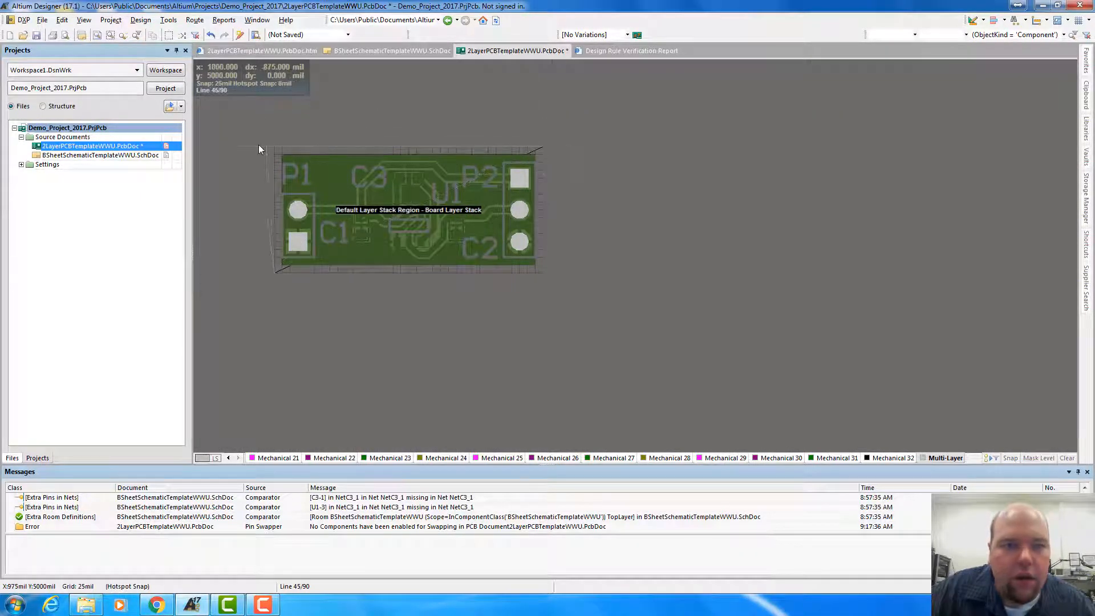
left_click(275, 149)
right_click(276, 150)
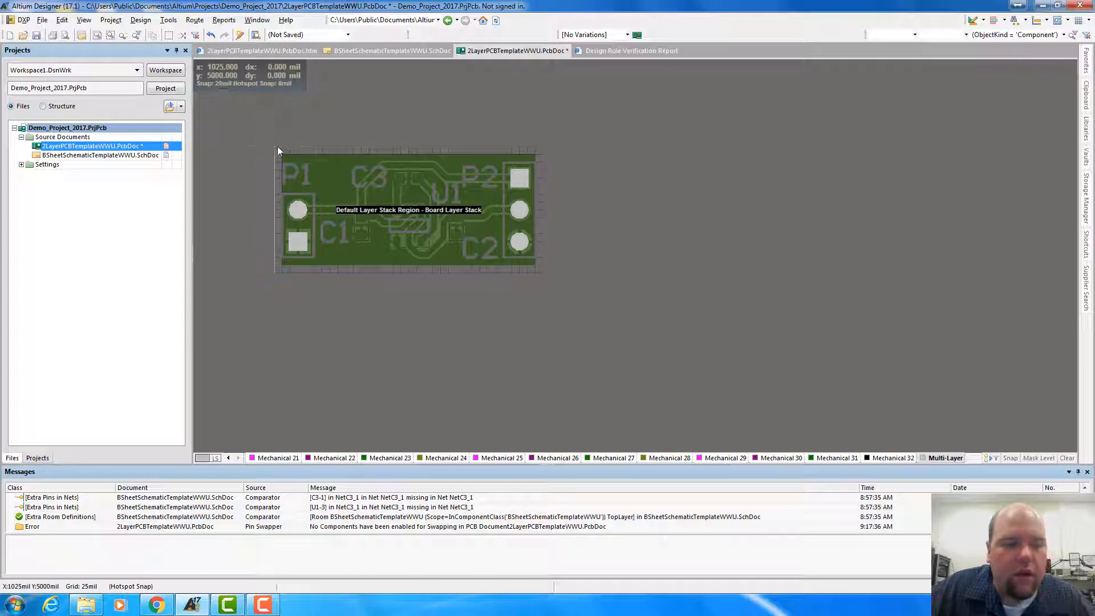
Inspect the enlarged board in the 2D layout and the 3D view, checking the margin around the ground plane
key("2")
key("3")
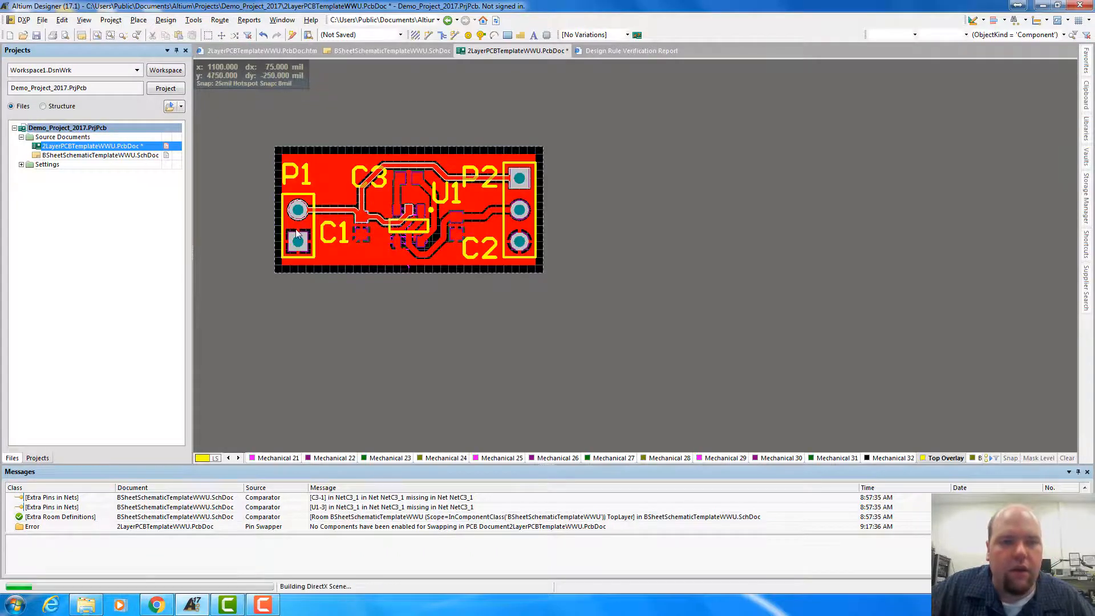
key("2")
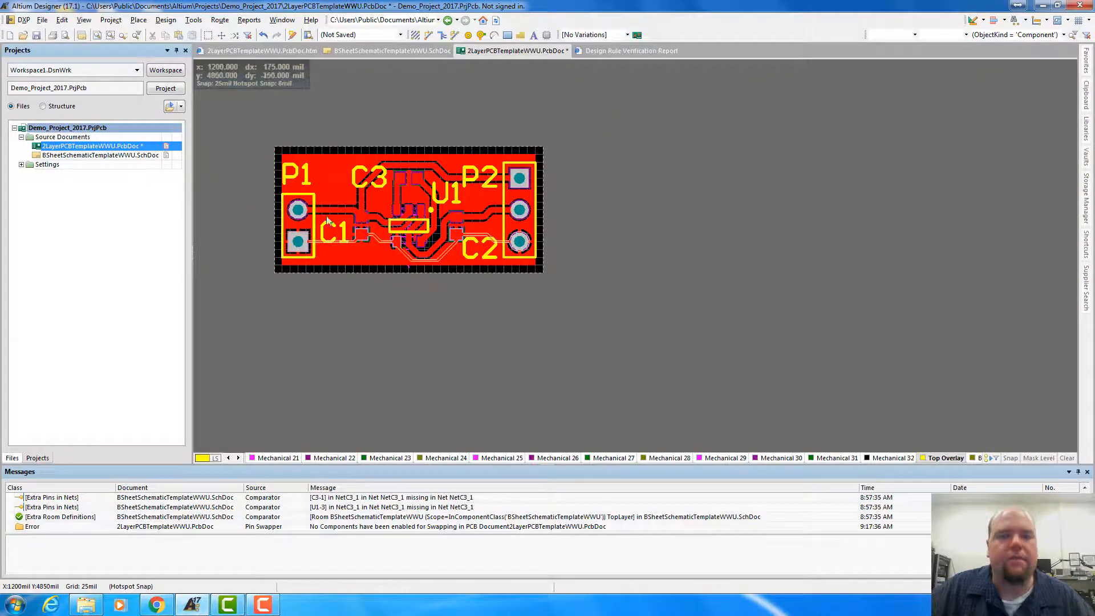
scroll(344, 300, "up", 4, "ctrl")
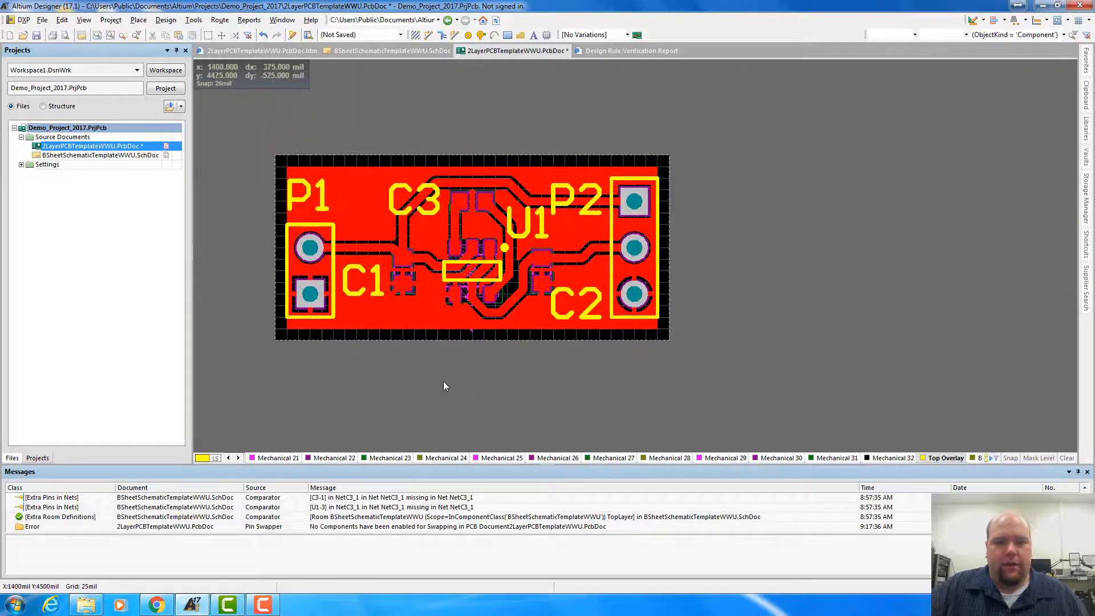
scroll(443, 379, "down", 2, "ctrl")
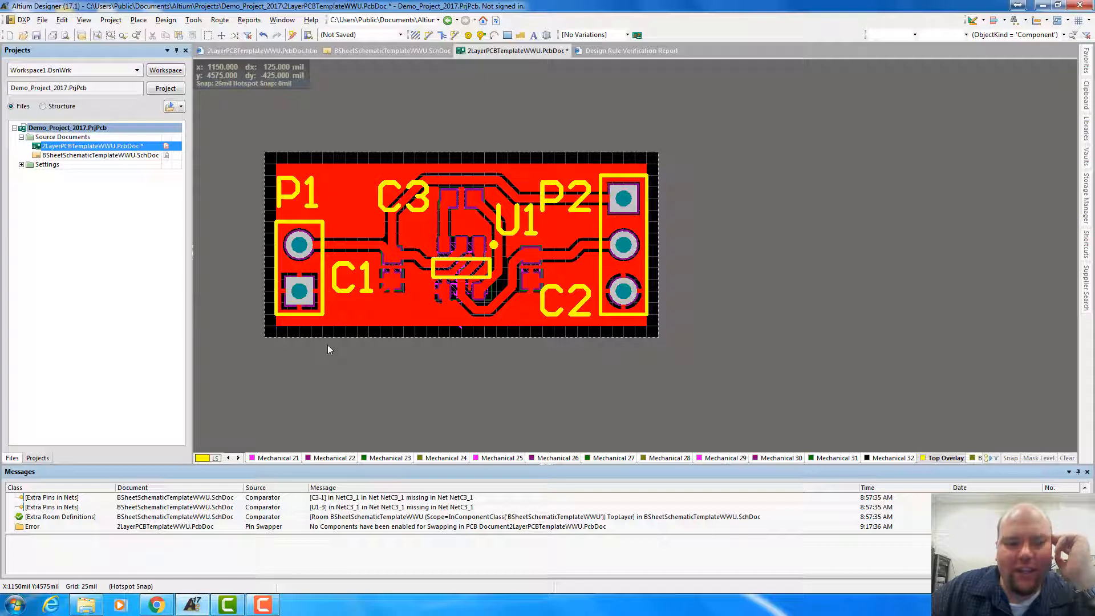
left_click(238, 458)
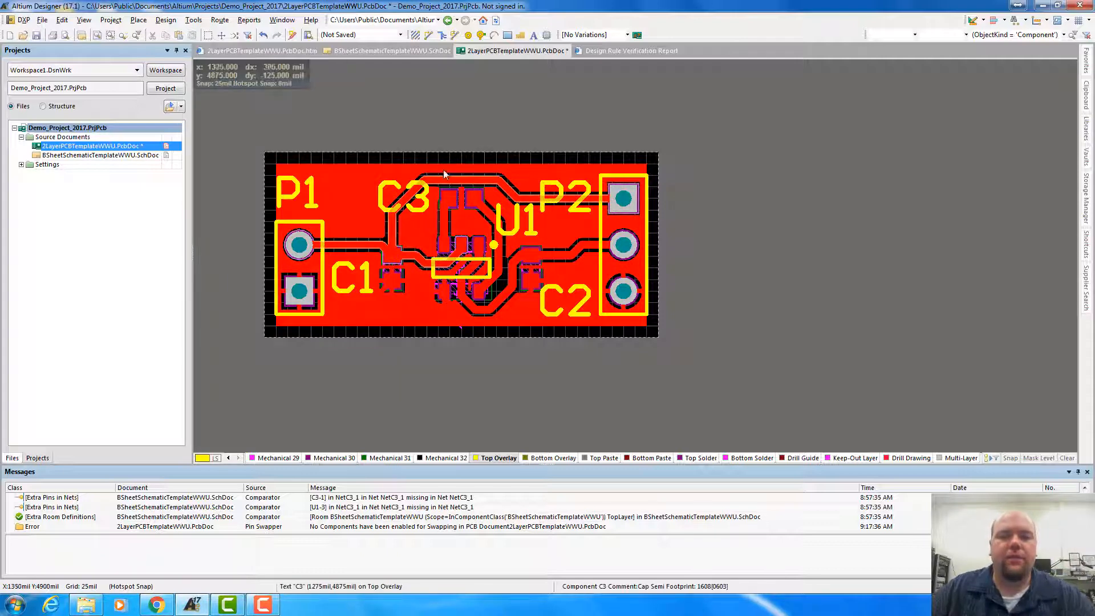
key("3")
key("2")
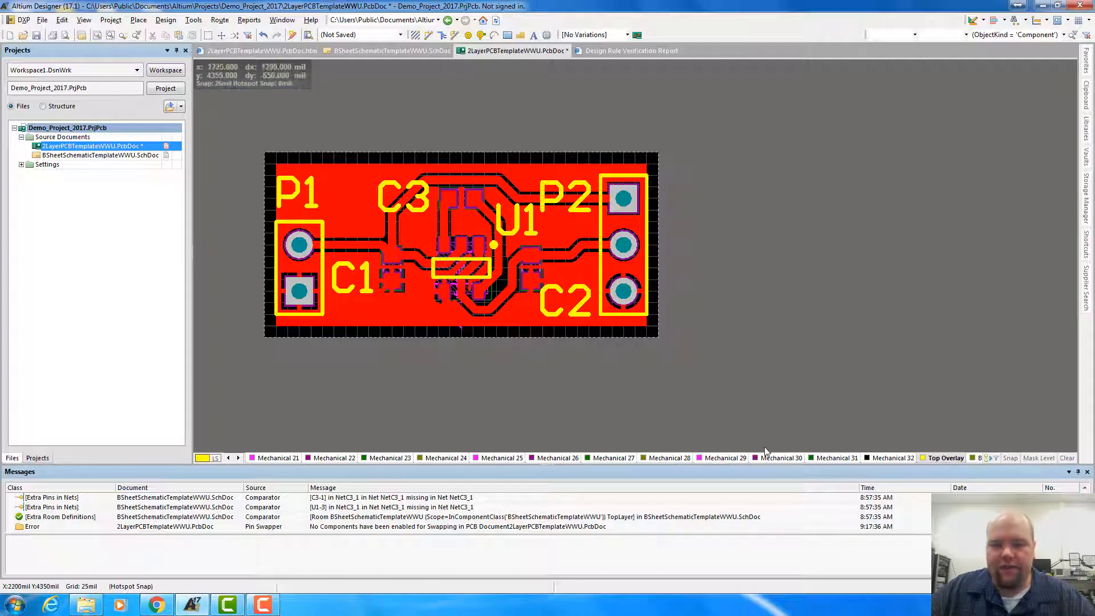
Make the Keep-Out Layer the active layer
left_click(238, 458)
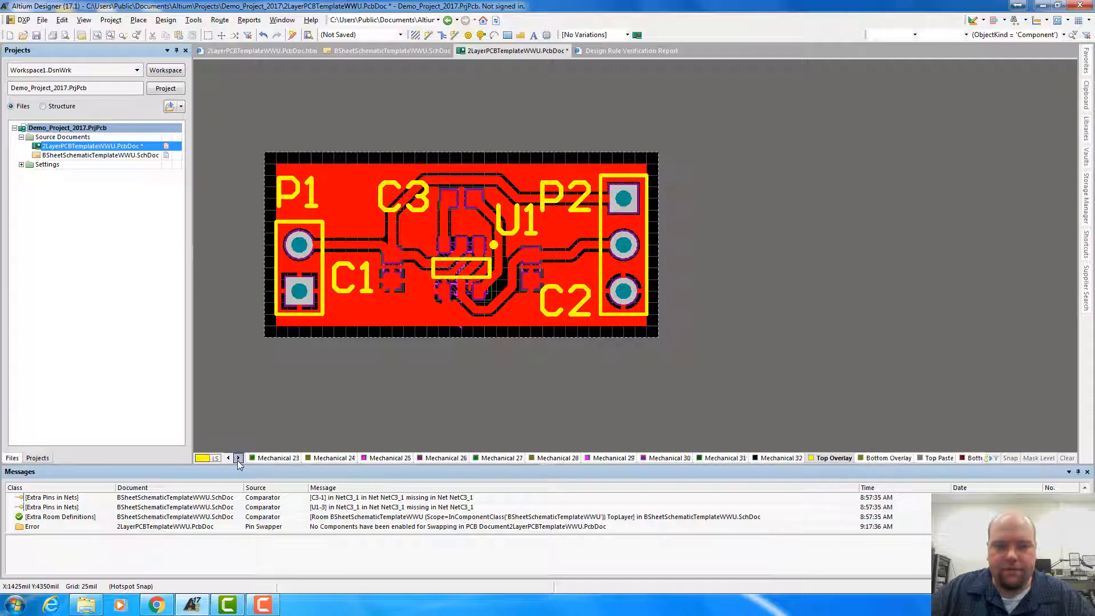
left_click(238, 458)
left_click(238, 458)
left_click(238, 459)
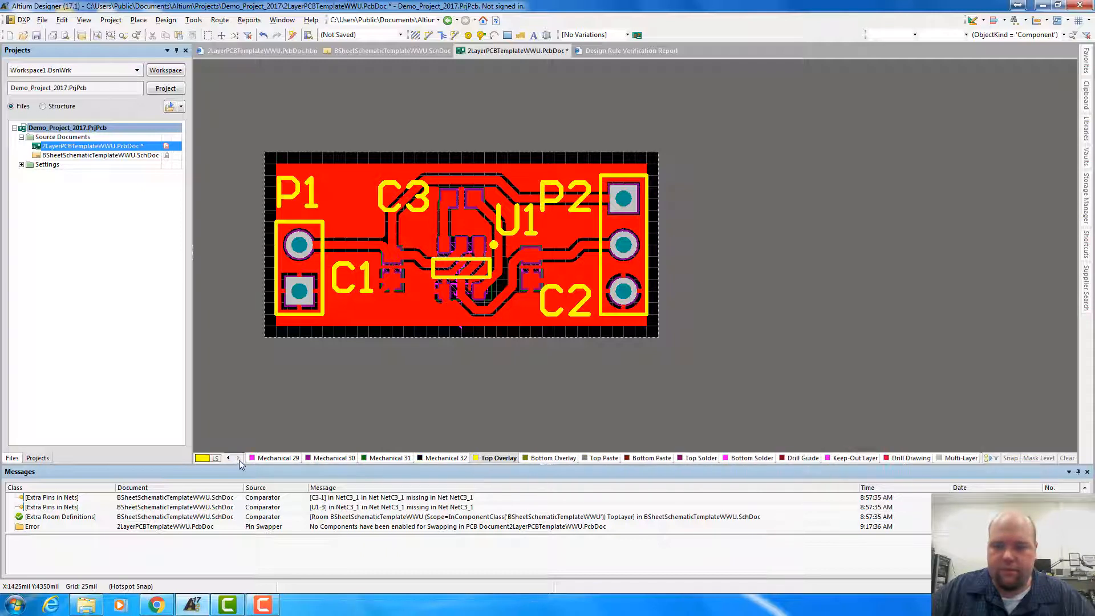
left_click(853, 458)
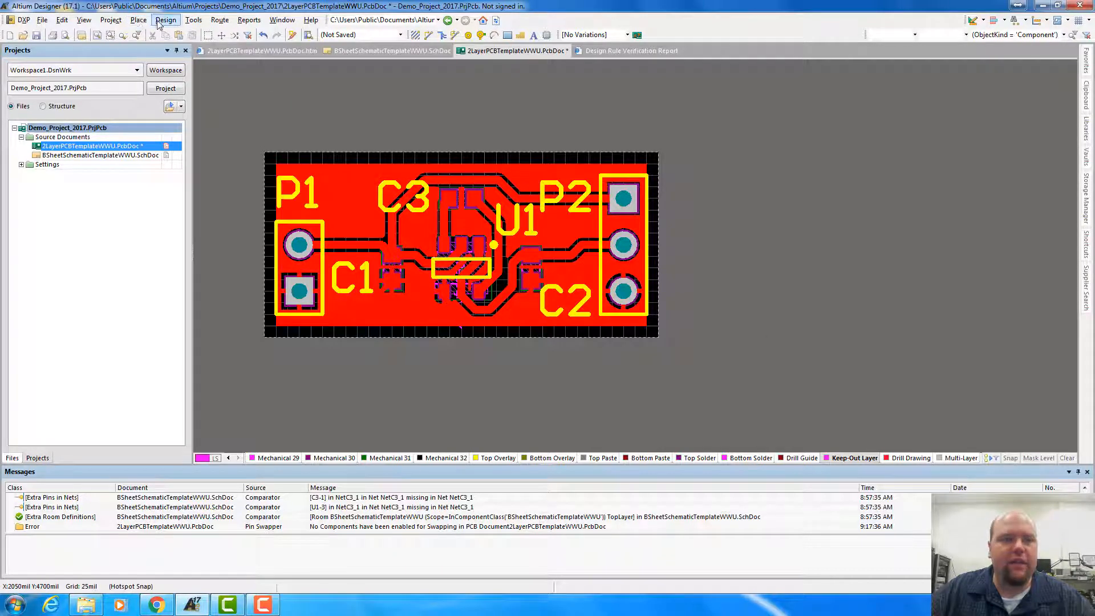
Place 10 mil lines on the Drill Drawing layer along the board's lower edge from (1025, 4600) to (1875, 4600), then up to (1875, 5000) mil
left_click(138, 19)
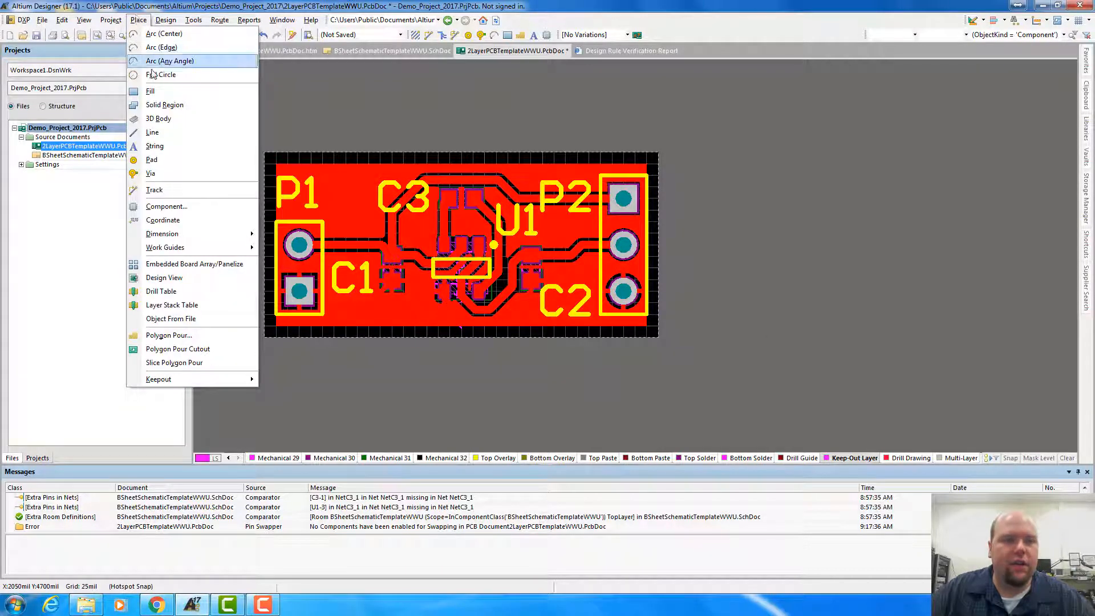
left_click(153, 132)
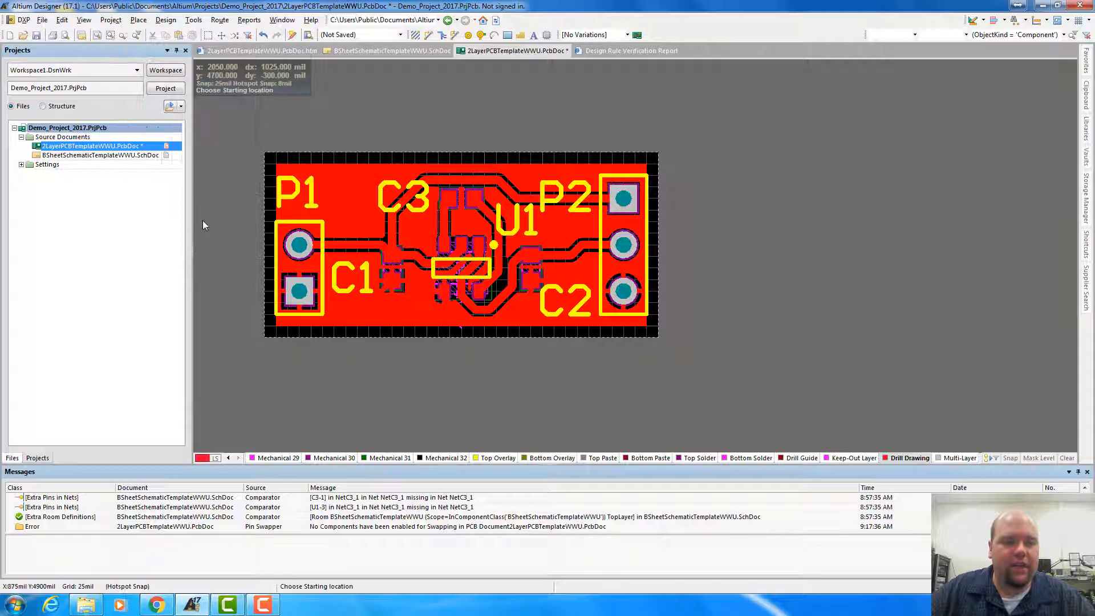
left_click(265, 338)
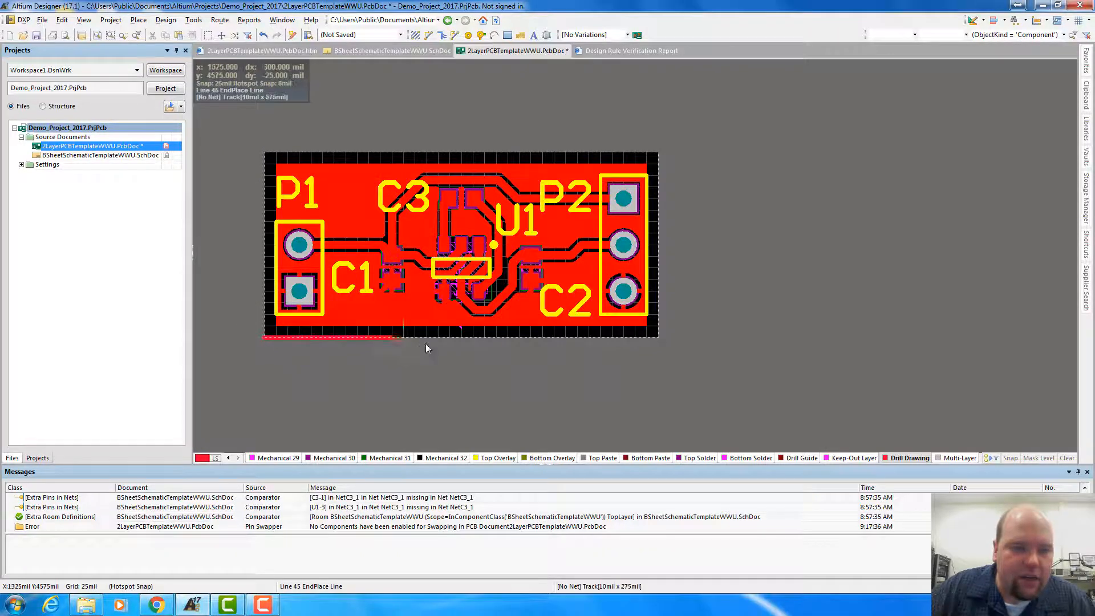
left_click(656, 338)
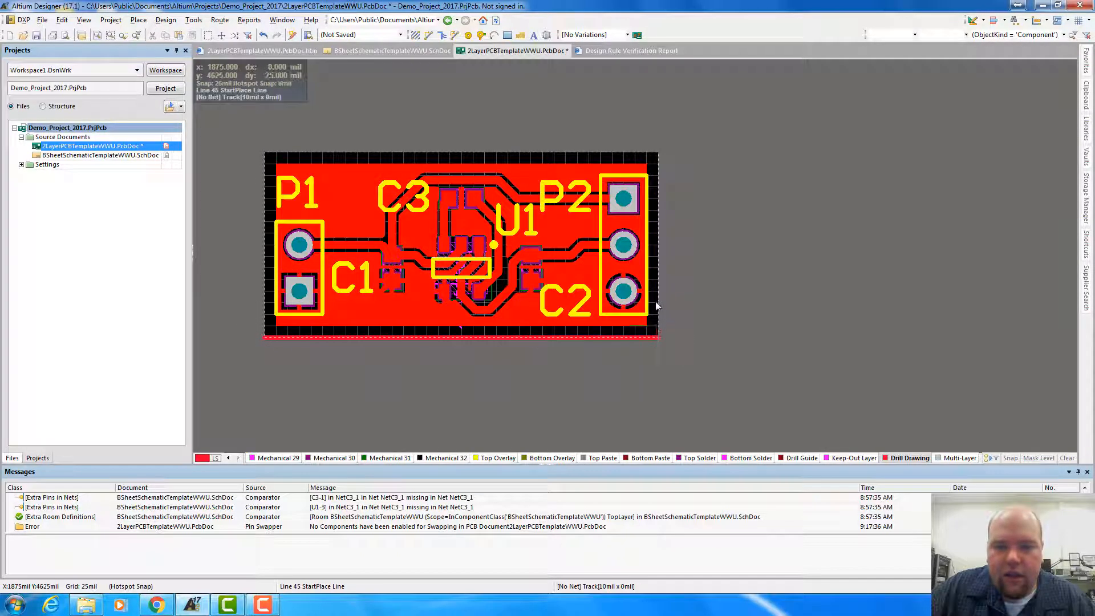
left_click(657, 153)
left_click(656, 152)
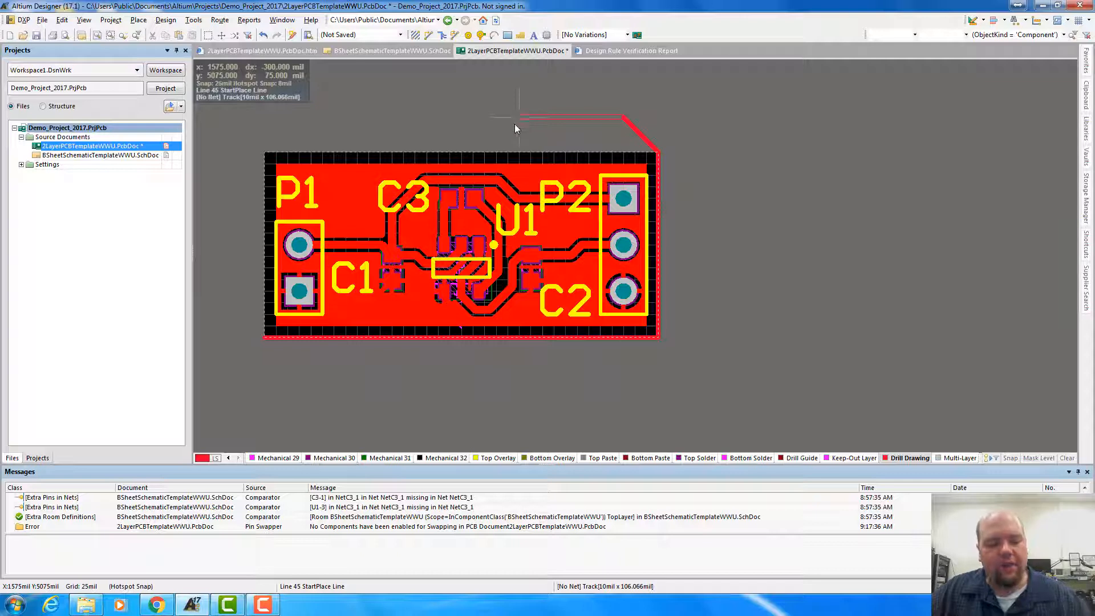
Cycle the line being placed through its corner styles: 45-degree, rounded, 90-degree and any angle, returning to 45-degree start
key("space")
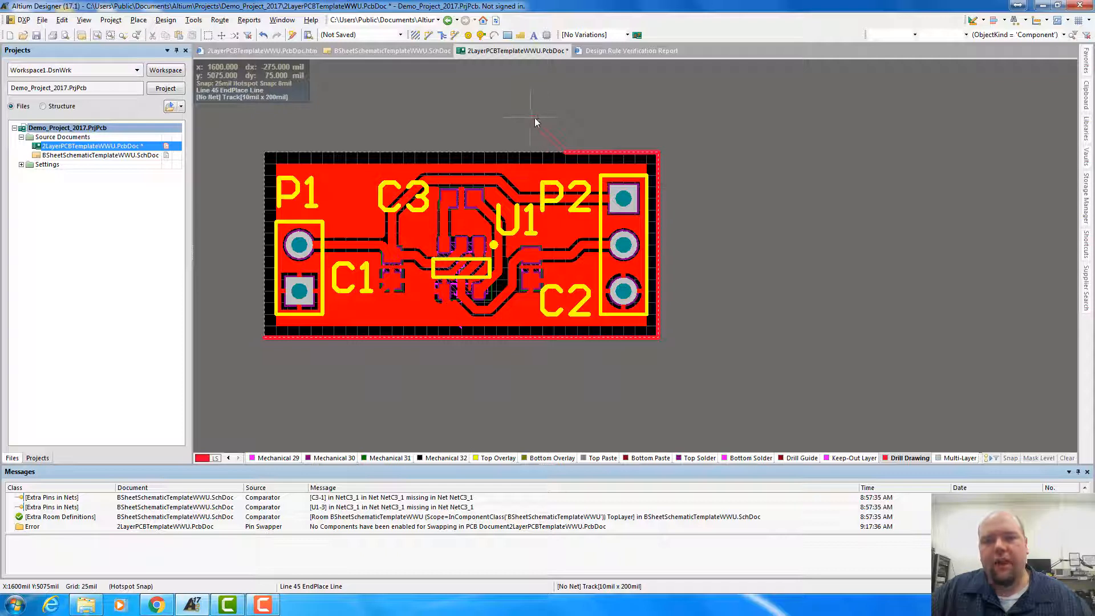
key("space")
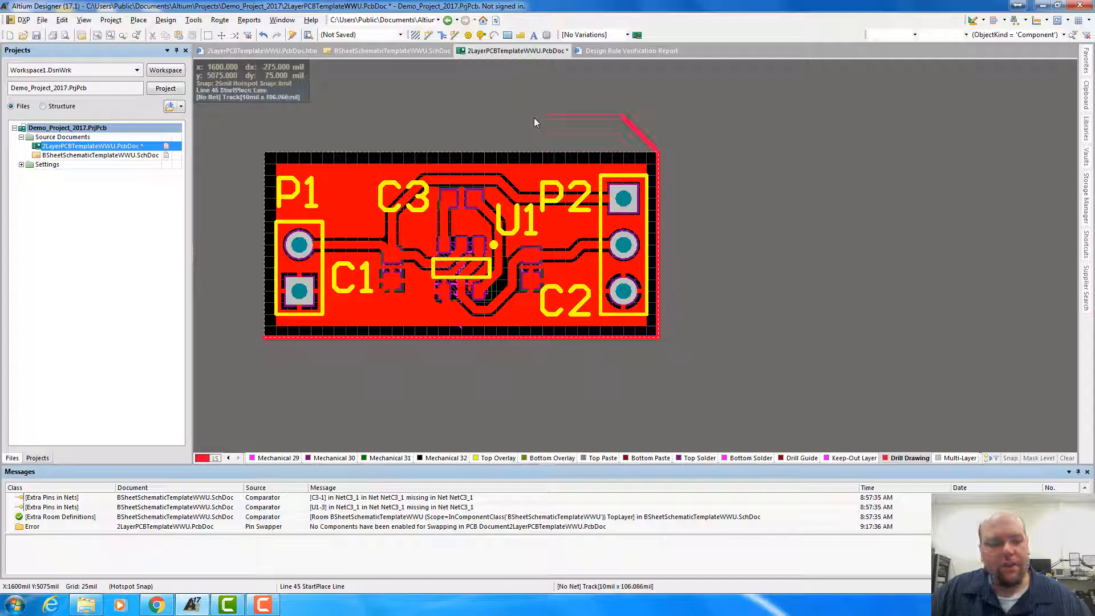
key("shift+space")
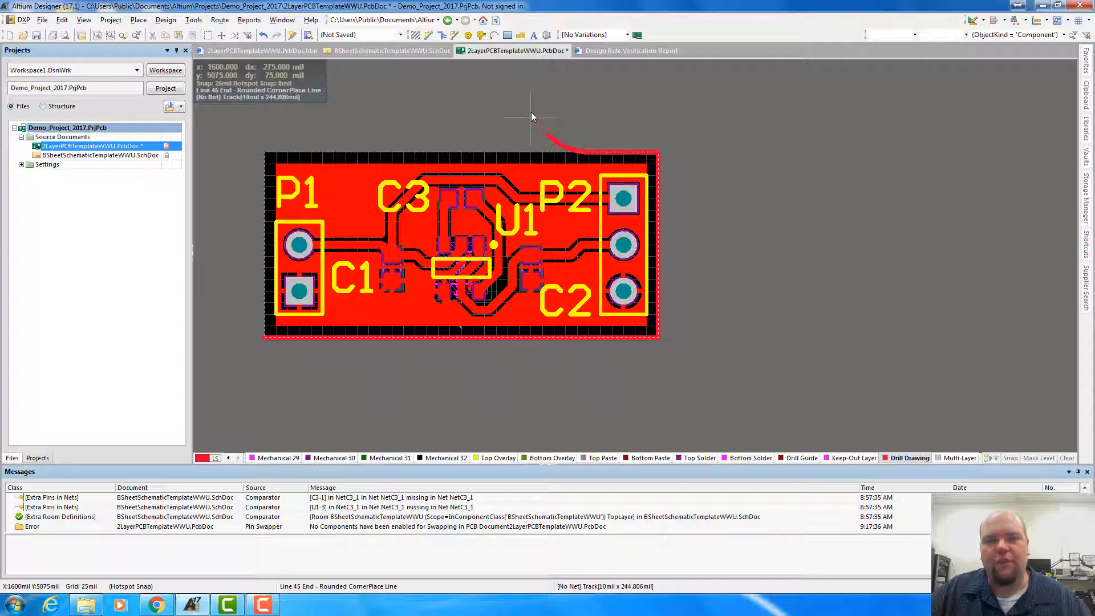
key("shift+space")
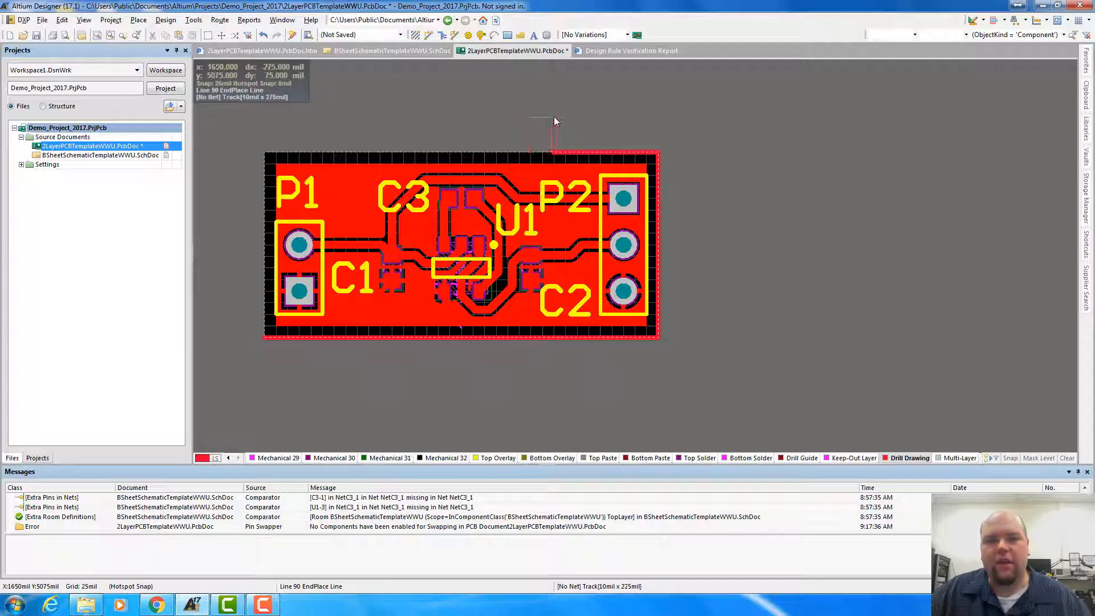
key("shift+space")
key("shift+space")
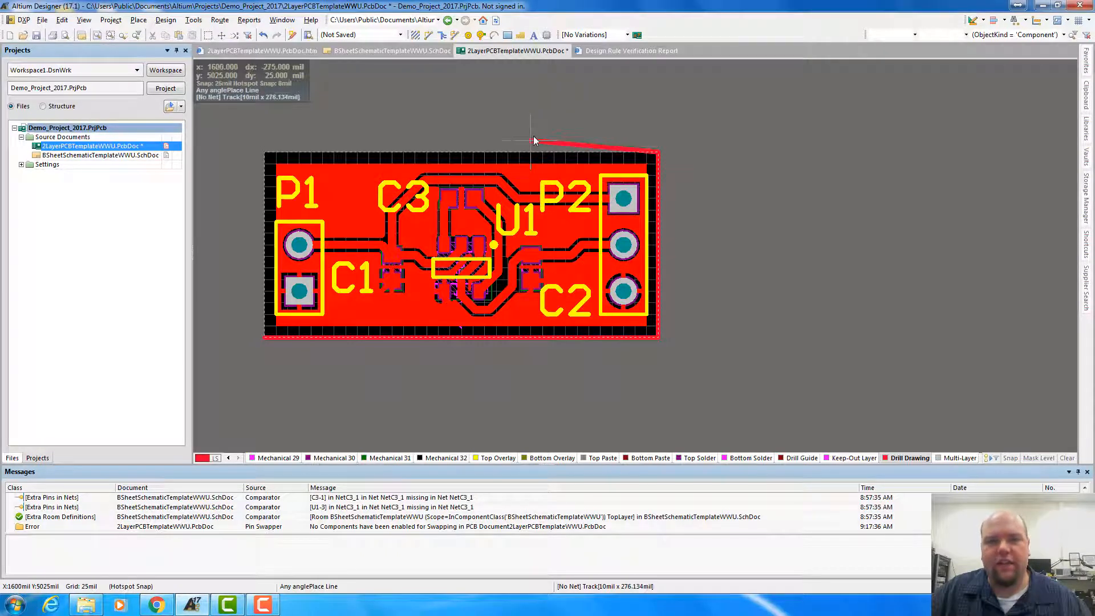
key("shift+space")
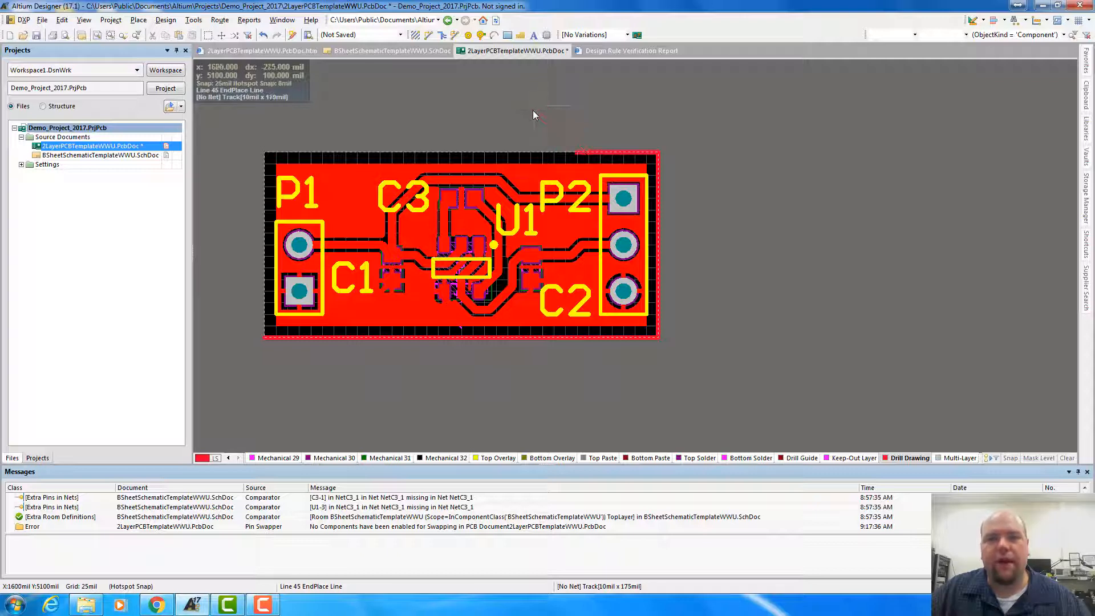
key("space")
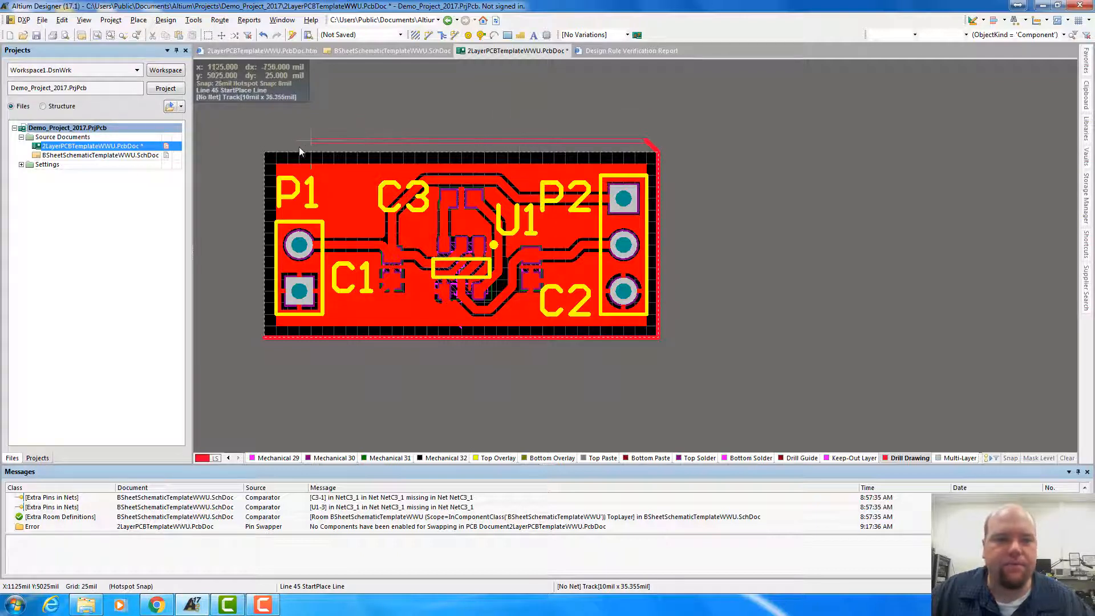
Close the outline with lines along the board's upper edge to (1025, 5000) and down its left edge to (1025, 4600) mil
left_click(266, 153)
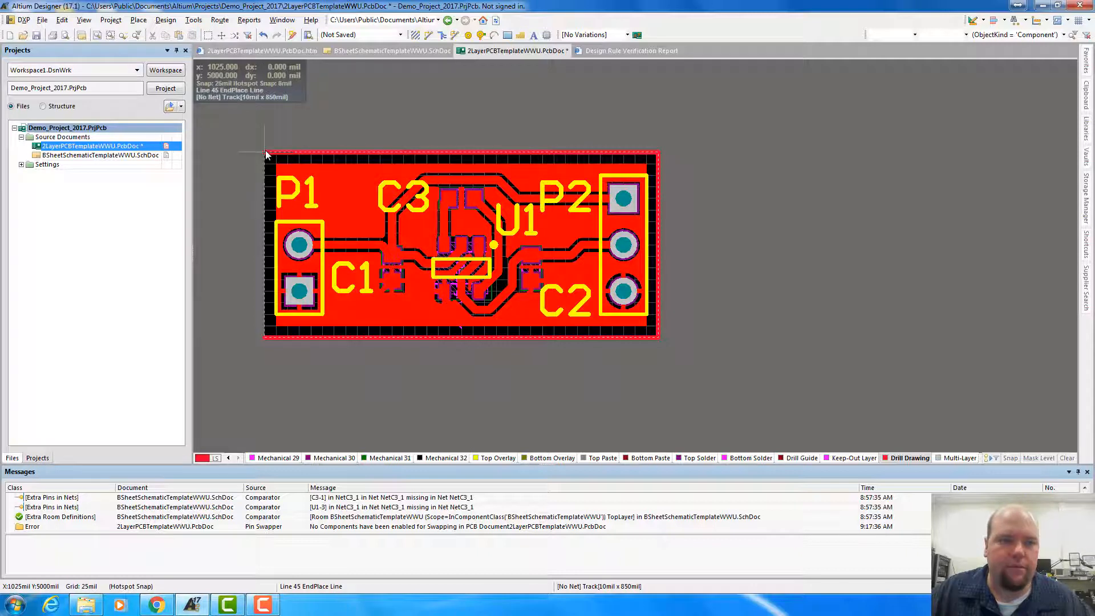
left_click(264, 337)
right_click(264, 338)
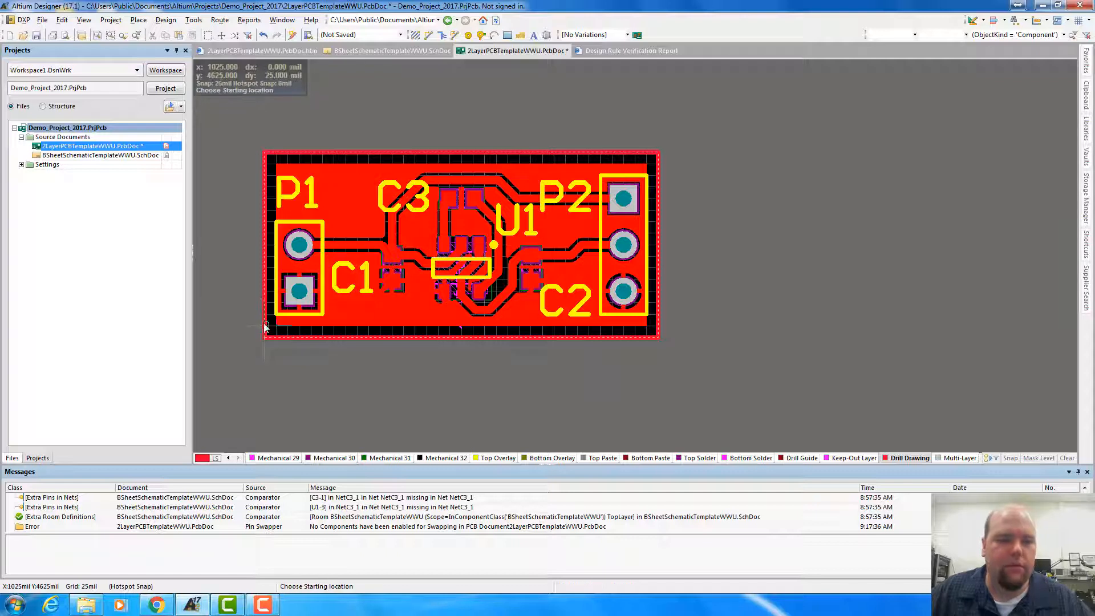
right_click(332, 370)
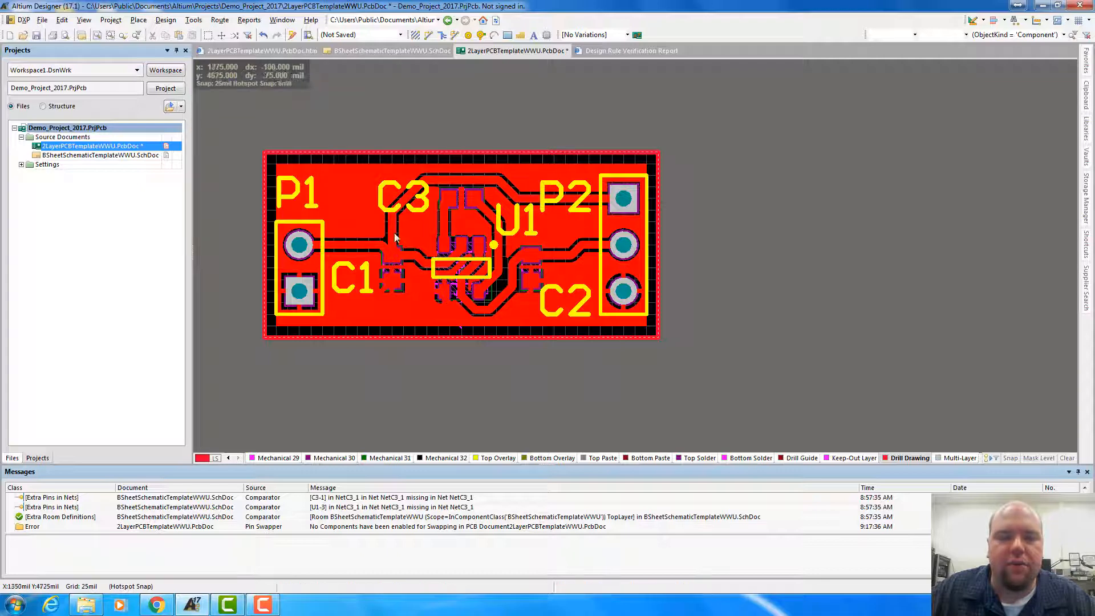
Run a design rule check on the board with the existing report options
left_click(194, 20)
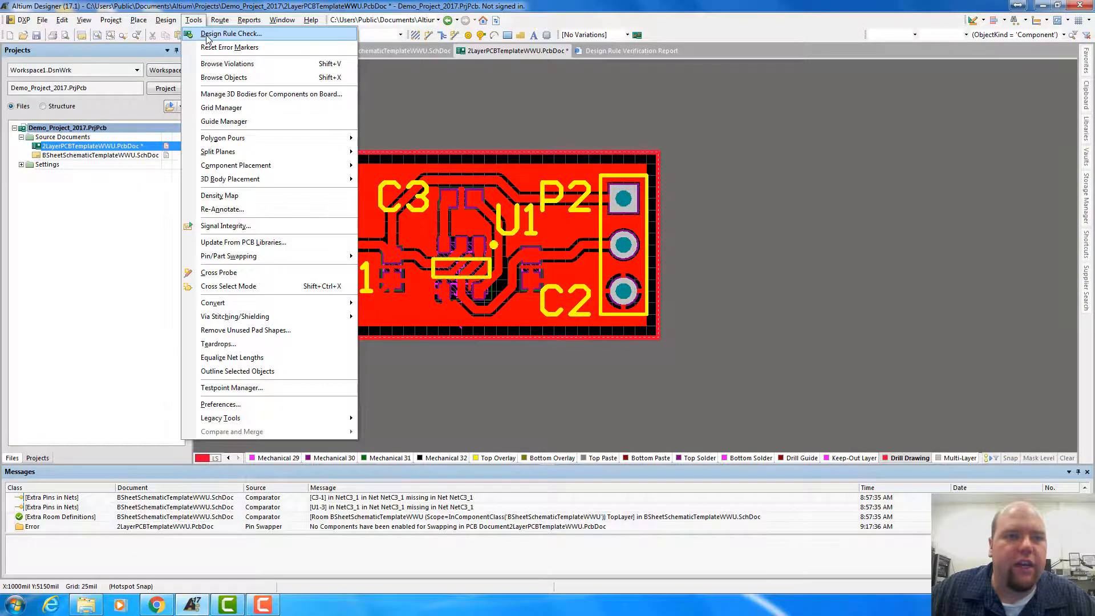
left_click(208, 36)
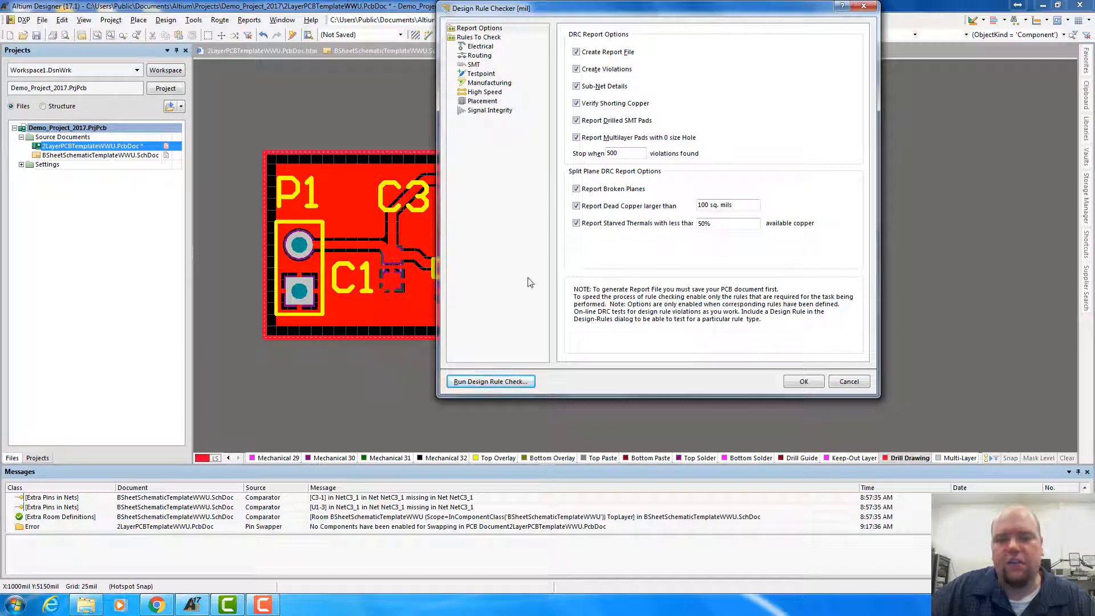
left_click(486, 384)
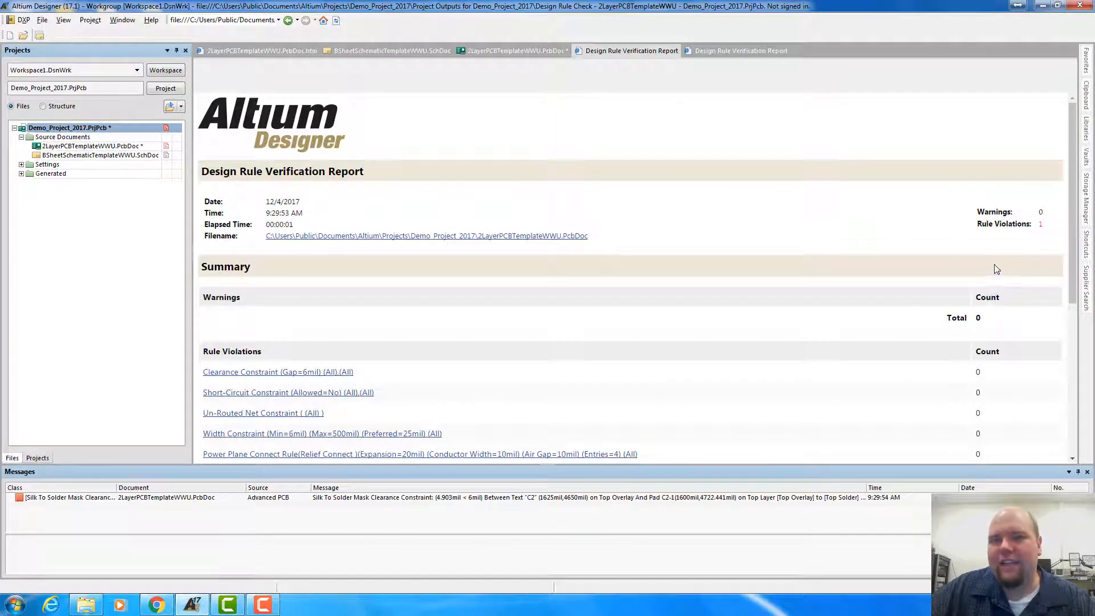
Open the Silk To Solder Mask violation in the report and jump to the C2 text and pad it concerns
scroll(991, 272, "down", 3)
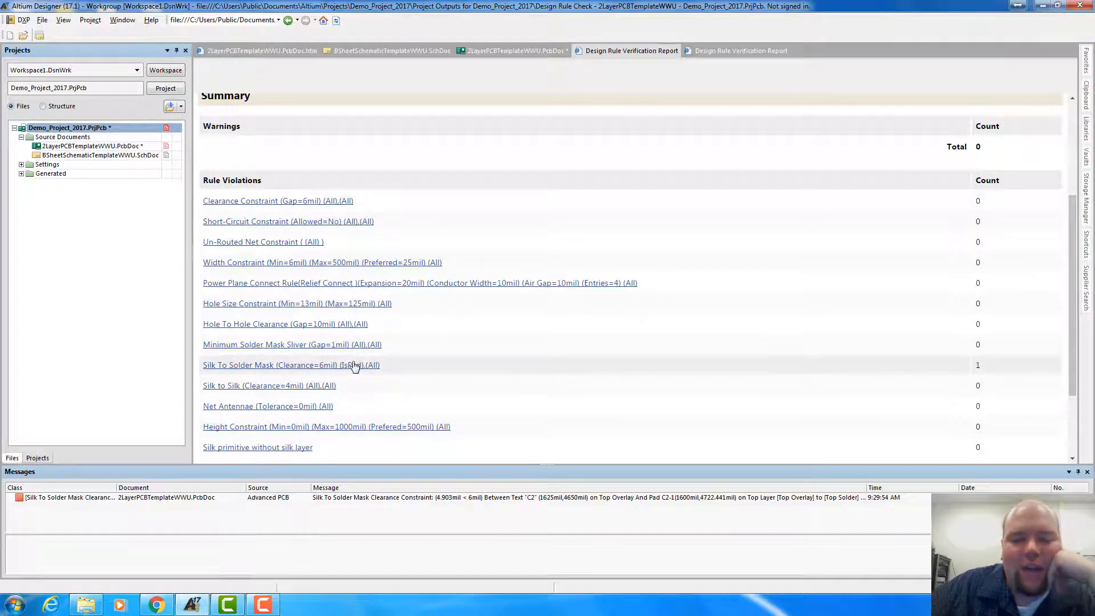
left_click(271, 368)
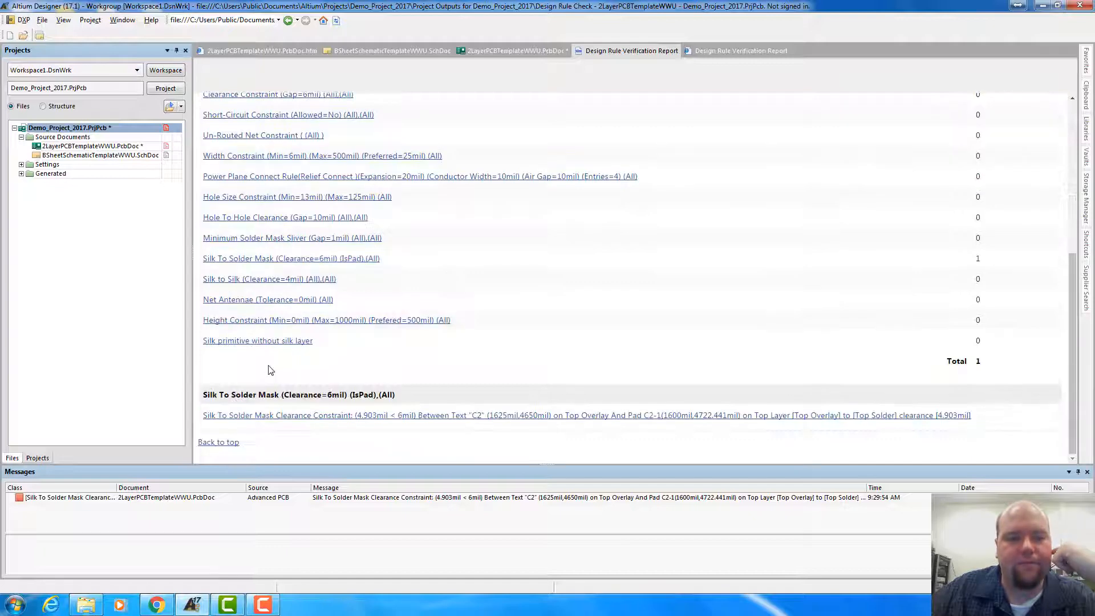
left_click(293, 416)
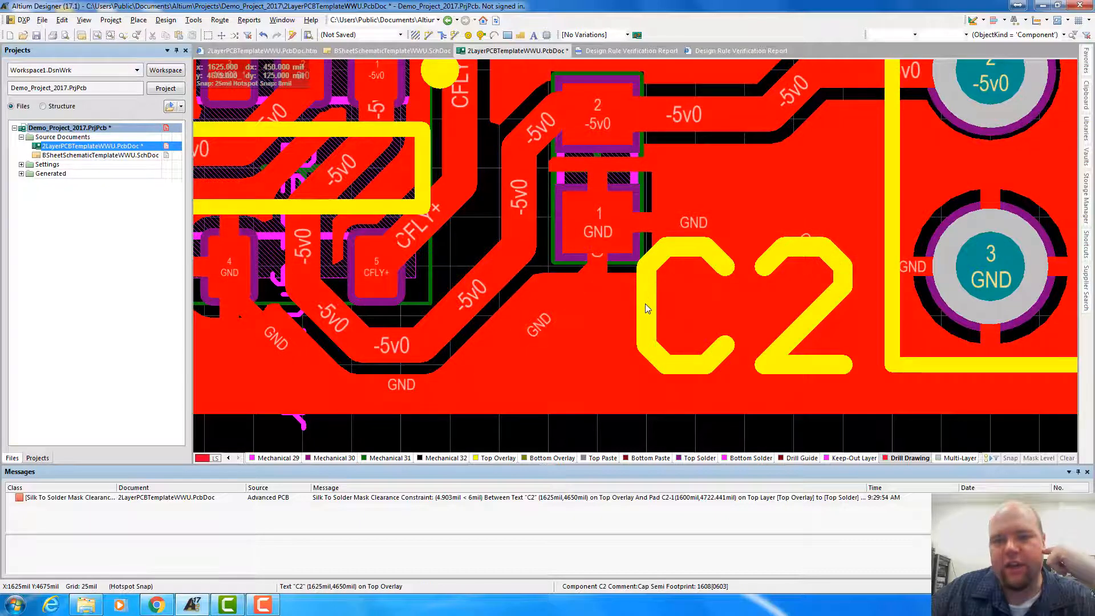
Move the C2 designator text to (1630, 4650) mil on a 10 mil snap grid and return the grid to 25 mil
key("g")
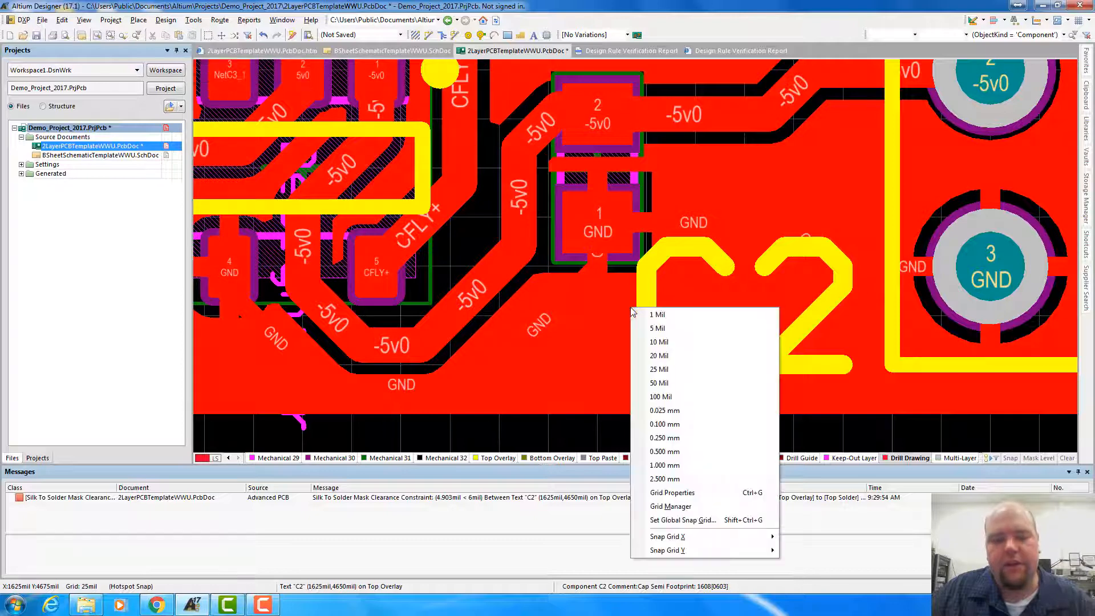
left_click(657, 342)
left_click_drag(647, 316, 650, 367)
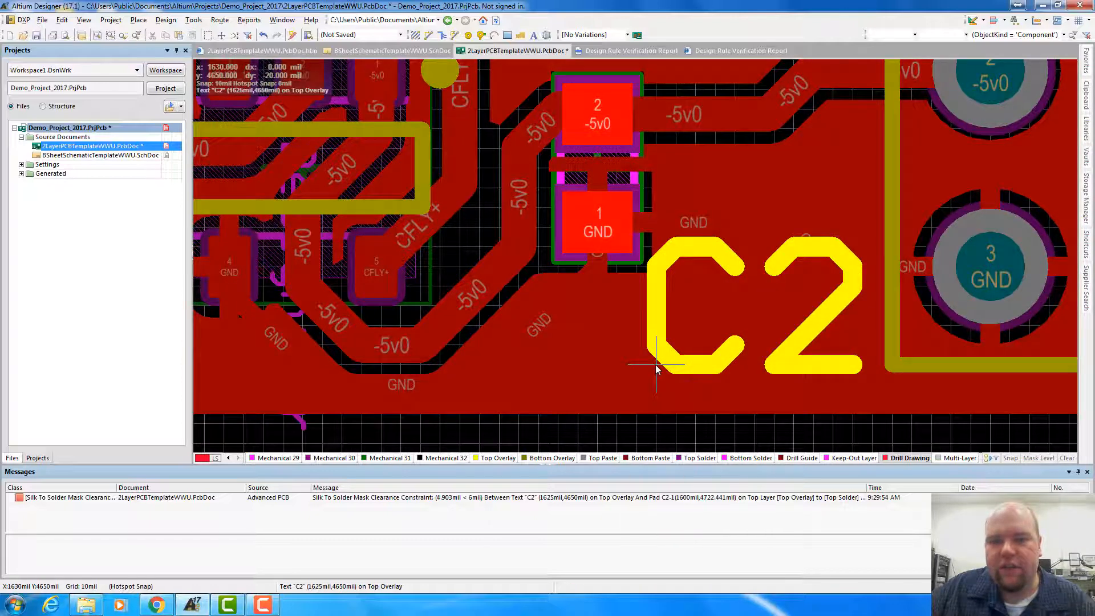
left_click_drag(664, 366, 664, 367)
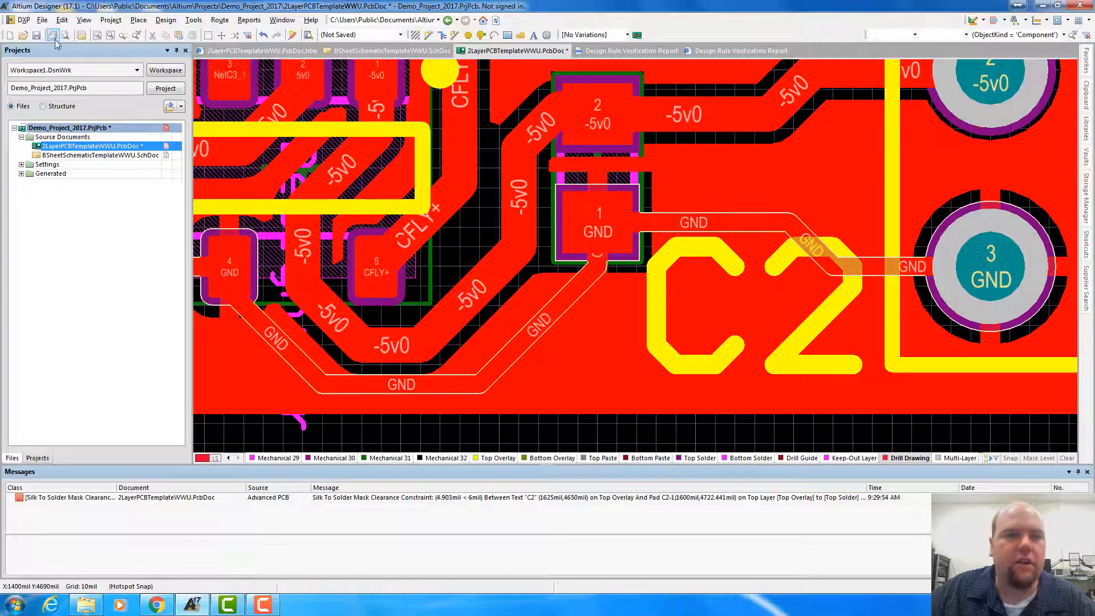
key("g")
left_click(160, 140)
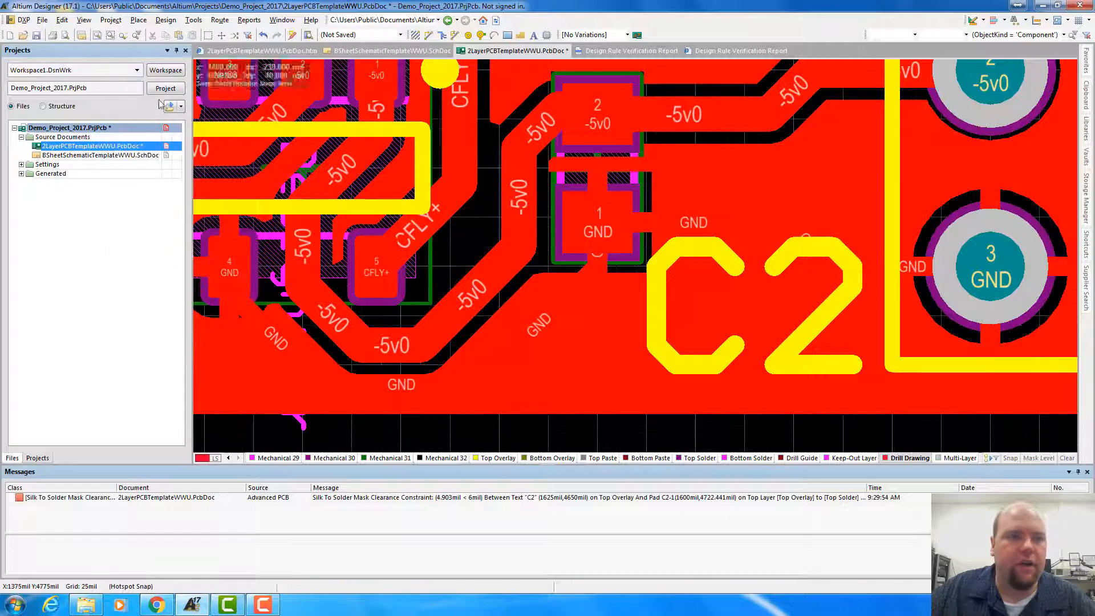
Rerun the design rule check with the C2 designator in its new position
left_click(193, 20)
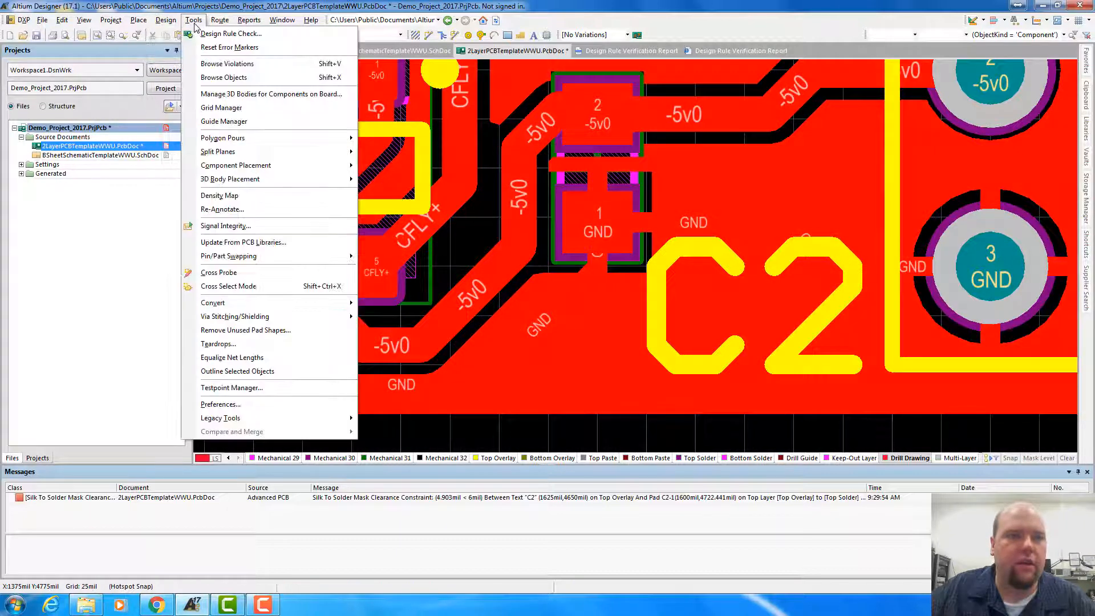
left_click(231, 34)
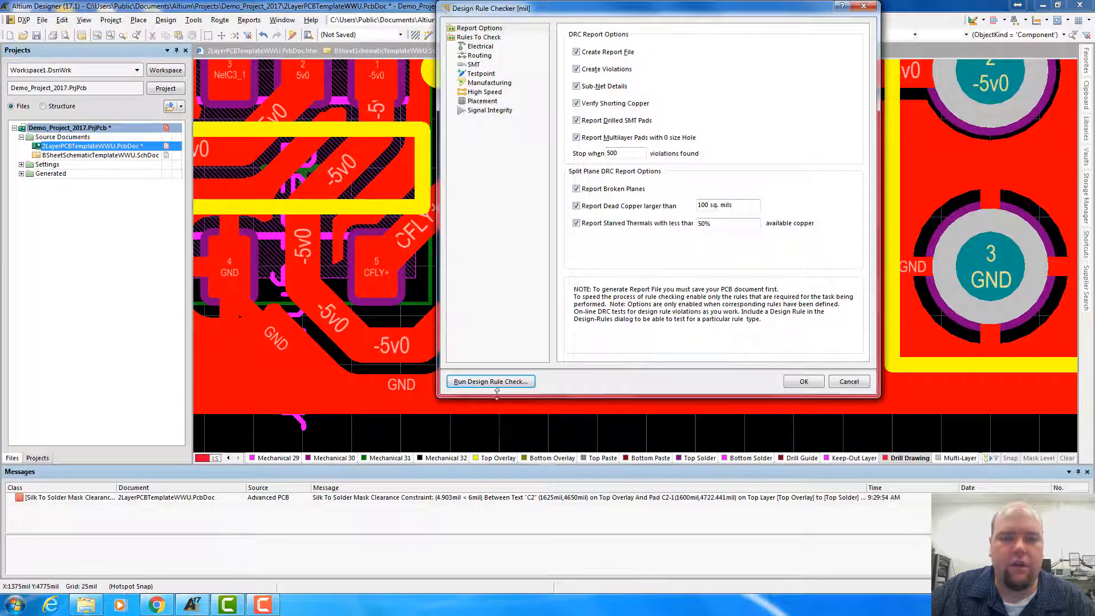
left_click(494, 385)
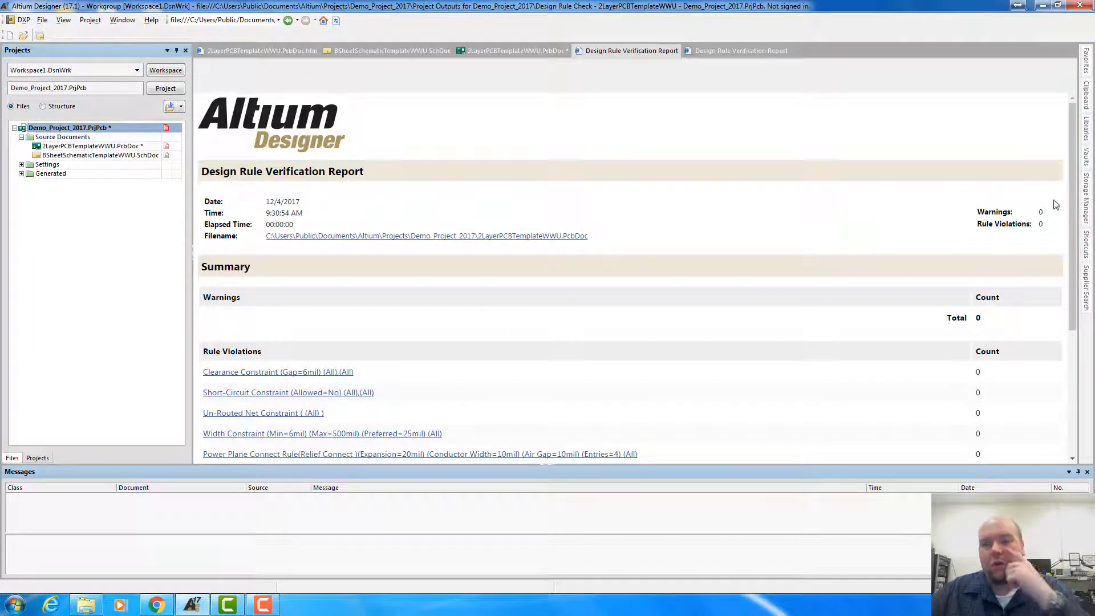
Return to the 2LayerPCBTemplateWWU.PcbDoc document and view the whole board
double_click(77, 146)
scroll(512, 191, "down", 8, "ctrl")
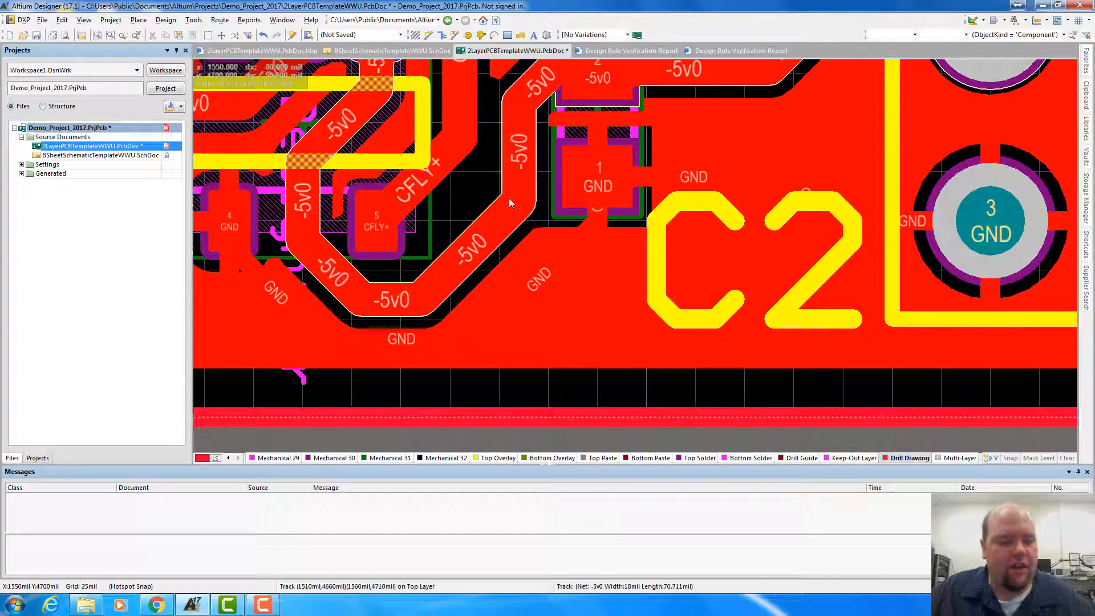
right_click_drag(422, 328, 578, 447)
scroll(590, 268, "down", 1, "ctrl")
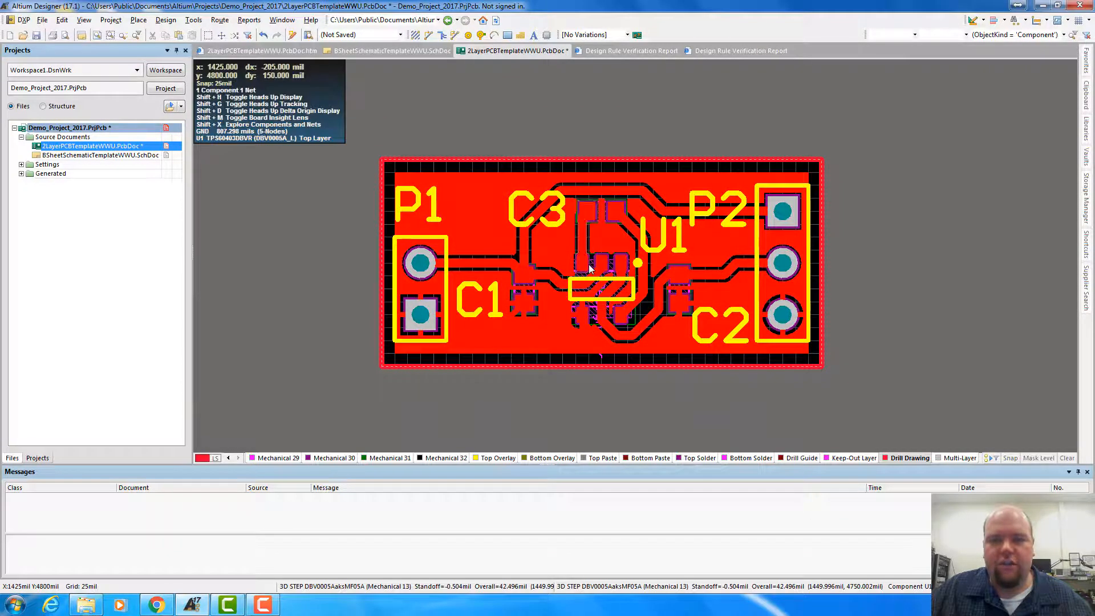